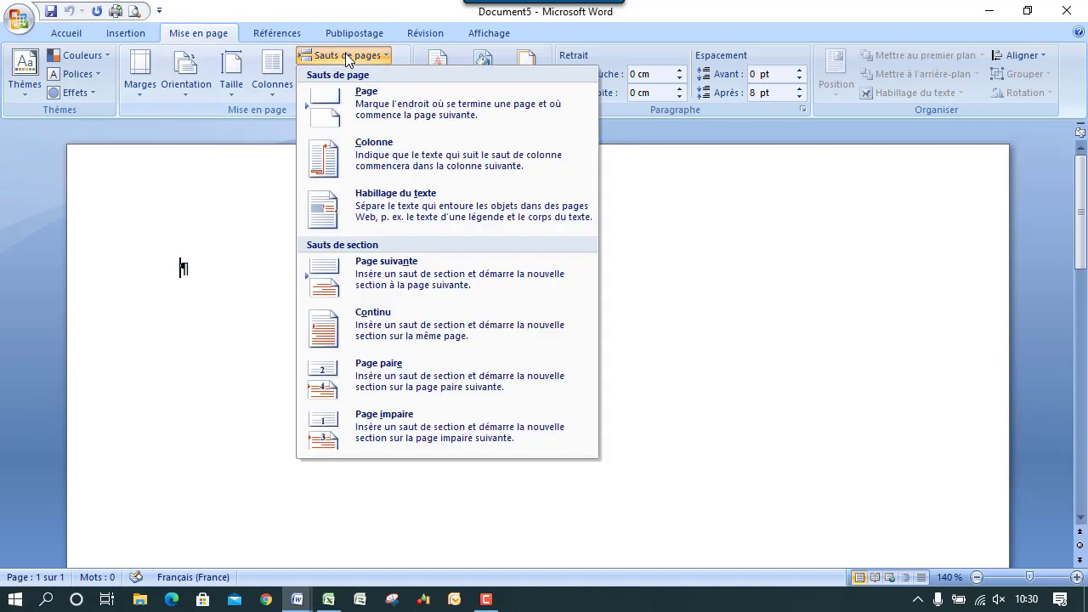
Insert two next-page section breaks (Page suivante) to divide the blank document into three sections.
click(396, 285)
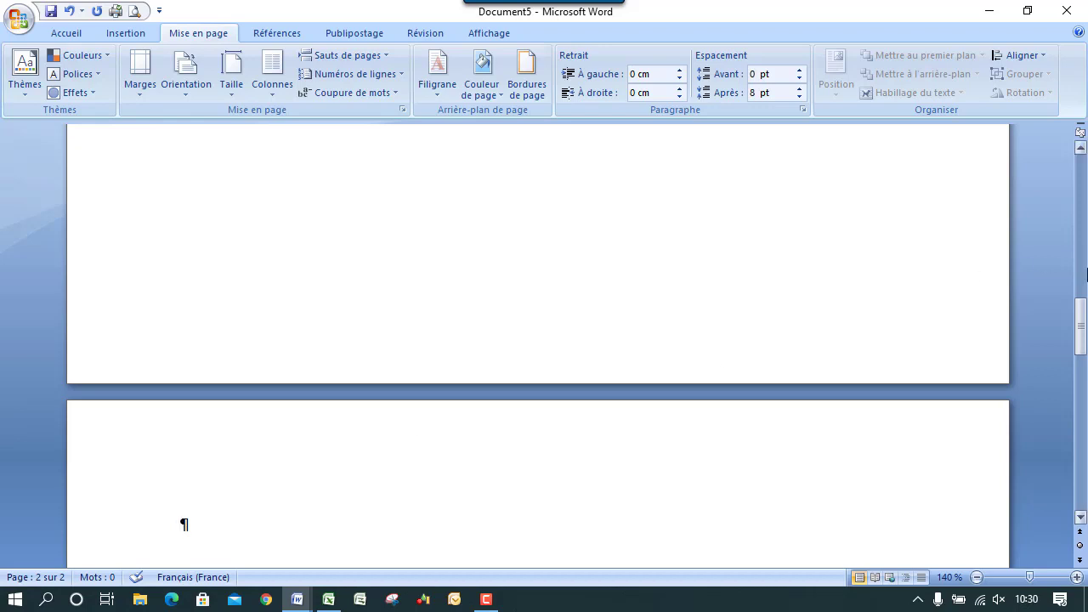
drag(1082, 327, 1083, 352)
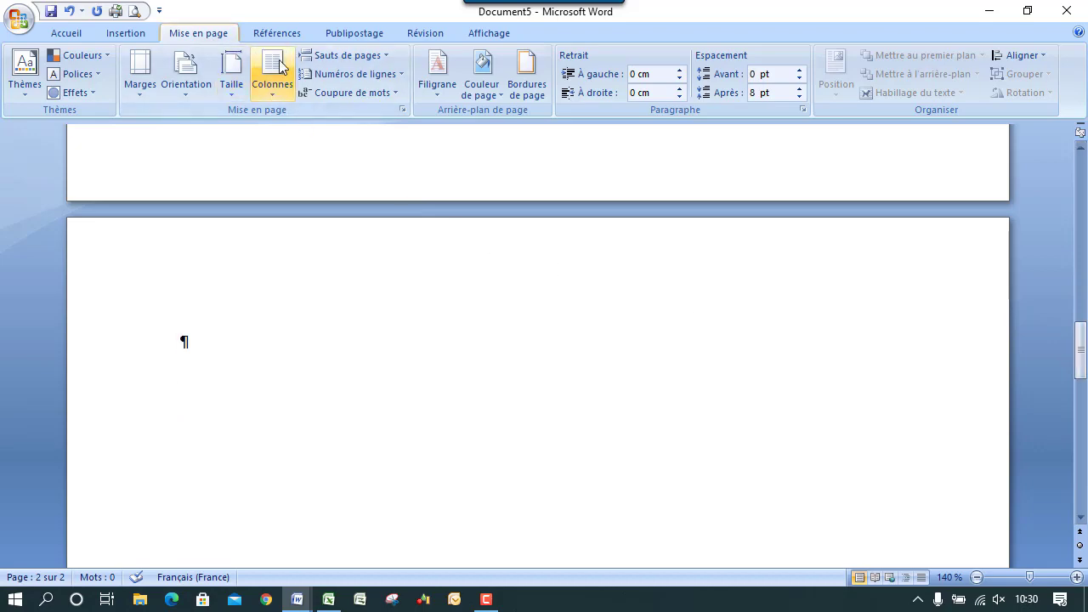
click(328, 56)
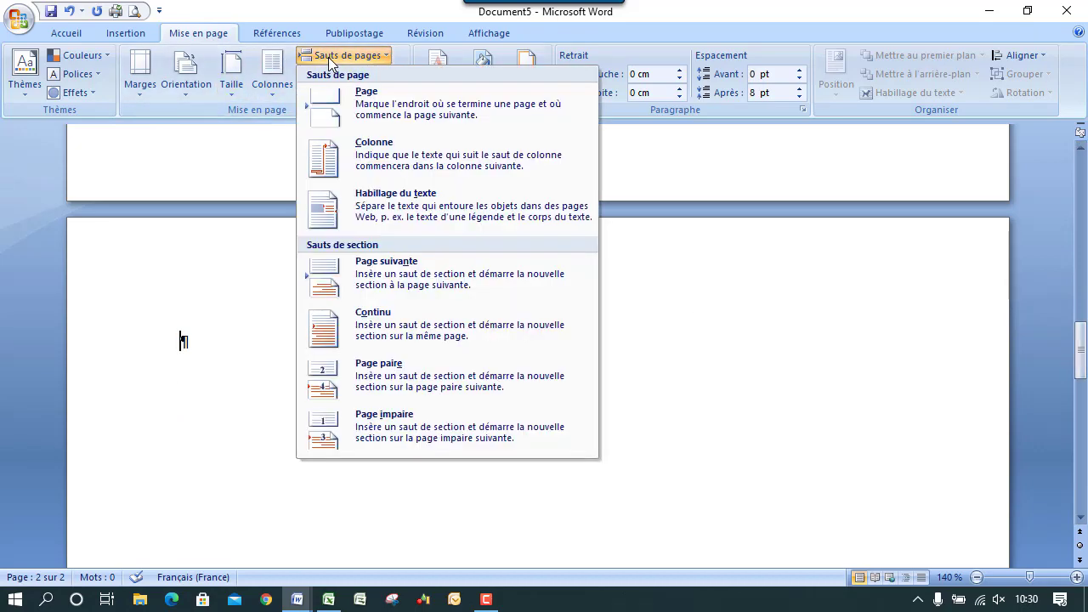
click(396, 289)
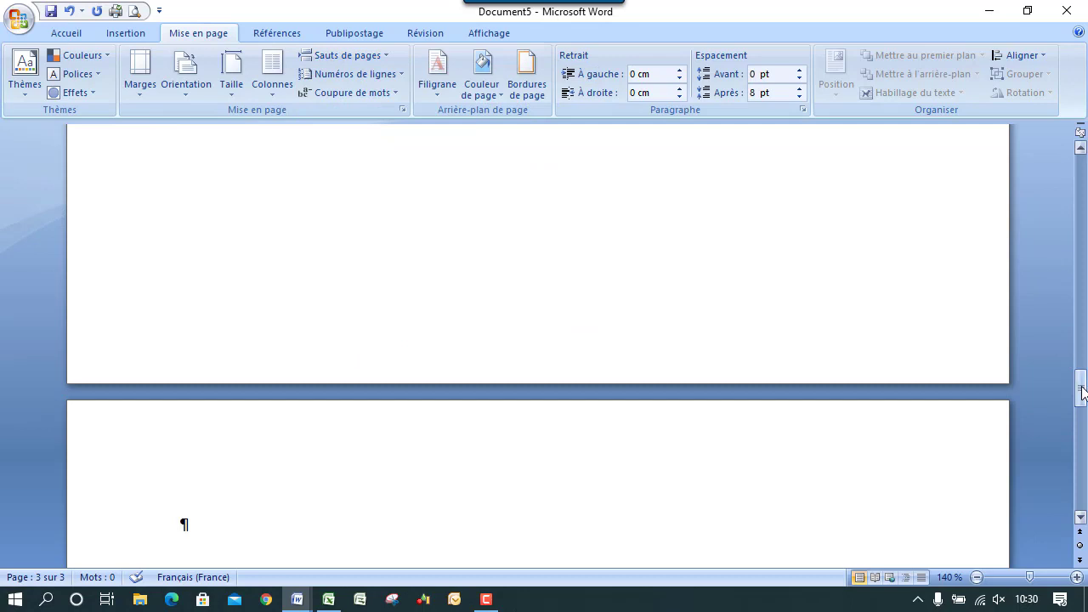
Insert the predefined Guide cover page at the section break on the first page.
drag(1078, 387, 1080, 178)
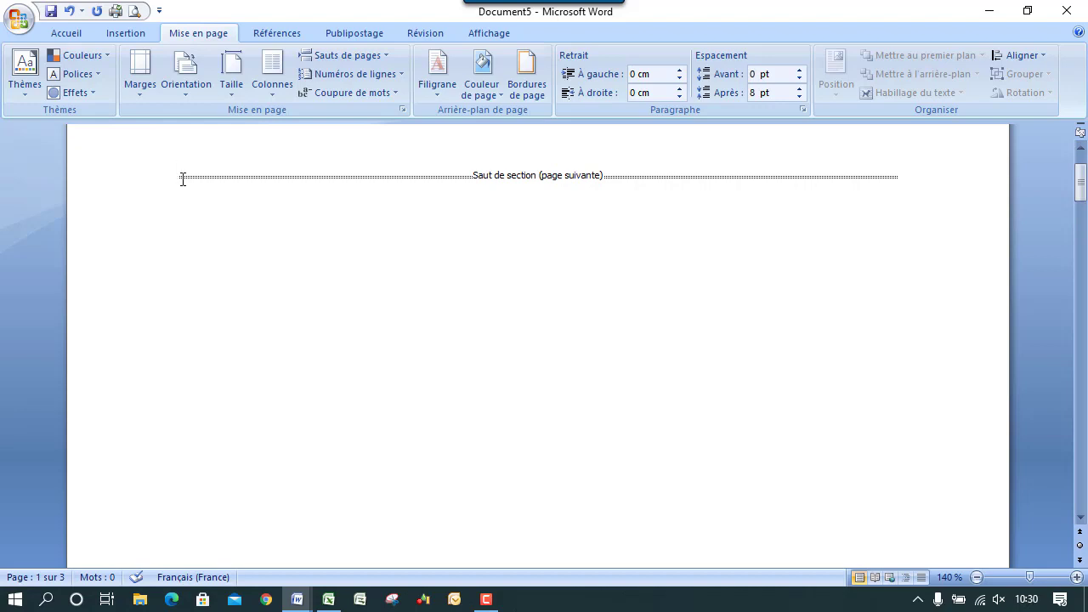
right_click(1081, 186)
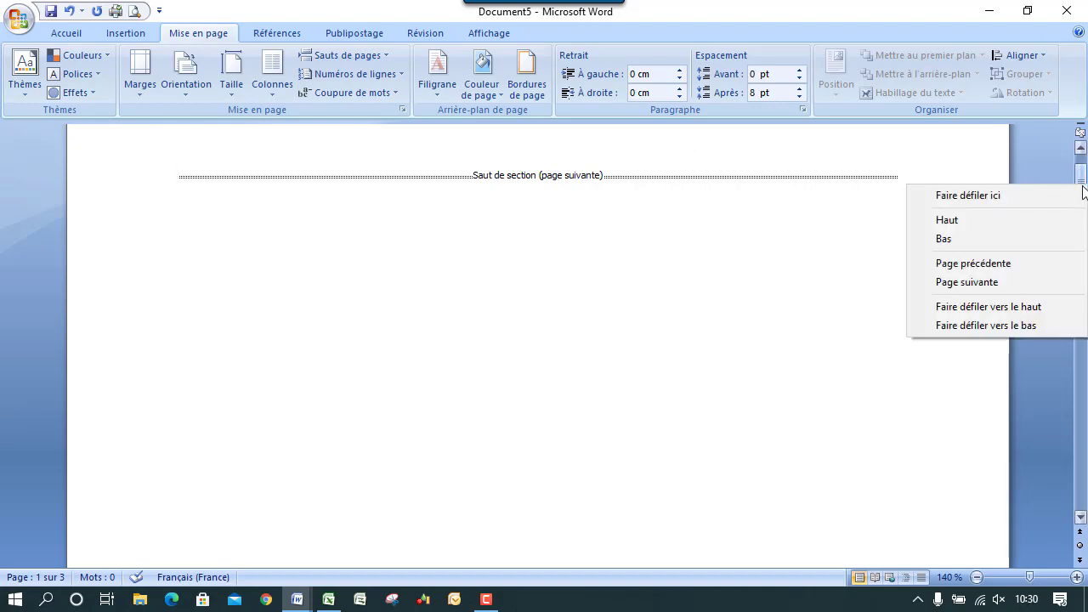
click(1082, 182)
drag(1082, 182, 1083, 183)
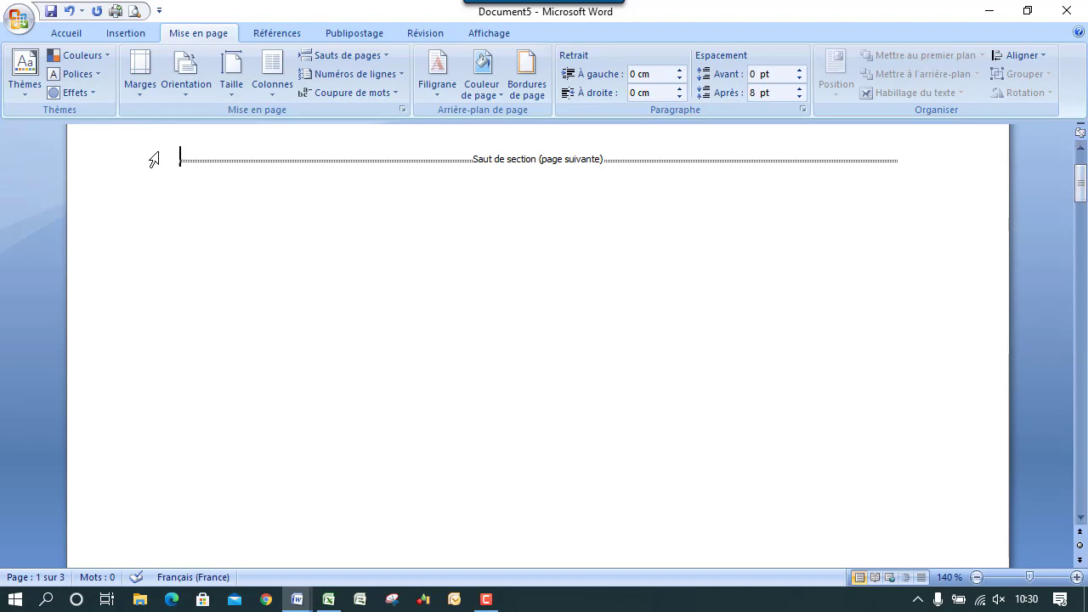
click(117, 33)
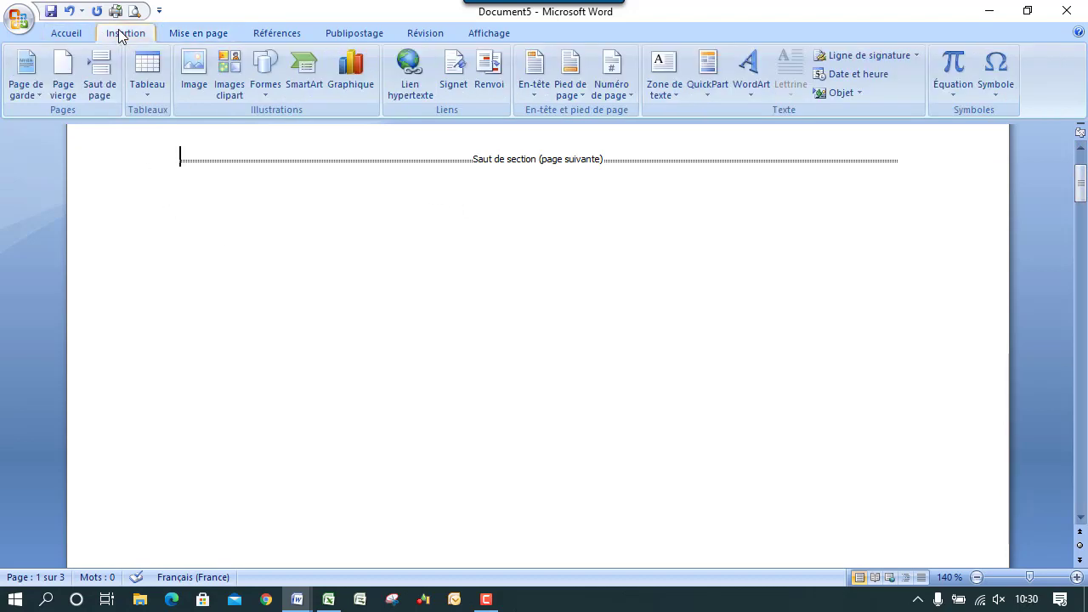
click(27, 93)
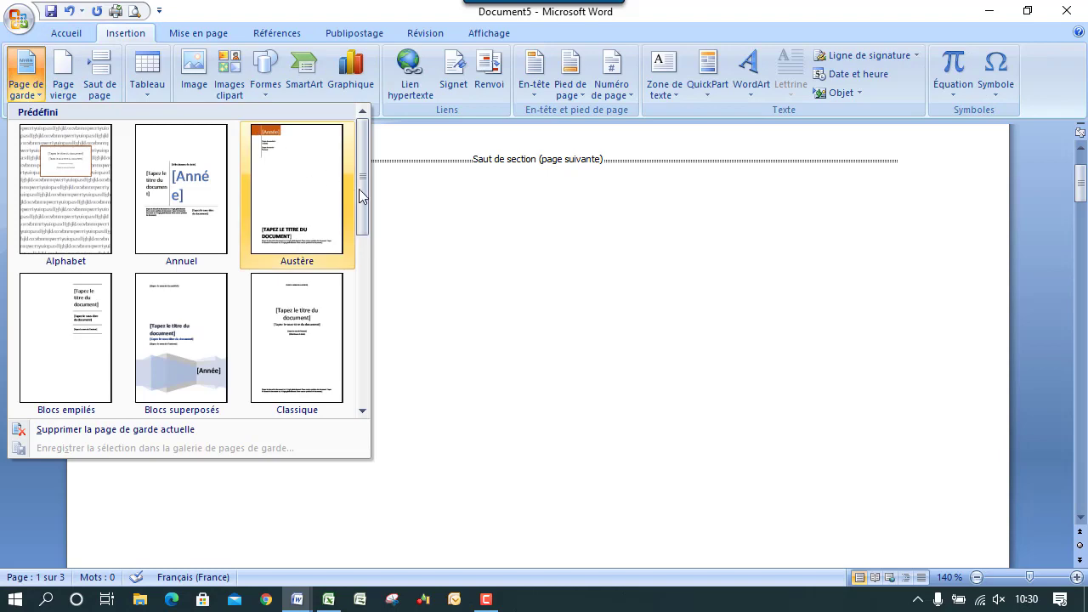
drag(363, 181, 364, 253)
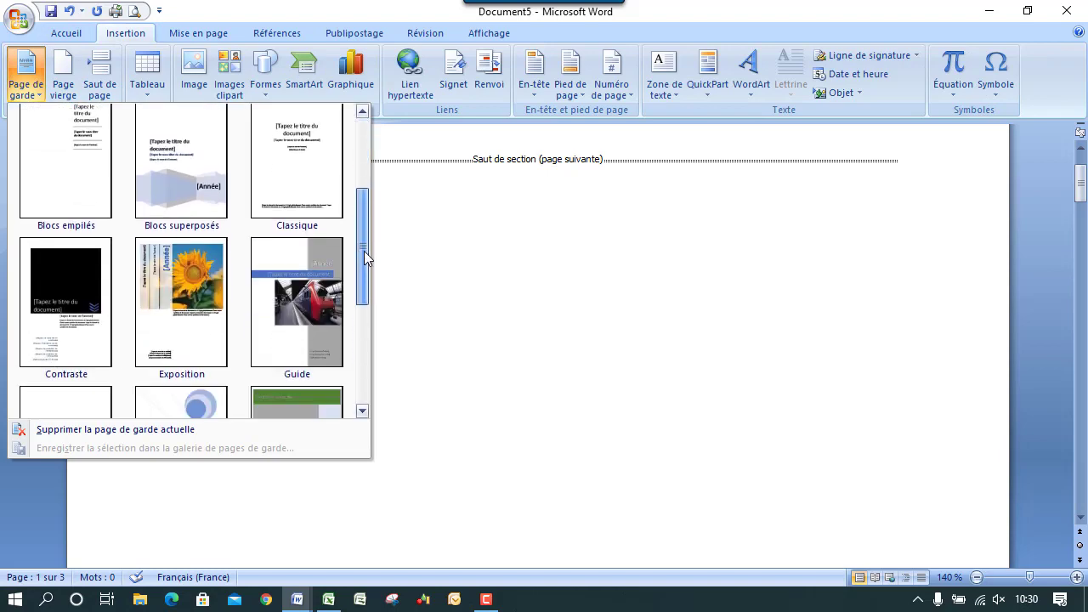
click(304, 297)
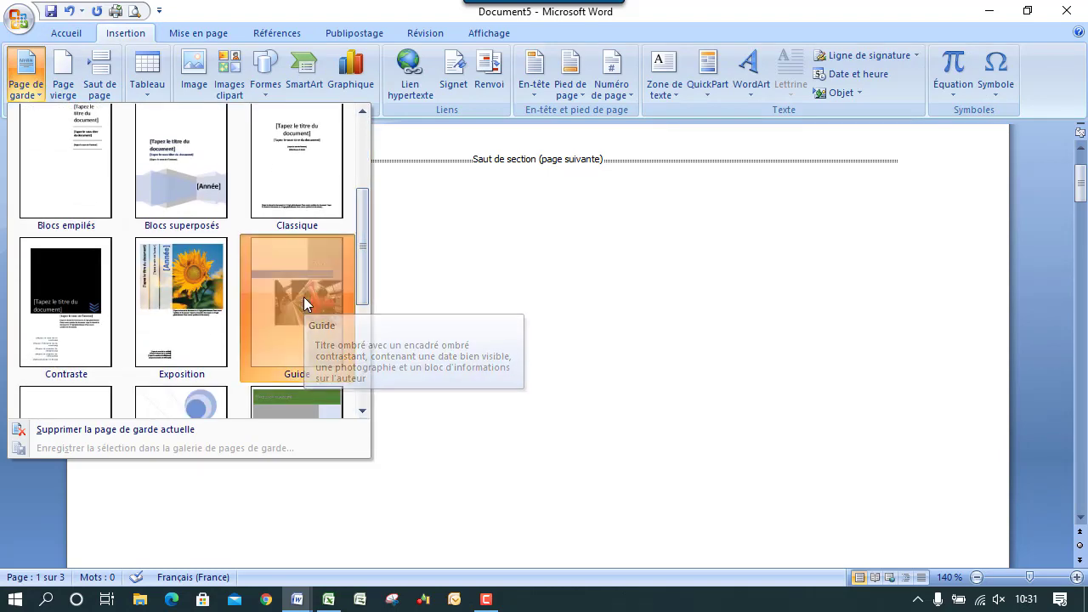
Set the cover page's Année field by choosing 3 April 2021.
click(823, 332)
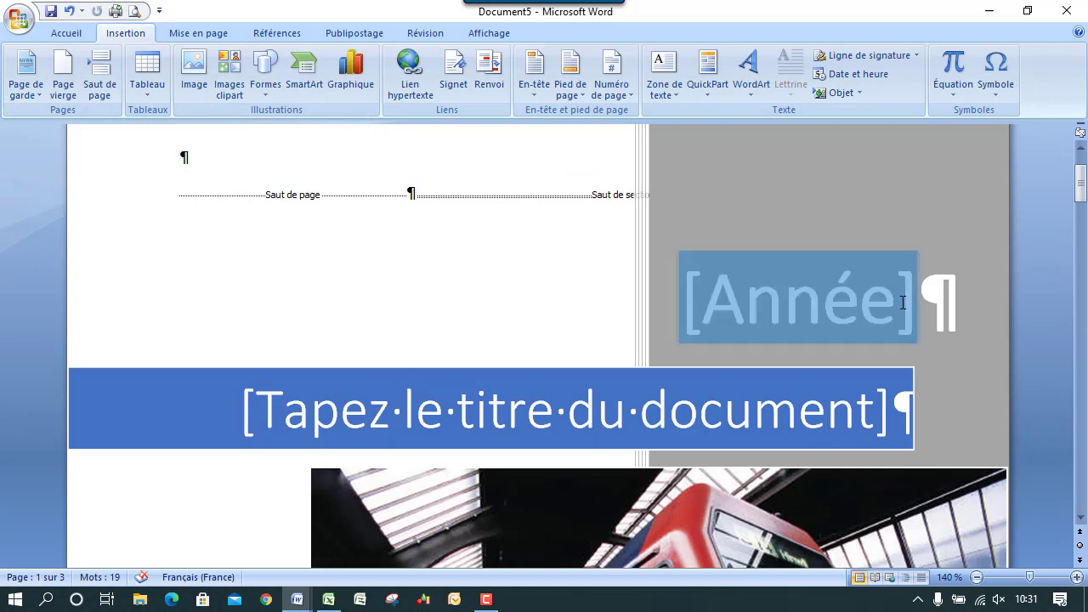
click(932, 299)
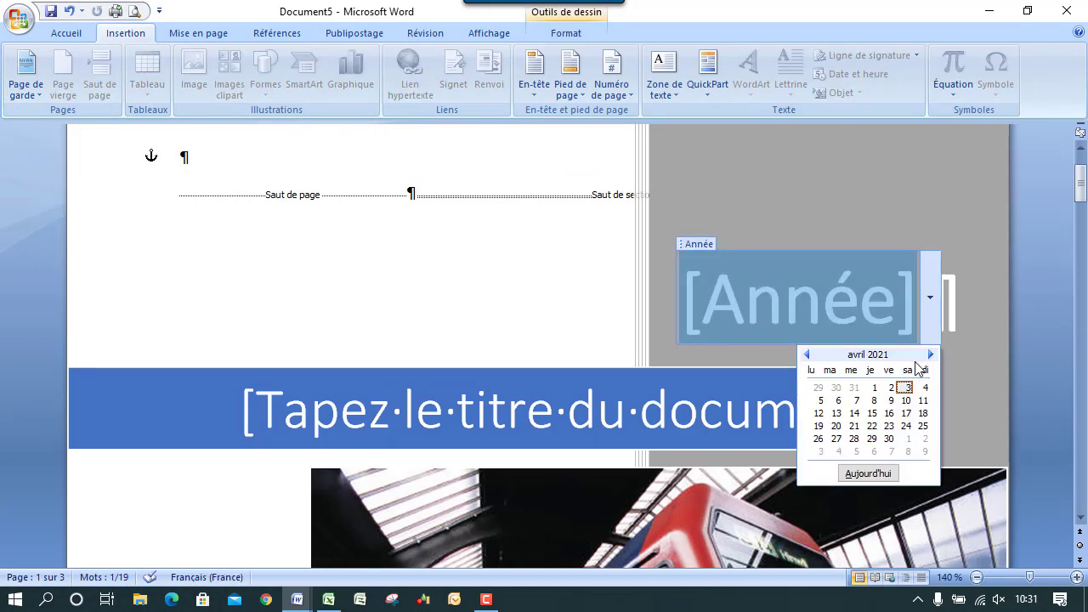
click(905, 388)
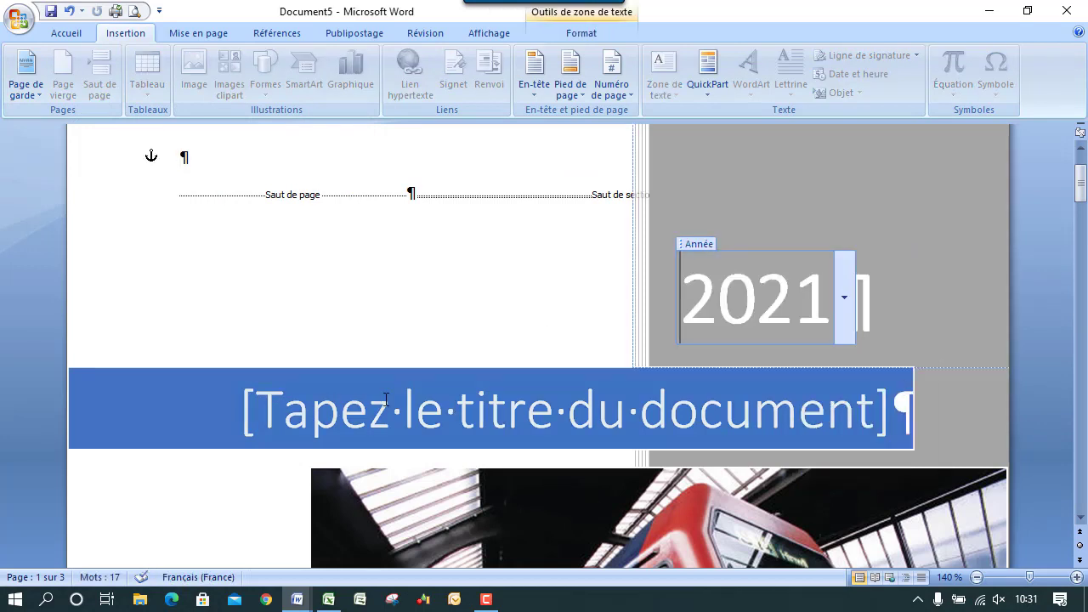
Enter "Rapport d'activités" as the document title on the cover page.
click(414, 396)
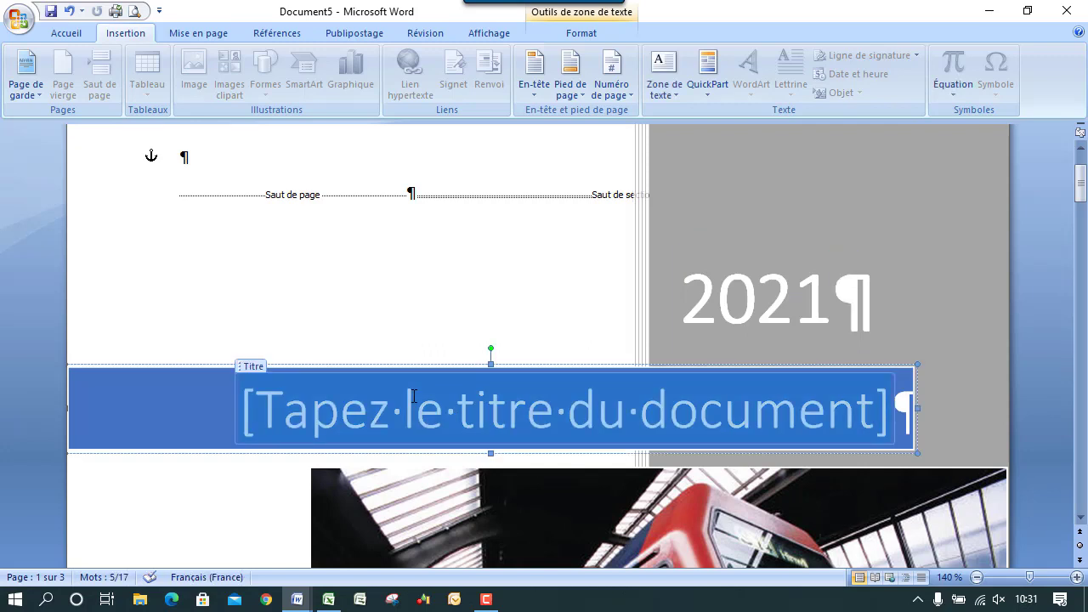
text(Rapp)
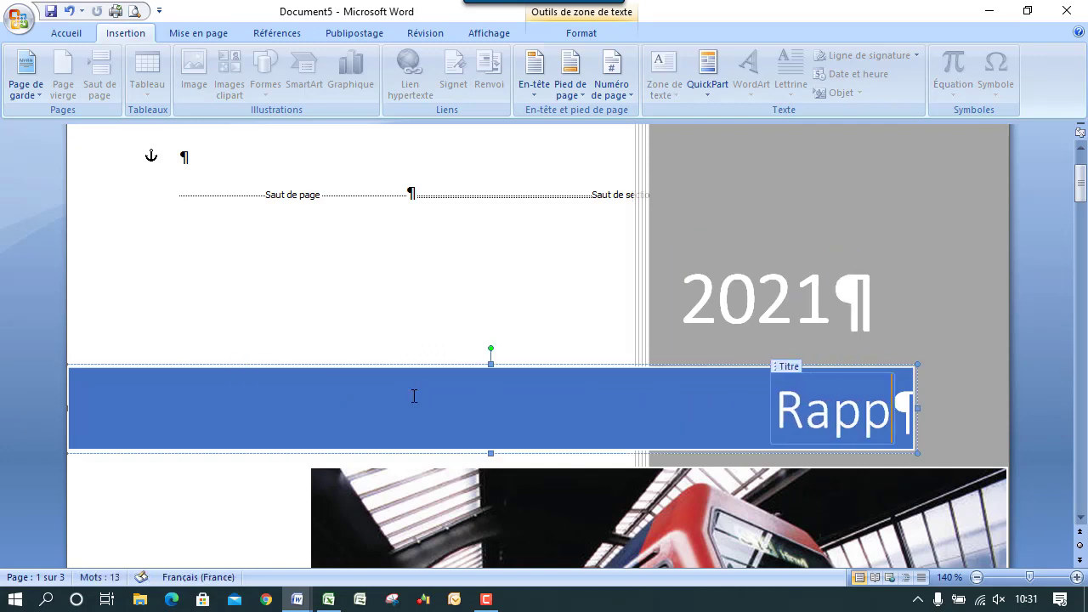
text(ort d'a)
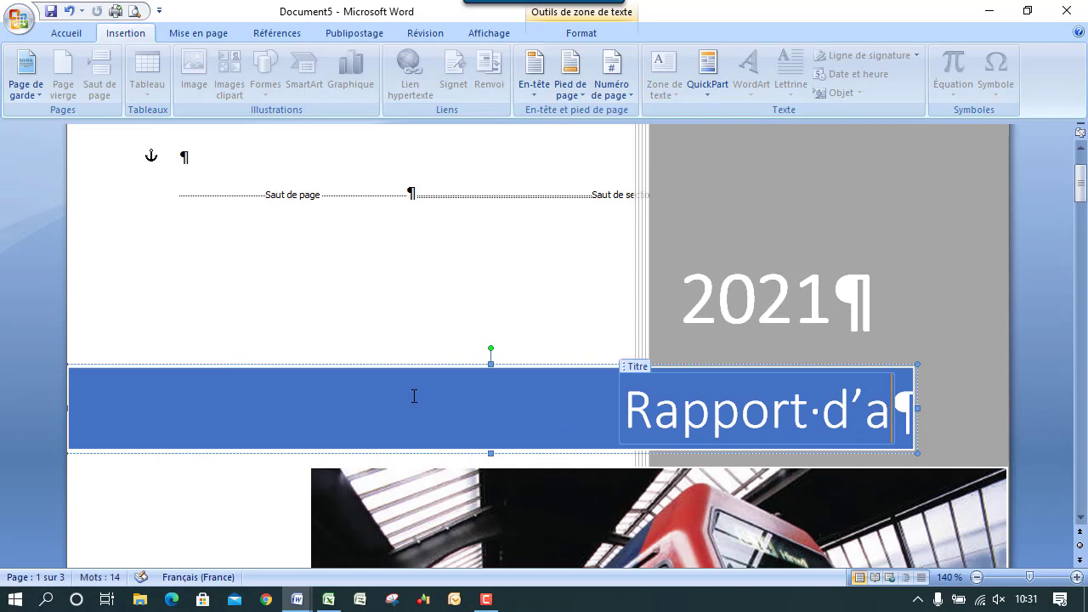
text(ctivité)
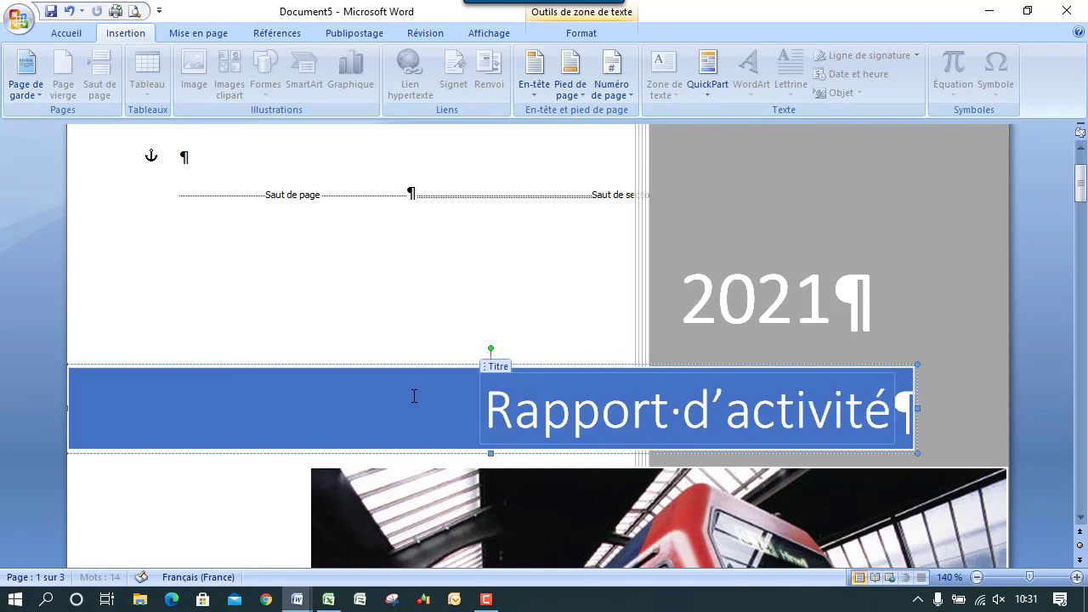
text(s)
Replace the cover page's train photo with the image file "téléchargement" from the word folder.
scroll(868, 521, down, 4)
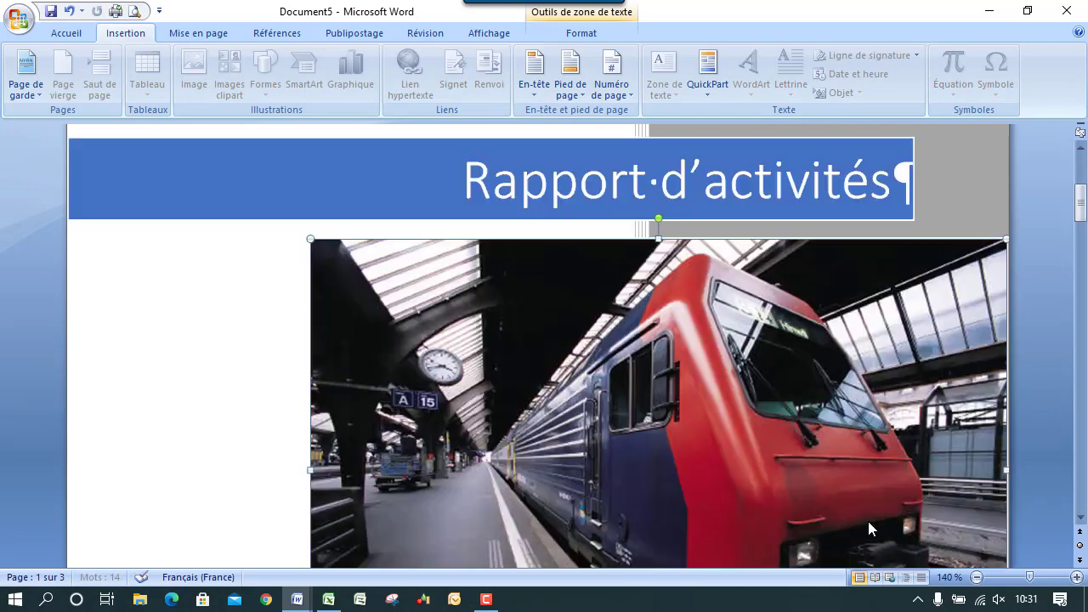
click(868, 521)
right_click(722, 358)
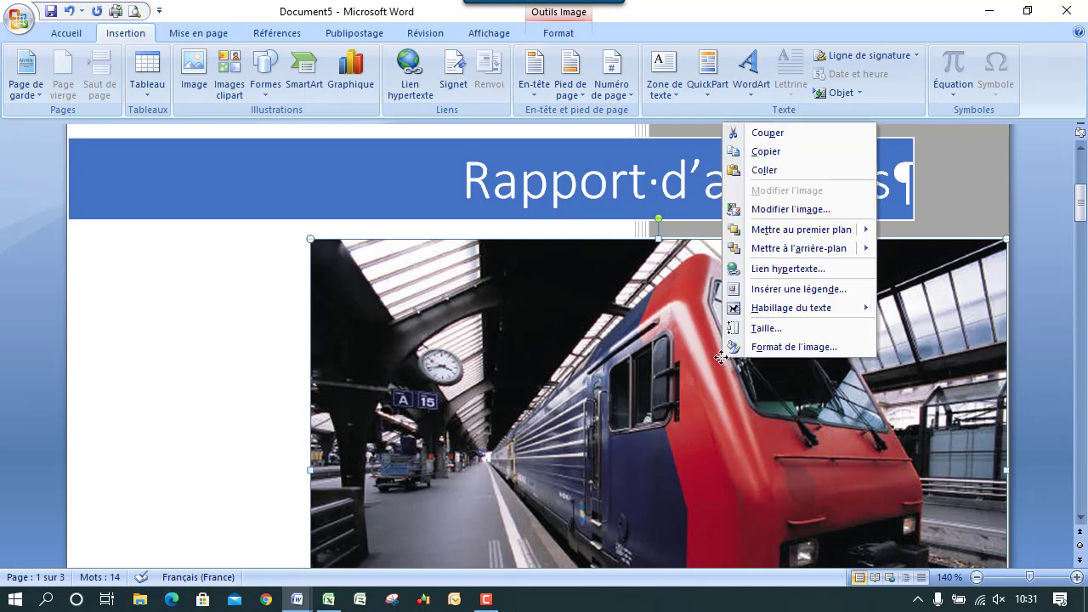
click(780, 211)
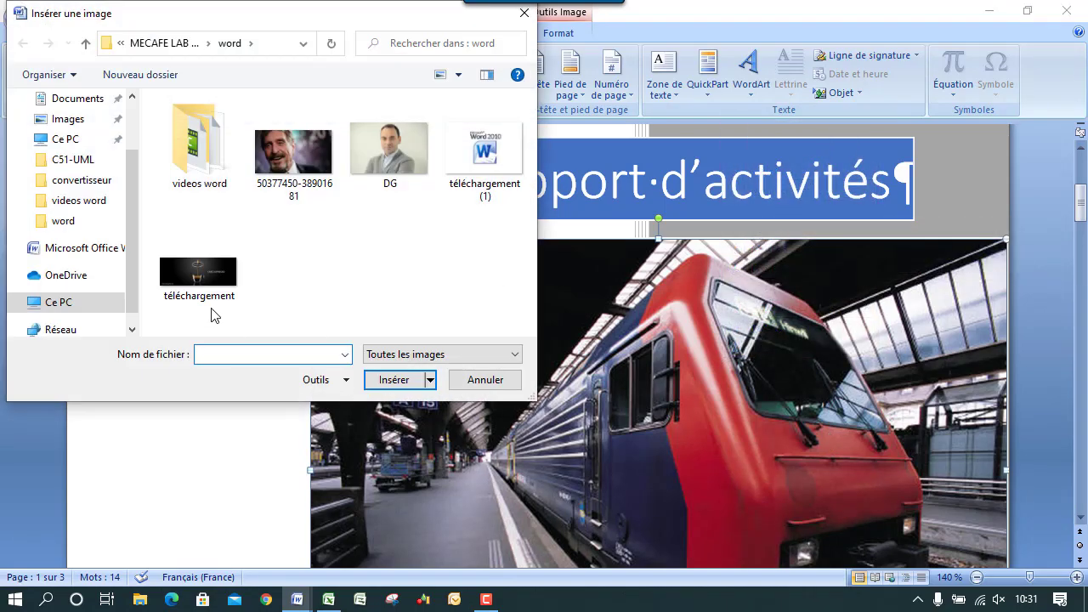
double_click(208, 283)
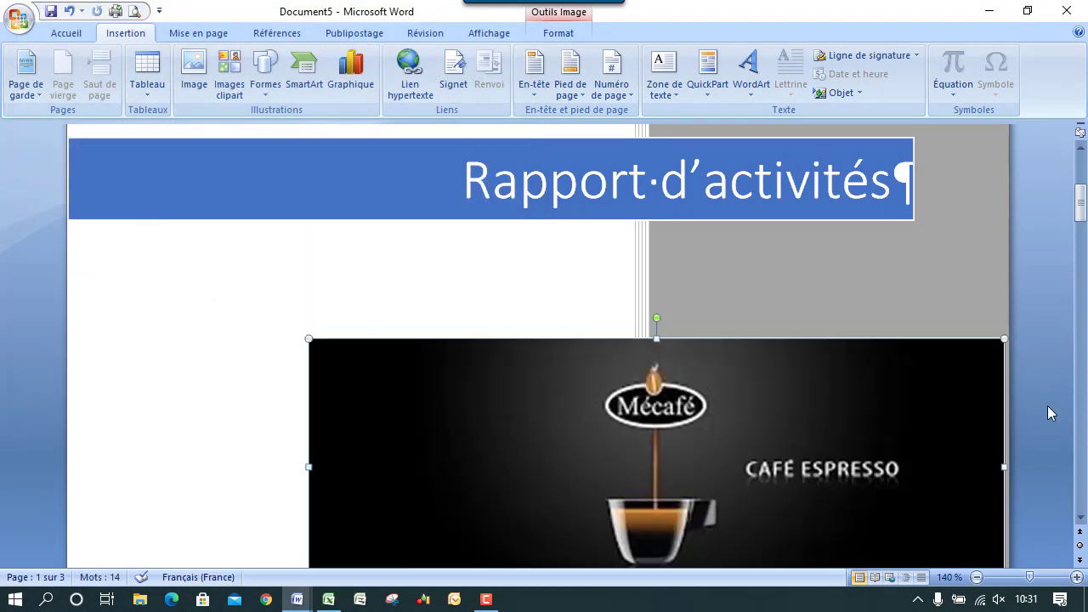
Enter MECAFE as the company name on the cover page, then check the date and author fields.
scroll(1079, 508, down, 10)
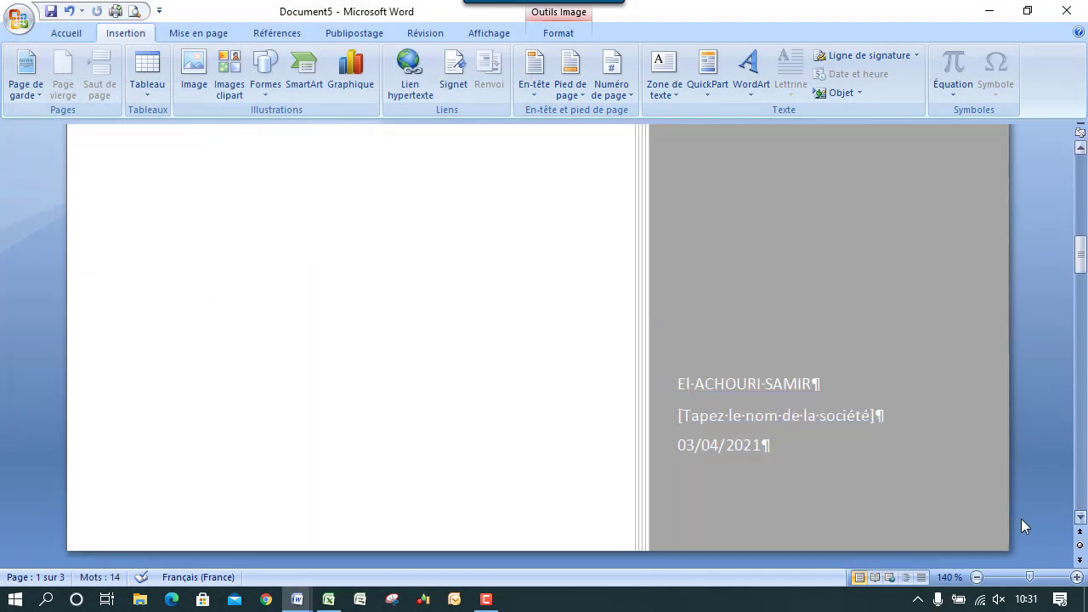
click(735, 418)
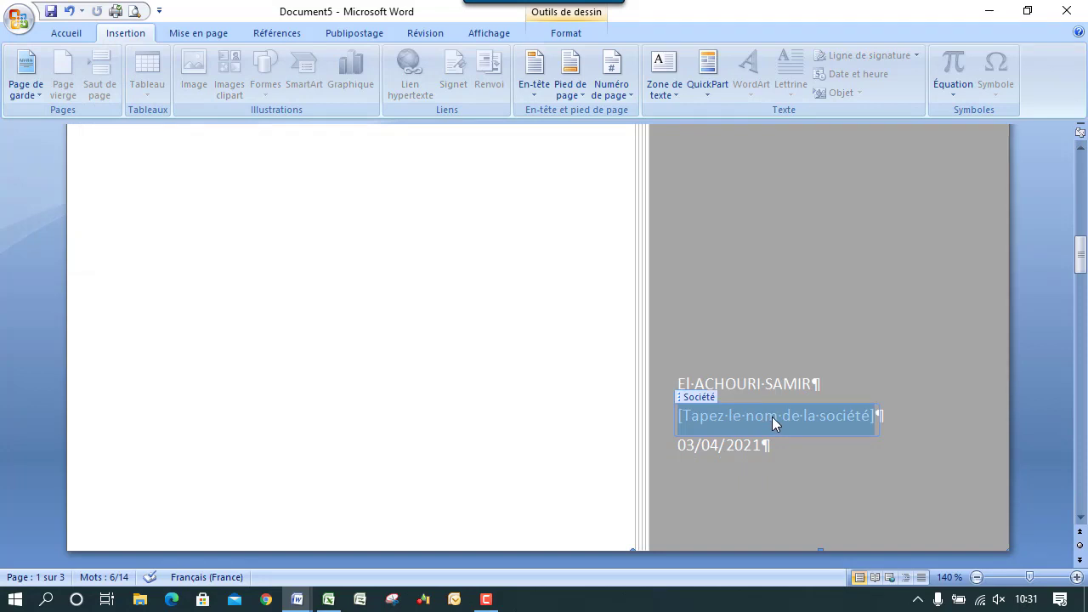
text(MECAFE)
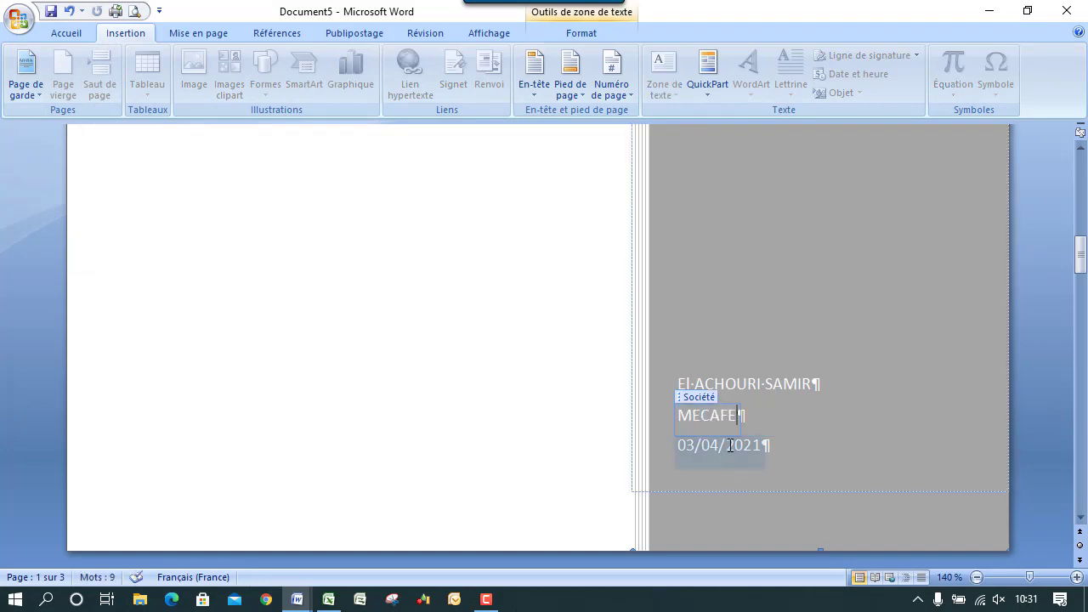
click(727, 445)
click(764, 384)
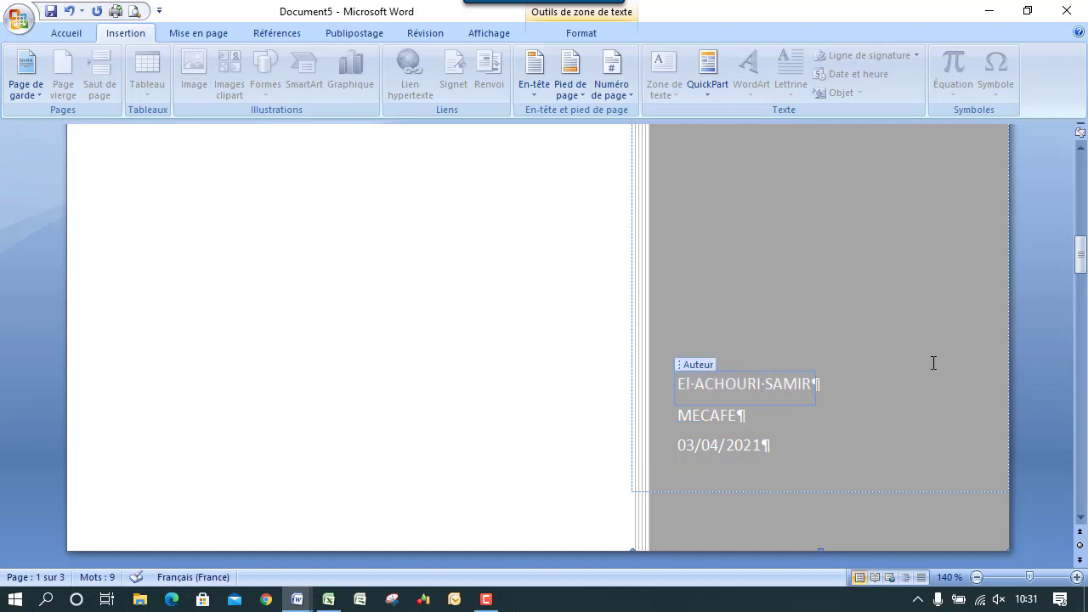
Generate sample text on the empty last page with =rand(6,7).
drag(1082, 256, 1083, 408)
click(198, 282)
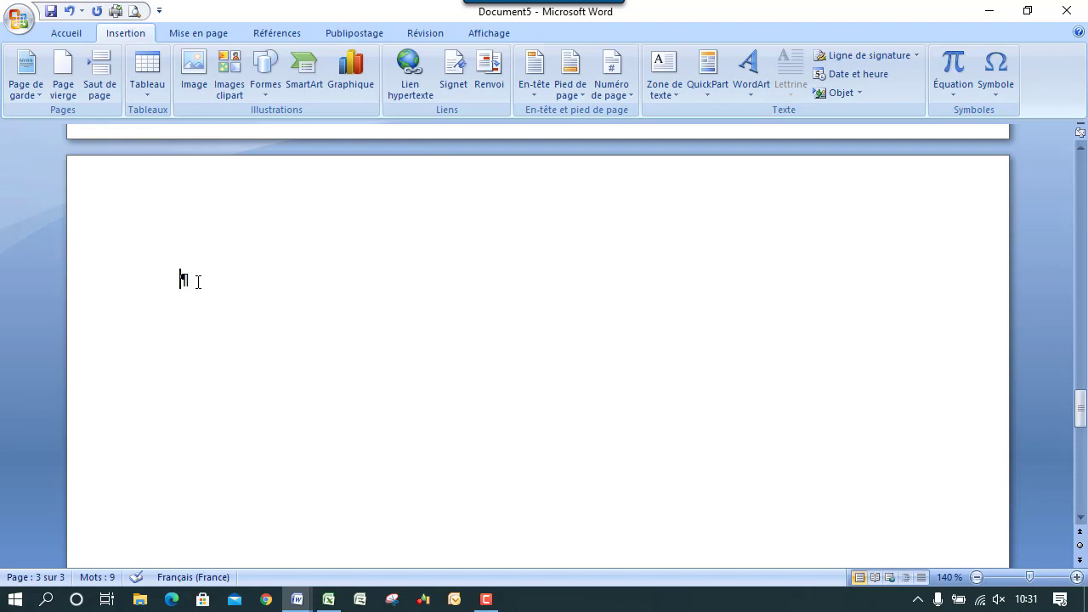
text(=)
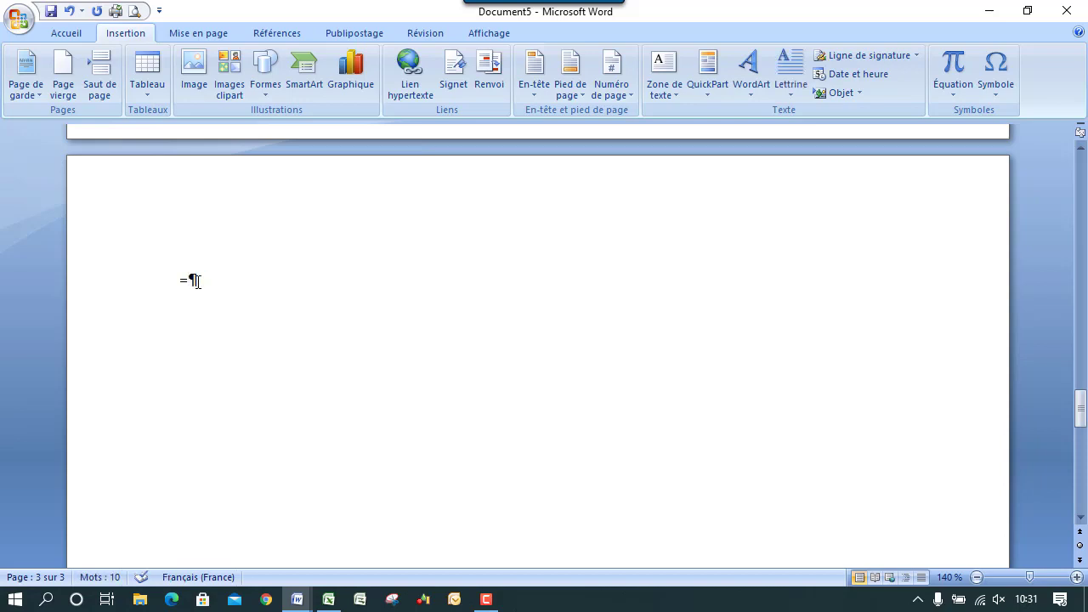
text(rand(6,)
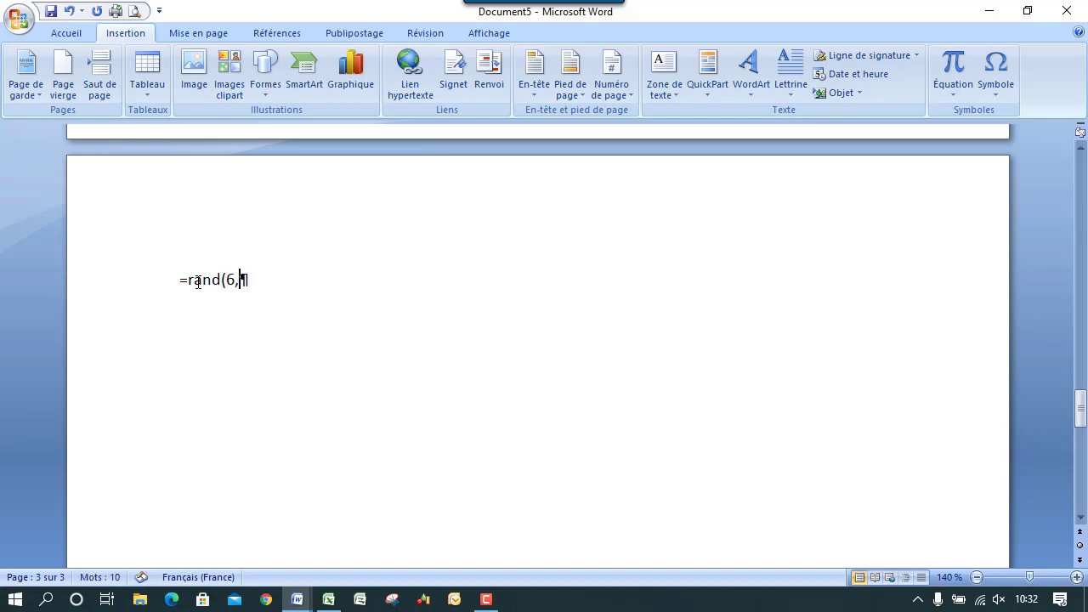
text(7))
key(Return)
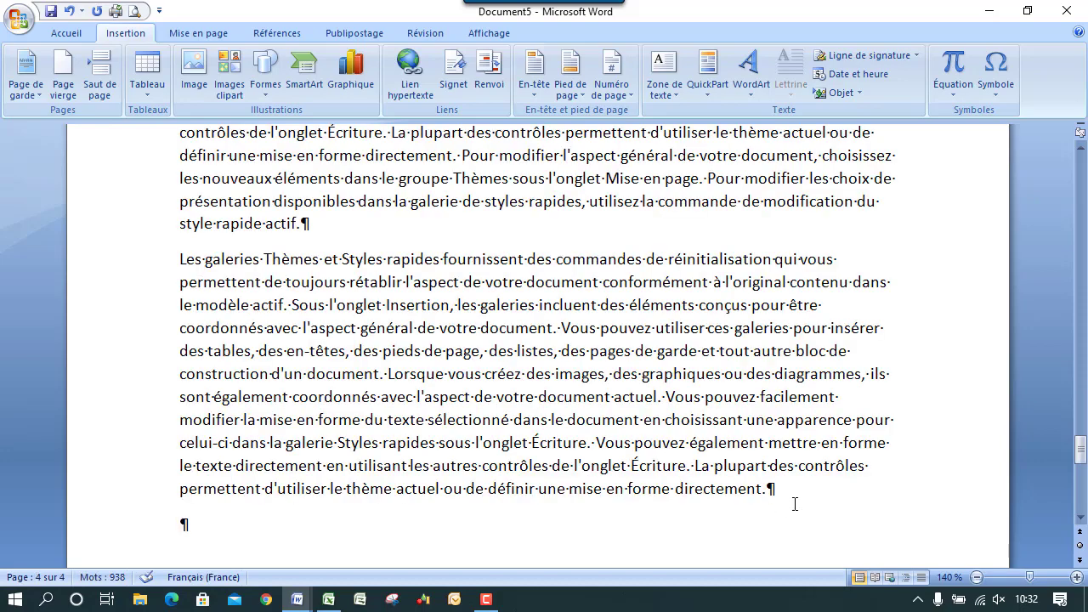
Justify all the generated sample paragraphs.
drag(795, 505, 167, 211)
drag(227, 166, 161, 213)
click(75, 31)
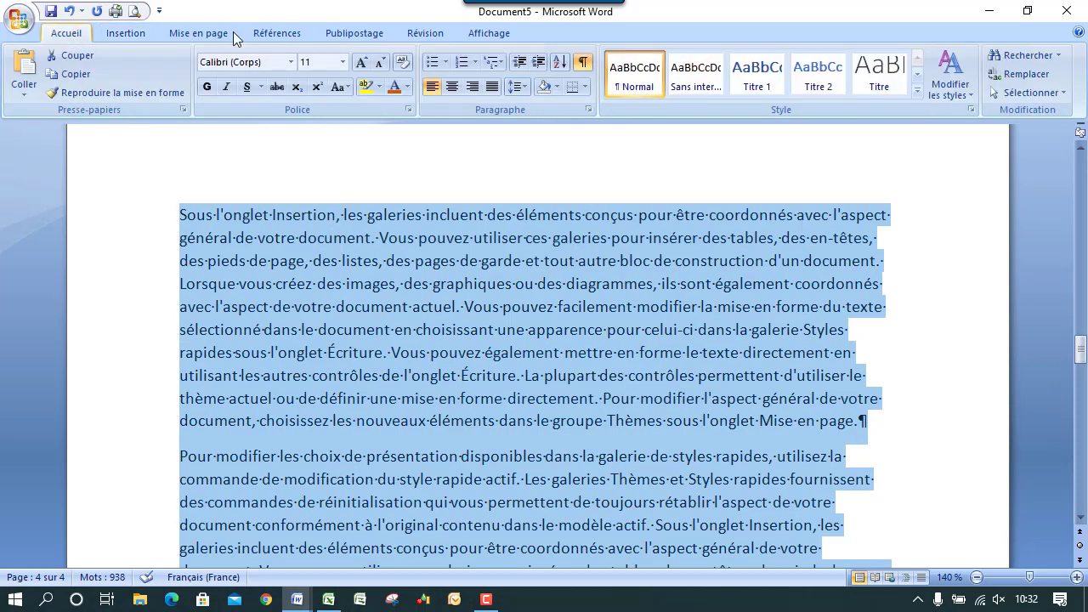
click(492, 87)
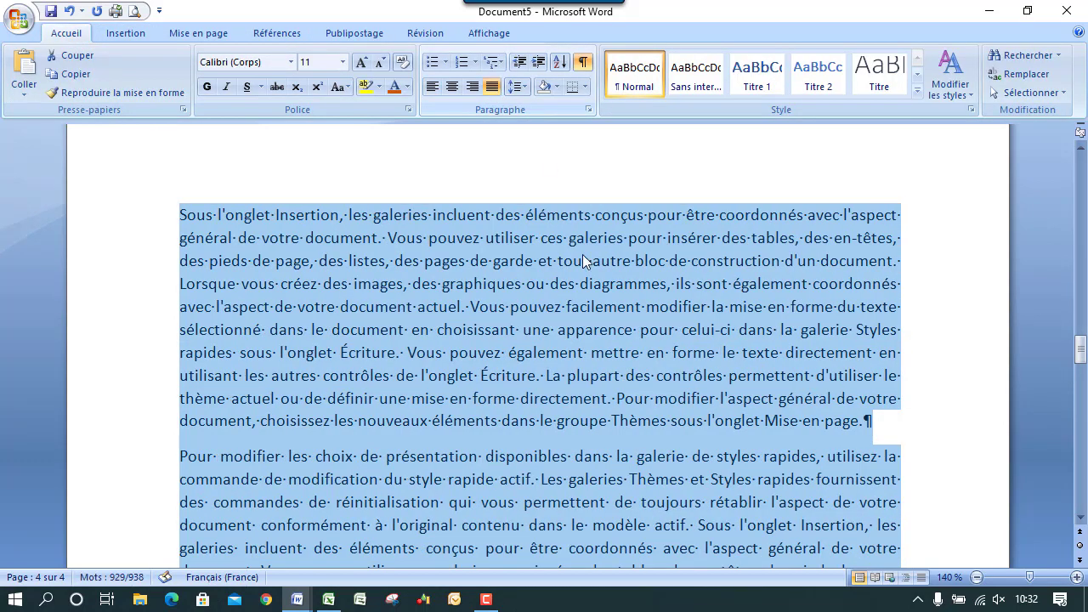
click(497, 411)
Copy "l'onglet Insertion" from the first sample paragraph onto a new line above that paragraph as its heading text.
drag(1078, 357, 1079, 352)
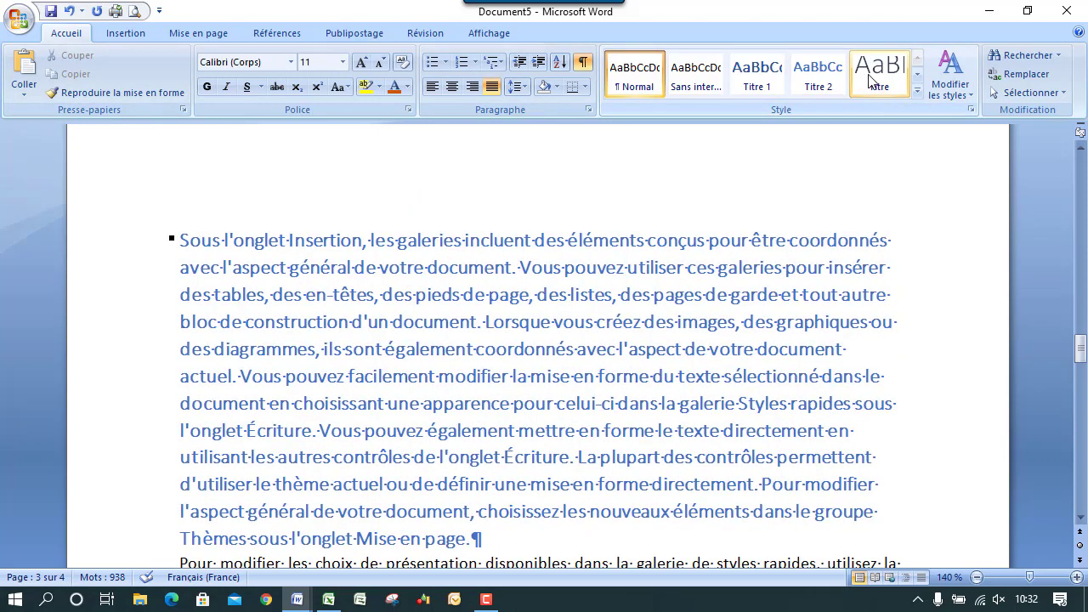
drag(218, 235, 328, 237)
key(ctrl+c)
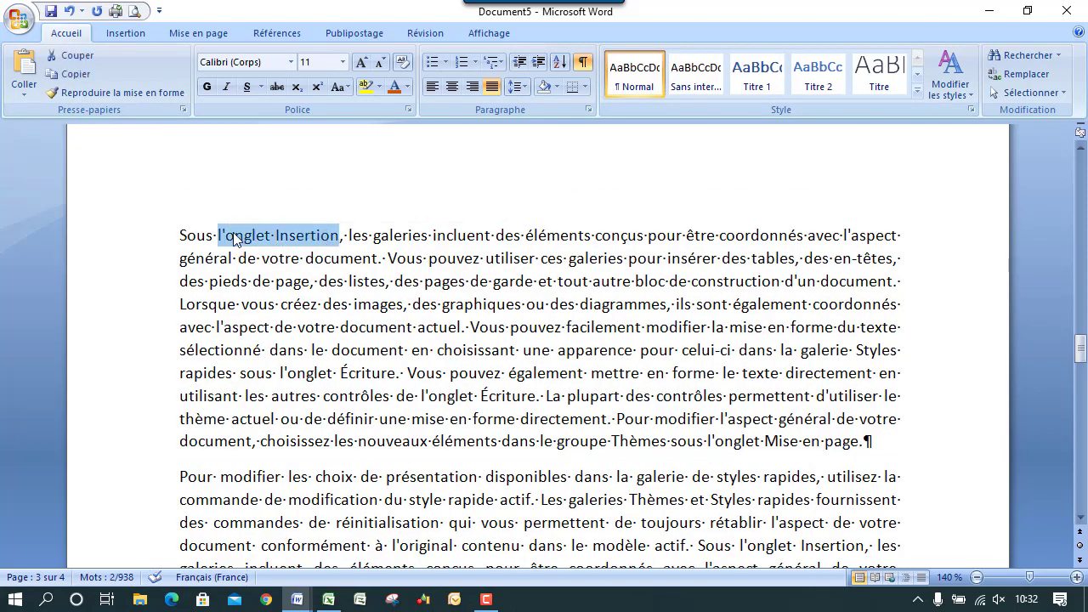
click(183, 235)
key(Return)
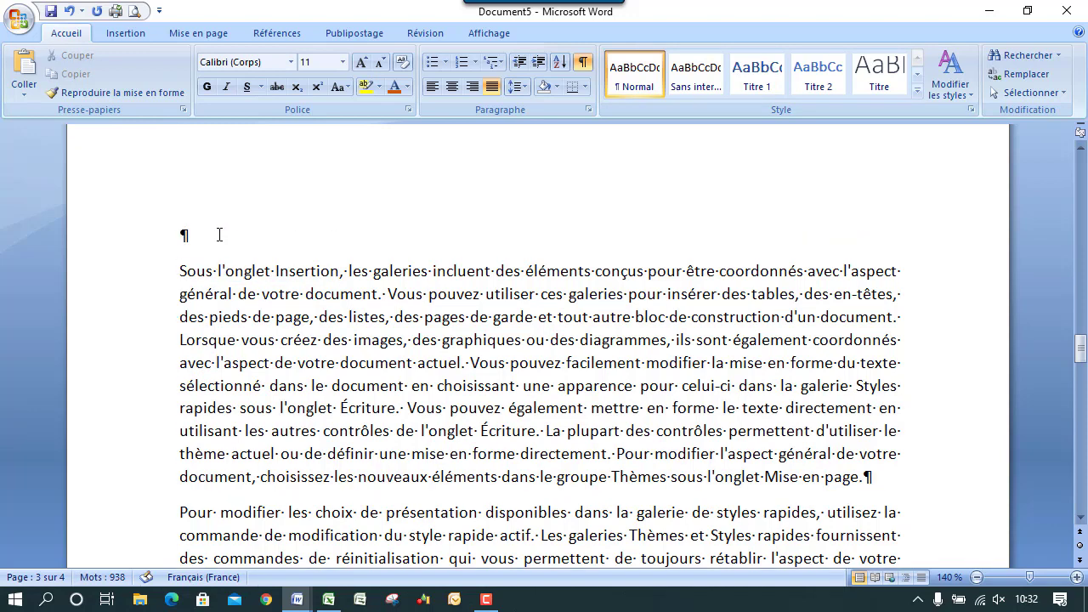
key(ctrl+v)
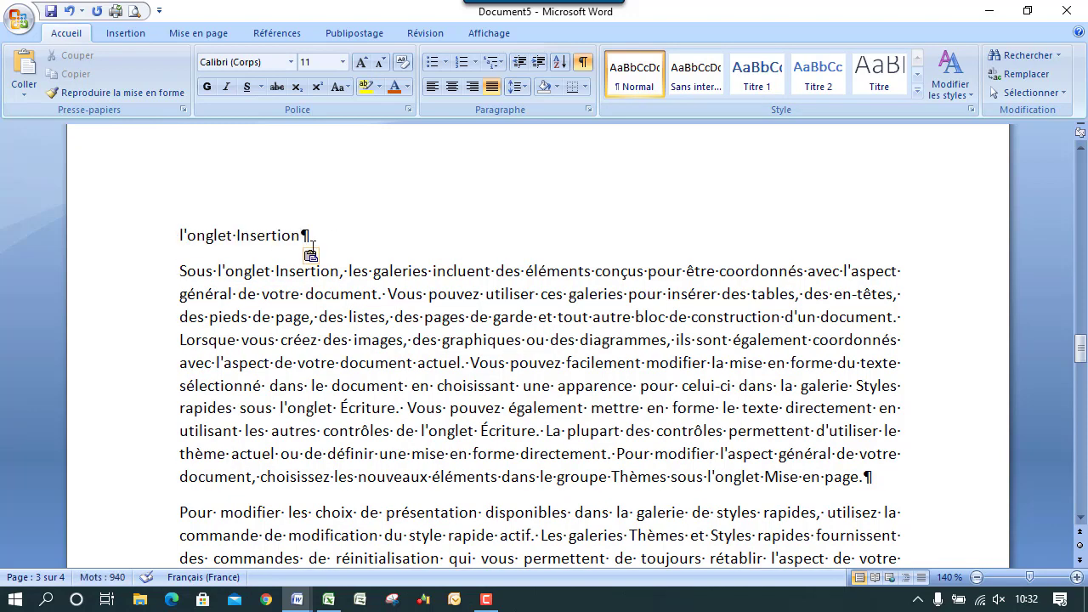
Format the "l'onglet Insertion" heading as 16-point Algerian in standard blue with an underline.
click(146, 245)
key(ctrl+c)
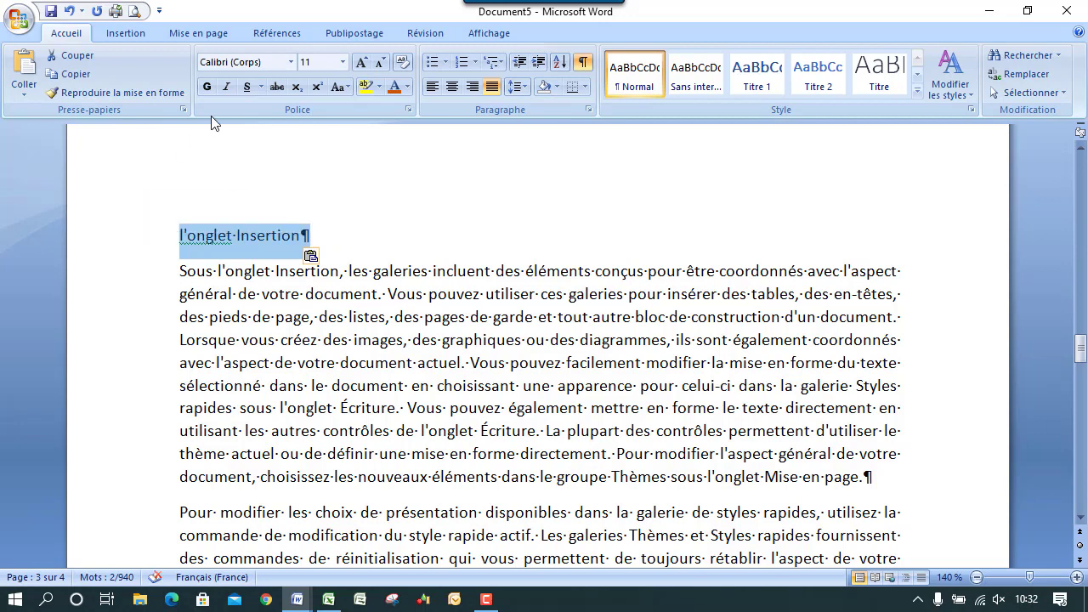
click(362, 63)
click(361, 63)
click(362, 63)
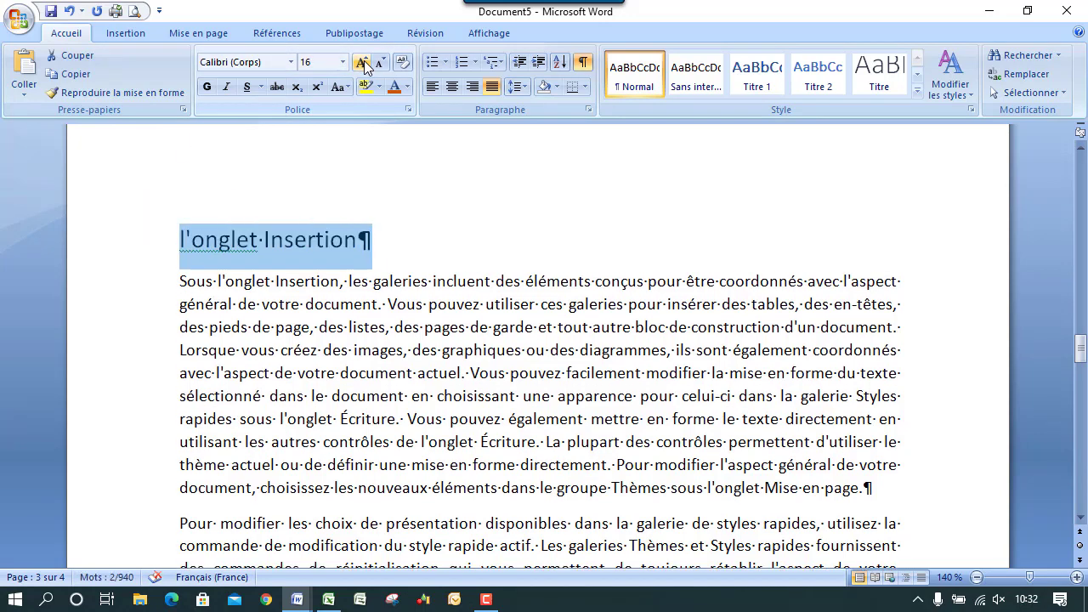
click(291, 62)
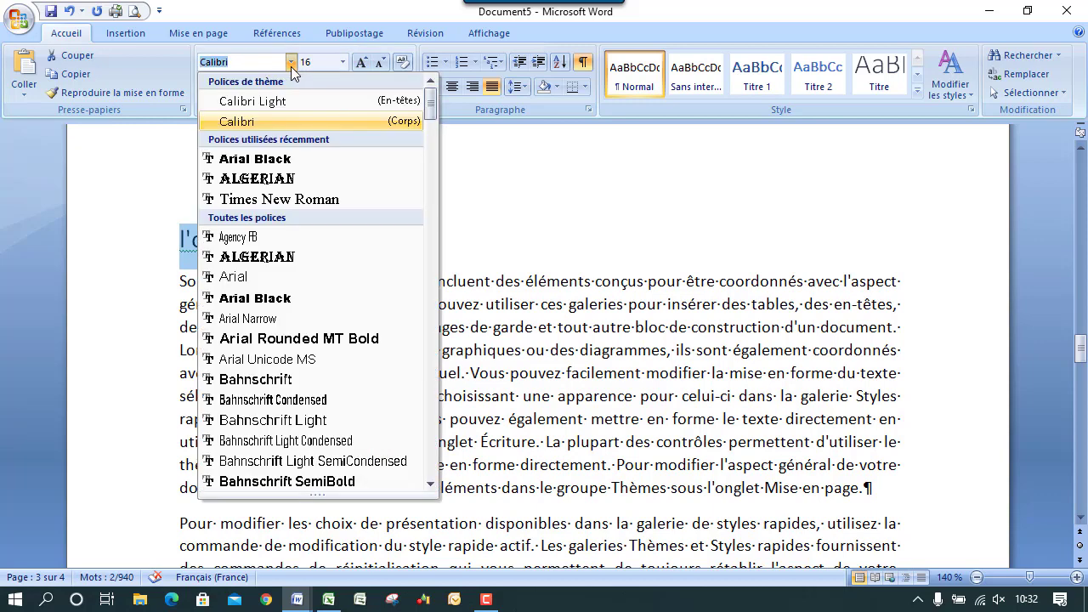
click(281, 177)
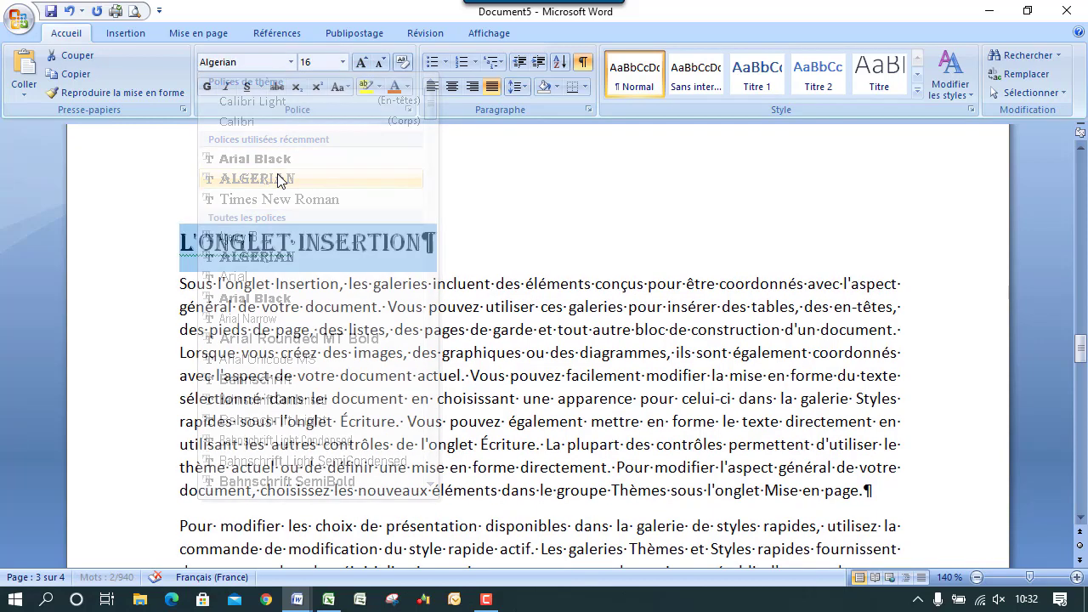
click(407, 89)
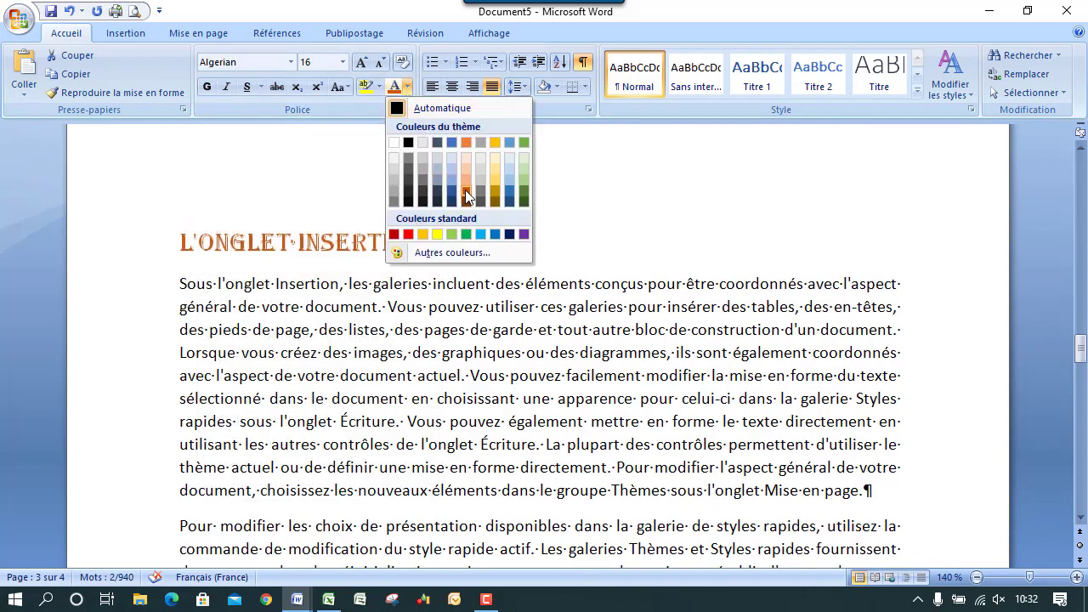
click(497, 235)
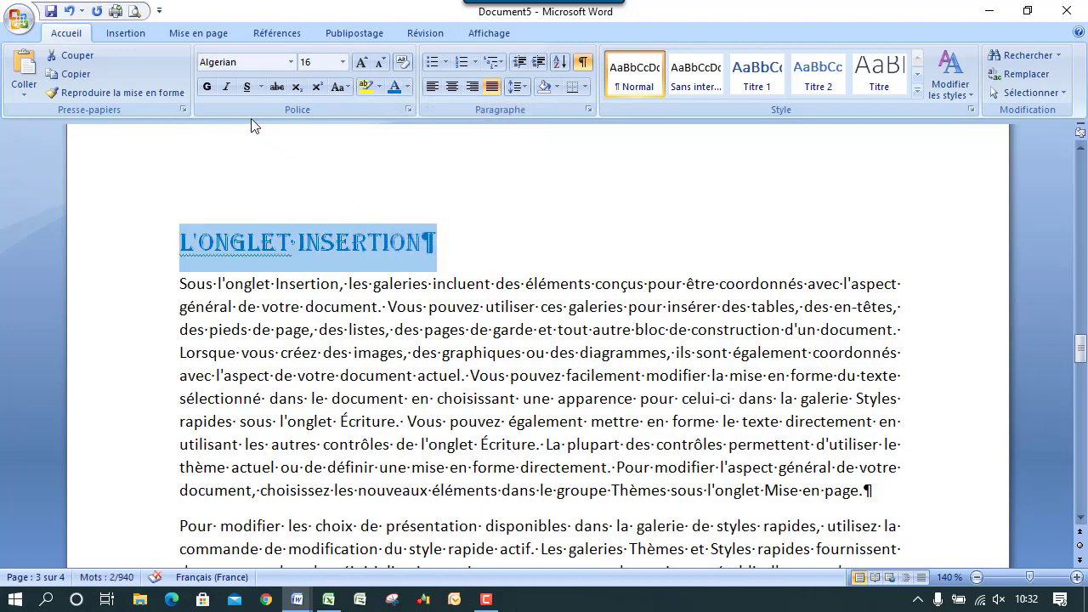
click(248, 88)
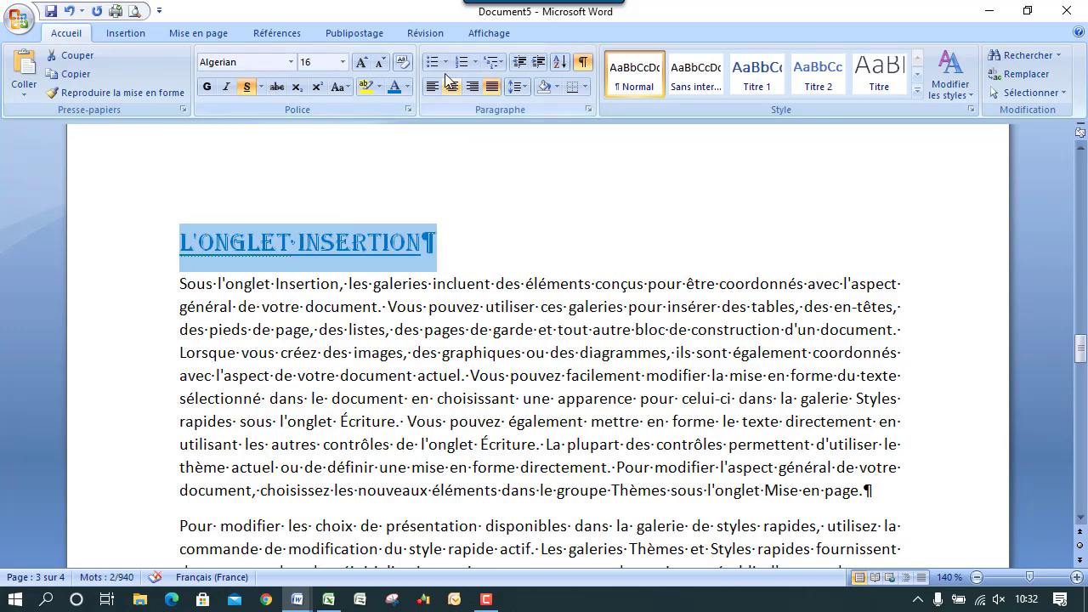
Number the "l'onglet Insertion" heading with the Roman numeral format I., II., III.
click(476, 62)
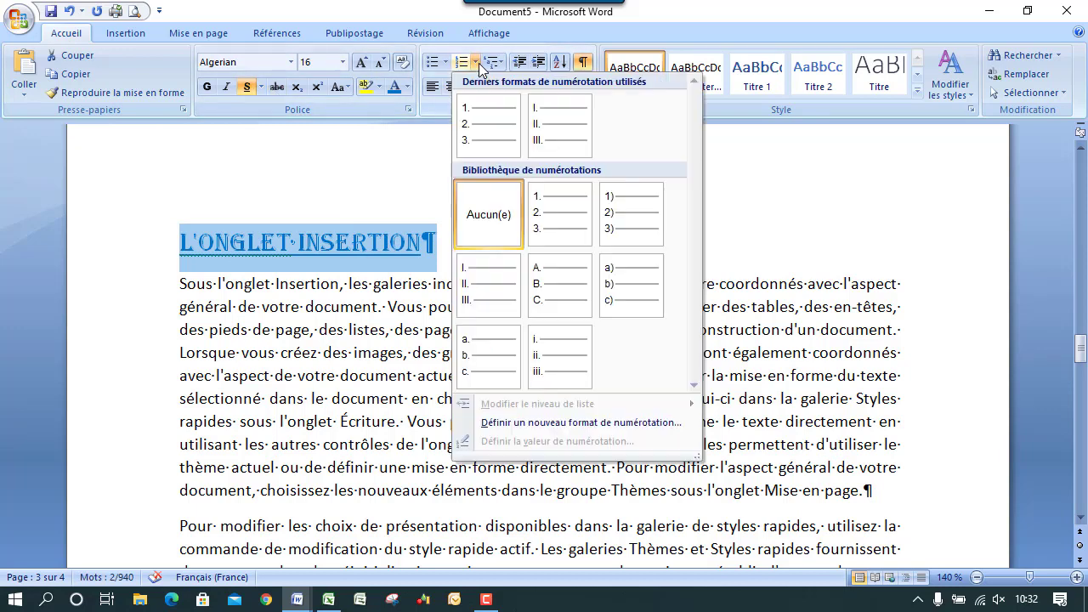
click(495, 281)
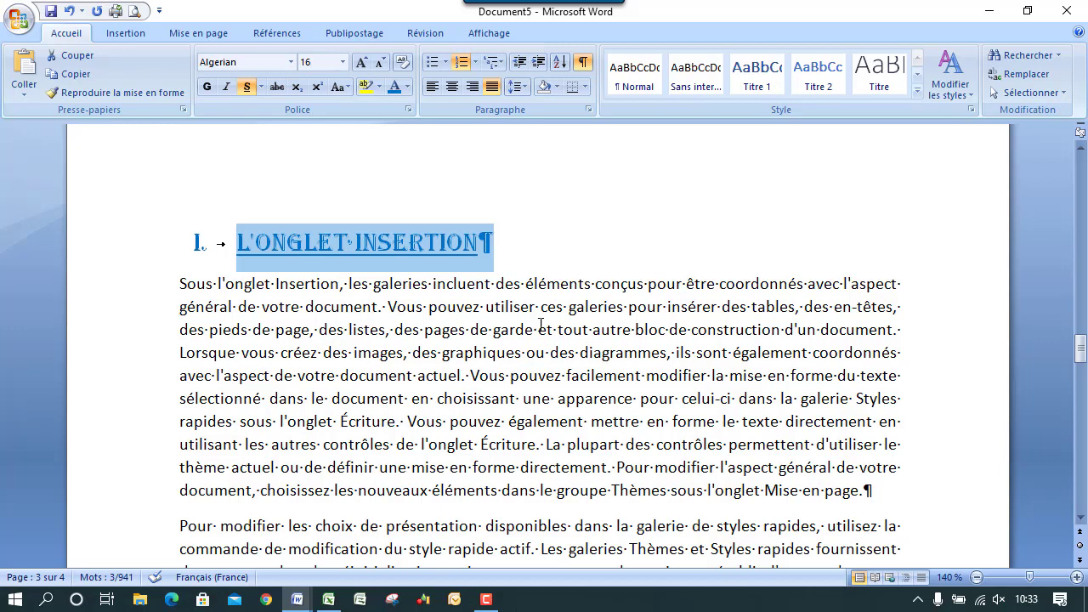
click(495, 352)
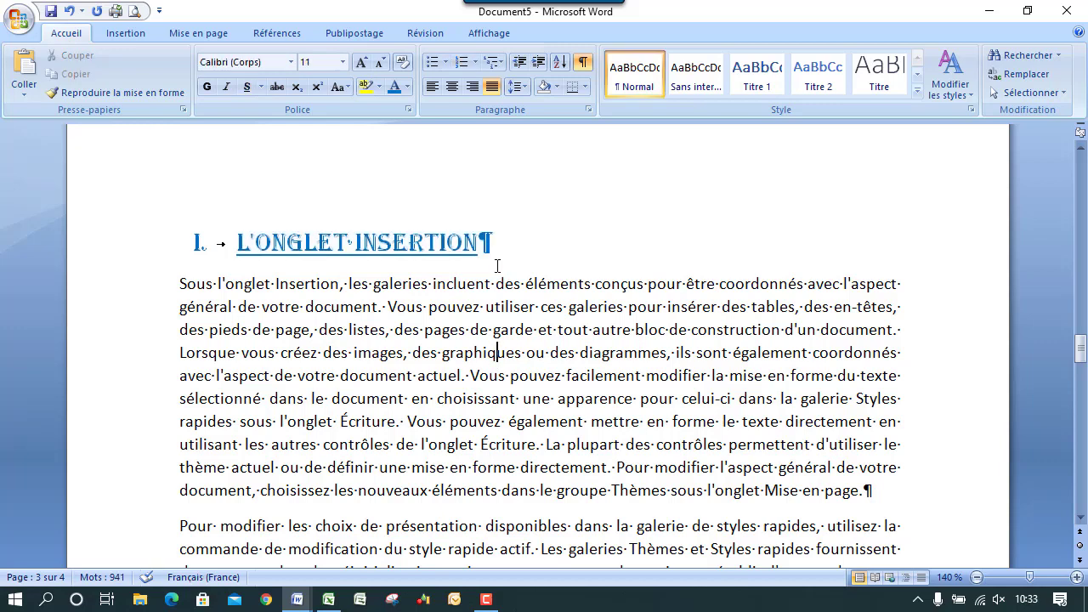
Save the "l'onglet Insertion" heading's formatting as a new quick style named "Mon grand titre".
triple_click(442, 241)
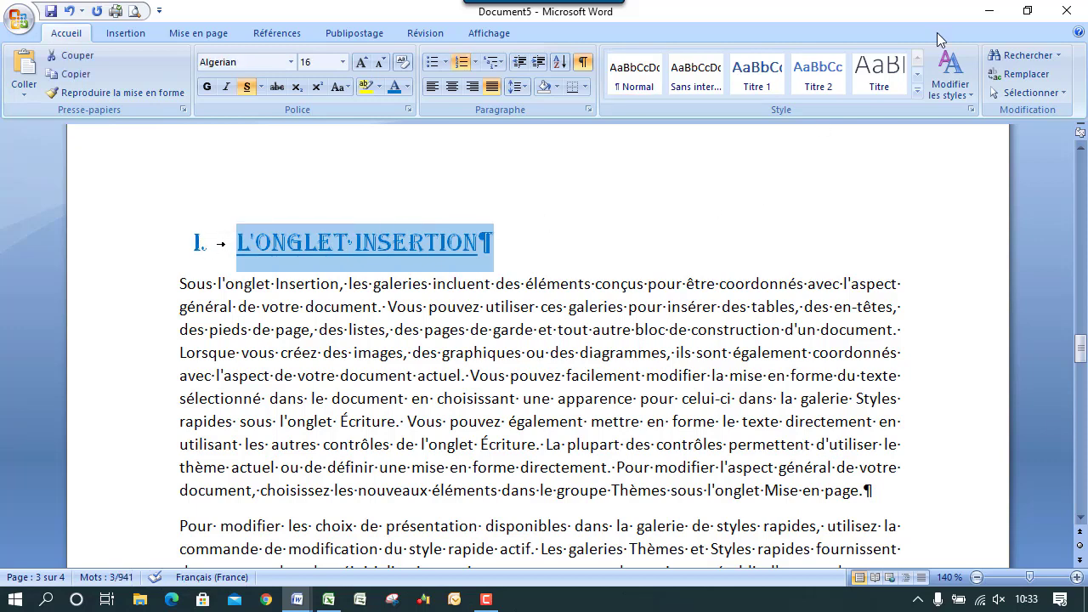
click(918, 93)
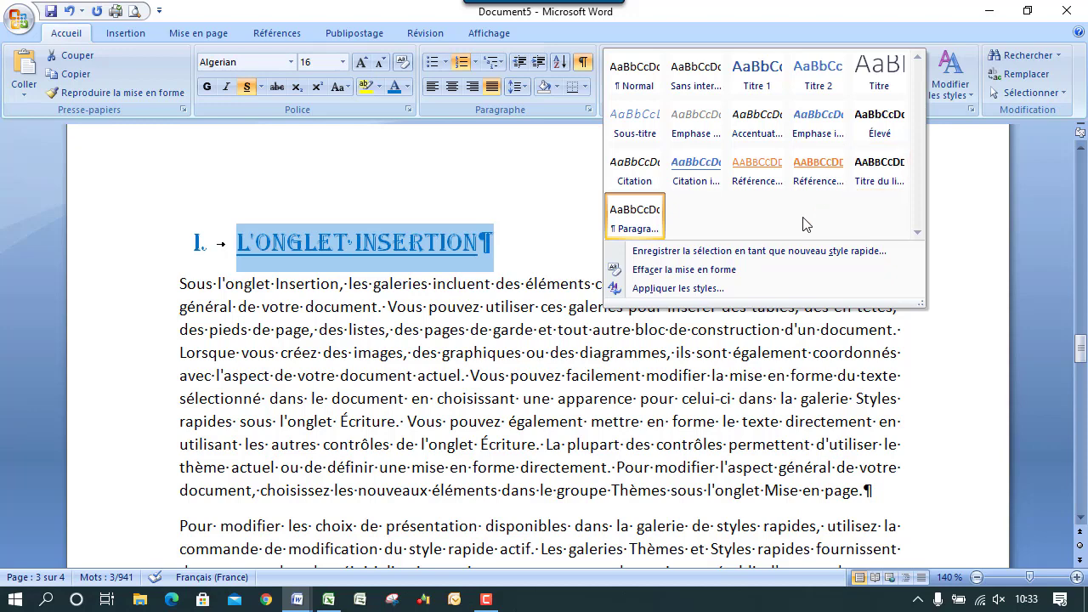
click(768, 255)
drag(567, 225, 744, 167)
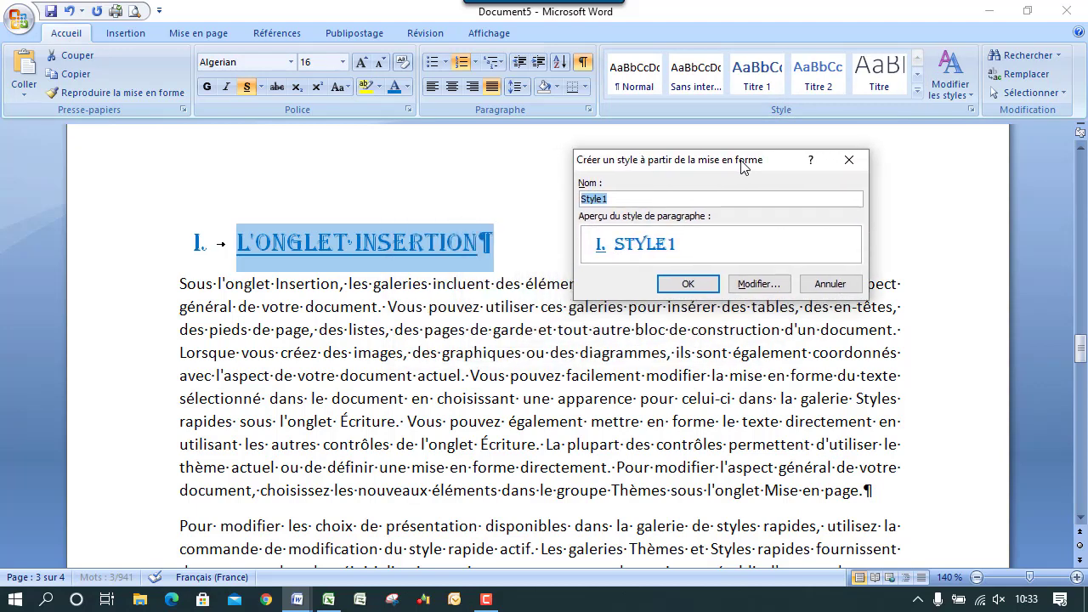
text(Mon grand titre)
click(688, 287)
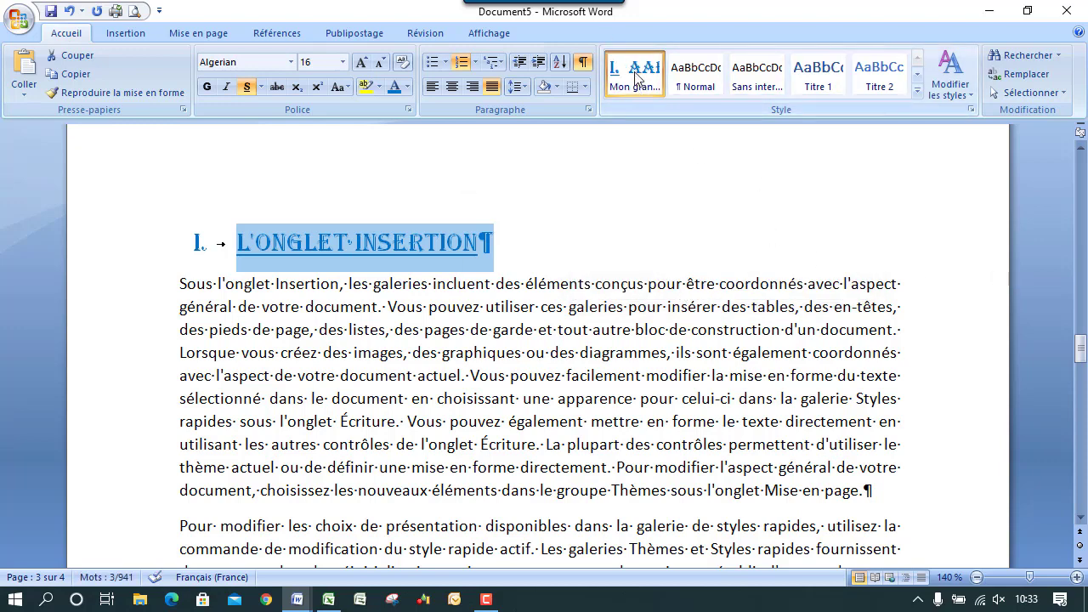
Paste "l'onglet Insertion" on a new line above the page 4 paragraph starting "Les galeries Thèmes" and apply the "Mon grand titre" style.
drag(1082, 351, 1085, 387)
drag(182, 366, 382, 372)
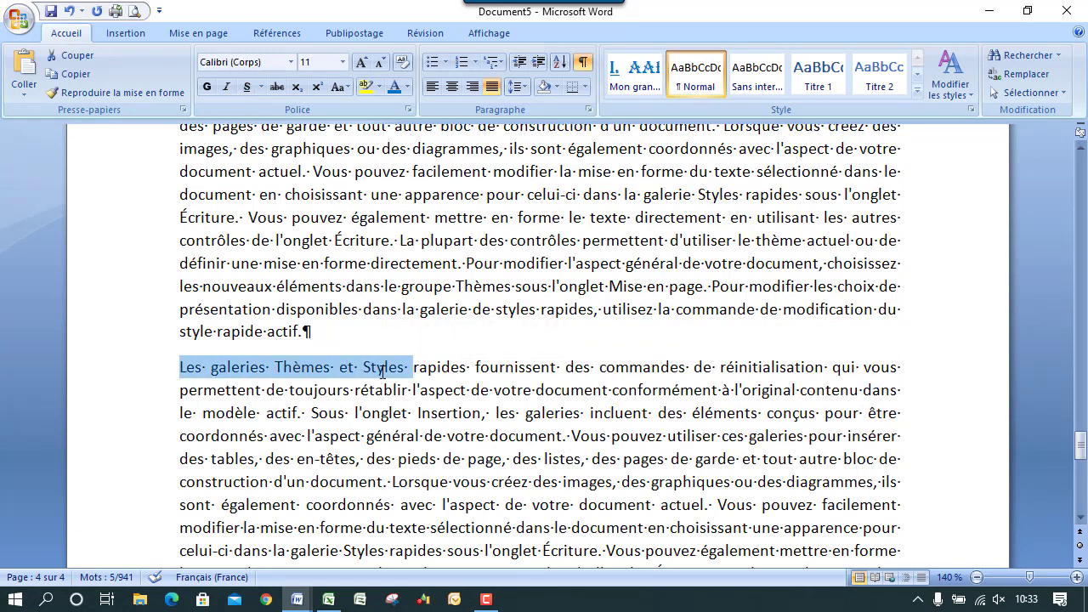
click(175, 377)
key(Return)
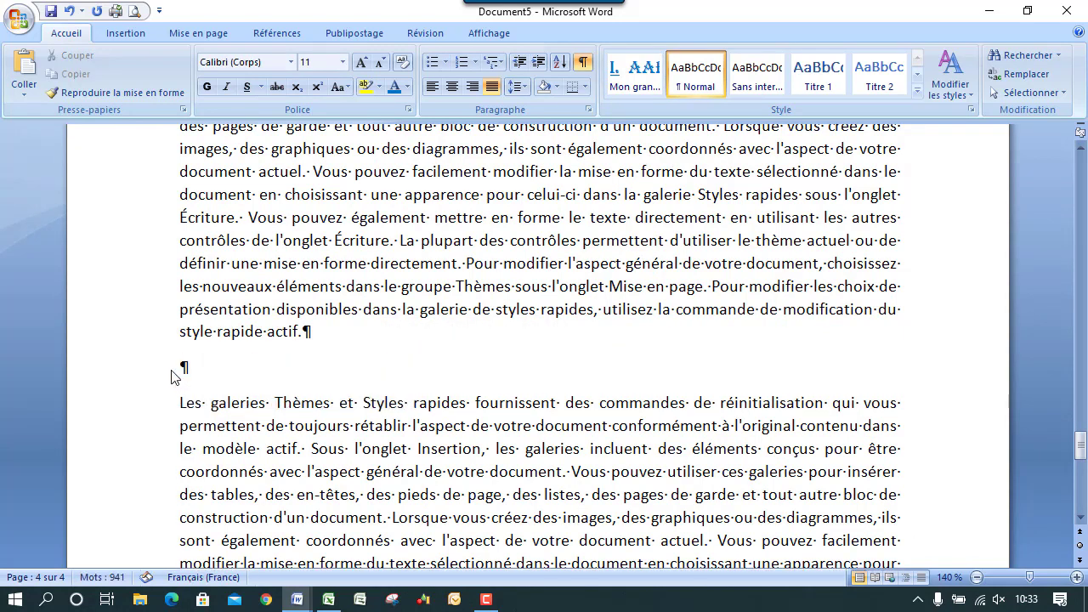
click(201, 364)
key(ctrl+v)
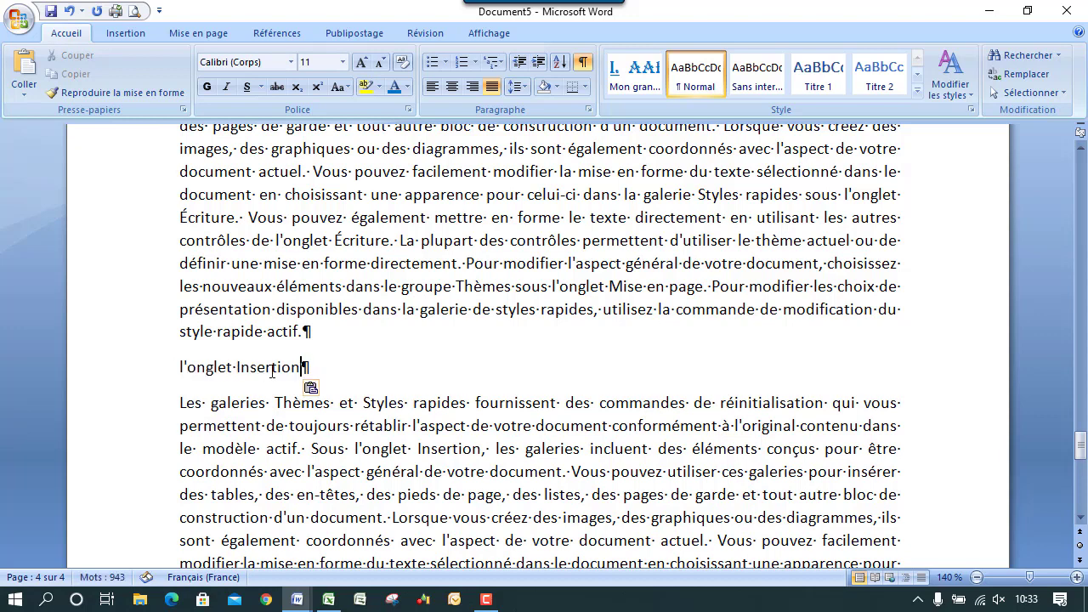
click(141, 365)
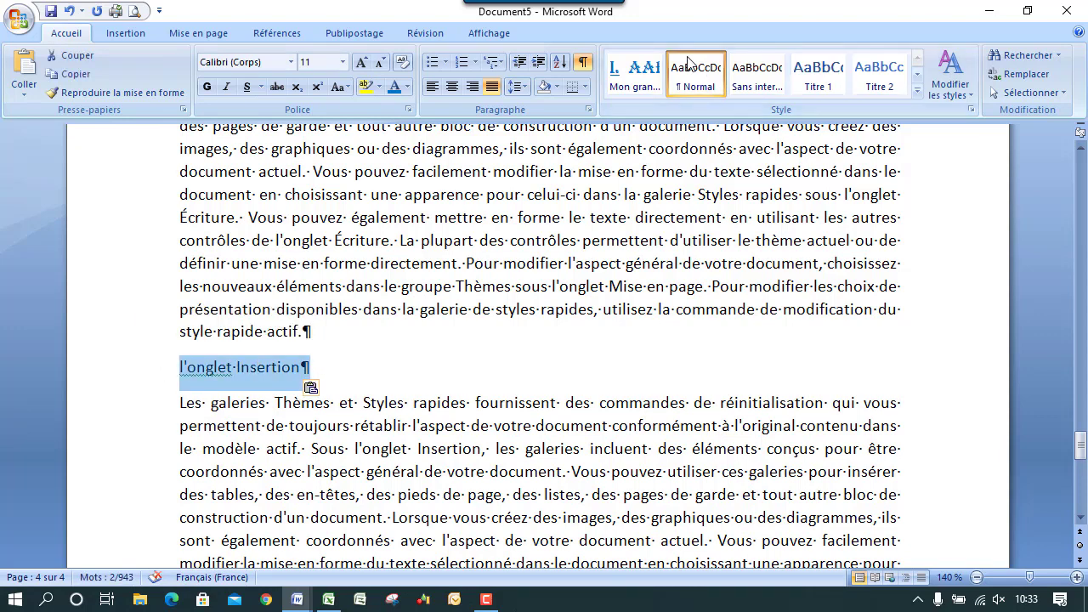
click(645, 68)
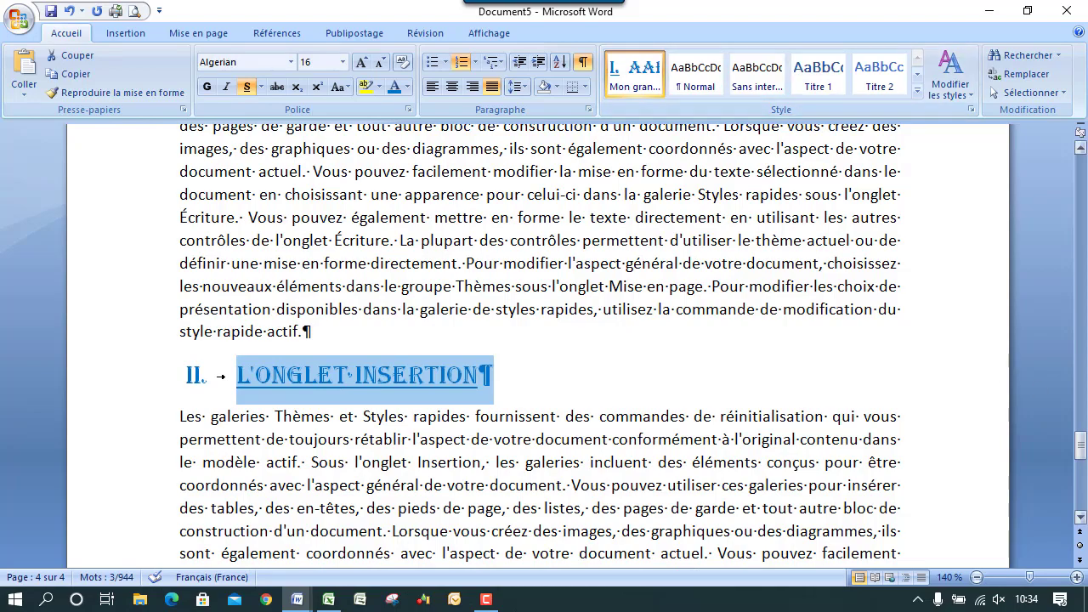
Copy "modifier les choix de présentation" from the second sample paragraph on page 3 onto a new line above that paragraph.
drag(1084, 448, 1070, 365)
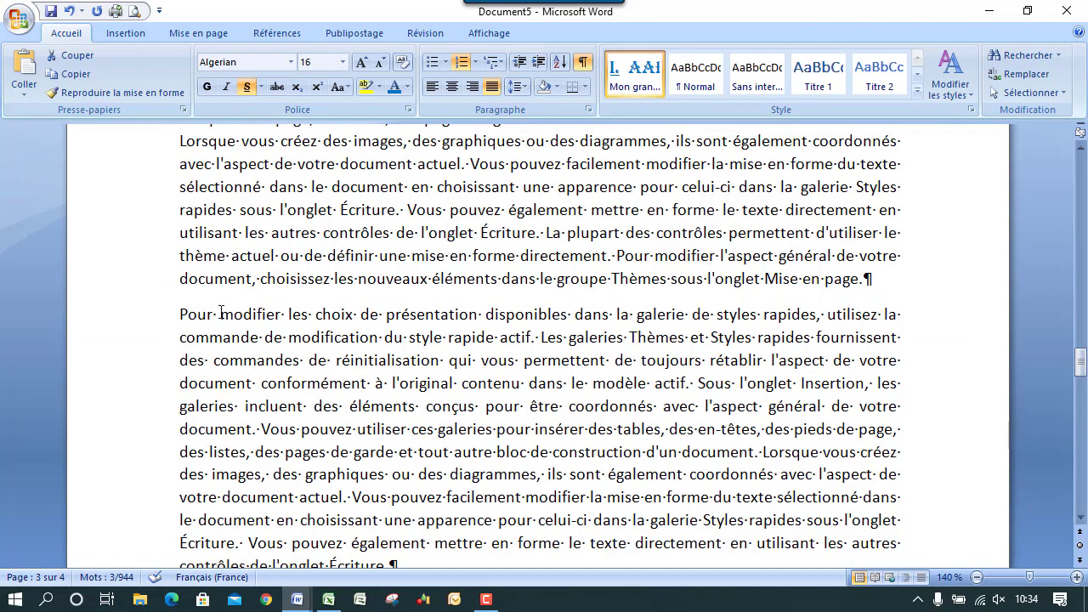
drag(222, 313, 420, 318)
key(ctrl+c)
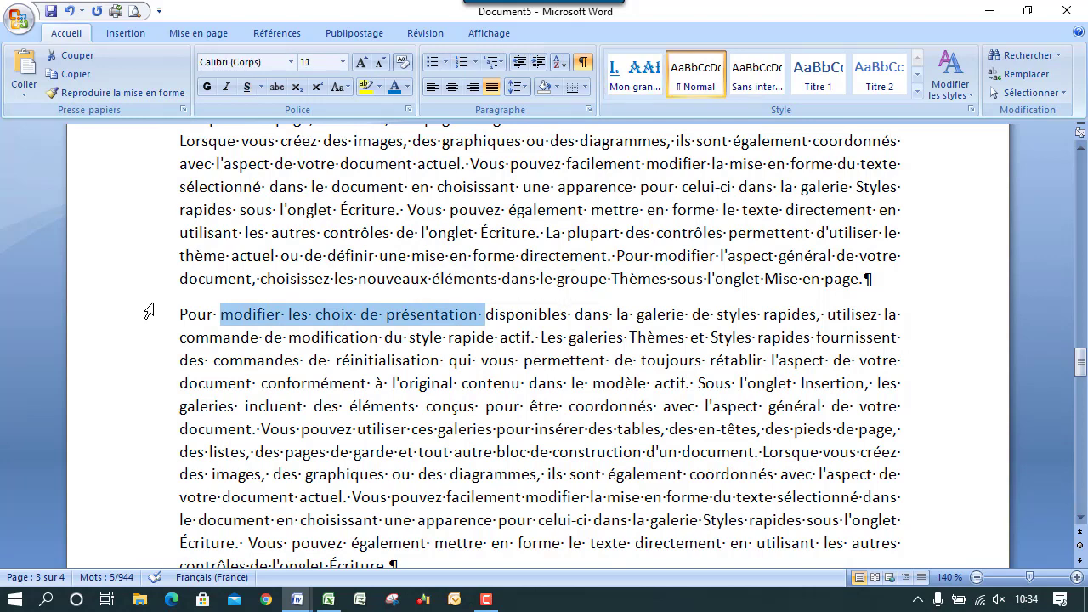
click(183, 317)
key(Return)
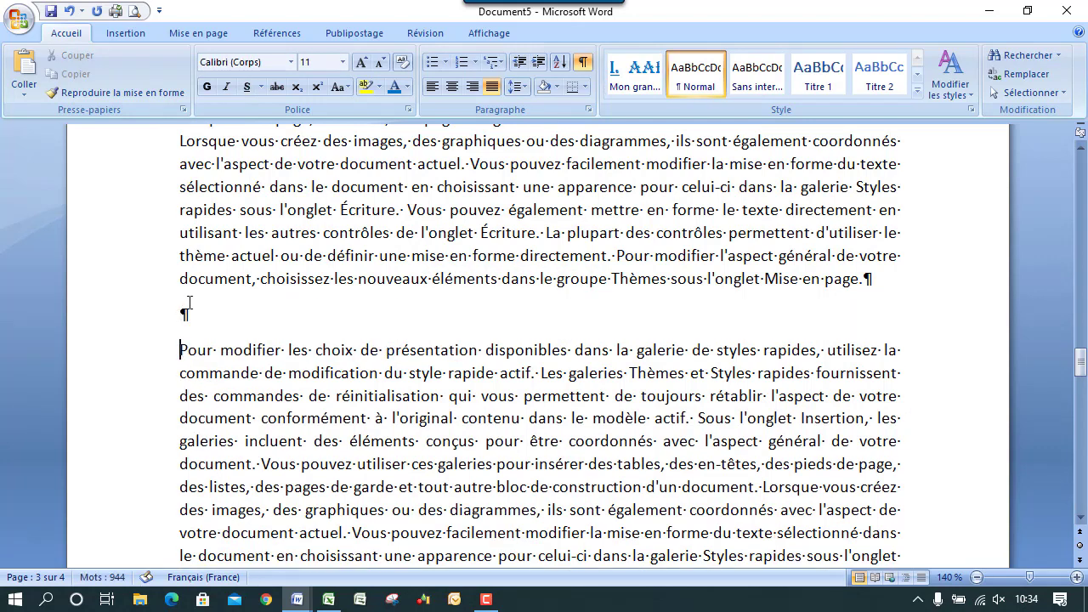
key(ctrl+v)
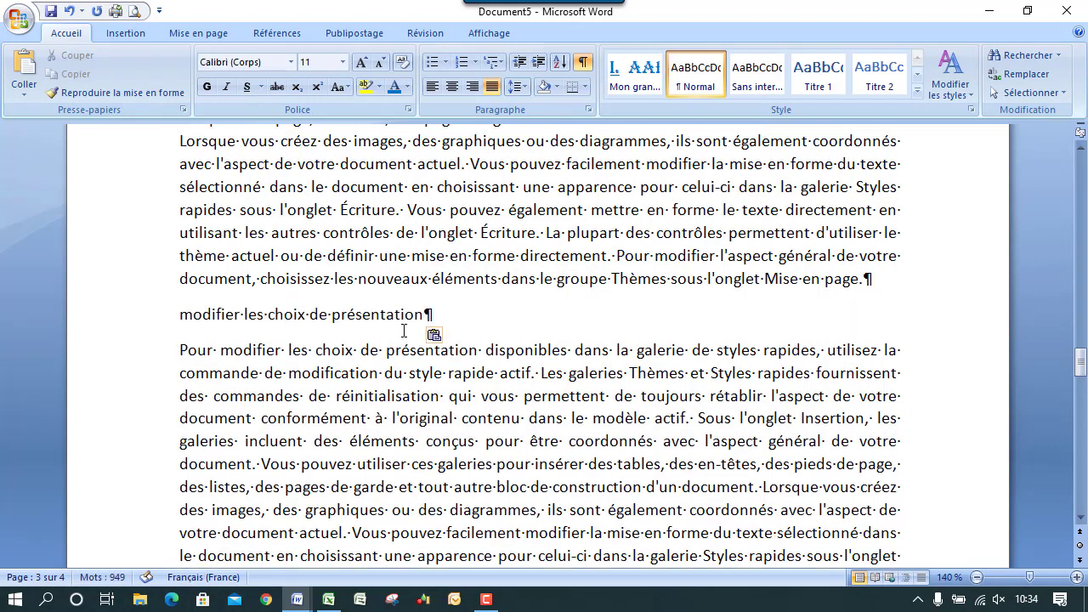
Set the "modifier les choix de présentation" subheading to 14 points in the darkest blue theme shade.
drag(442, 309, 180, 315)
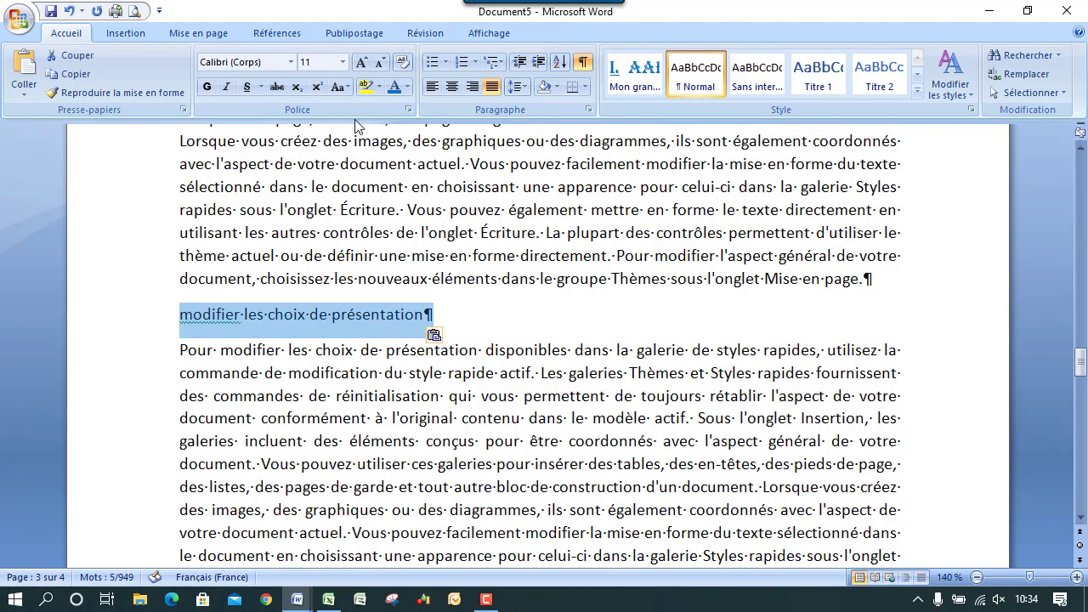
click(408, 88)
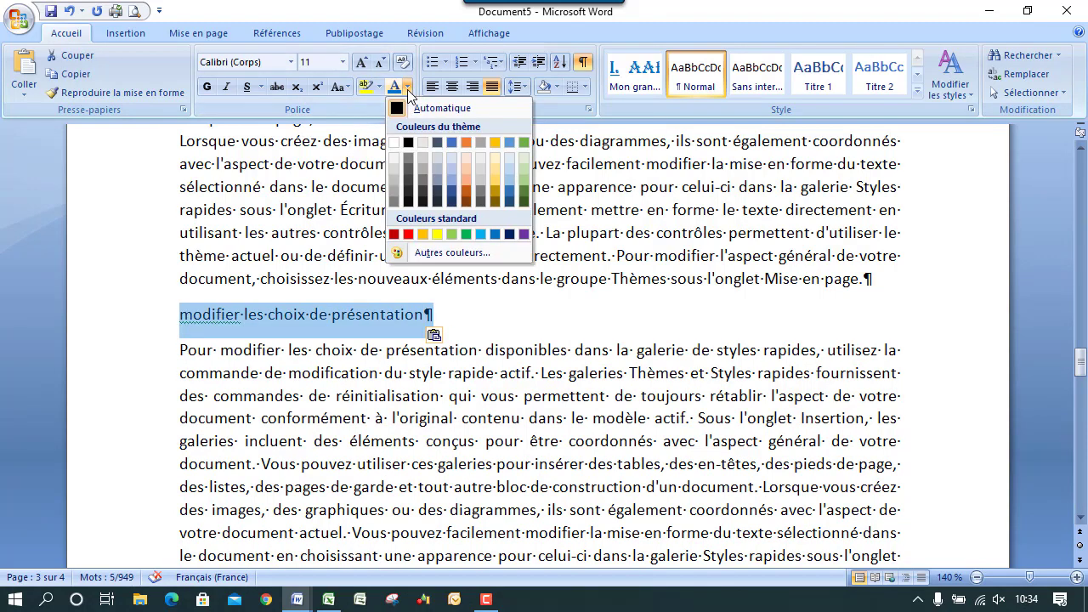
click(452, 203)
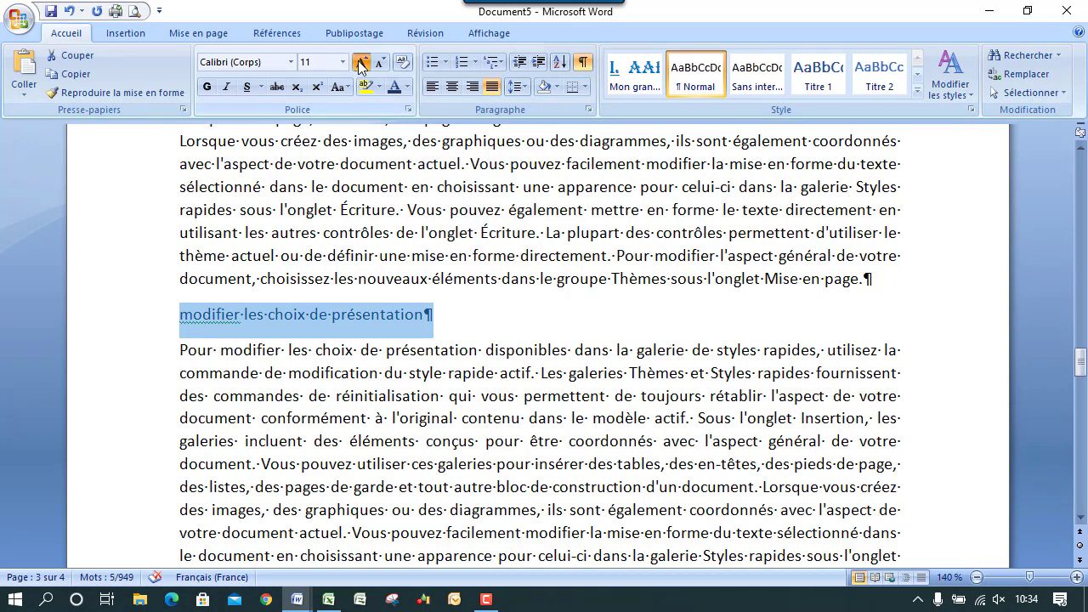
click(362, 64)
click(361, 64)
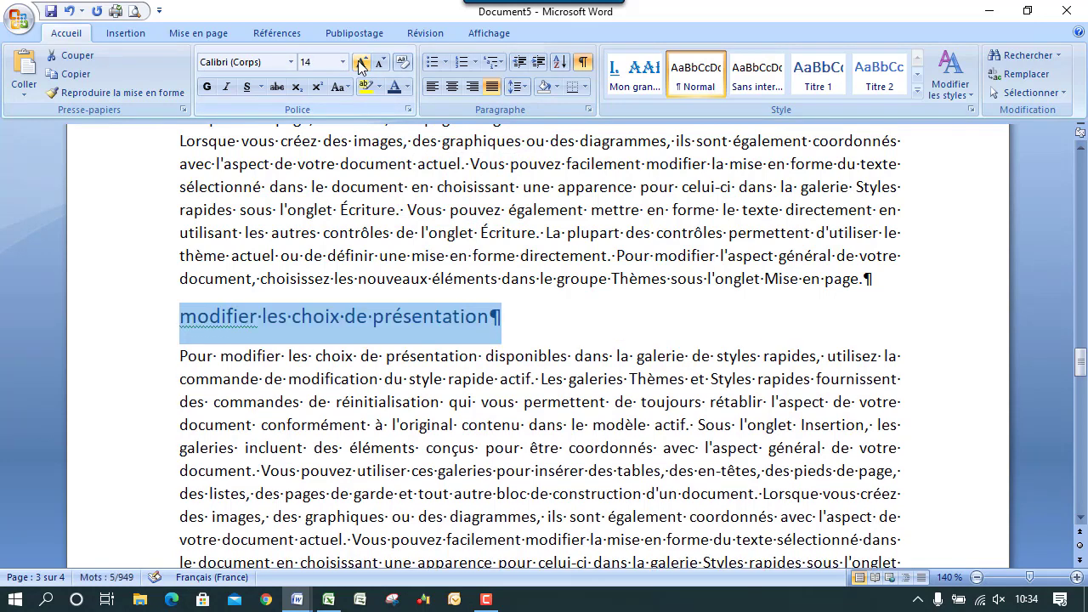
Number the "modifier les choix de présentation" subheading with the 1., 2., 3. format and set it in bold, underlined Arial Black.
click(474, 65)
click(559, 125)
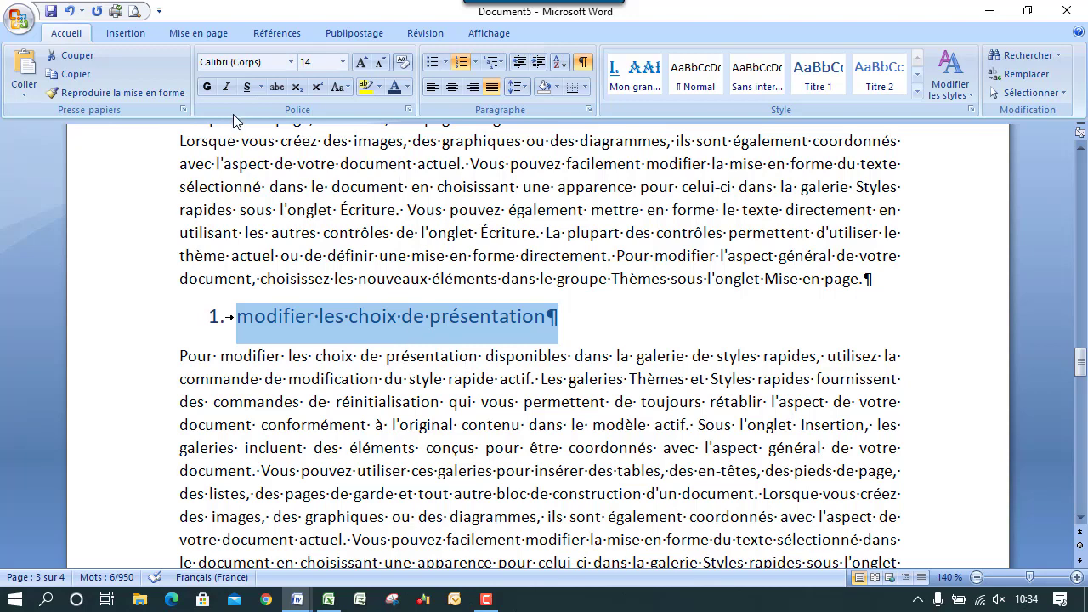
click(207, 87)
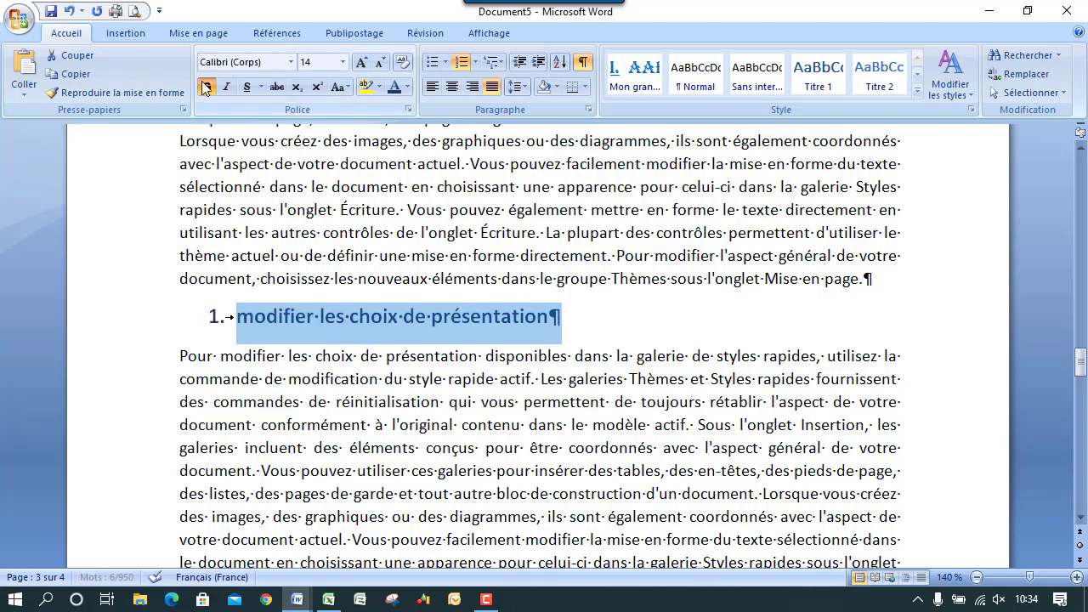
click(248, 88)
click(291, 62)
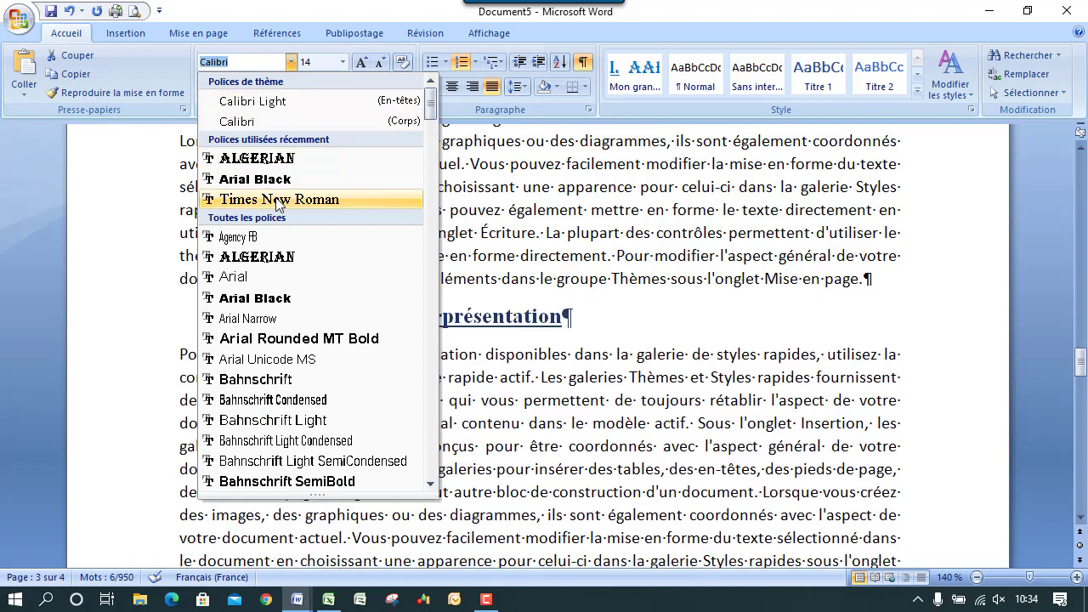
click(281, 301)
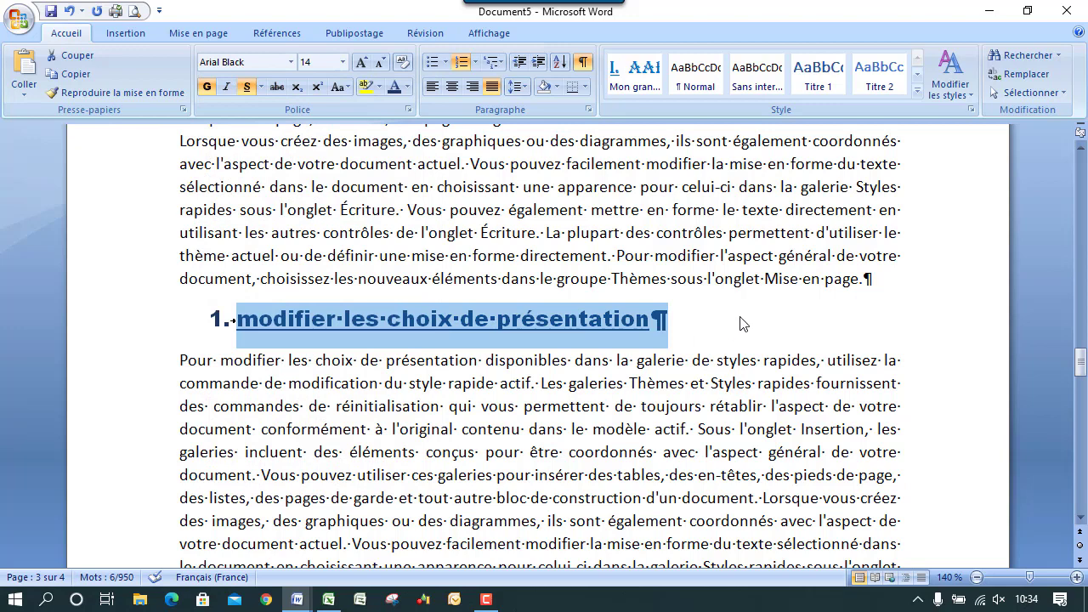
Save the formatting of the "modifier les choix de présentation" subheading as a new quick style named "Mon petit titre".
click(918, 90)
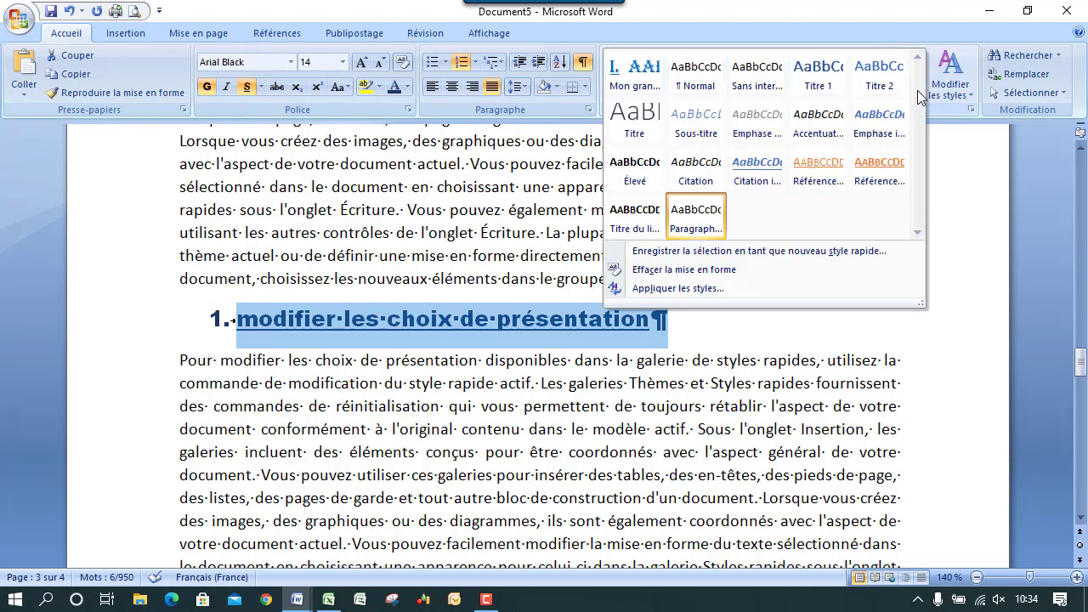
click(768, 251)
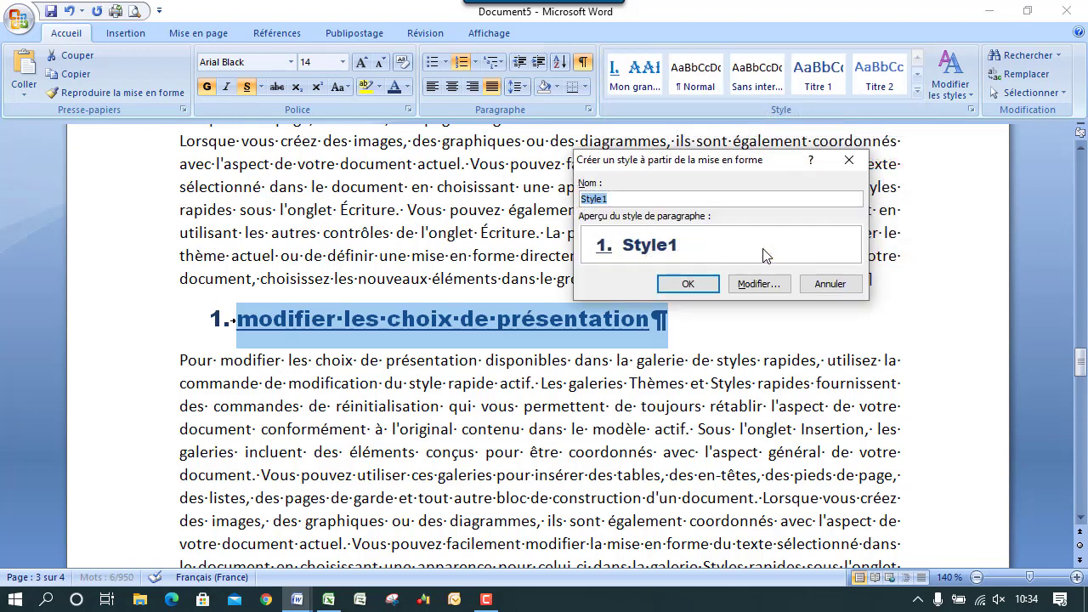
text(Mon petit titre)
click(678, 287)
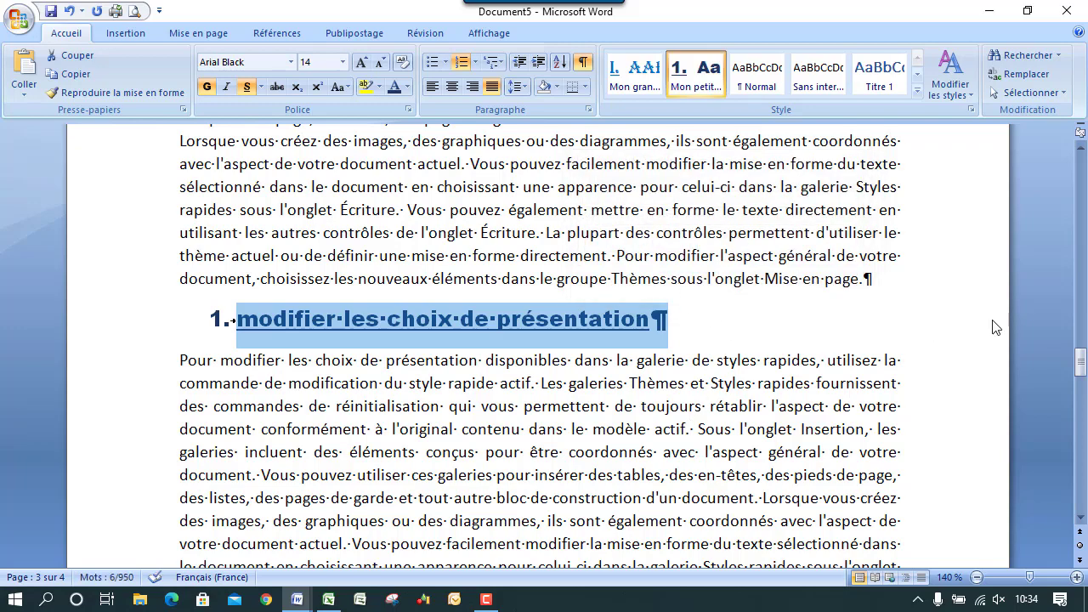
Copy "modifier la mise en forme" from the page 3 paragraph starting "Vous pouvez facilement" onto a new line above that paragraph.
drag(1081, 361, 1081, 380)
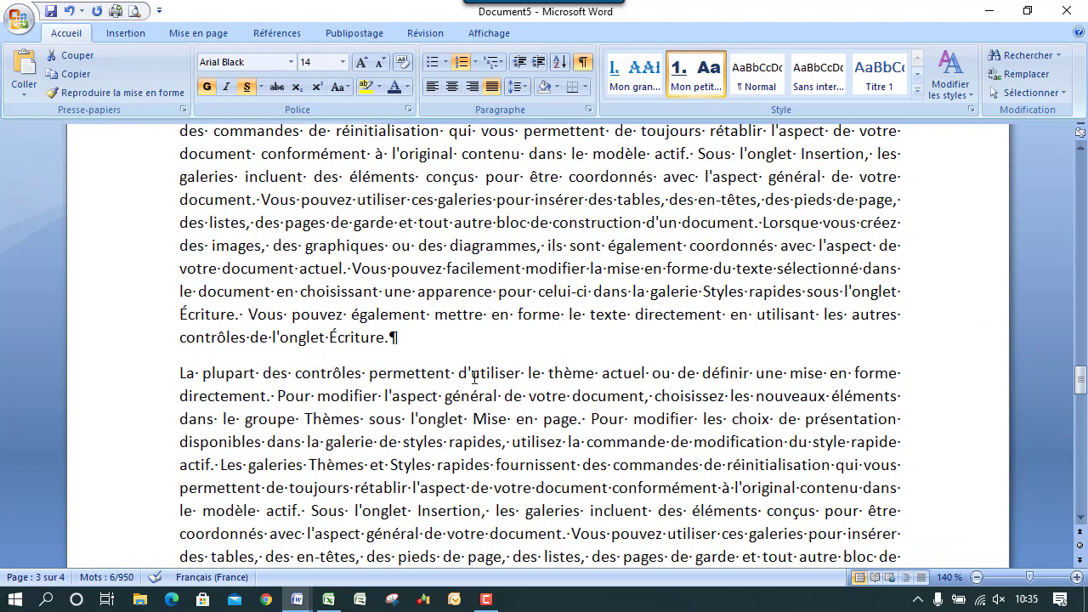
drag(1081, 381, 1083, 399)
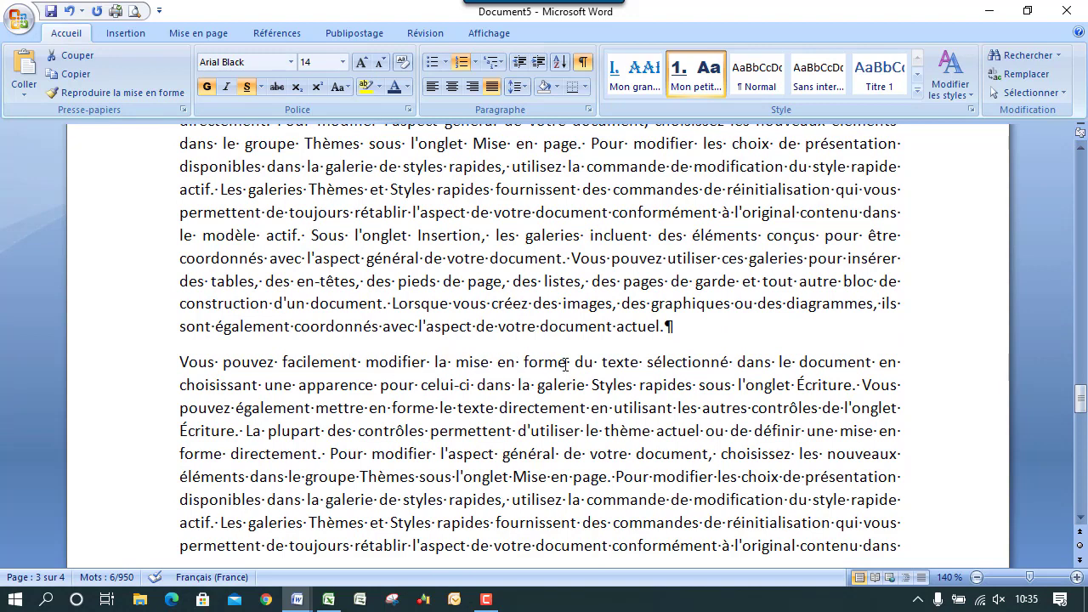
drag(552, 364, 389, 367)
key(ctrl+c)
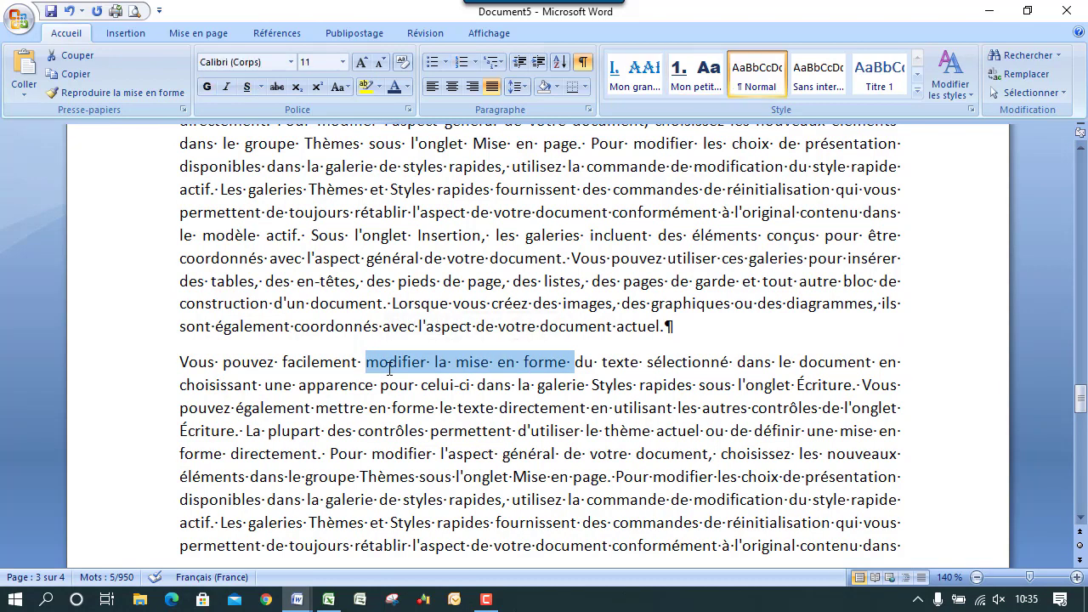
click(179, 363)
key(Return)
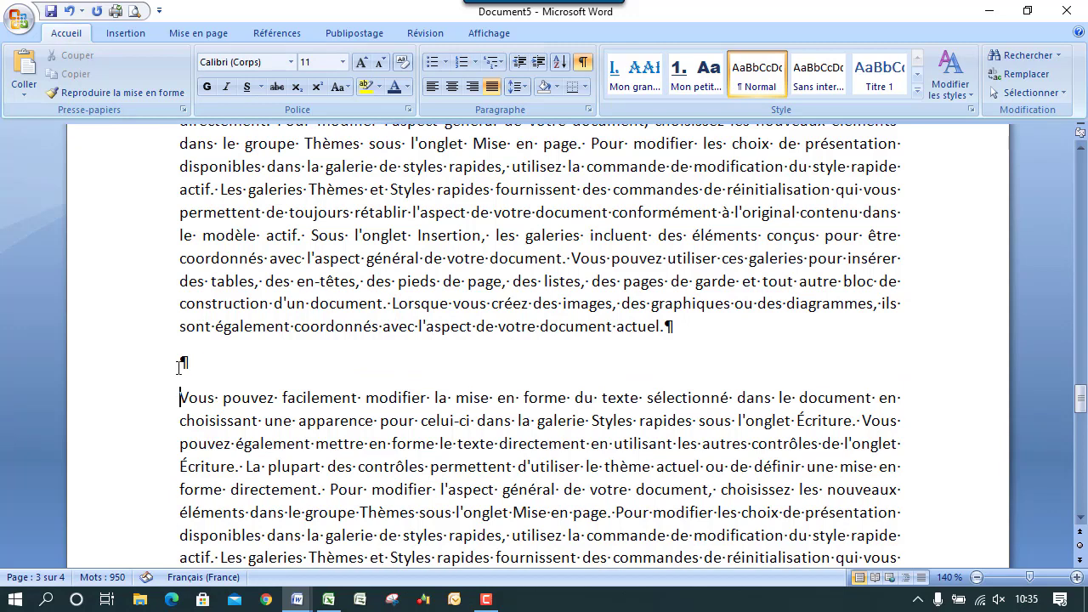
key(ctrl+v)
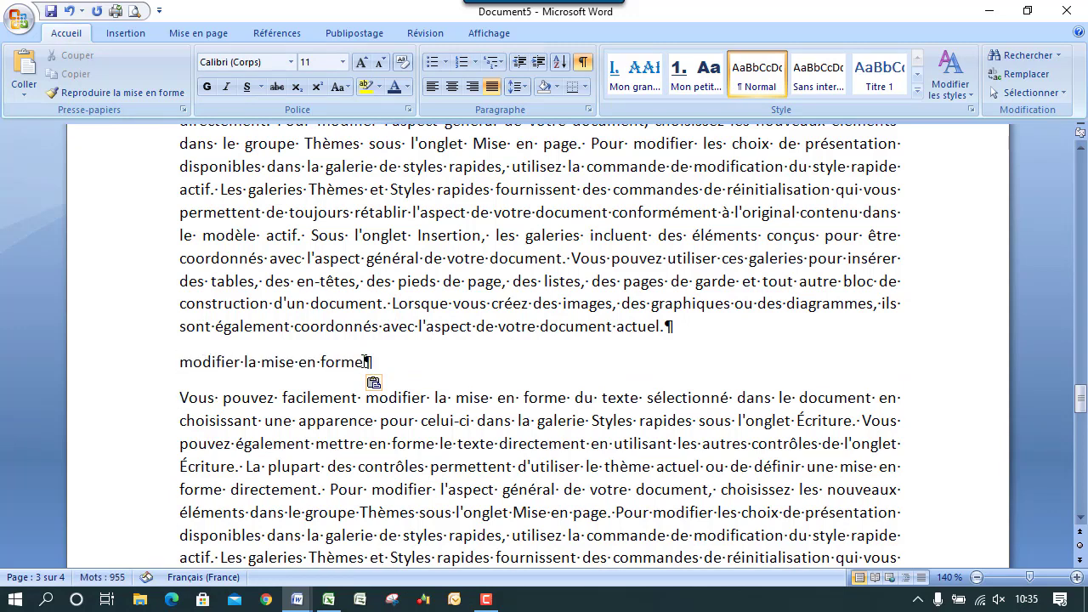
Apply the "Mon petit titre" style to the new "modifier la mise en forme" line on page 3.
key(ctrl+shift+Left)
key(ctrl+shift+Left)
key(ctrl+shift+Left)
key(ctrl+shift+Left)
key(ctrl+shift+Left)
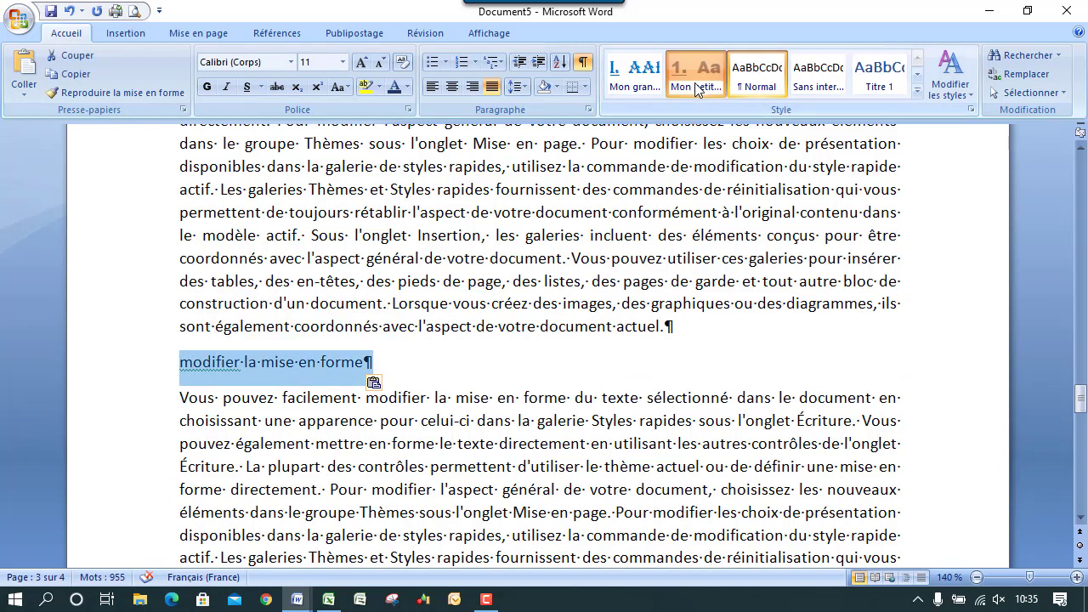
click(697, 85)
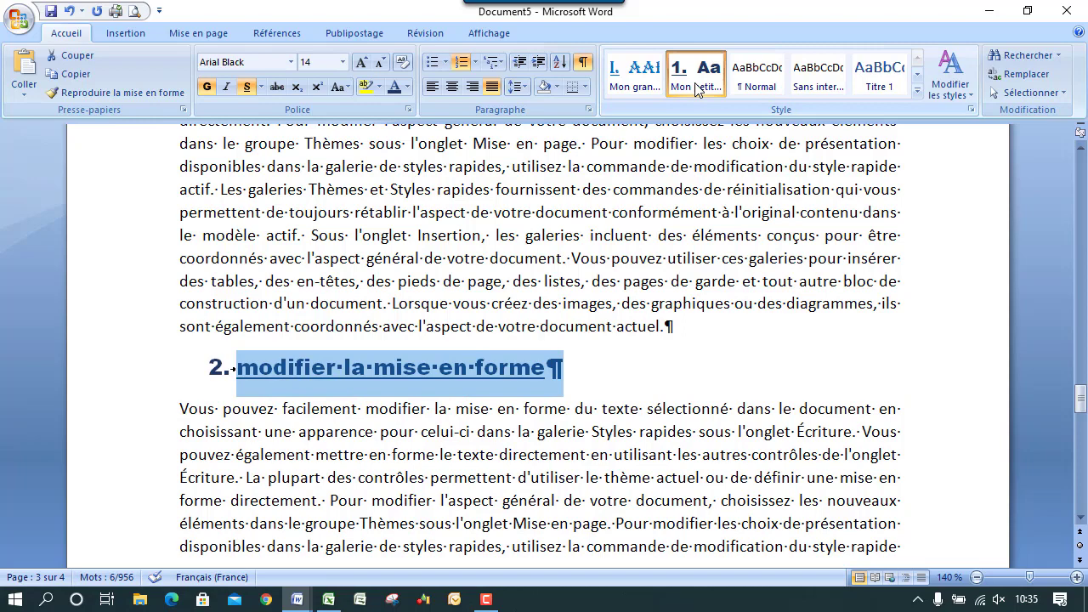
click(636, 420)
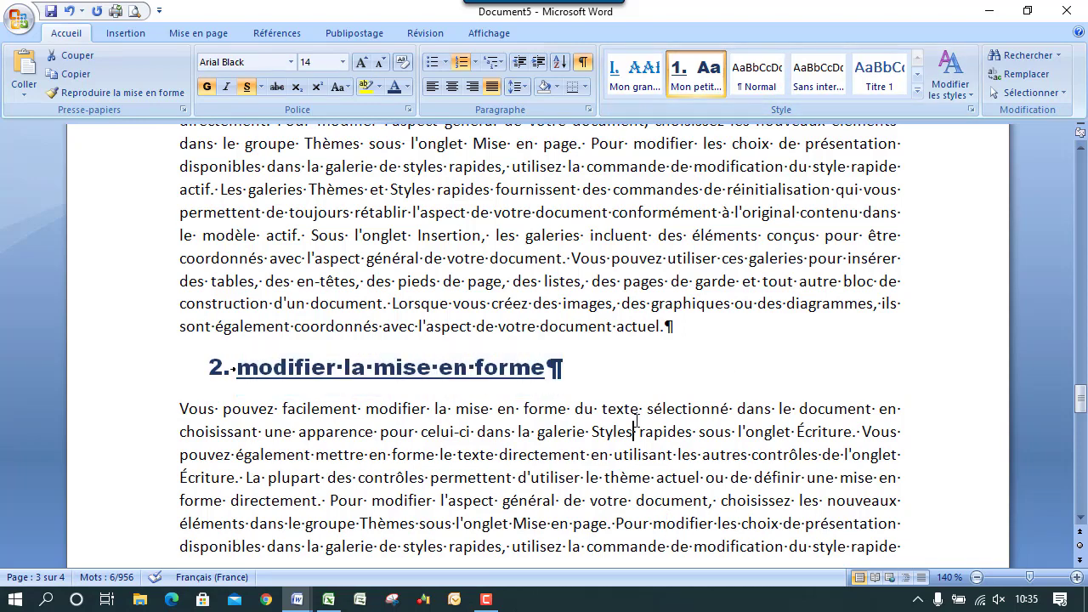
Insert an empty paragraph before the section break on page 2.
drag(1081, 403, 1082, 258)
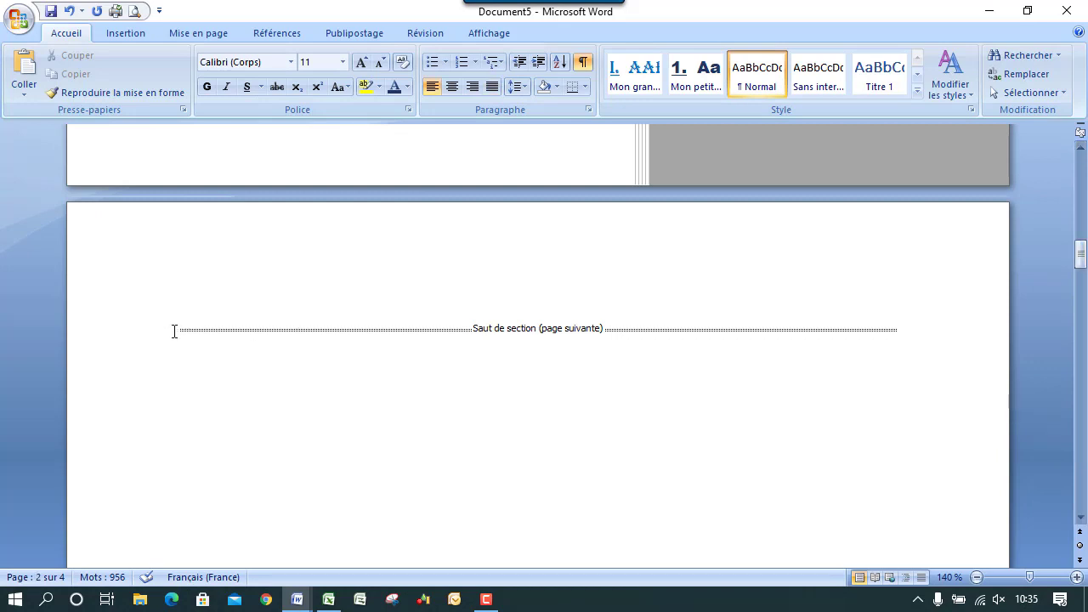
key(Return)
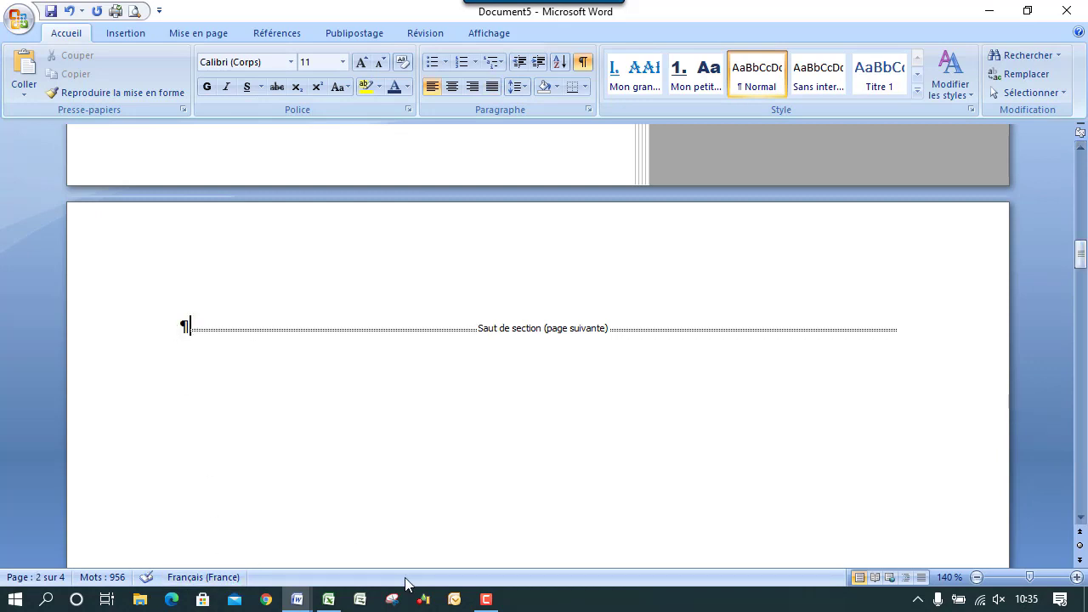
click(486, 602)
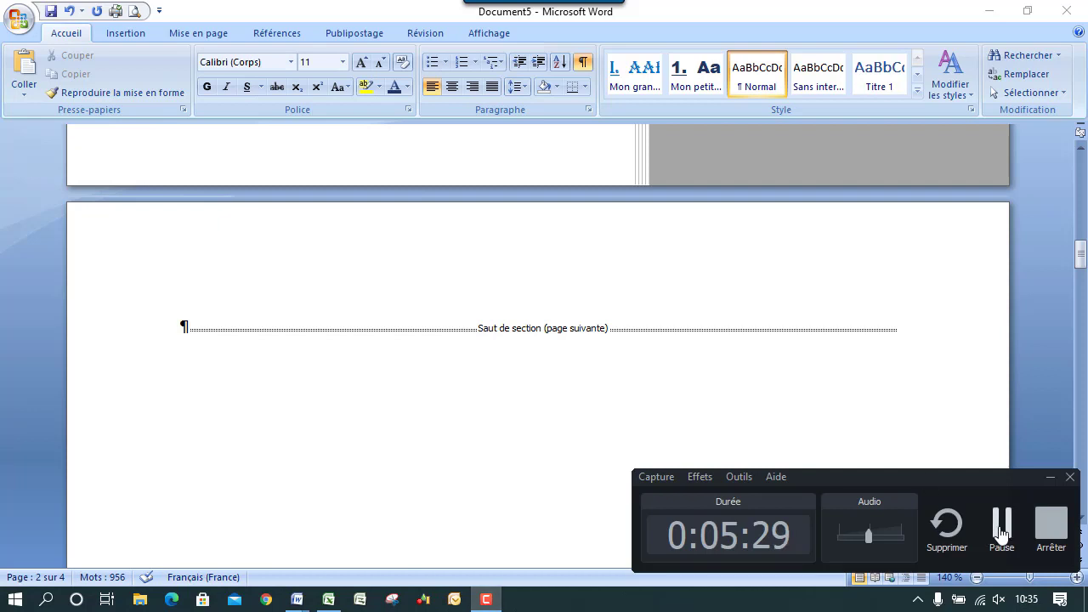
click(1001, 529)
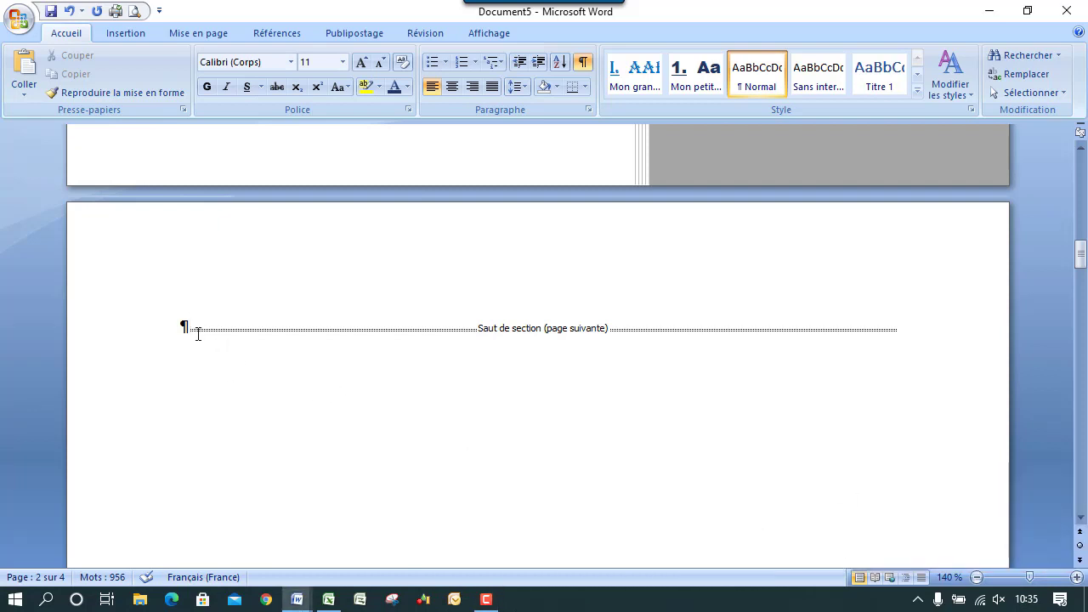
Add the title "Sommaire" in 12 points above the page 2 section break, with blank lines below it.
key(Return)
text(S)
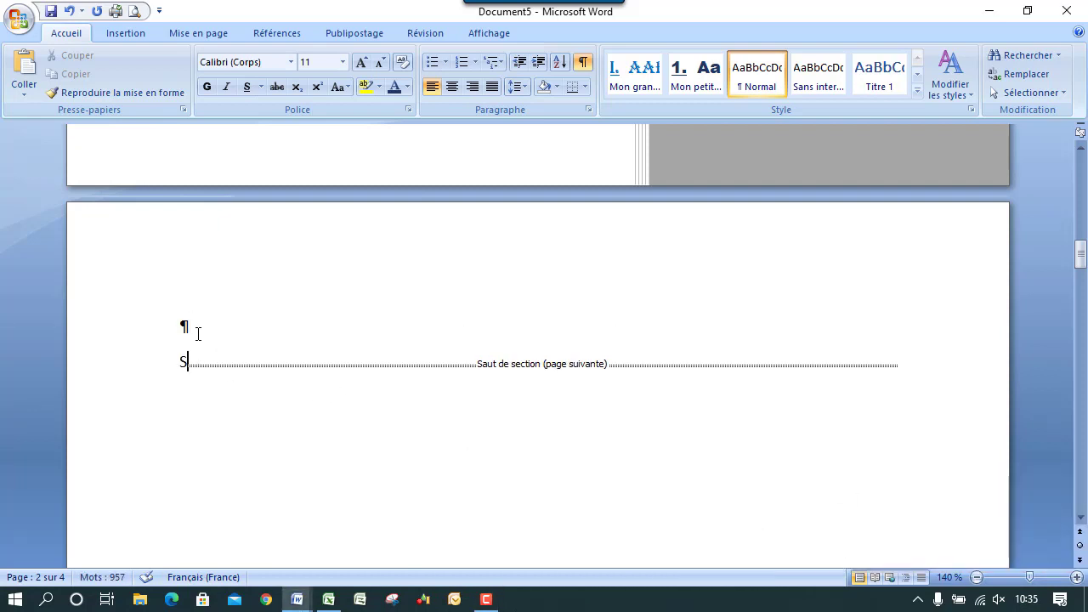
text(ommaire)
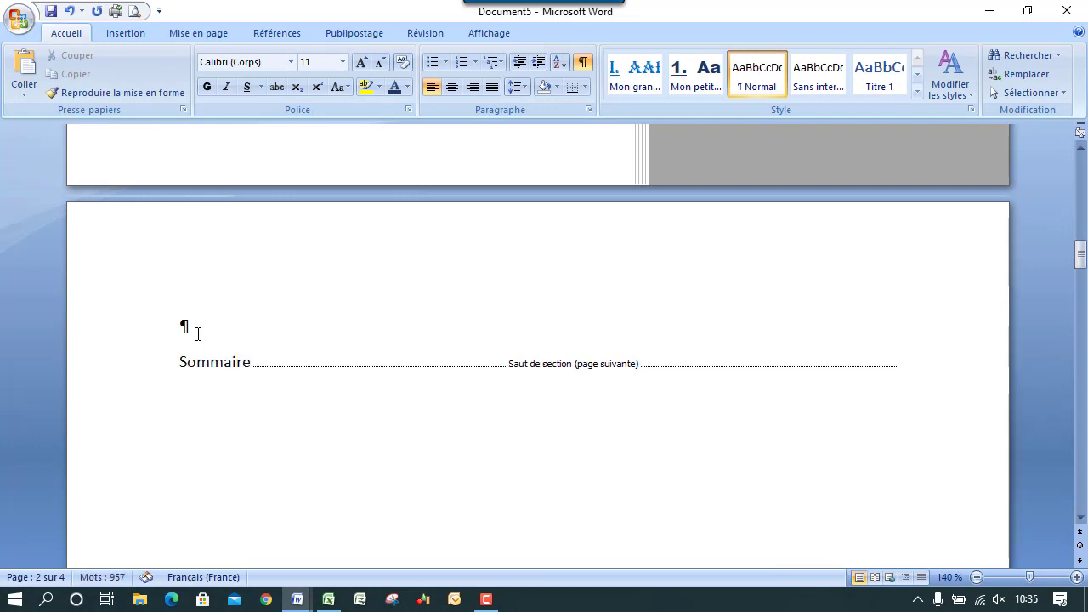
key(Return)
key(Return)
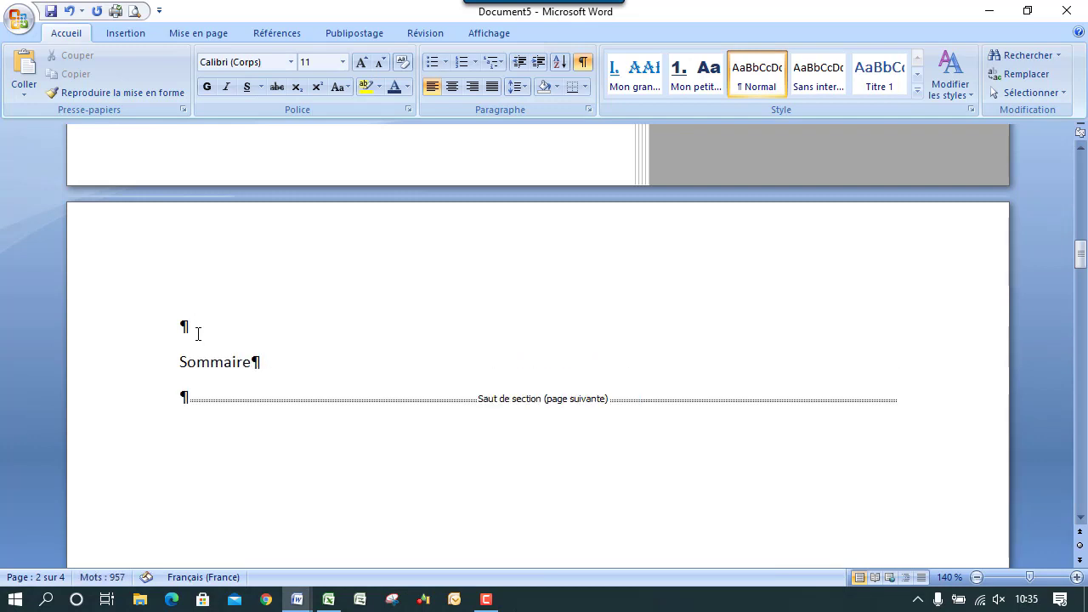
drag(254, 352, 177, 364)
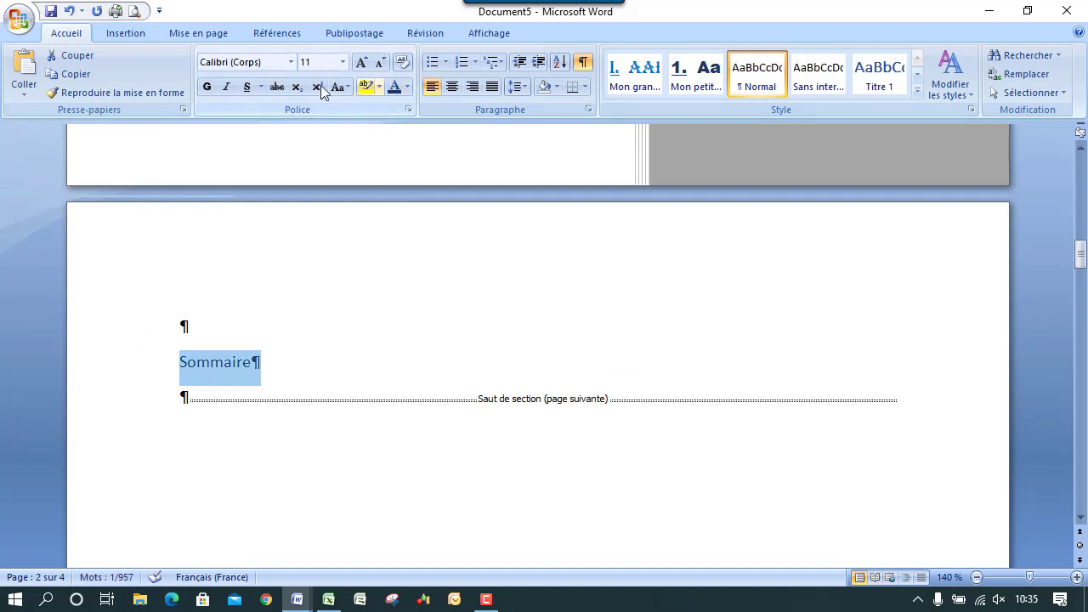
click(362, 63)
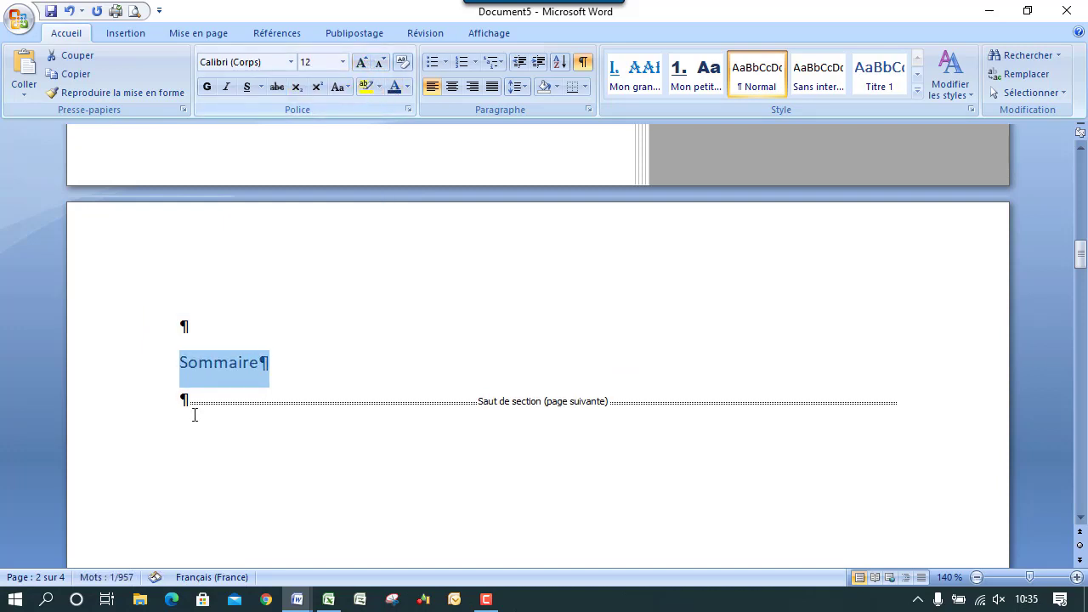
Set up a custom table of contents below "Sommaire", assigning level 1 to "Mon grand titre" and level 2 to "Mon petit titre".
click(188, 400)
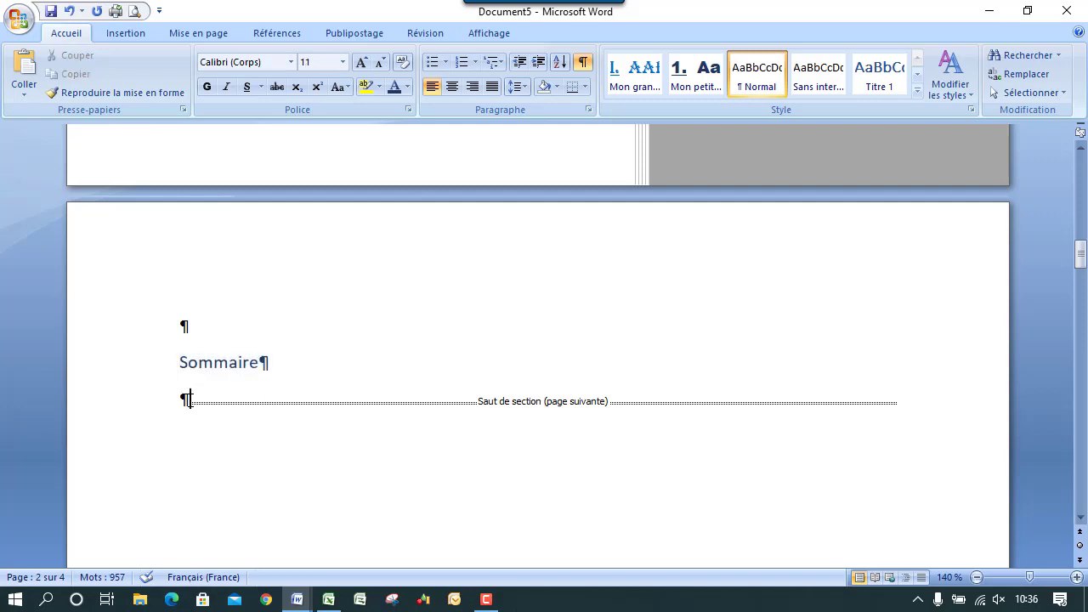
click(278, 34)
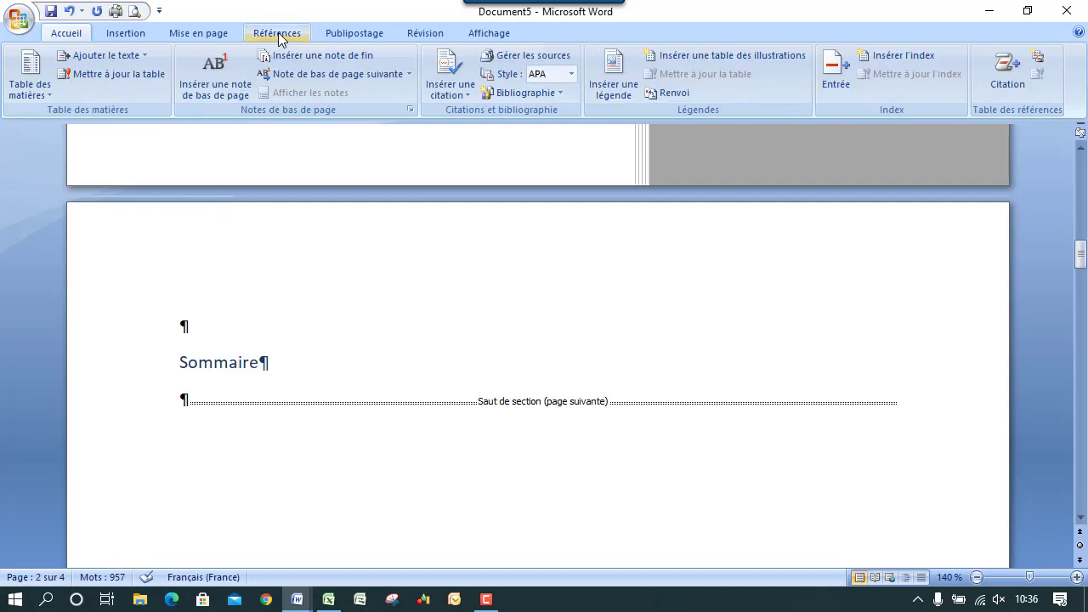
click(40, 94)
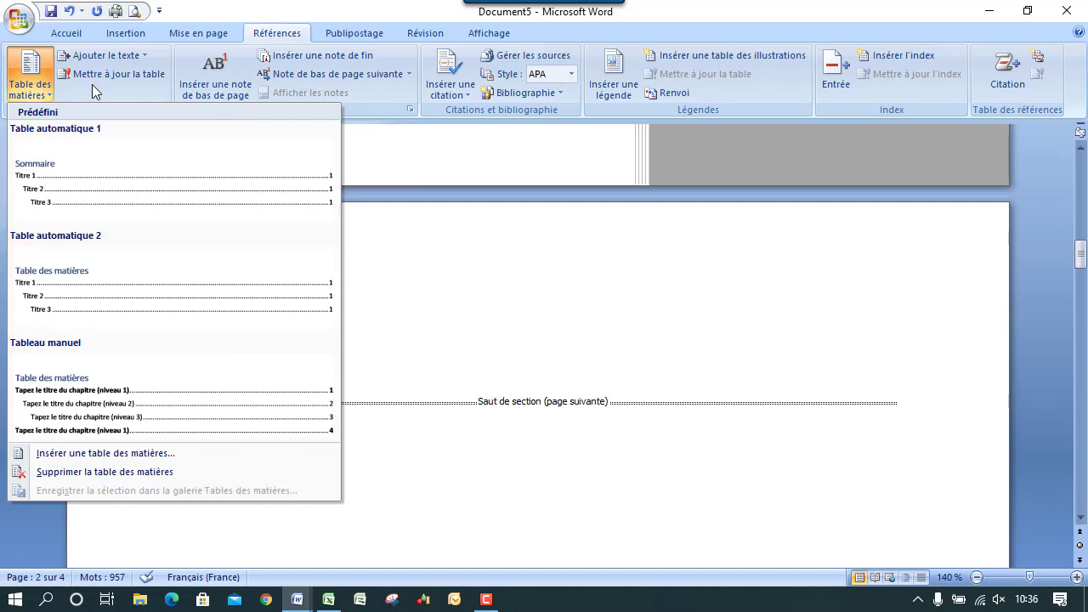
click(154, 455)
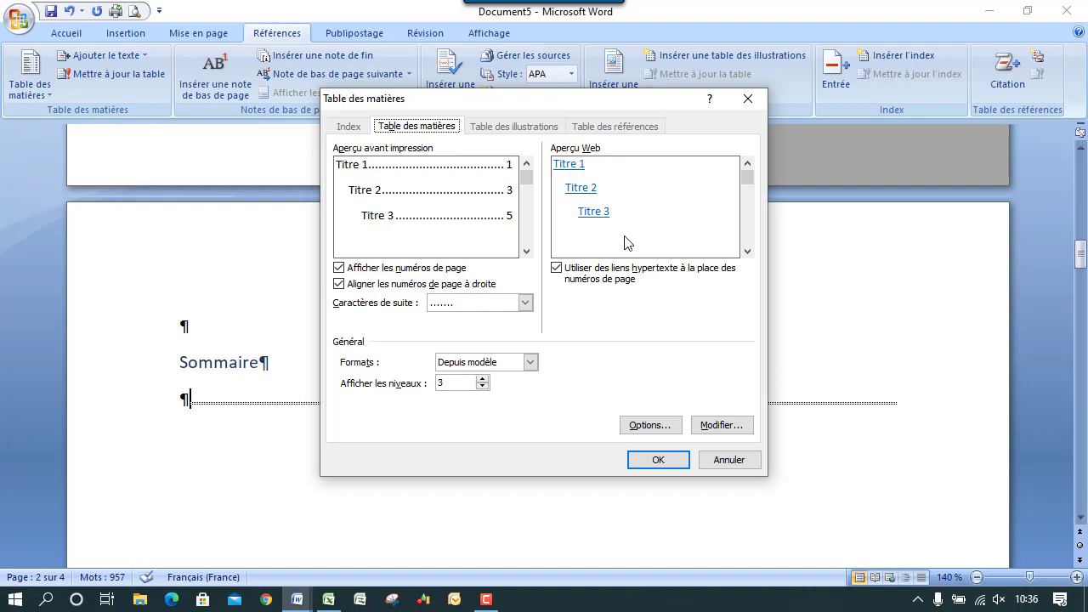
click(651, 424)
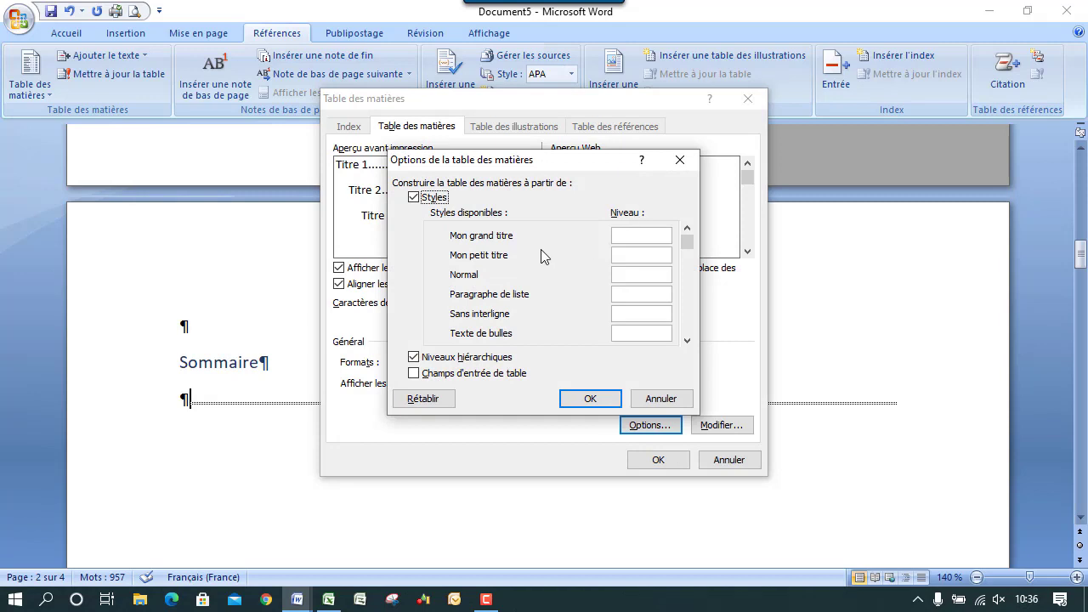
click(623, 235)
text(1)
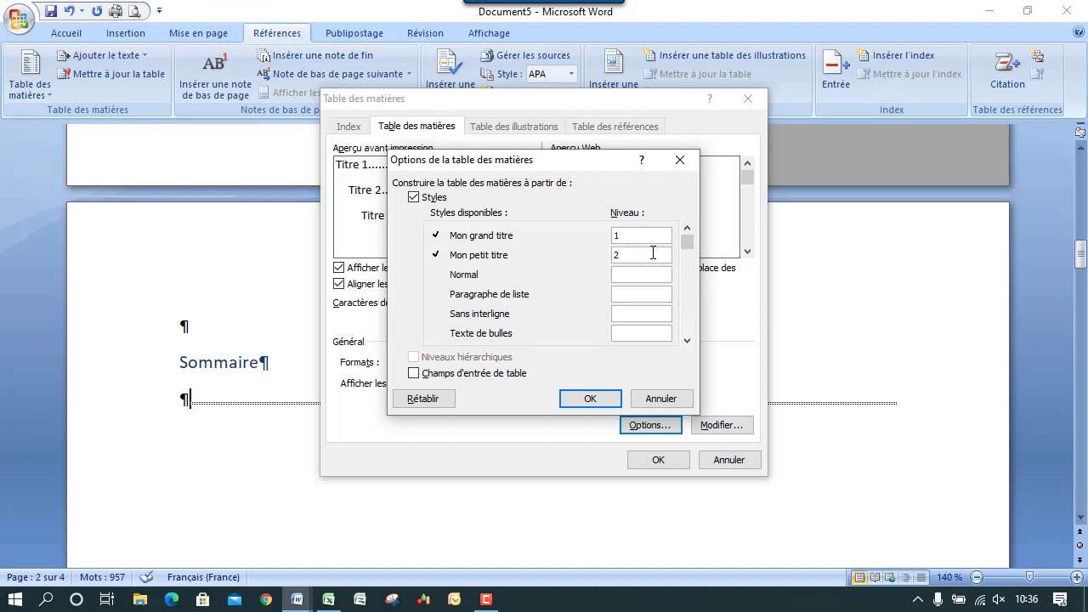
Clear the table of contents levels of Titre 1, Titre 2 and Titre 3, and insert the table of contents.
drag(687, 256, 687, 263)
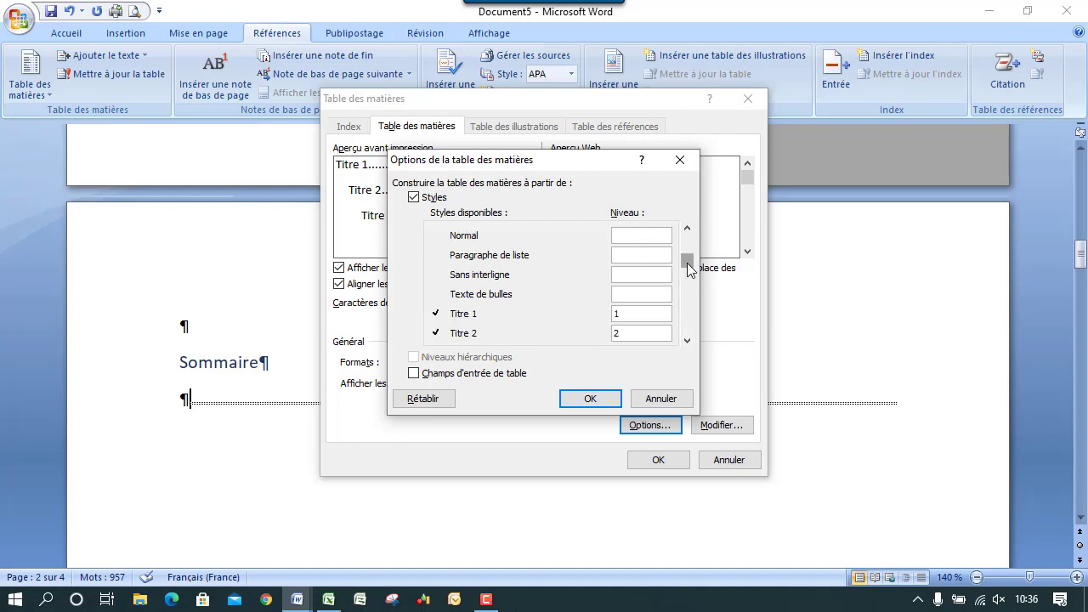
drag(655, 313, 589, 316)
click(687, 341)
click(687, 341)
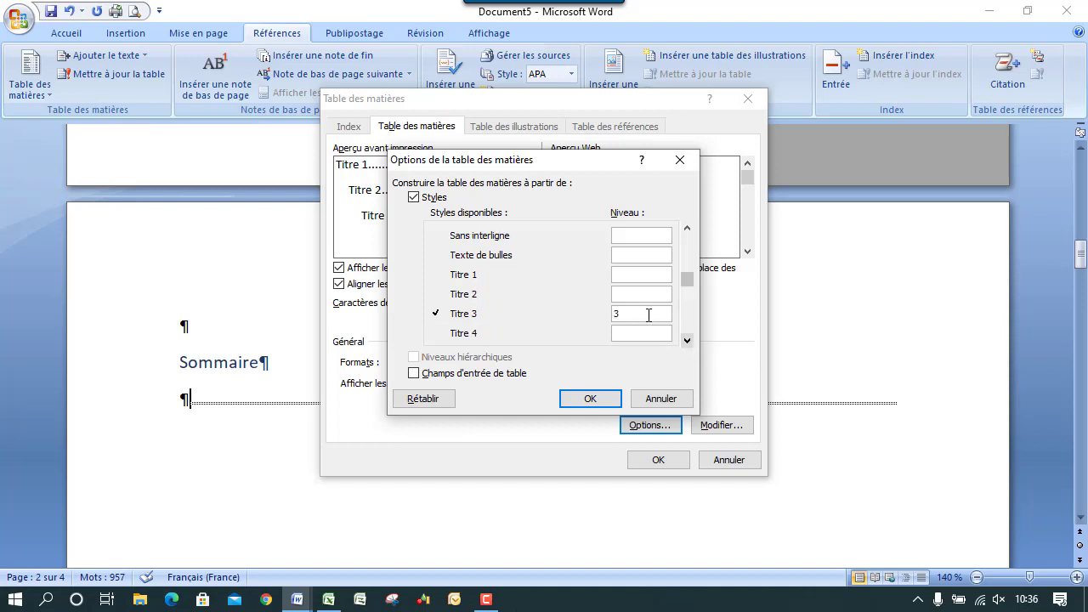
click(648, 314)
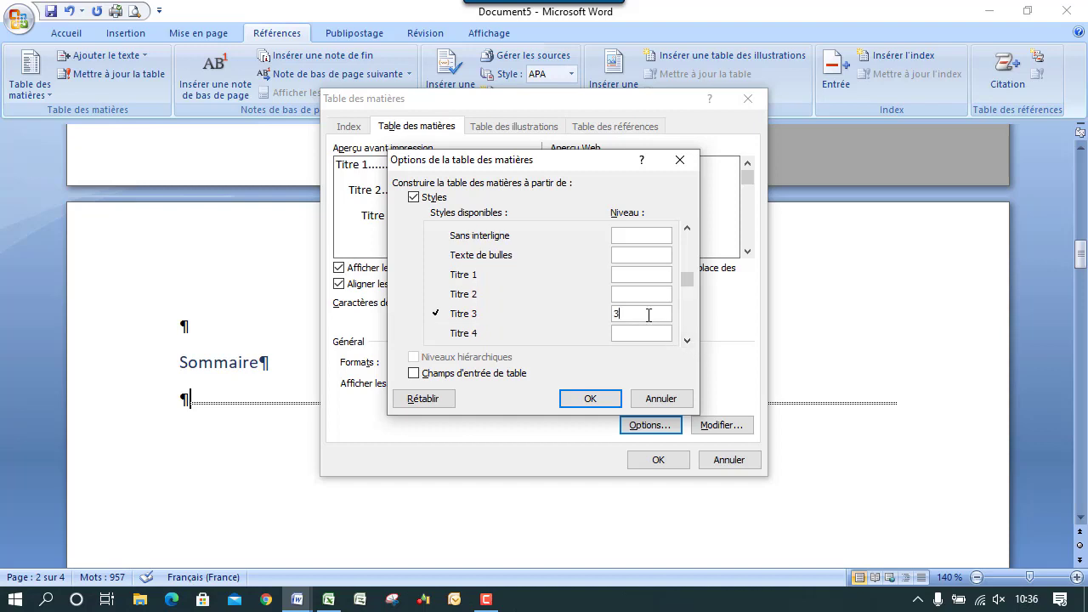
click(687, 341)
click(687, 341)
click(687, 341)
click(687, 341)
click(687, 341)
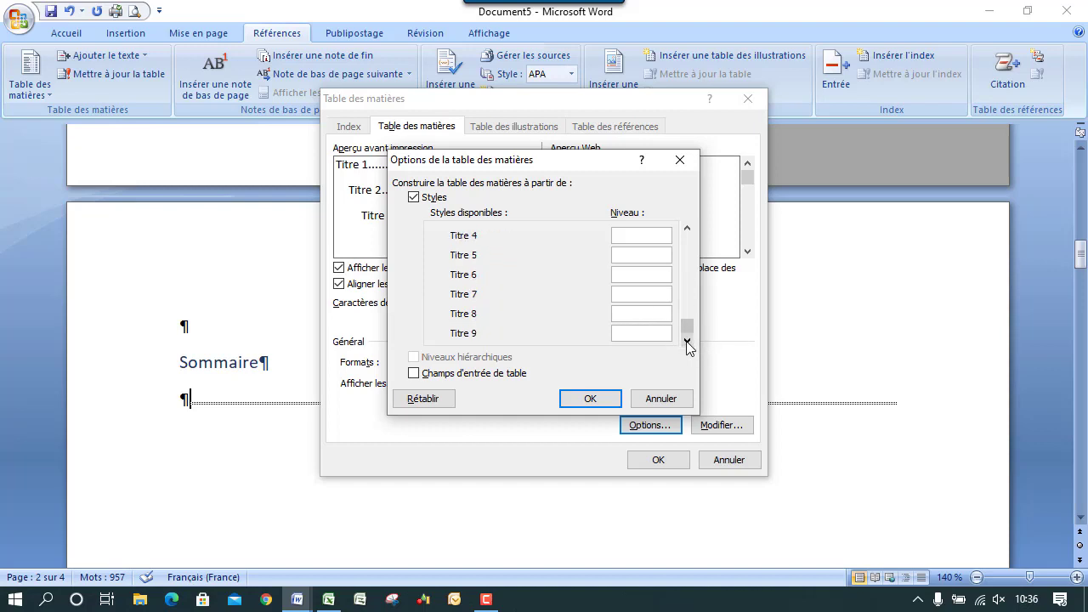
click(593, 399)
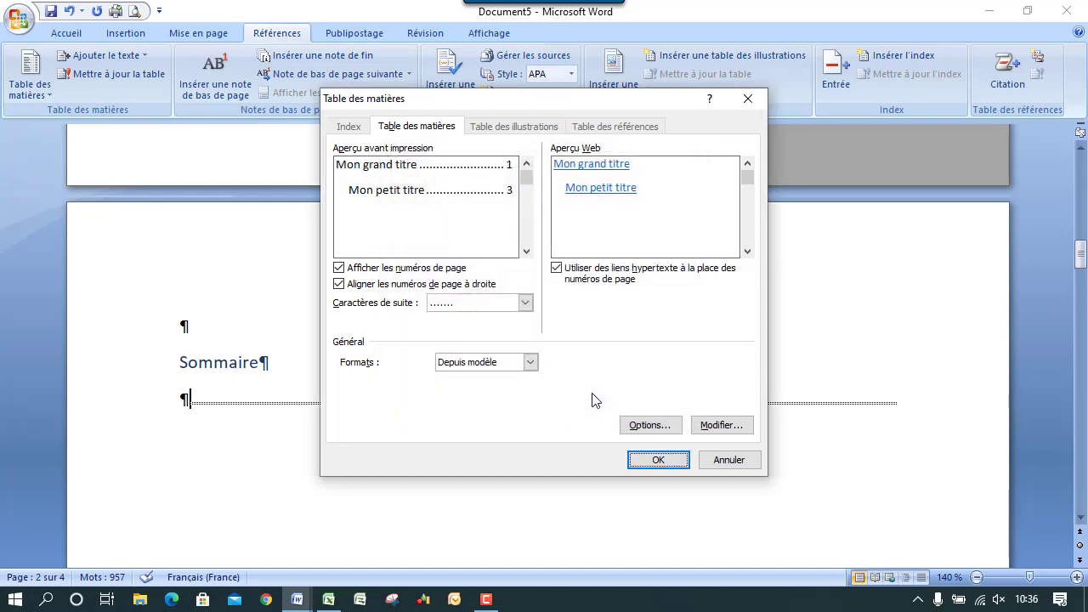
click(650, 460)
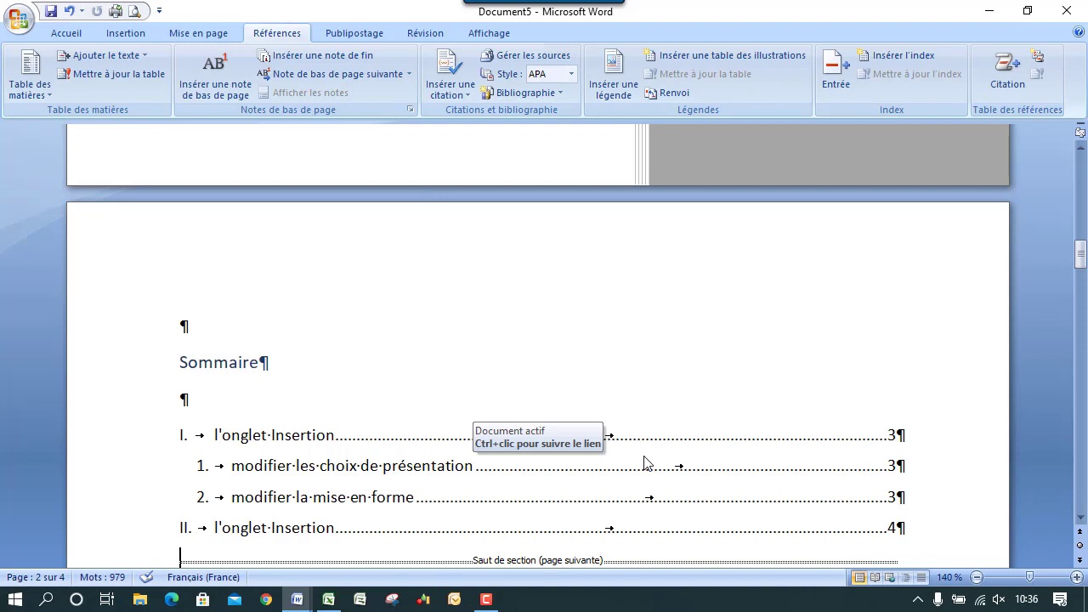
drag(1081, 255, 1082, 327)
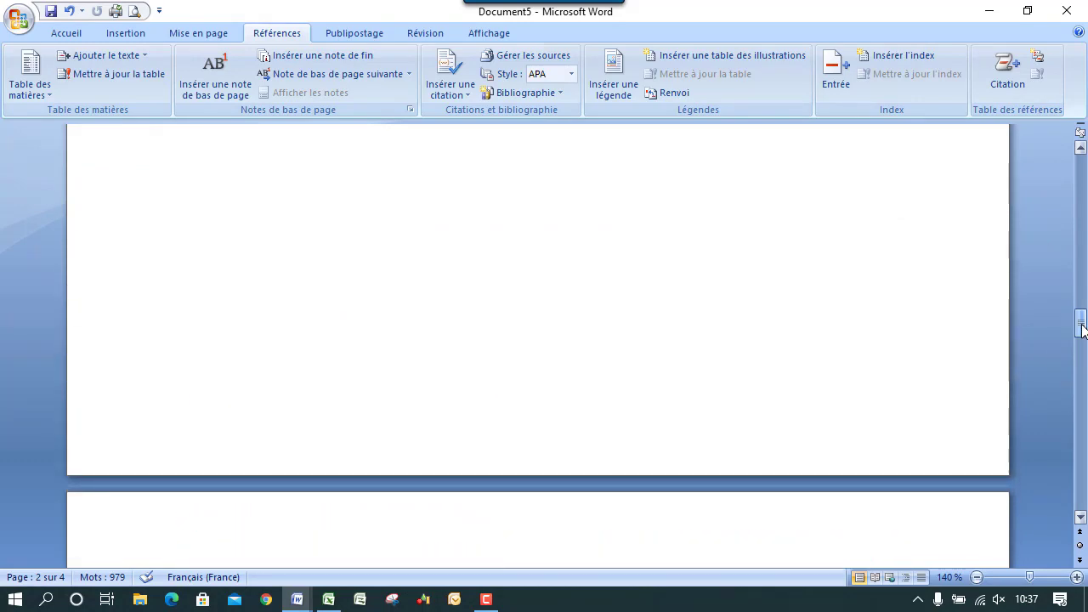
click(75, 36)
click(126, 35)
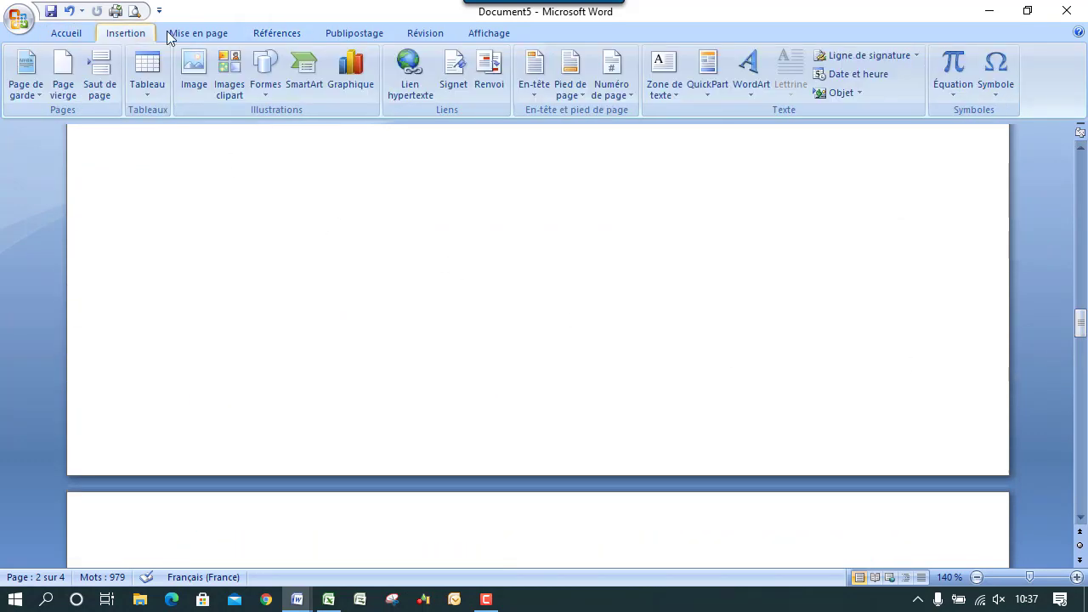
click(619, 96)
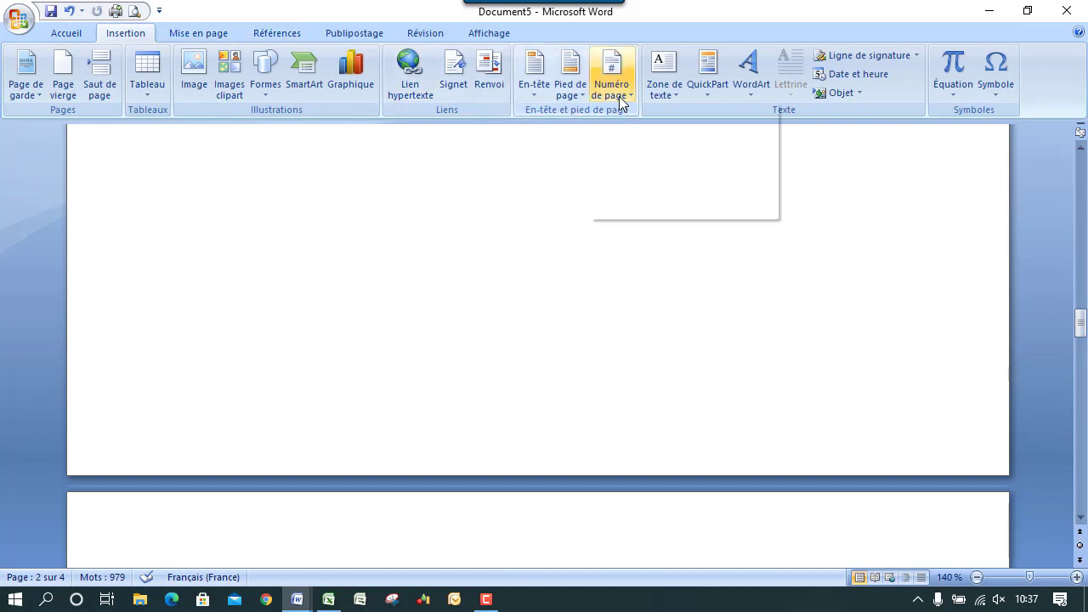
mouse_move(656, 137)
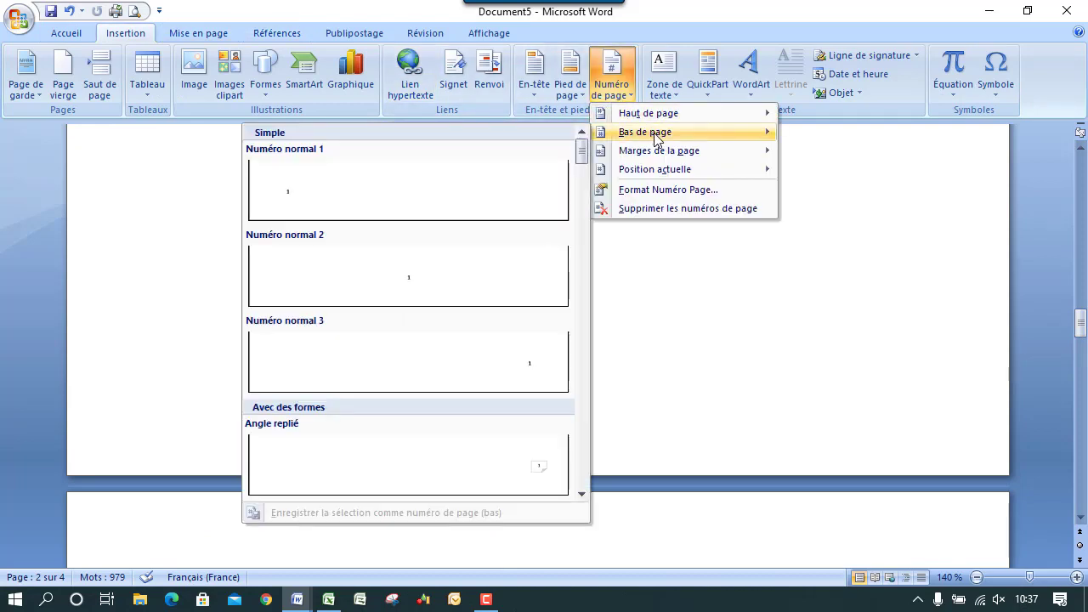
click(486, 601)
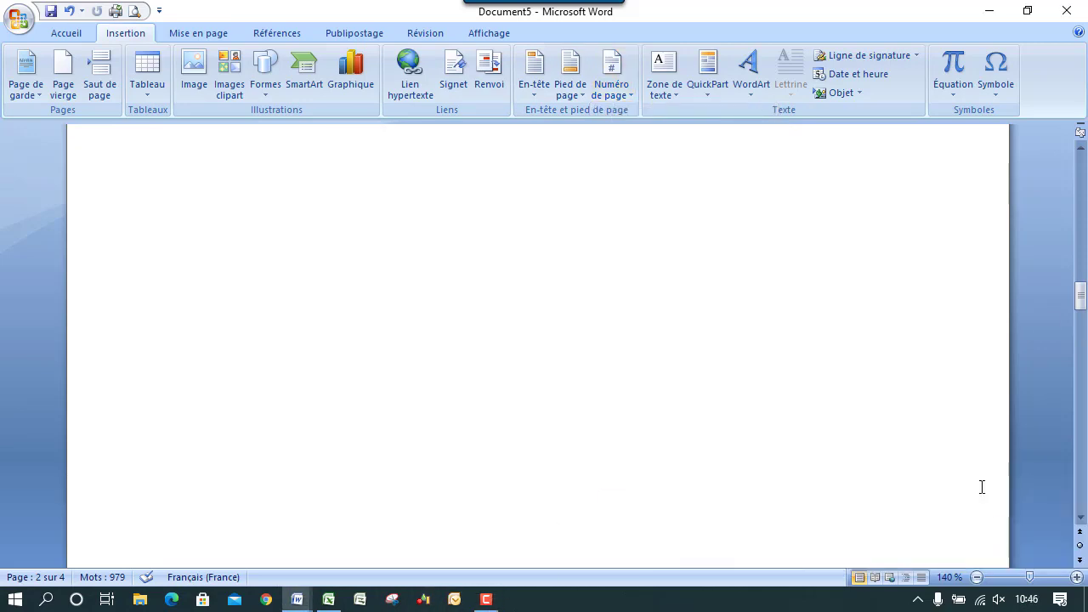
Insert page numbers in the footer with the "Flèche 2" design and return to the document body.
mouse_move(1080, 297)
mouse_down()
mouse_move(1076, 197)
mouse_move(1077, 403)
mouse_move(1066, 318)
mouse_move(1065, 334)
mouse_up()
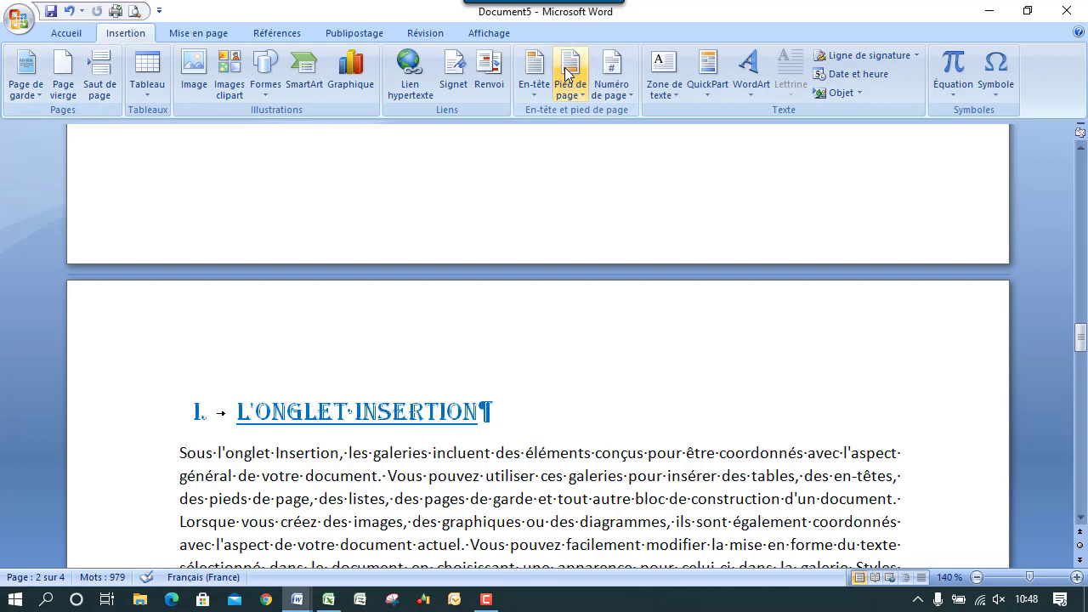
click(624, 94)
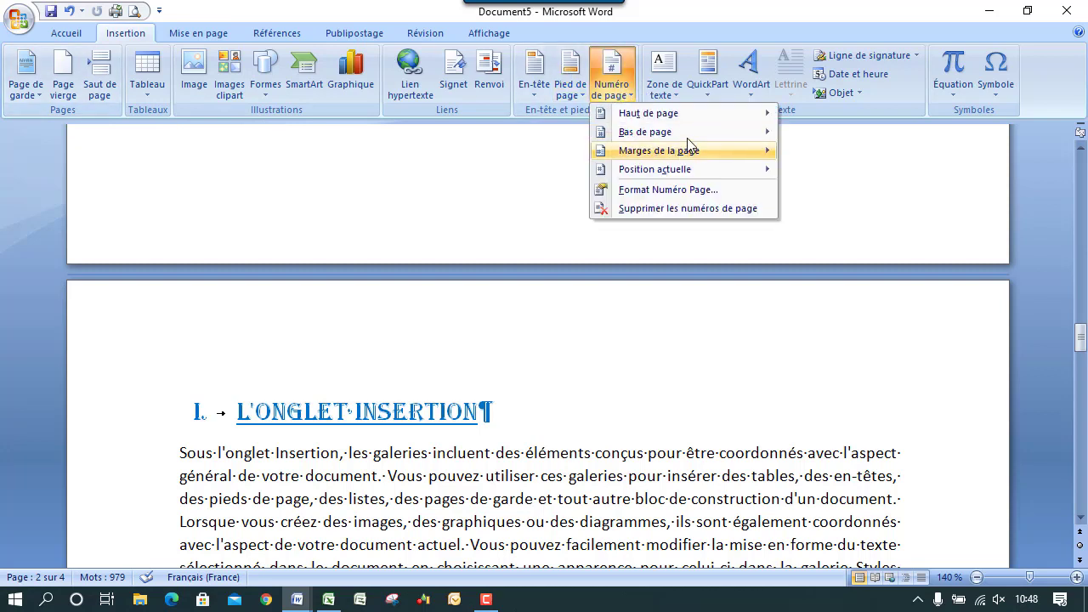
mouse_move(692, 136)
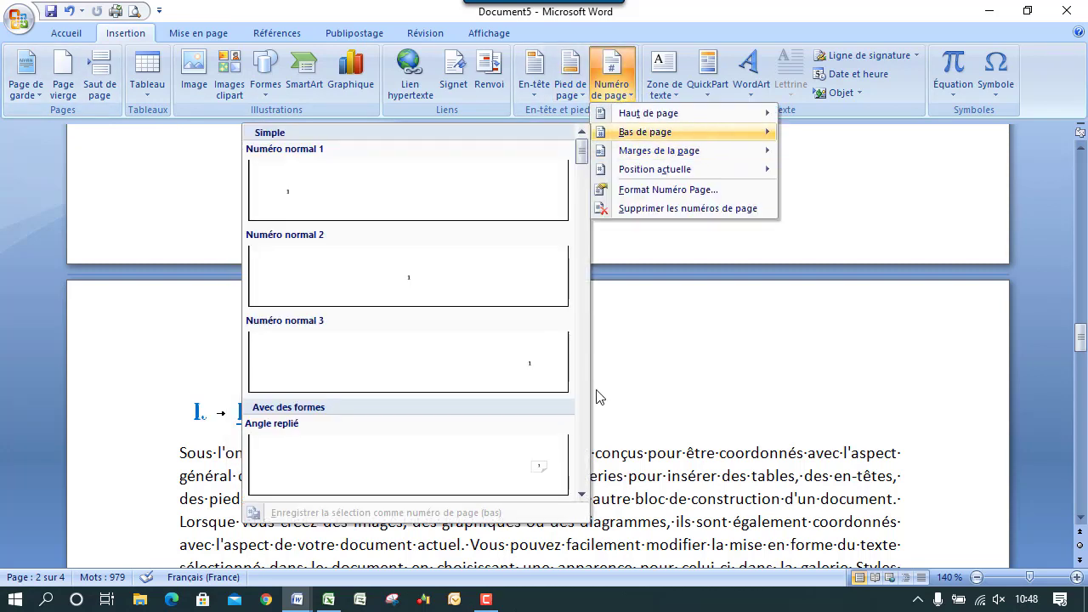
click(583, 494)
click(583, 494)
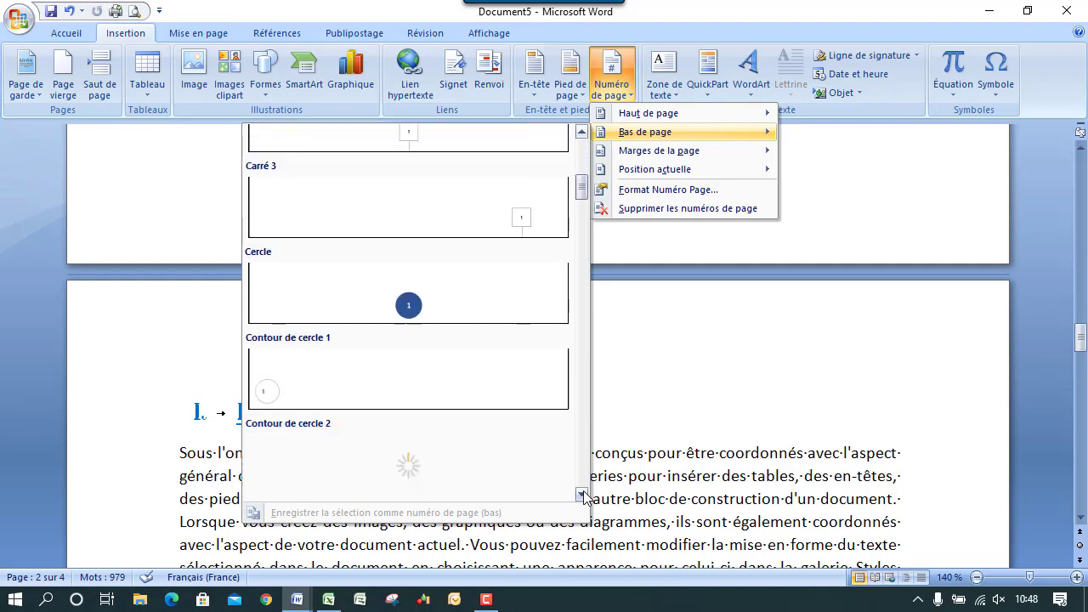
click(583, 494)
click(583, 494)
click(582, 495)
click(582, 494)
click(583, 494)
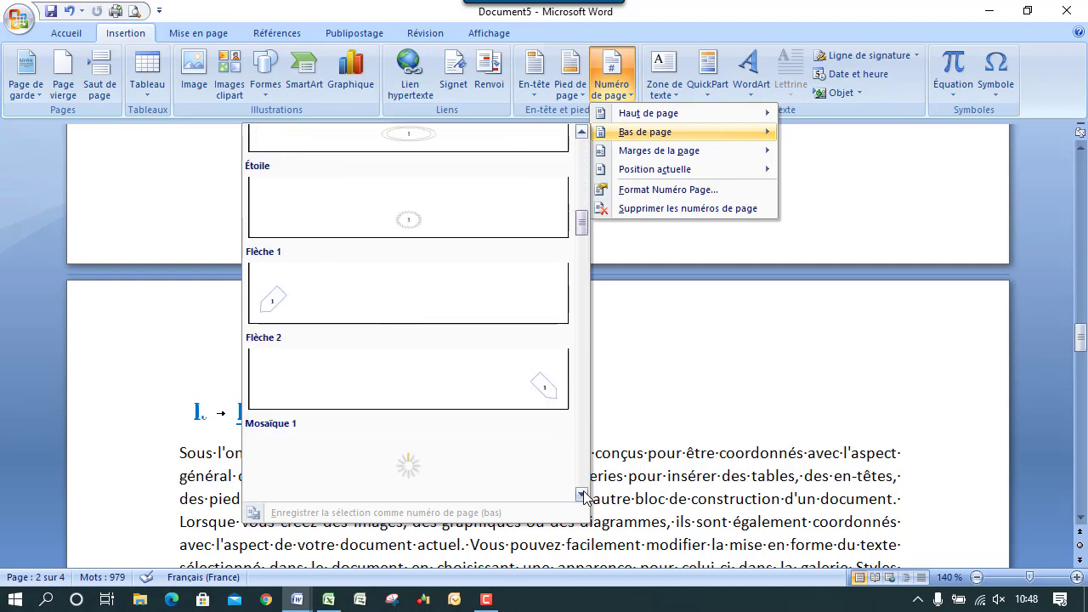
click(582, 494)
click(541, 314)
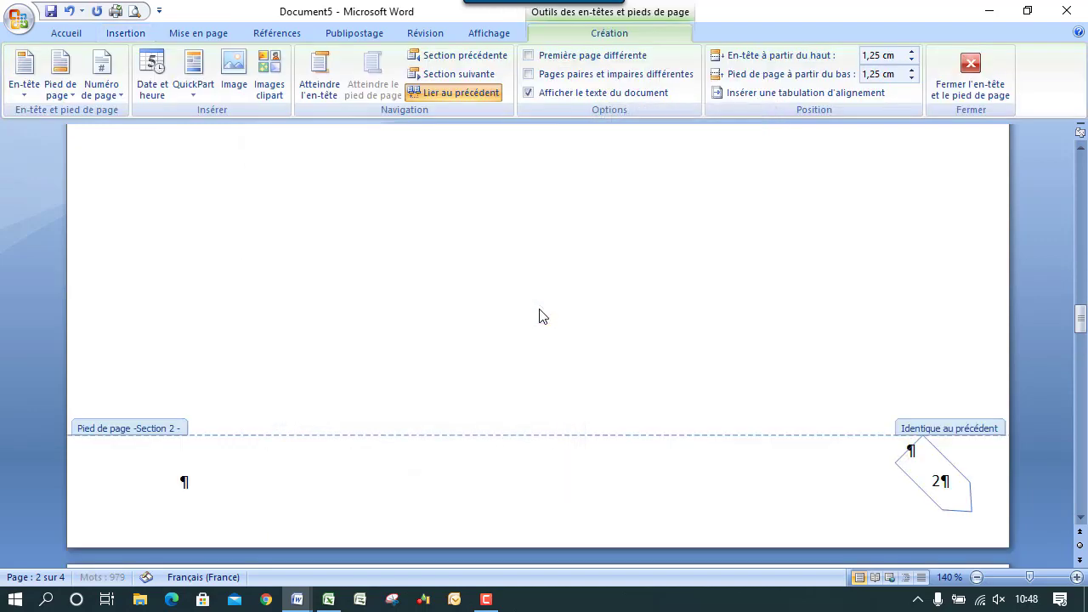
double_click(762, 317)
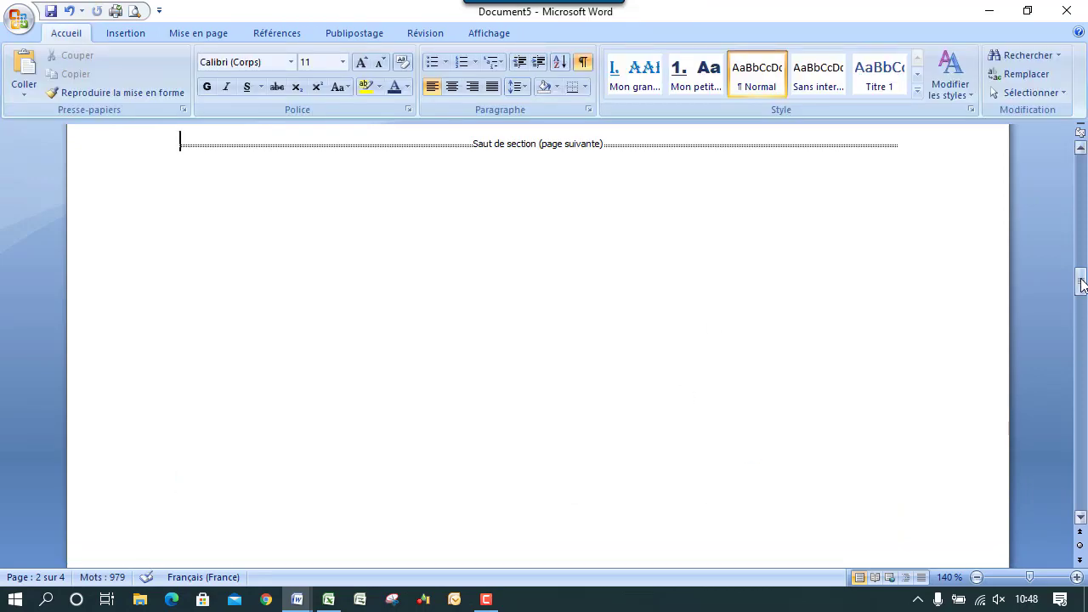
Turn on a different first page for the headers and footers of Section 2, then return to the document body.
drag(1082, 284, 1082, 239)
scroll(476, 451, up, 5)
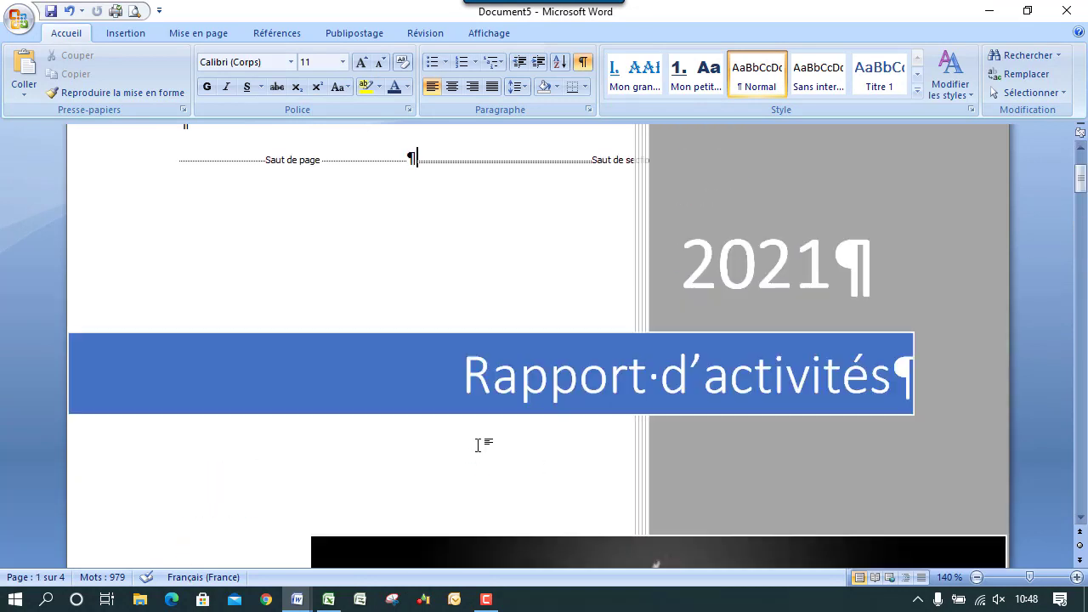
drag(1081, 185, 1082, 242)
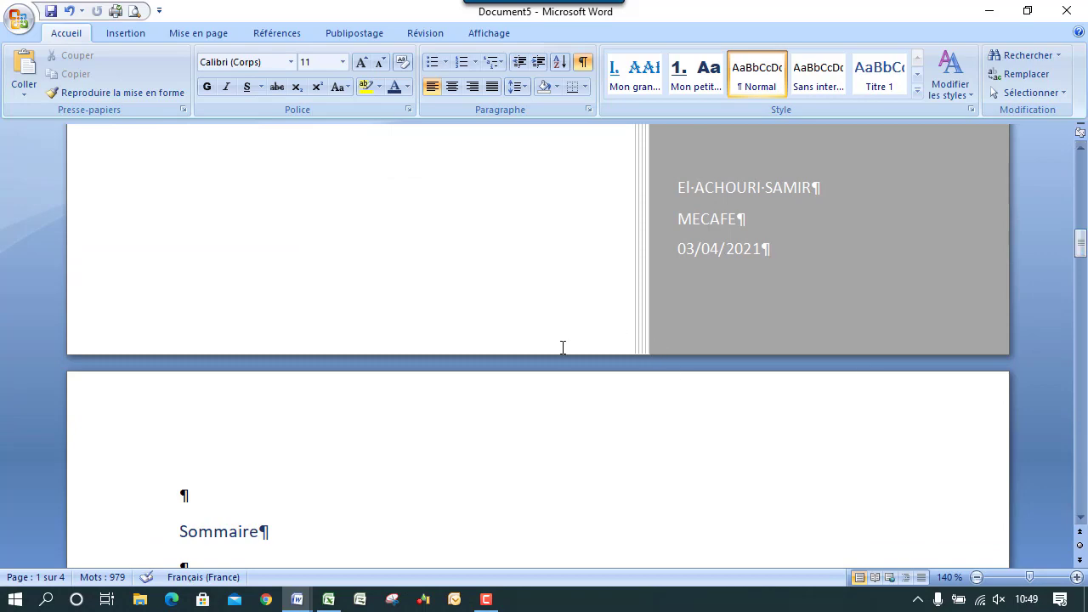
drag(1083, 246, 1082, 327)
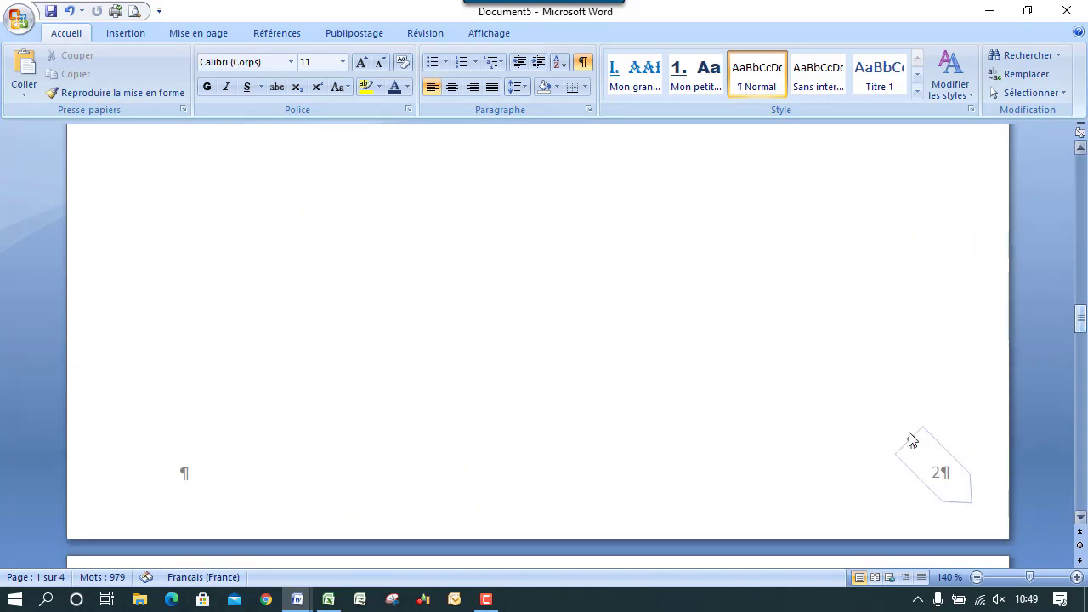
double_click(854, 475)
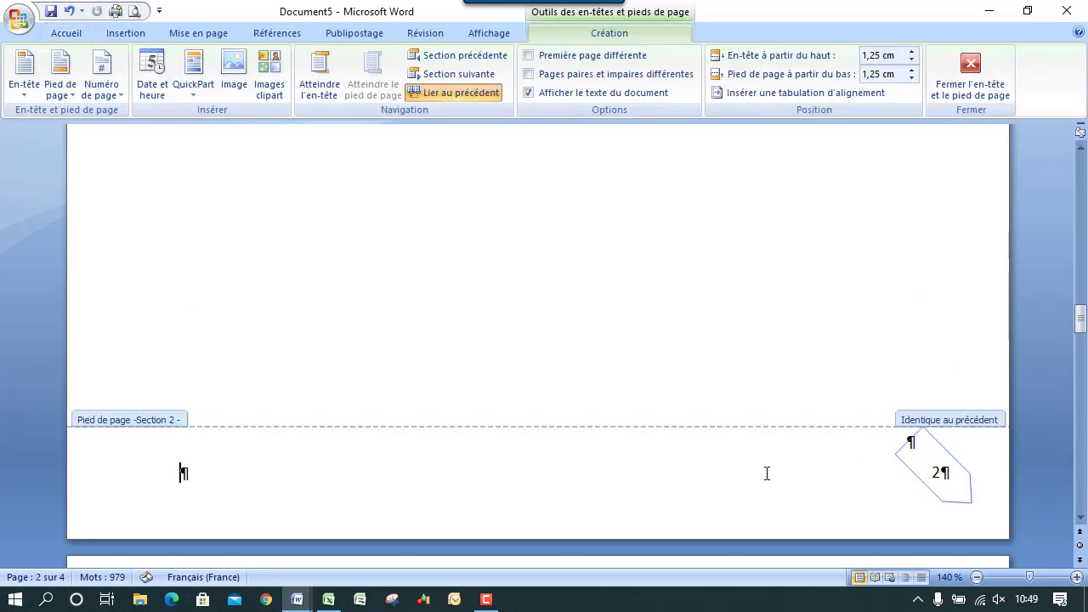
double_click(233, 476)
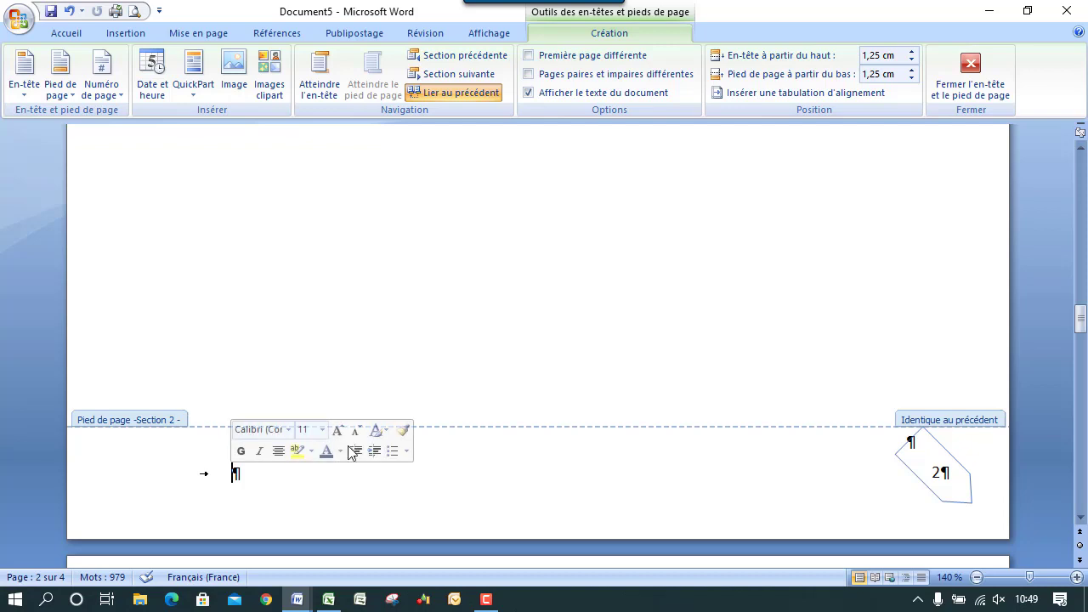
click(530, 56)
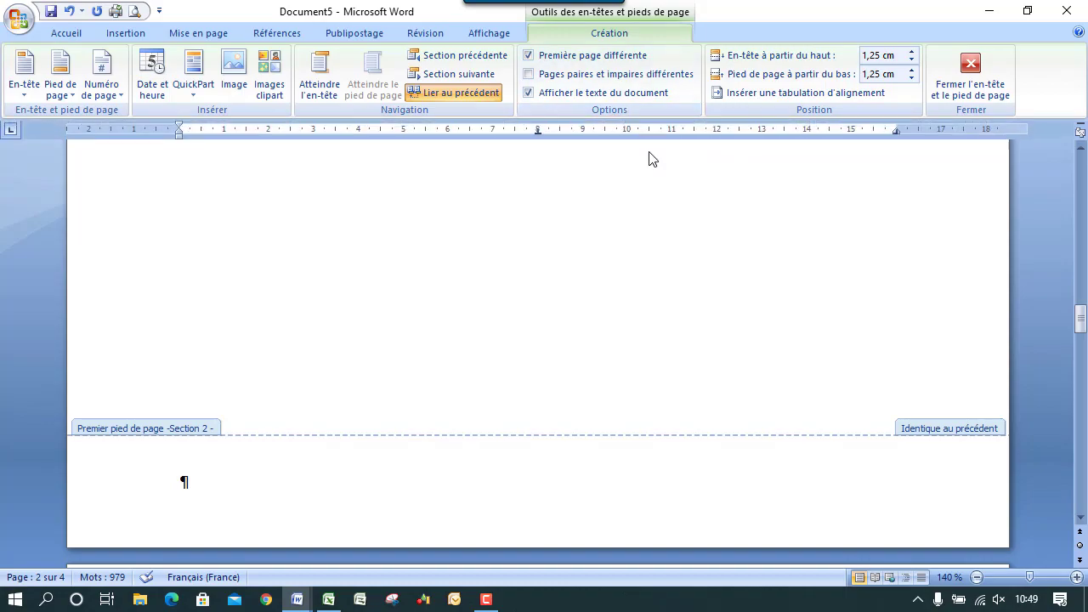
drag(1080, 336, 1070, 280)
double_click(695, 391)
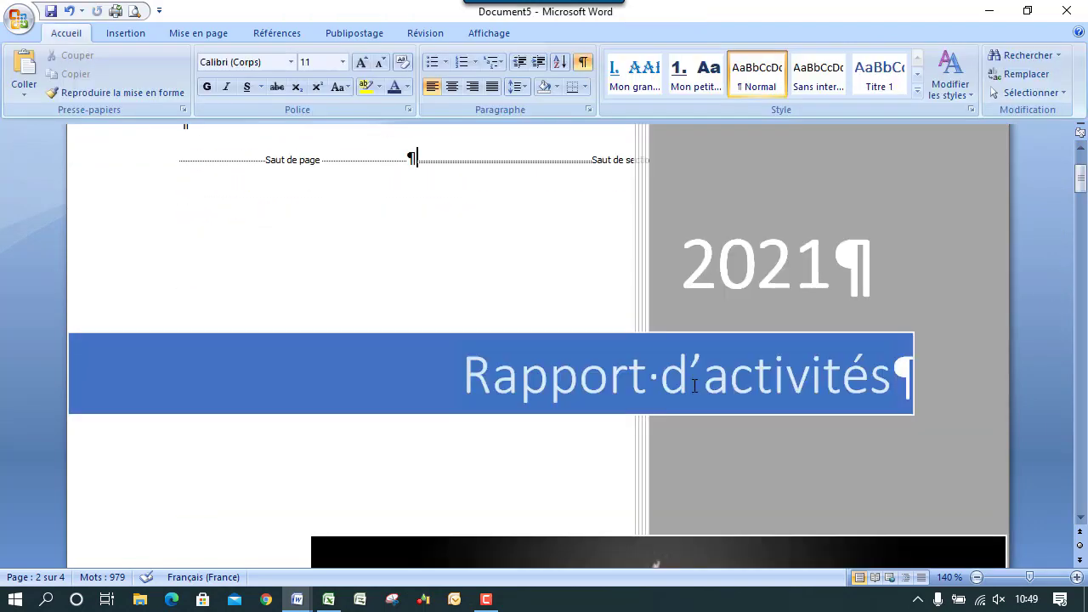
Insert the predefined "Annuel" header on the cover page.
drag(1082, 187, 1082, 175)
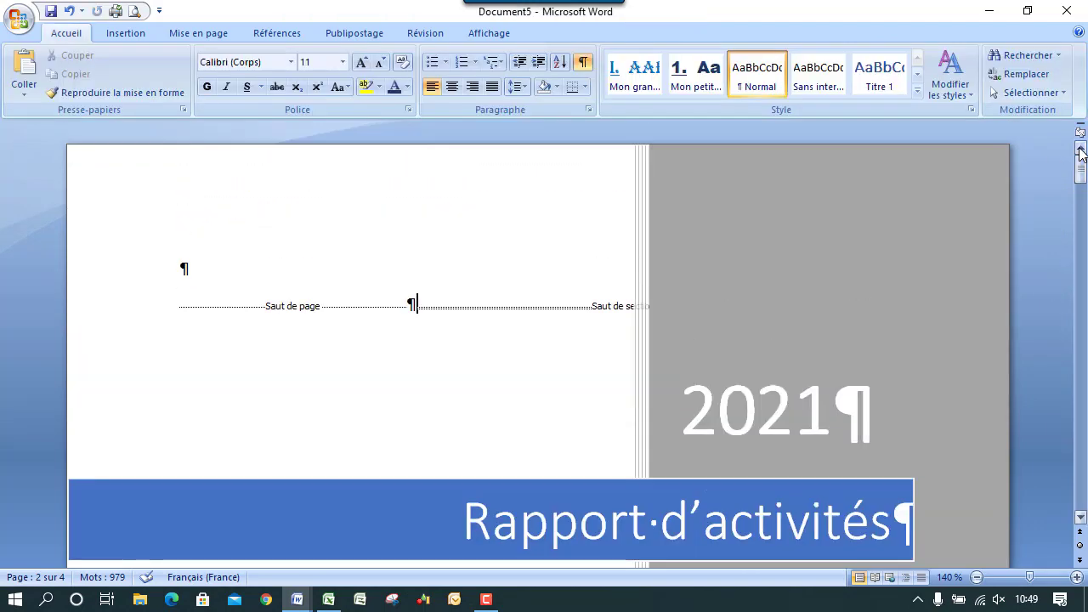
click(136, 37)
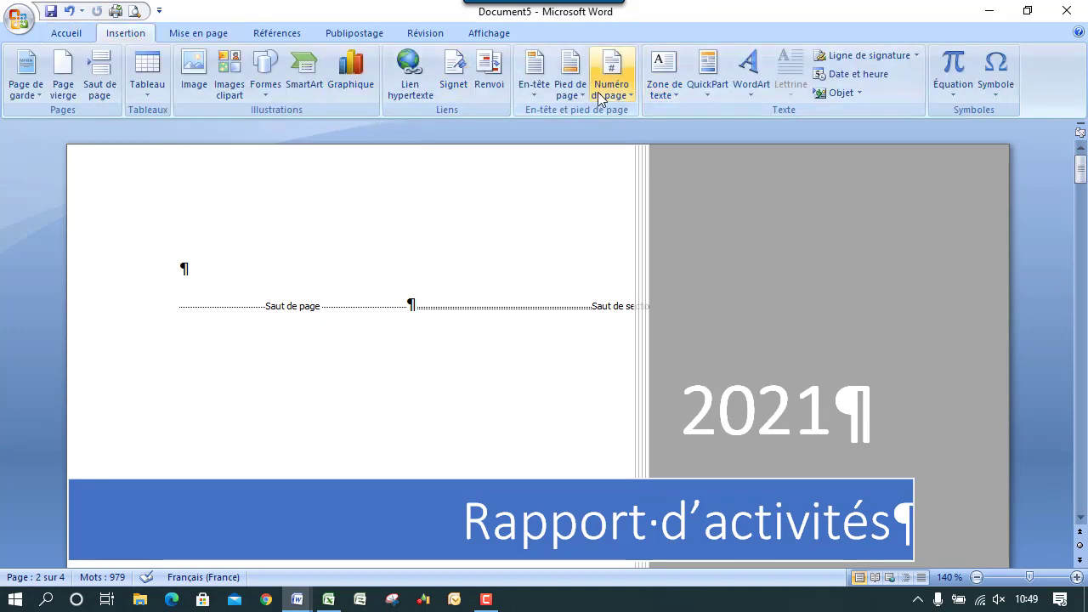
click(535, 76)
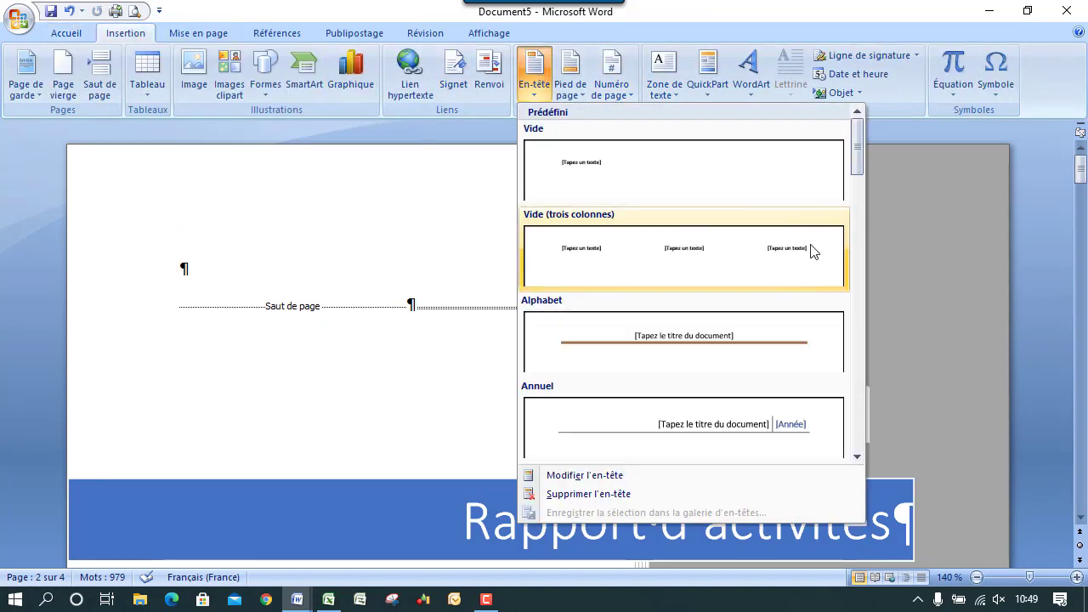
mouse_move(854, 155)
mouse_down()
mouse_move(858, 265)
mouse_move(846, 167)
mouse_up()
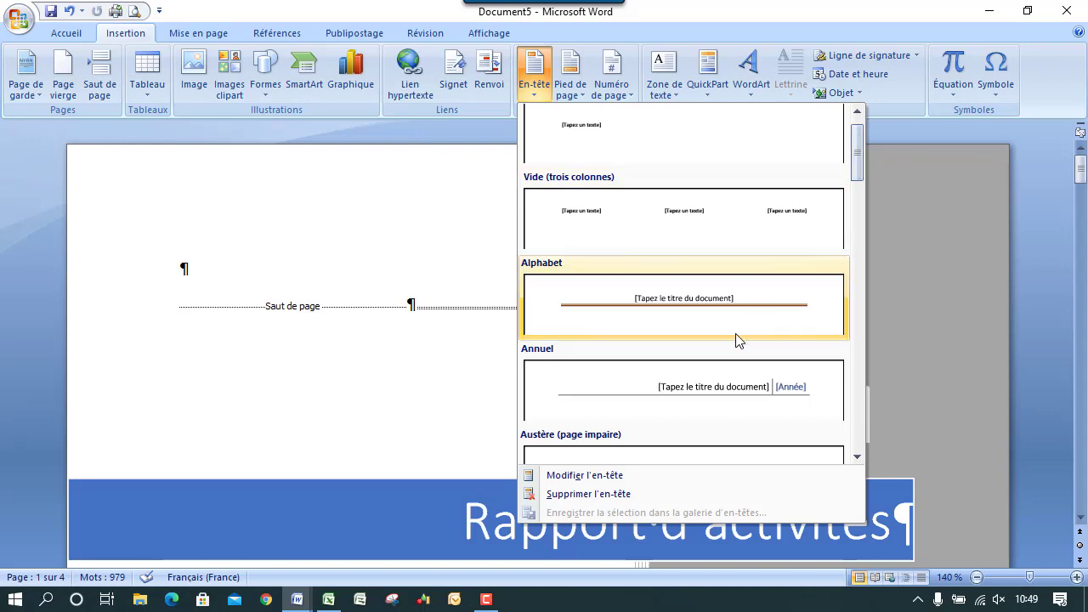
click(708, 401)
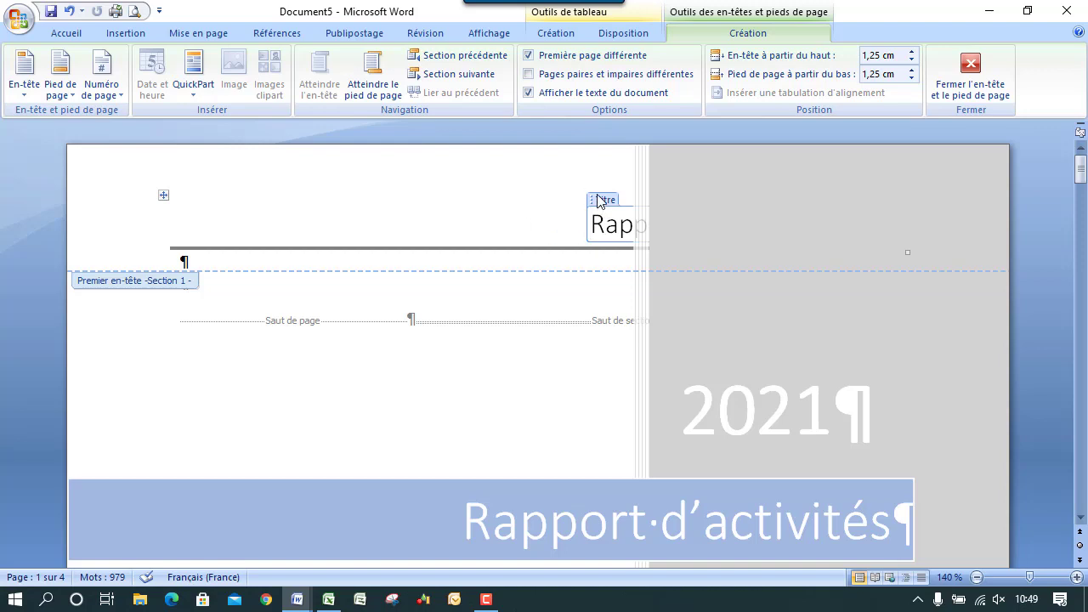
click(317, 254)
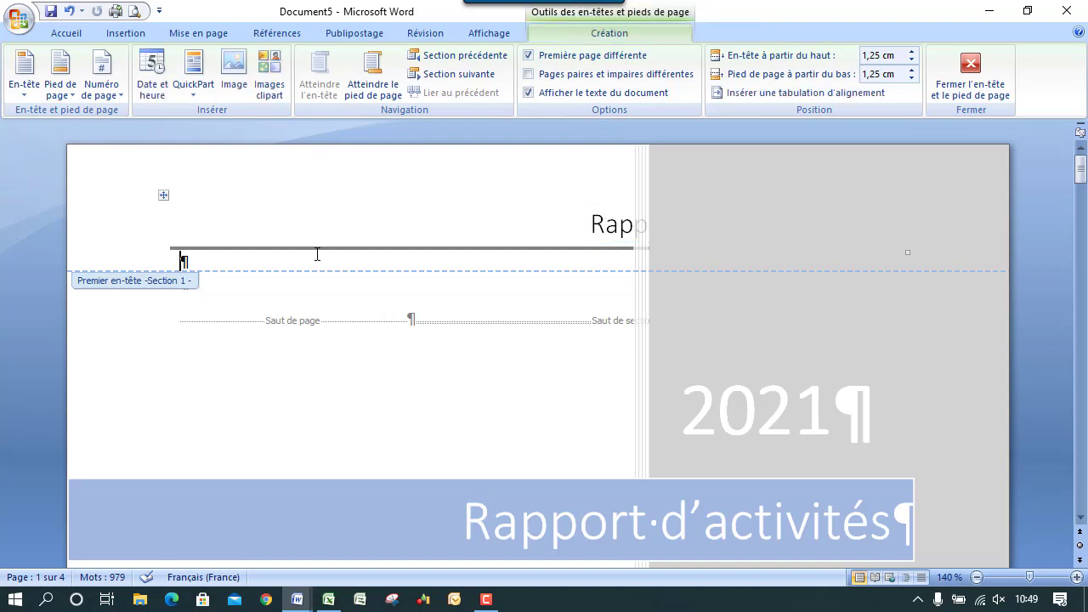
Turn off the different first page option for Section 1 and close header and footer editing.
click(529, 55)
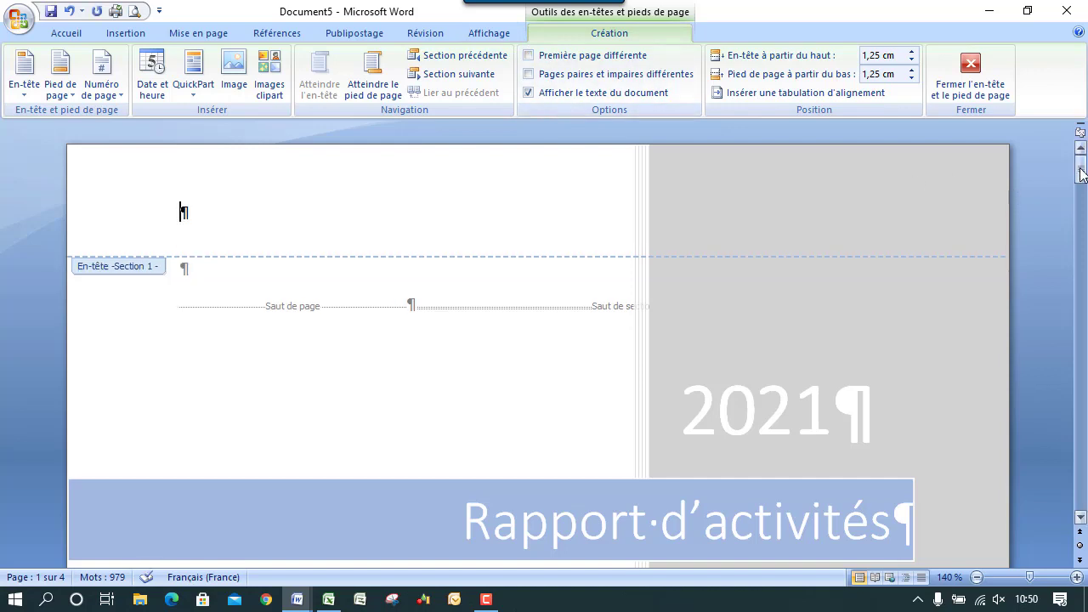
mouse_move(1081, 168)
mouse_down()
mouse_move(1083, 181)
mouse_move(1082, 168)
mouse_up()
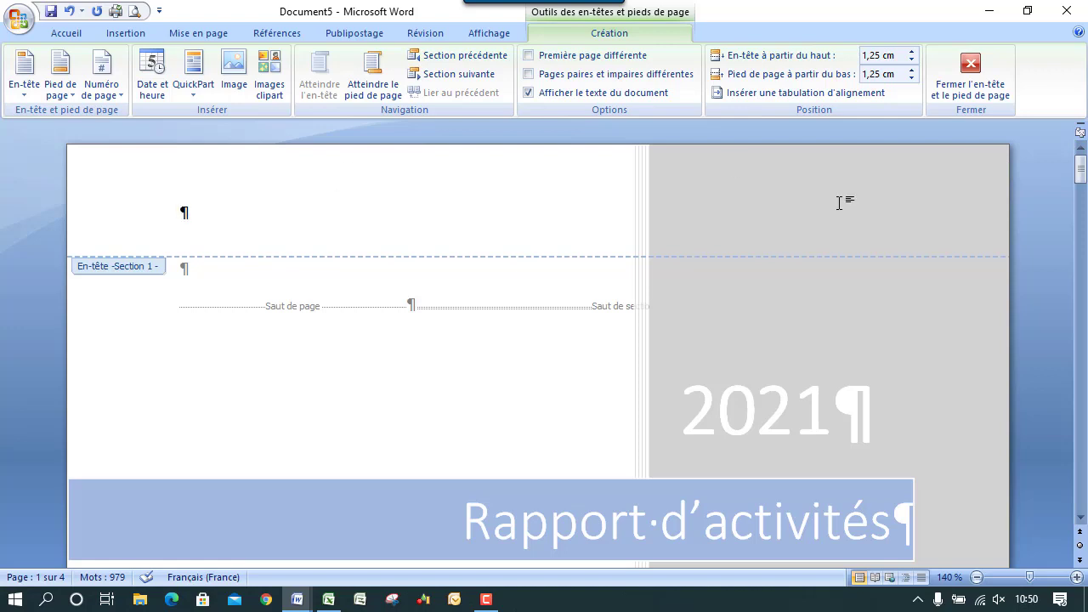
click(528, 56)
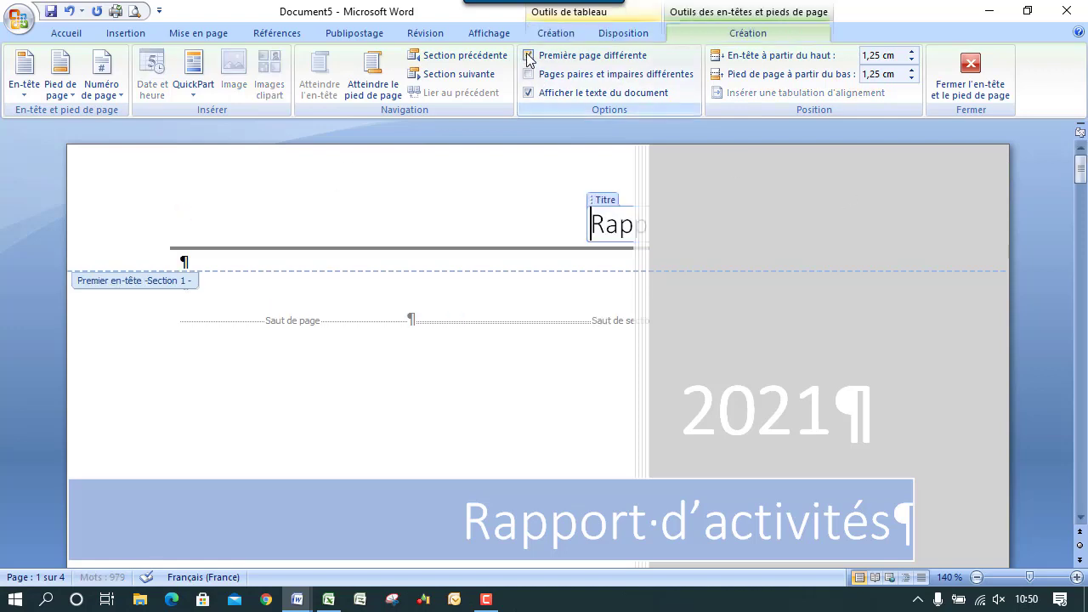
click(528, 56)
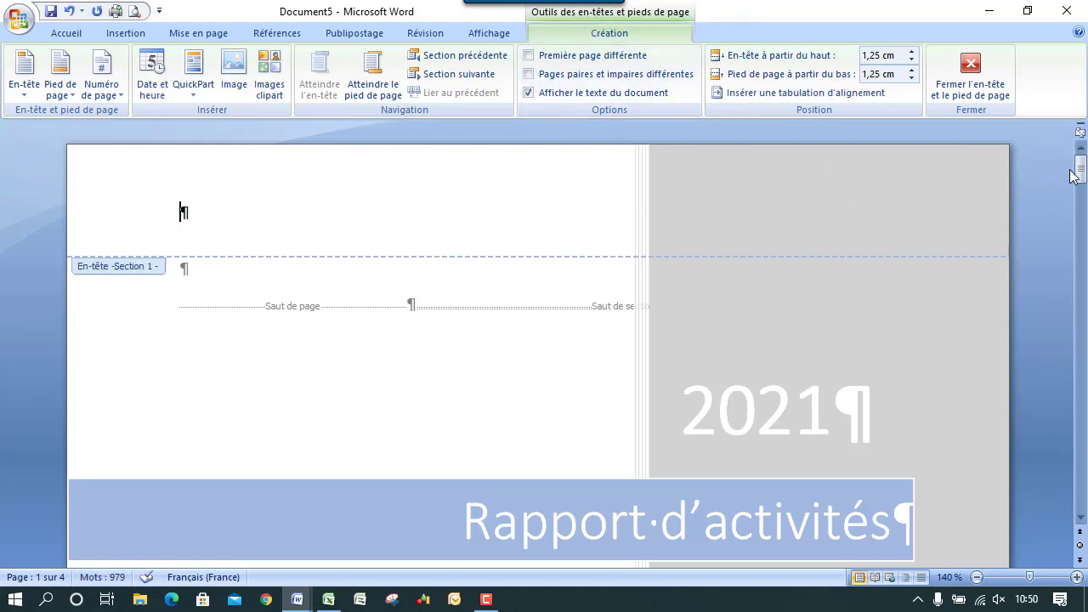
drag(1078, 168, 1078, 249)
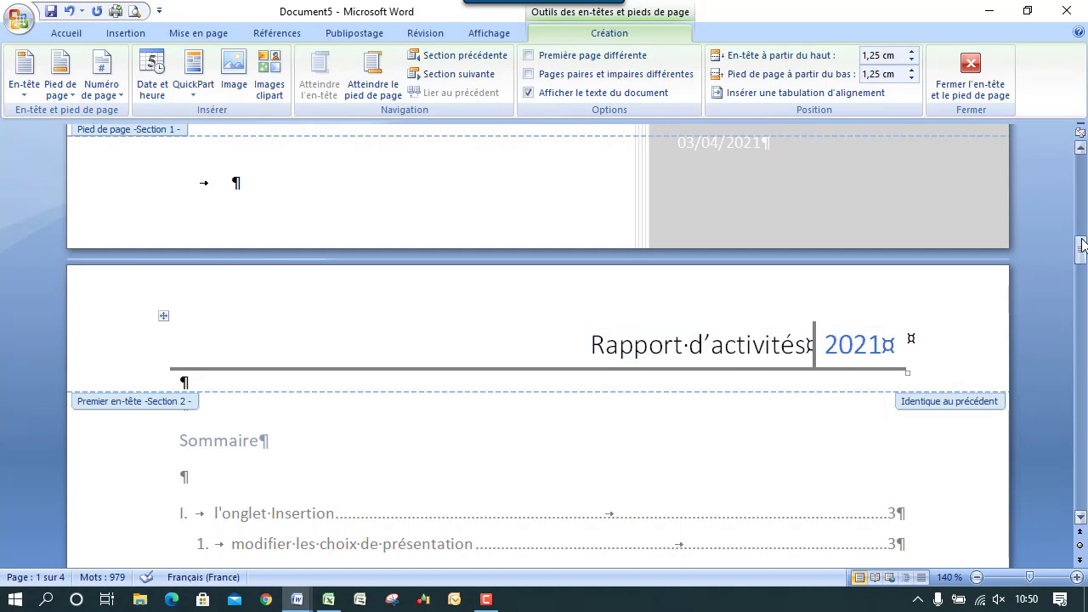
drag(1082, 245, 1081, 364)
double_click(699, 383)
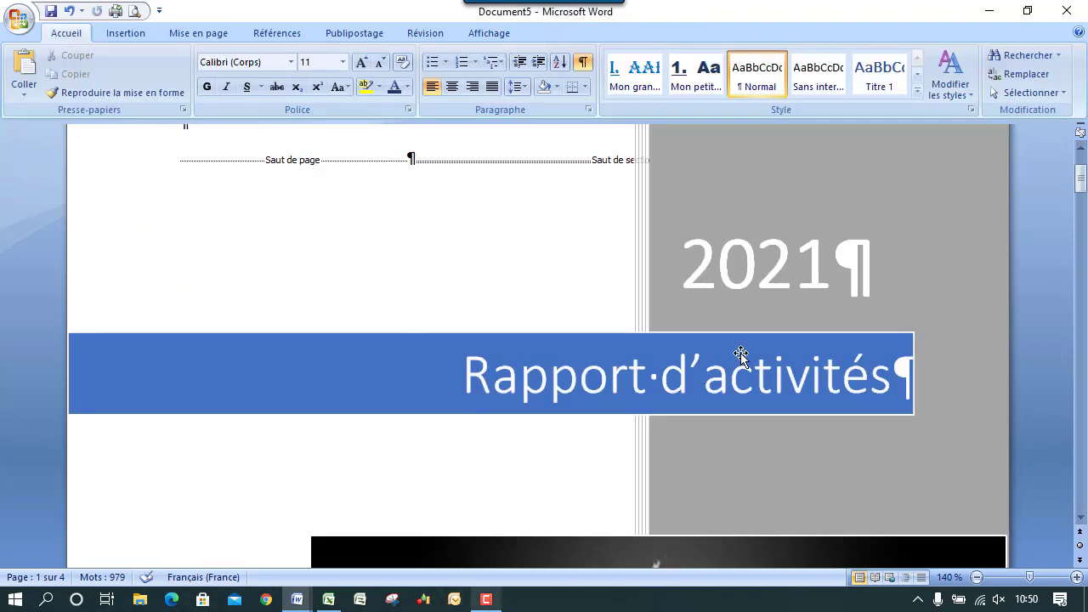
Enter "Rapport d’activité" as the header text of Section 3 and return to the document body.
drag(1084, 201, 1082, 297)
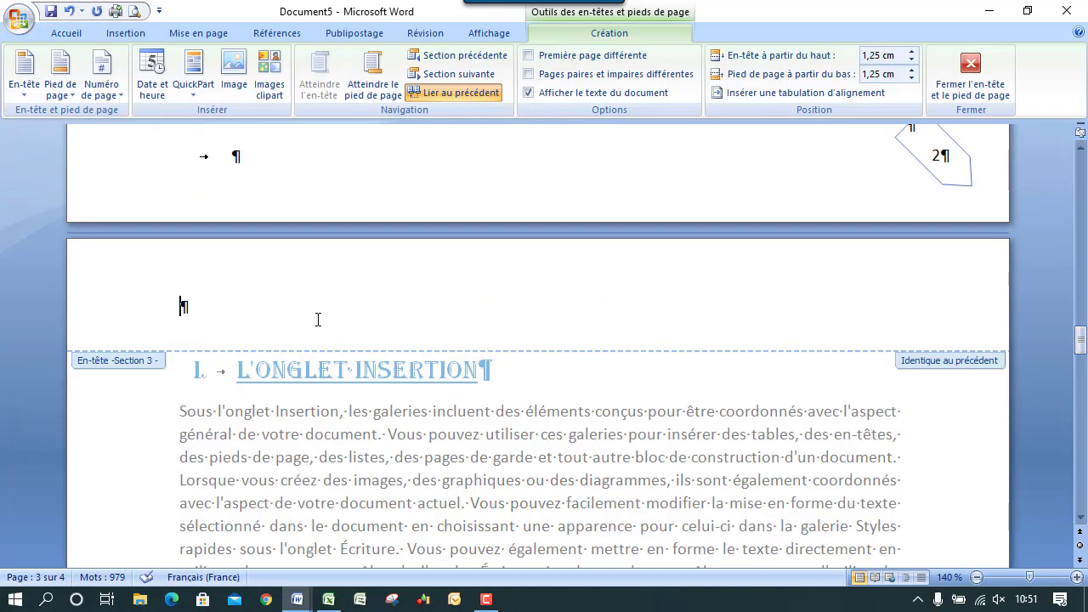
text(pport d’activité)
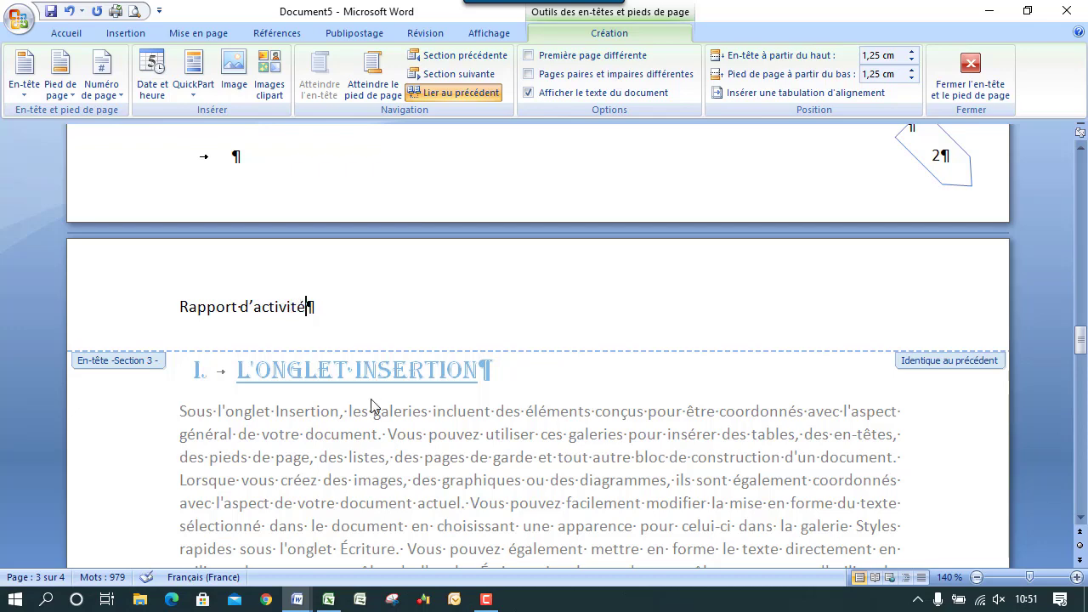
double_click(536, 421)
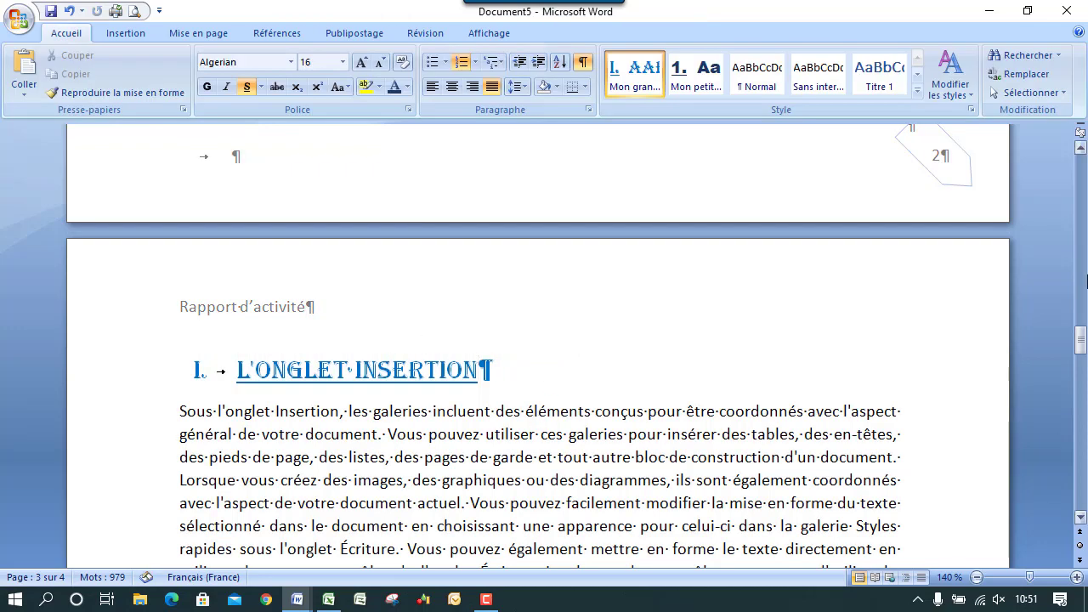
drag(1083, 331, 1070, 162)
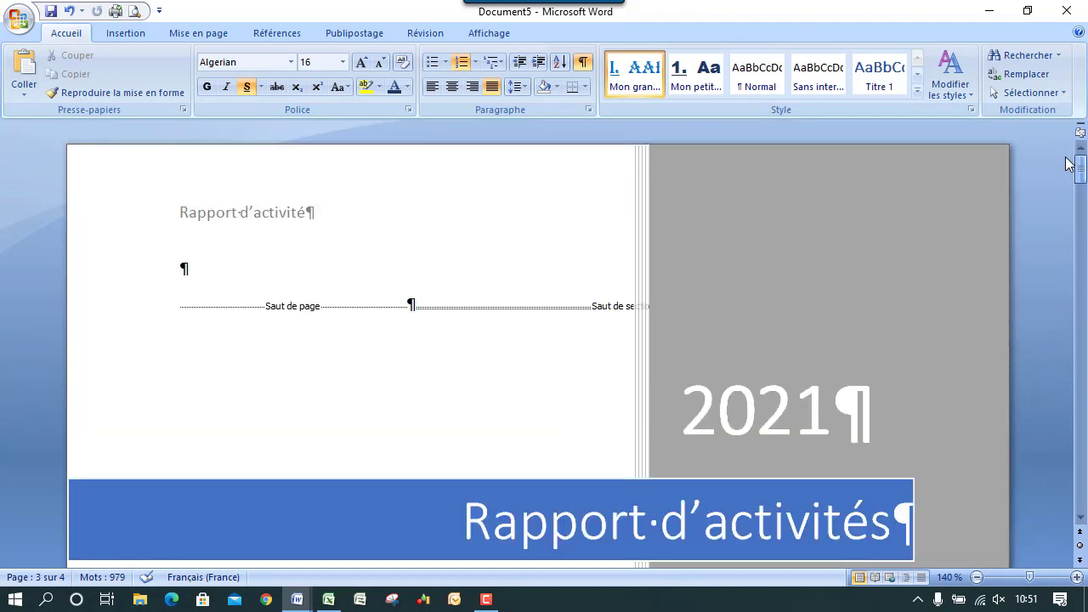
Turn on a different first page for Section 1 and clear the title and remaining content from its first-page header table.
double_click(270, 217)
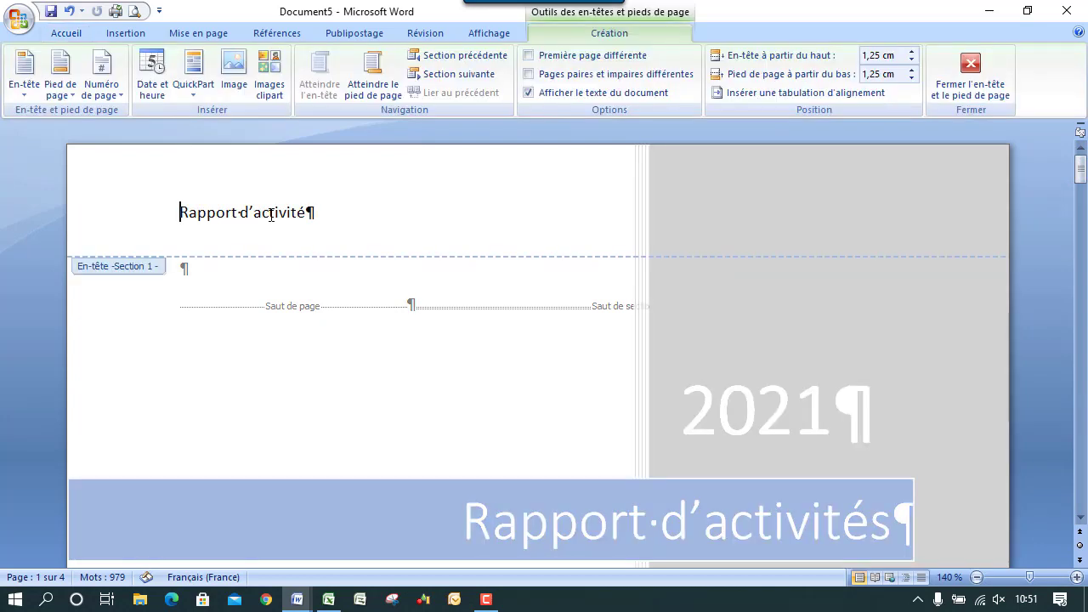
click(531, 56)
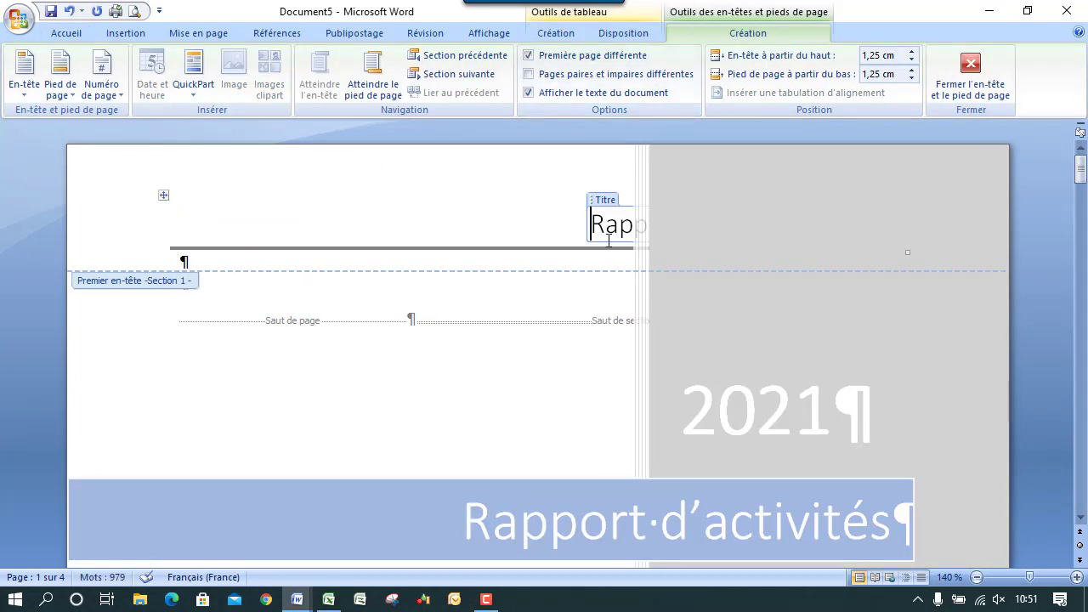
click(159, 194)
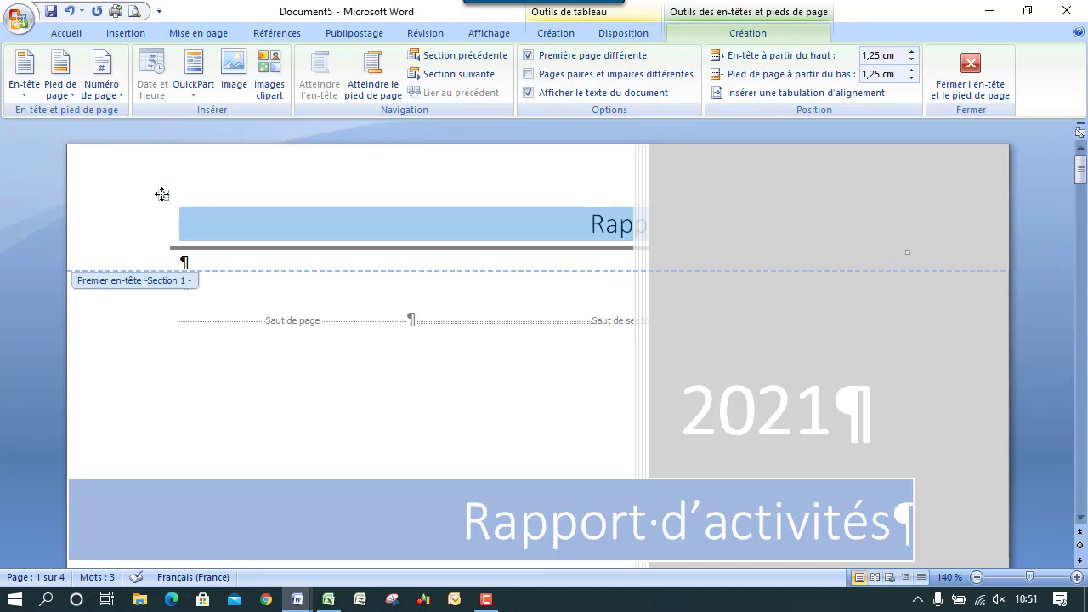
key(Delete)
click(177, 251)
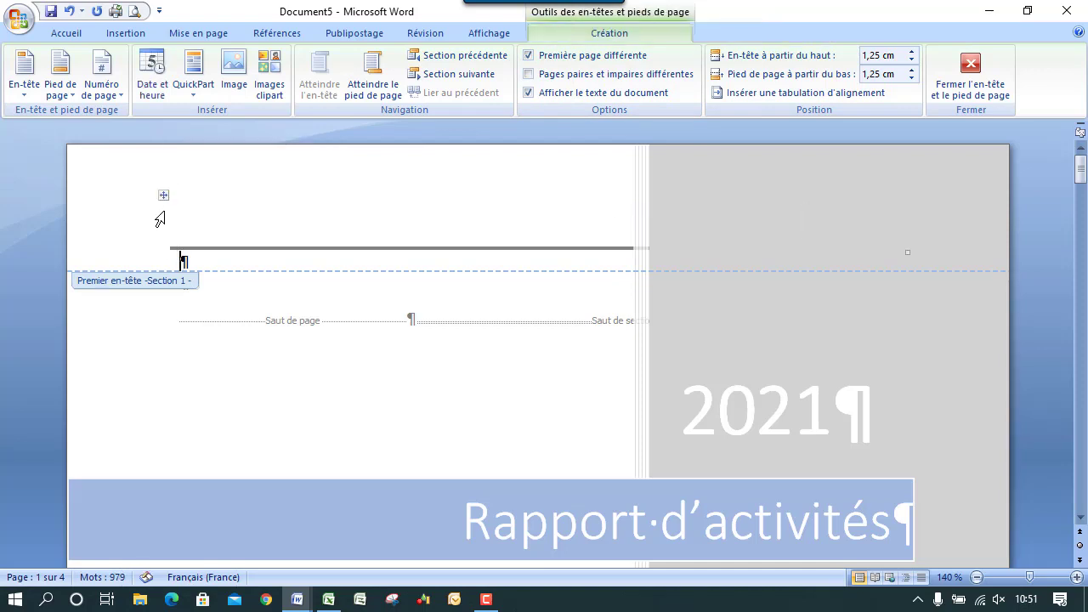
click(165, 198)
key(Delete)
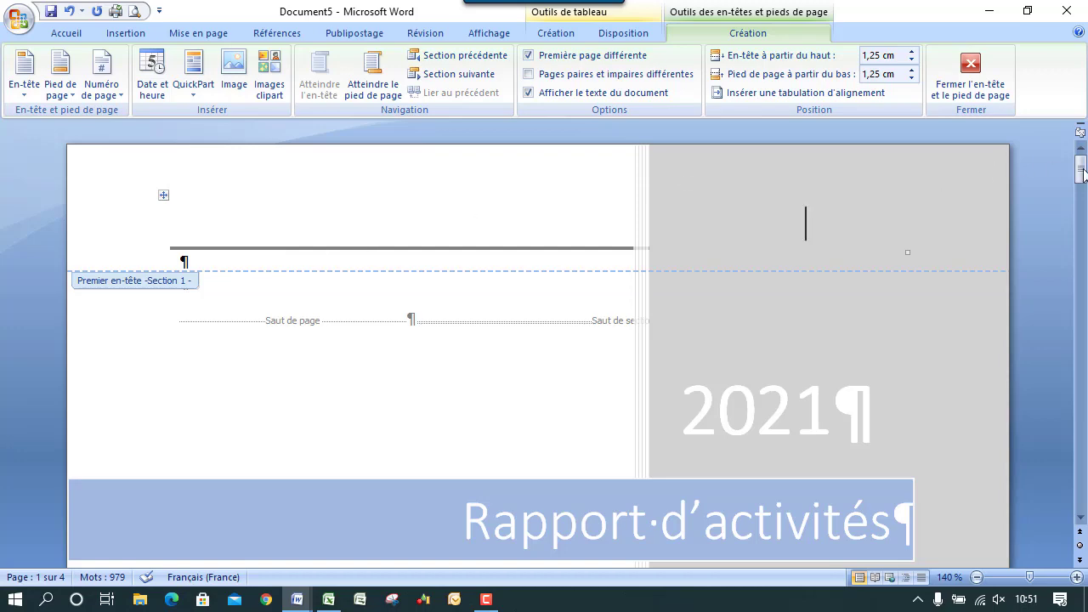
drag(1084, 170, 1081, 259)
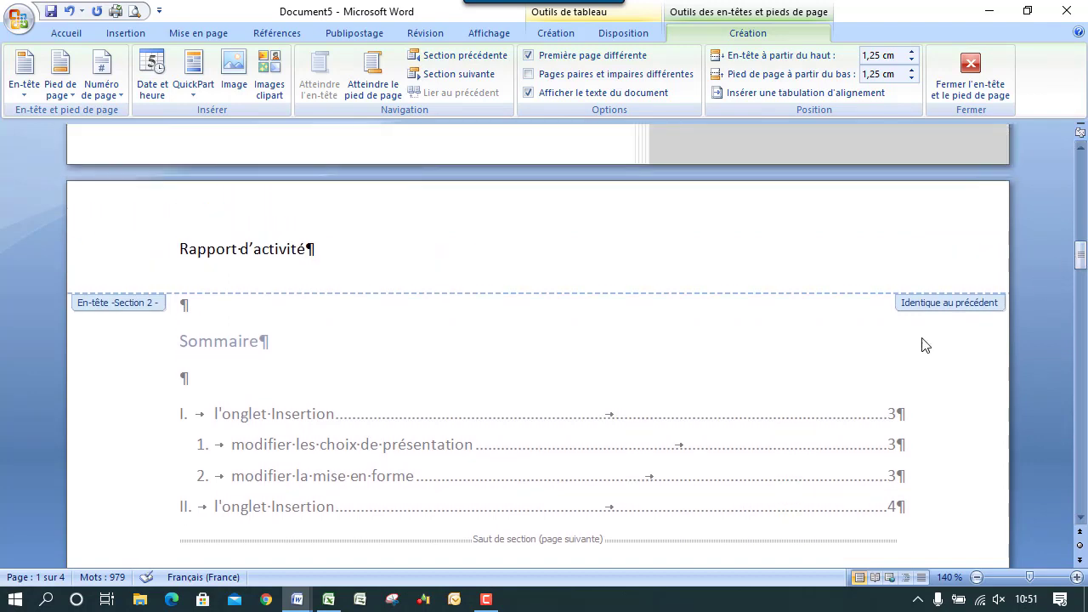
click(486, 600)
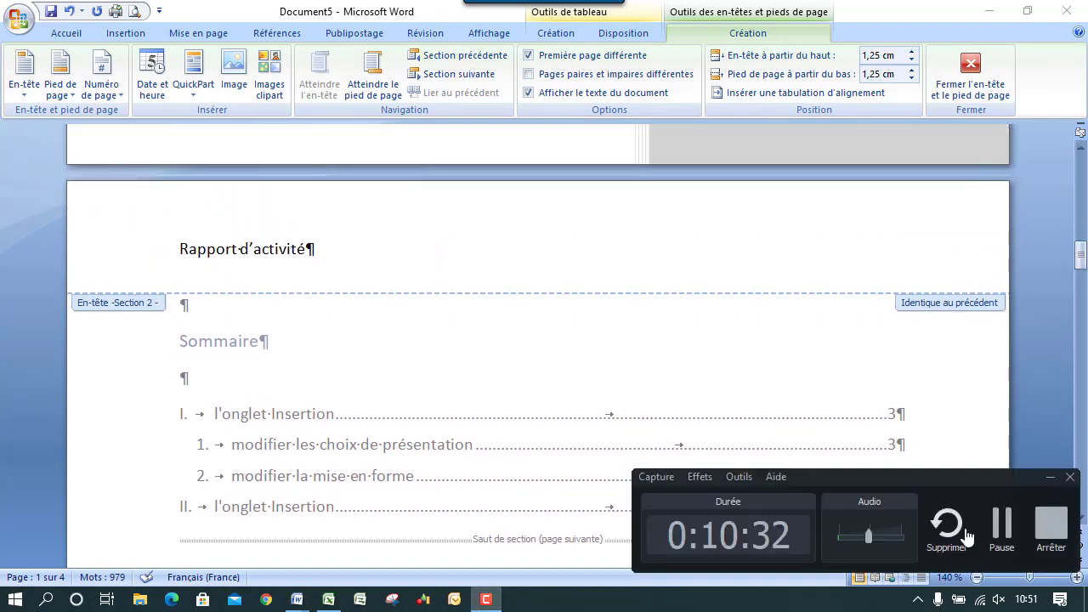
click(1002, 531)
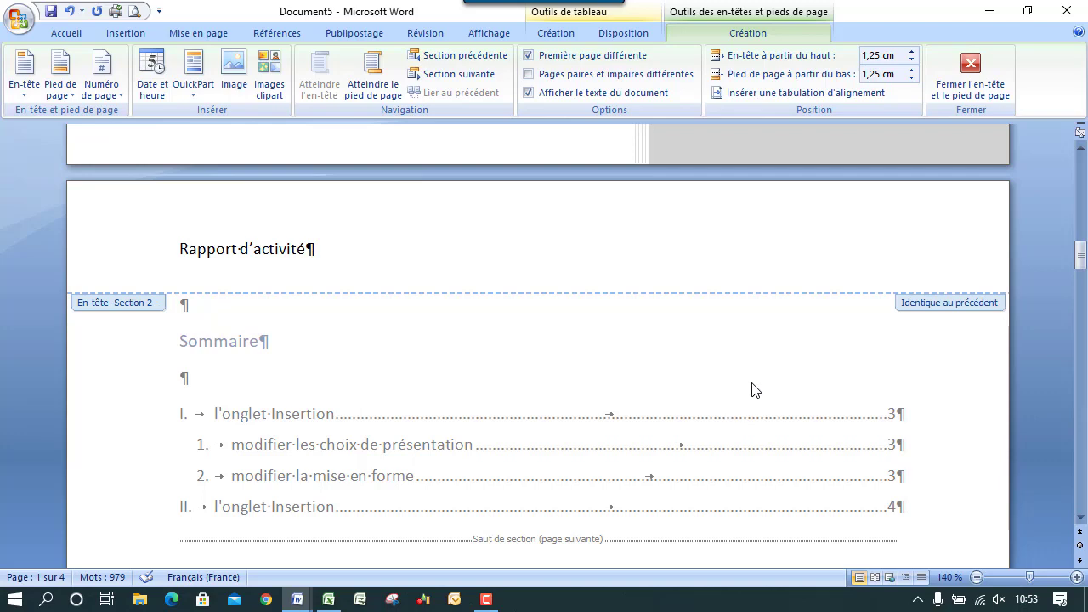
Insert a table with 3 columns and 6 rows in the empty paragraph at the end of the document.
drag(1082, 255, 1082, 383)
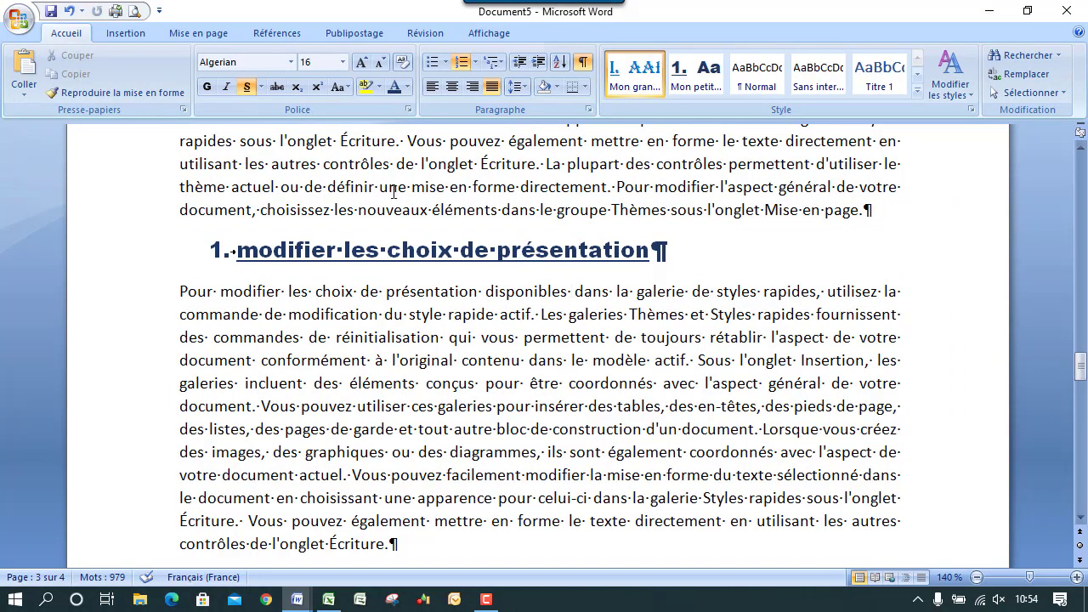
click(121, 34)
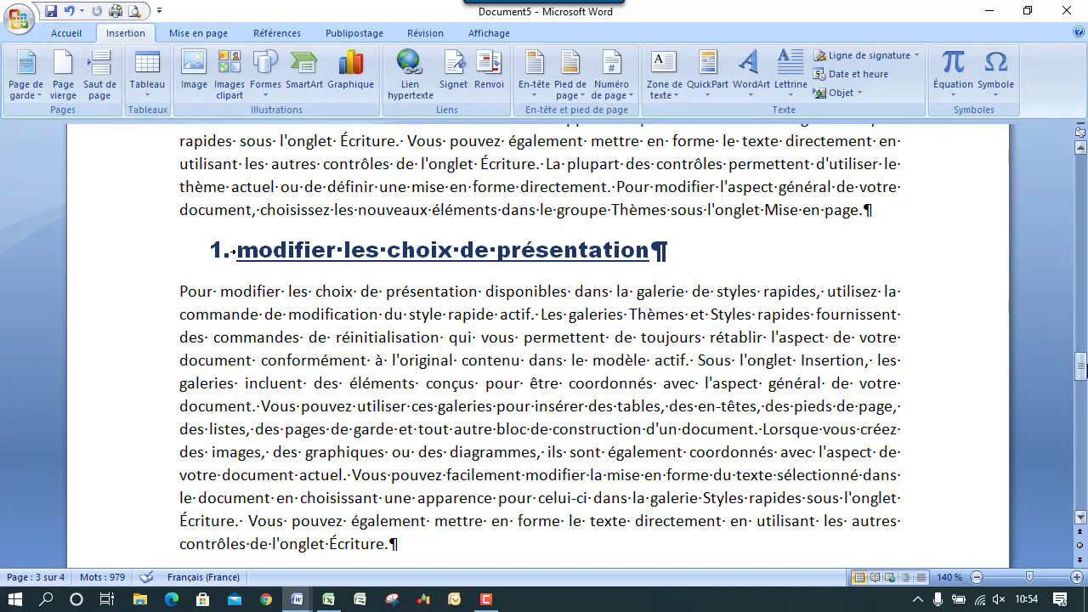
drag(1082, 368, 1076, 503)
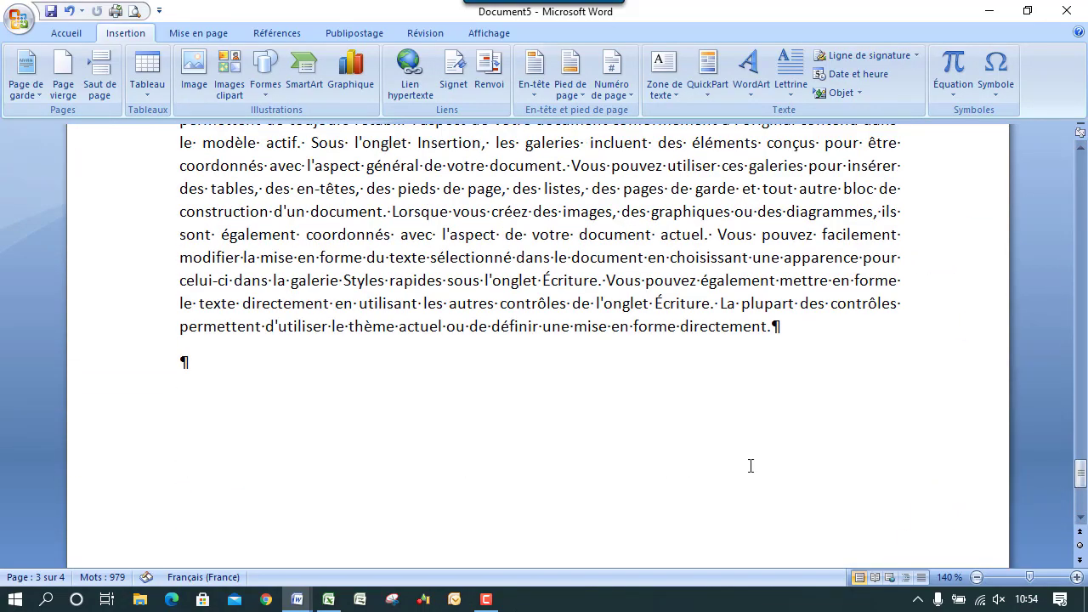
click(239, 357)
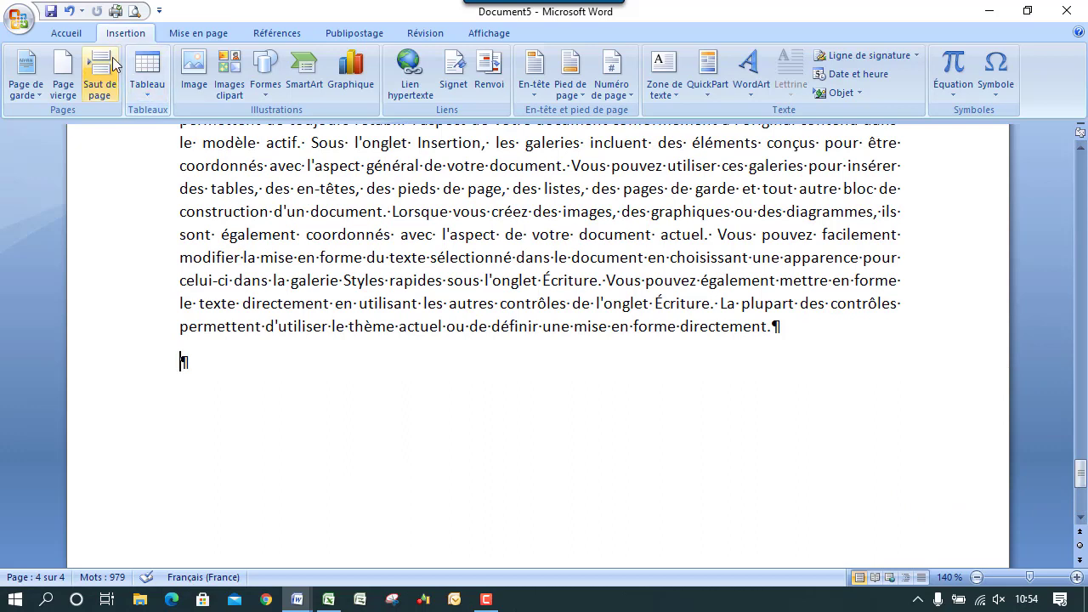
click(149, 78)
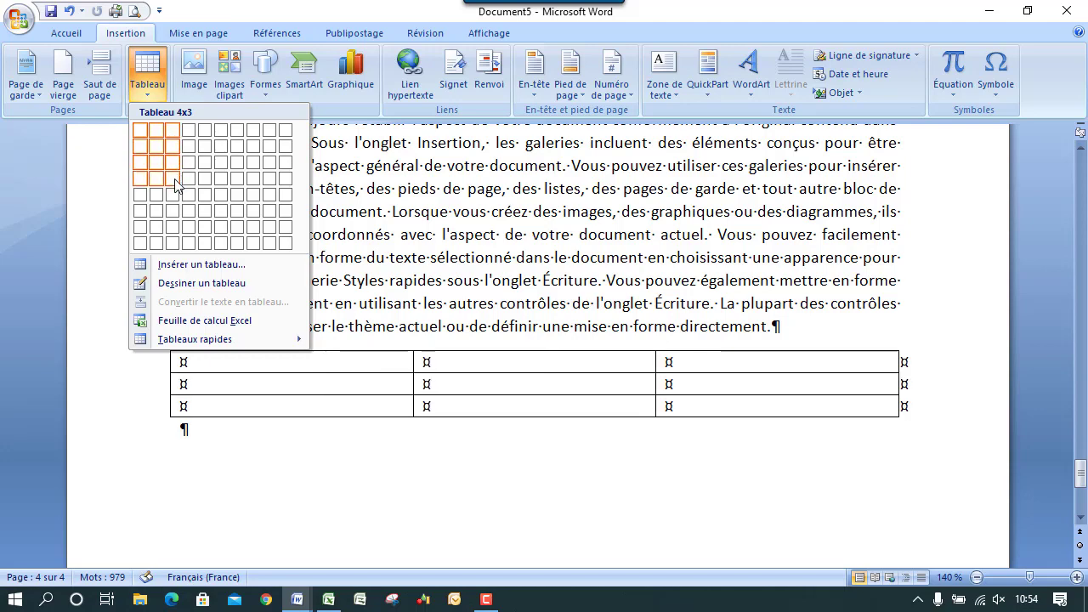
click(174, 212)
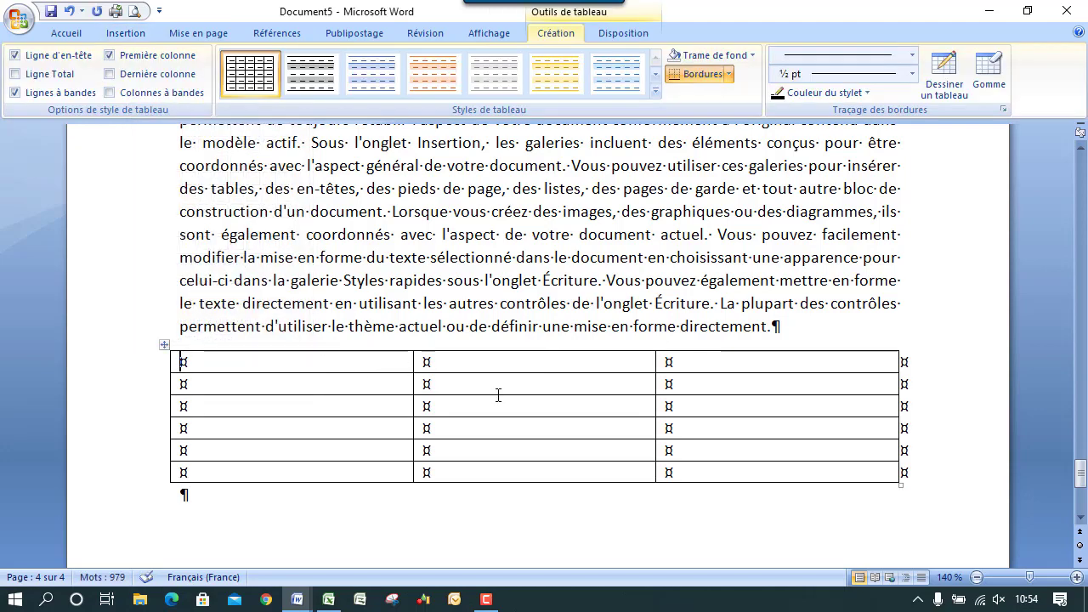
click(117, 34)
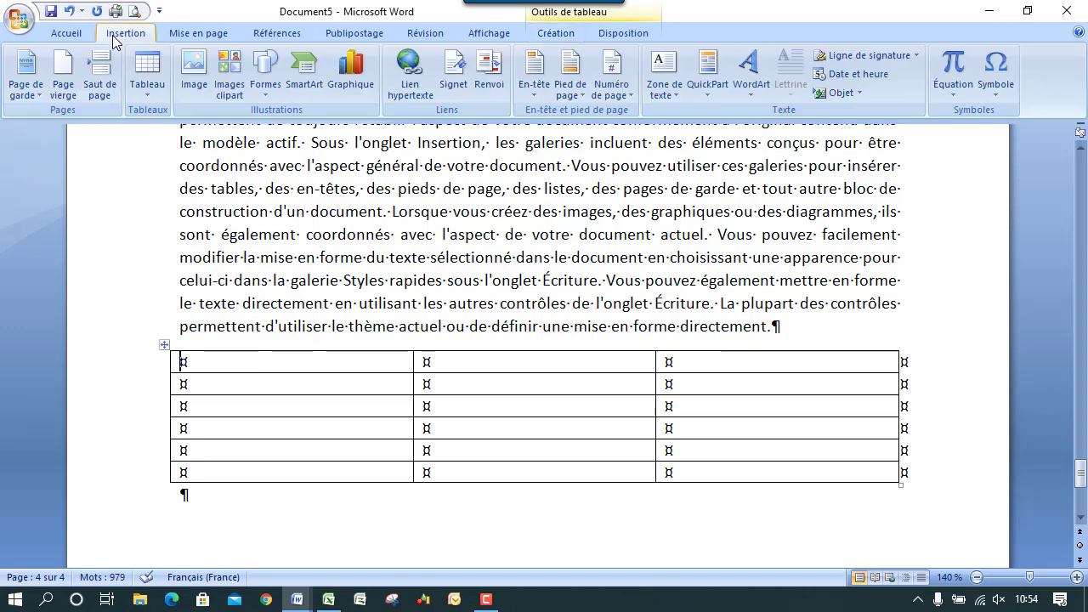
click(153, 83)
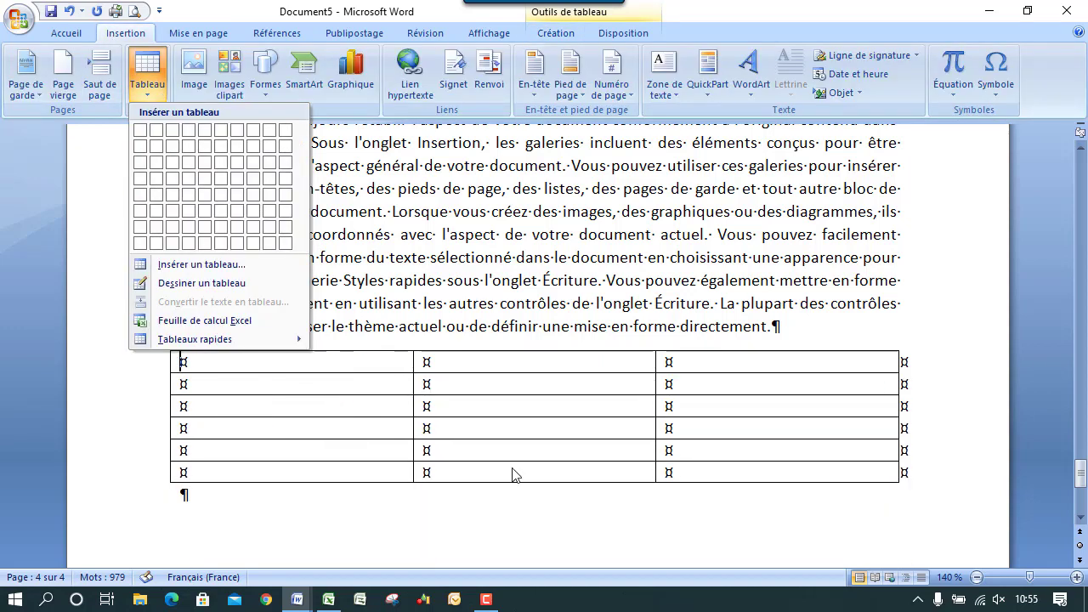
click(498, 508)
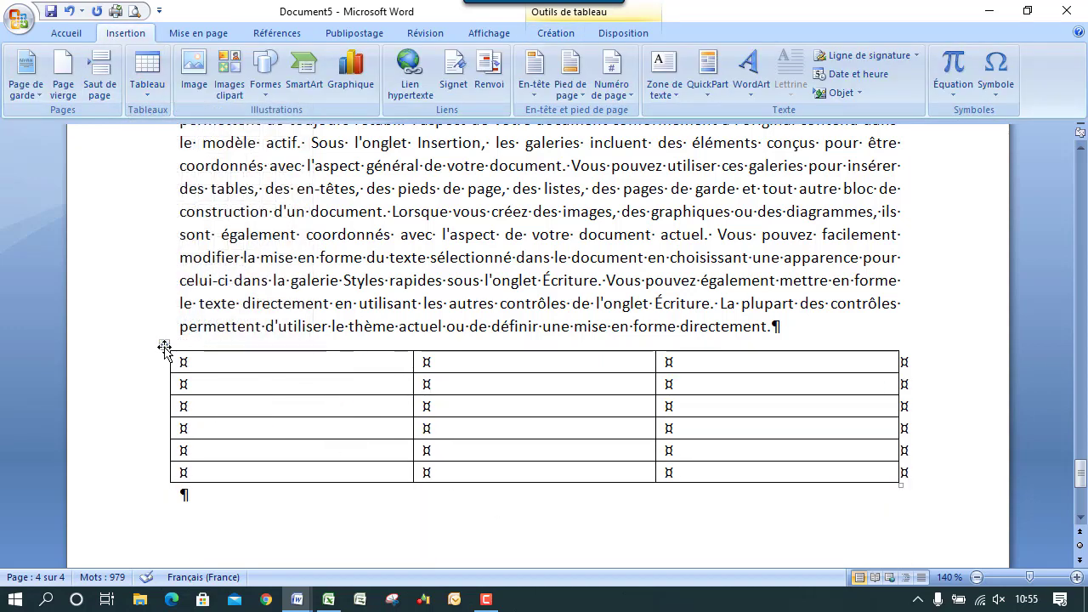
click(164, 346)
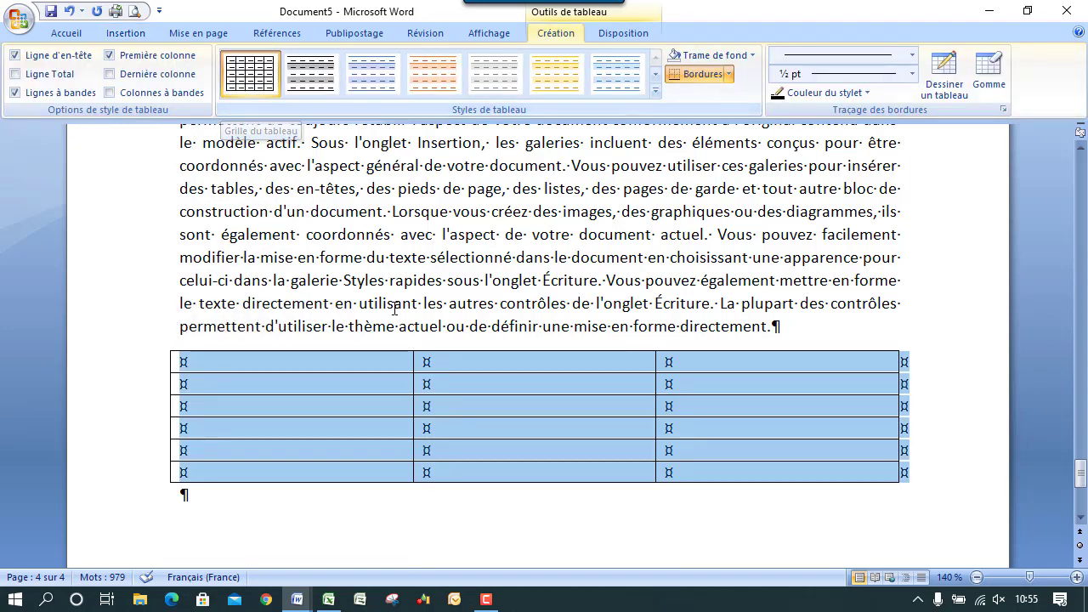
click(287, 490)
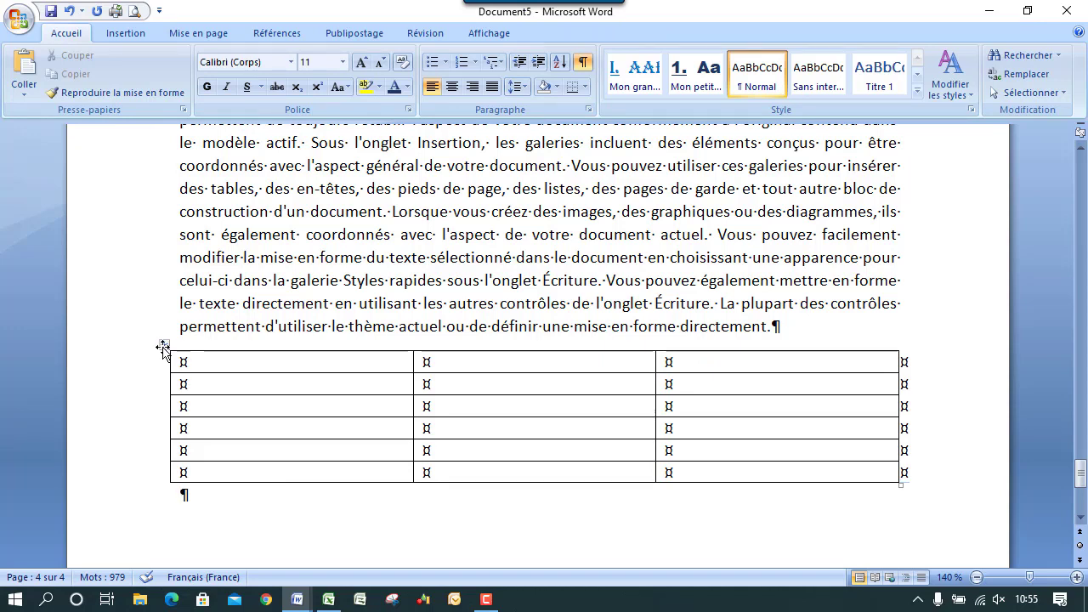
Try the light blue banded style and the black style with a filled header row and first column on the whole table.
click(162, 349)
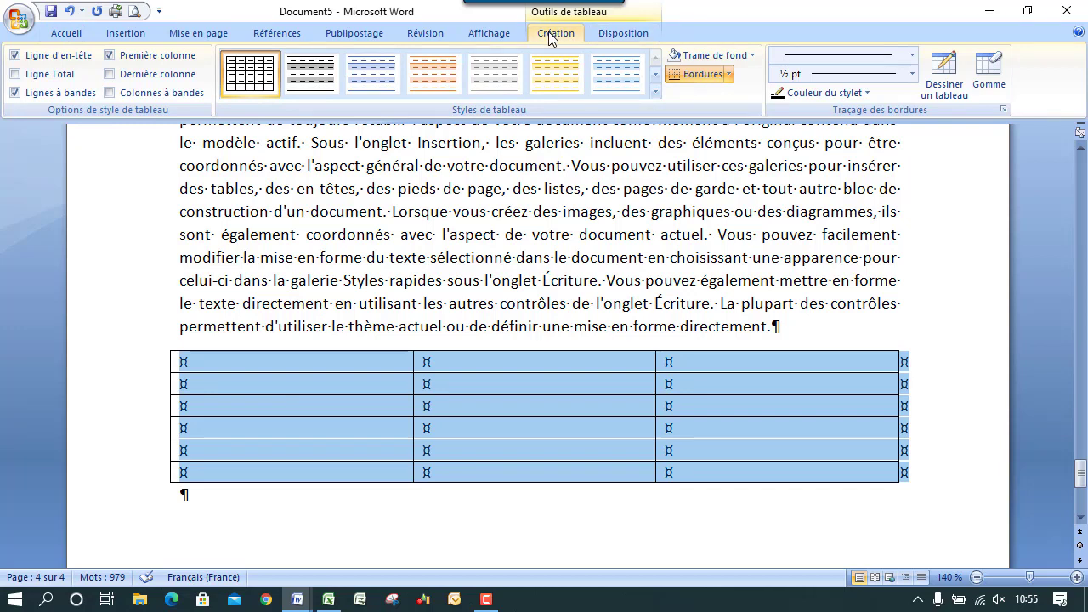
click(622, 34)
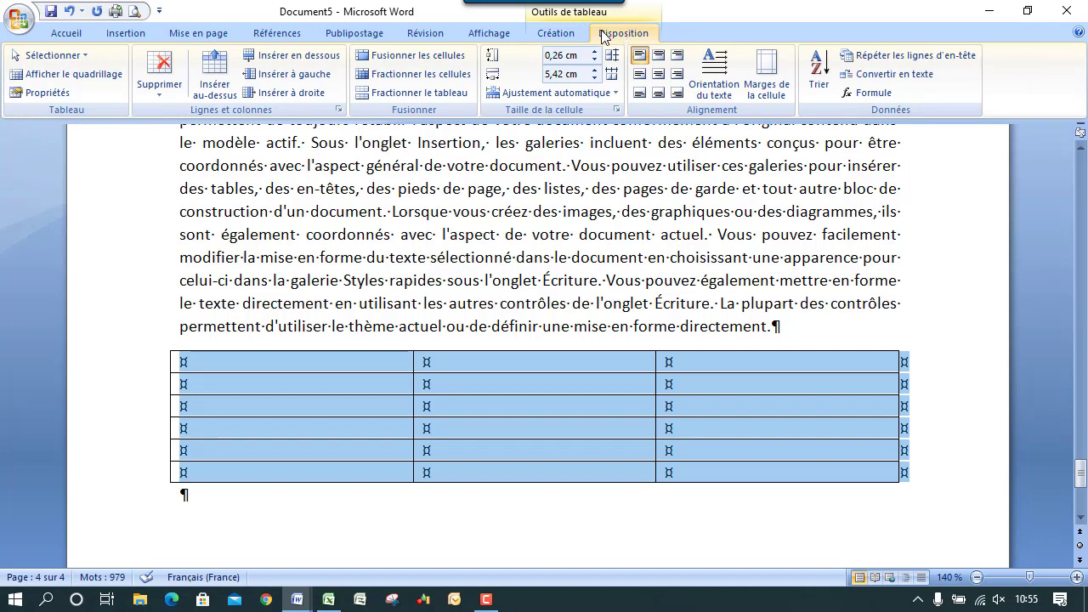
click(557, 34)
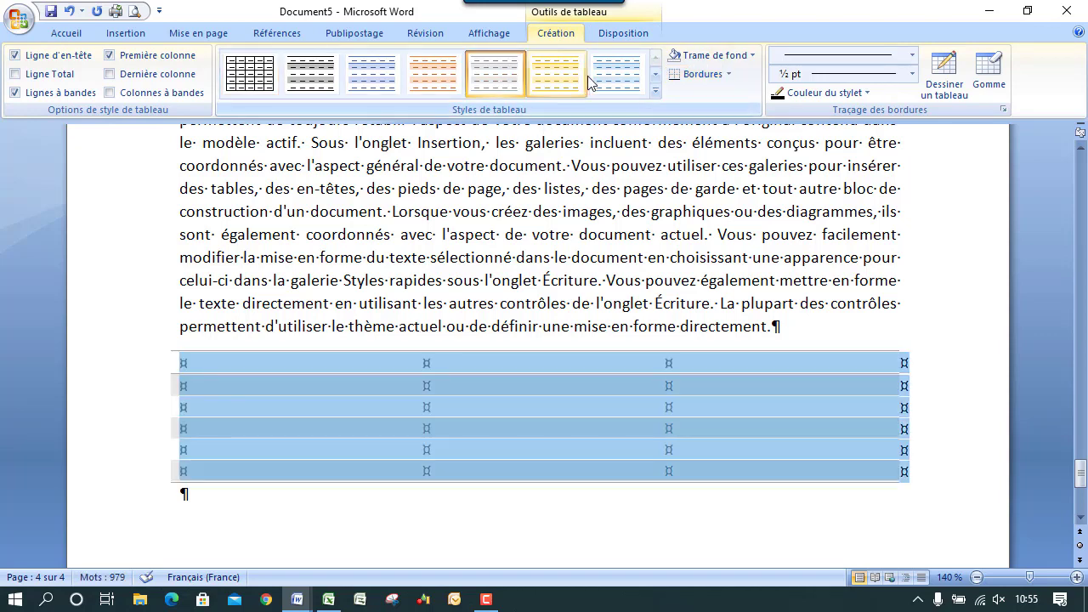
click(614, 77)
click(655, 91)
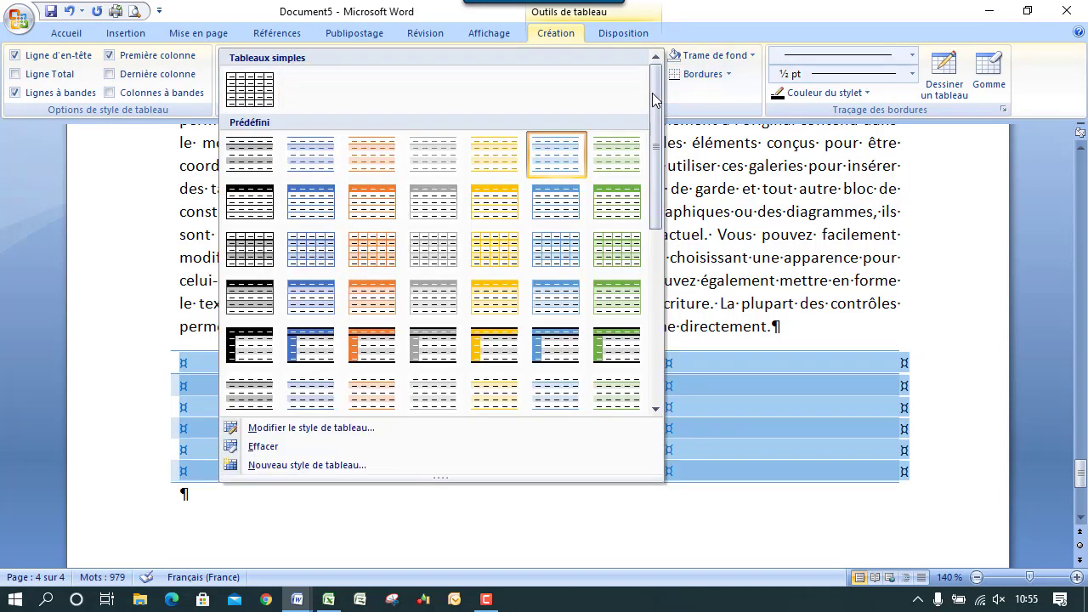
click(258, 349)
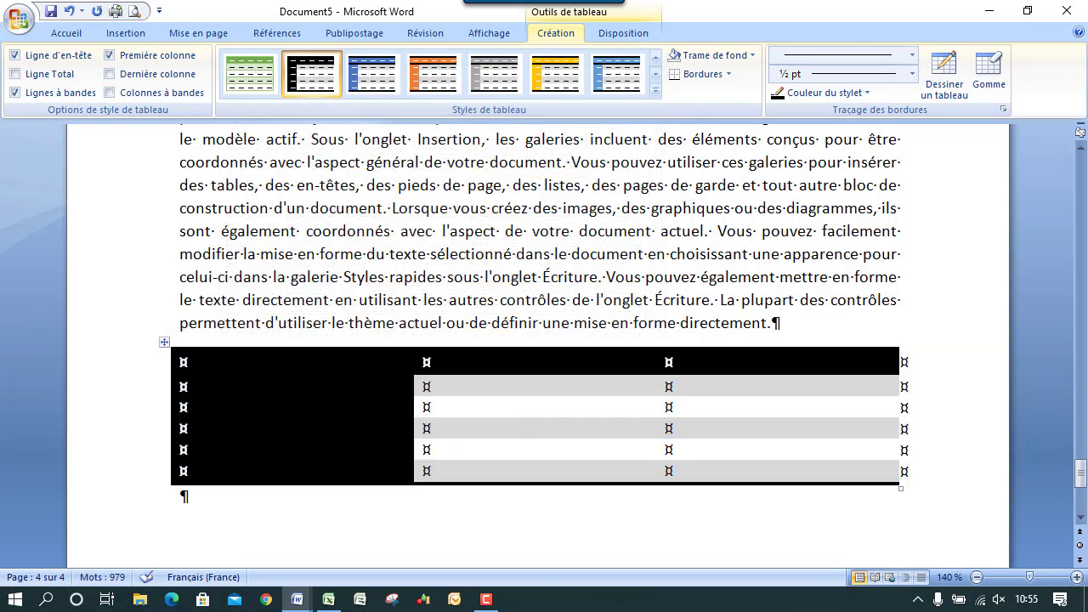
Apply the green banded style with a solid header row to the table and enter the column headings "Région", "Commercial" and "Quantité".
click(164, 342)
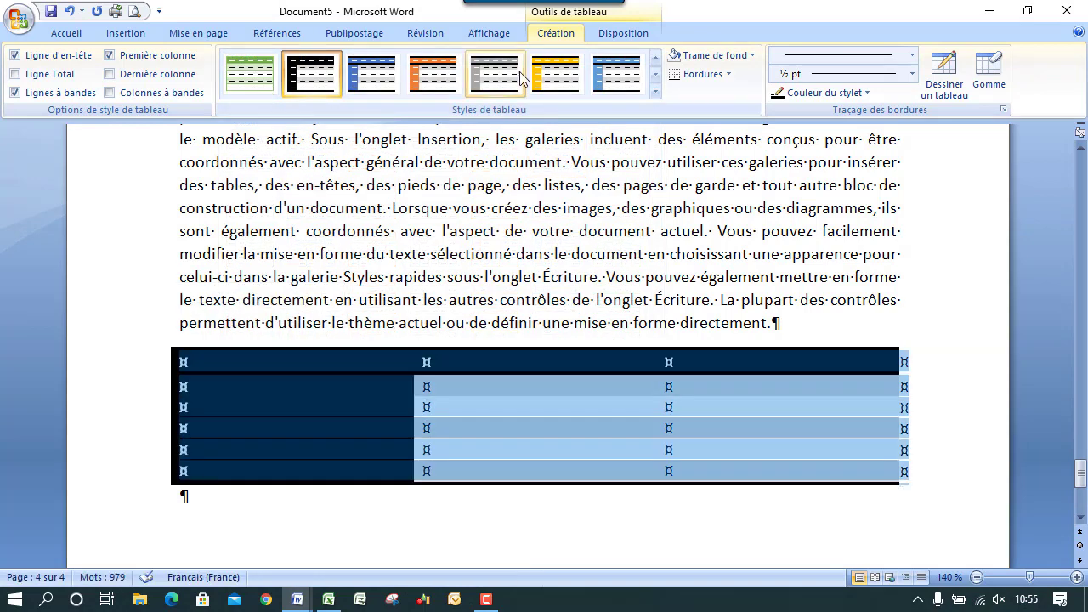
click(251, 76)
click(359, 365)
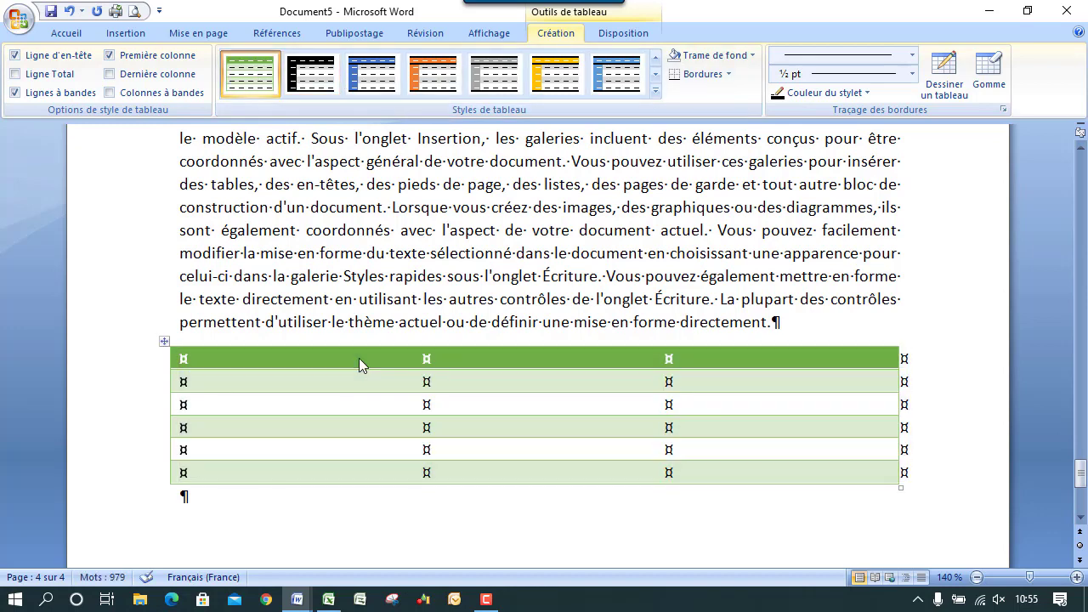
text(Région)
key(Tab)
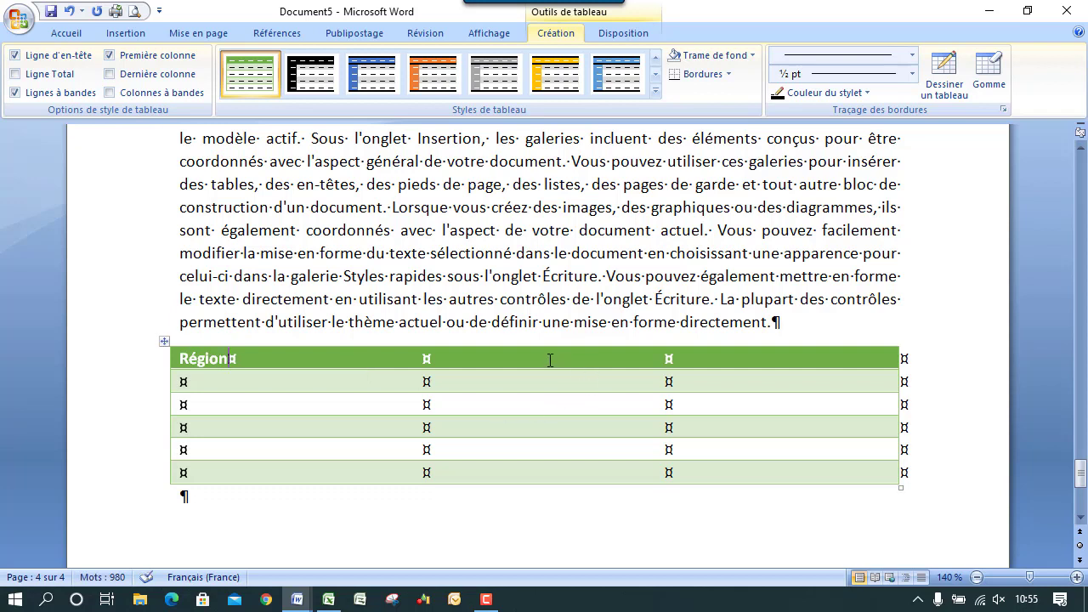
text(Commercial)
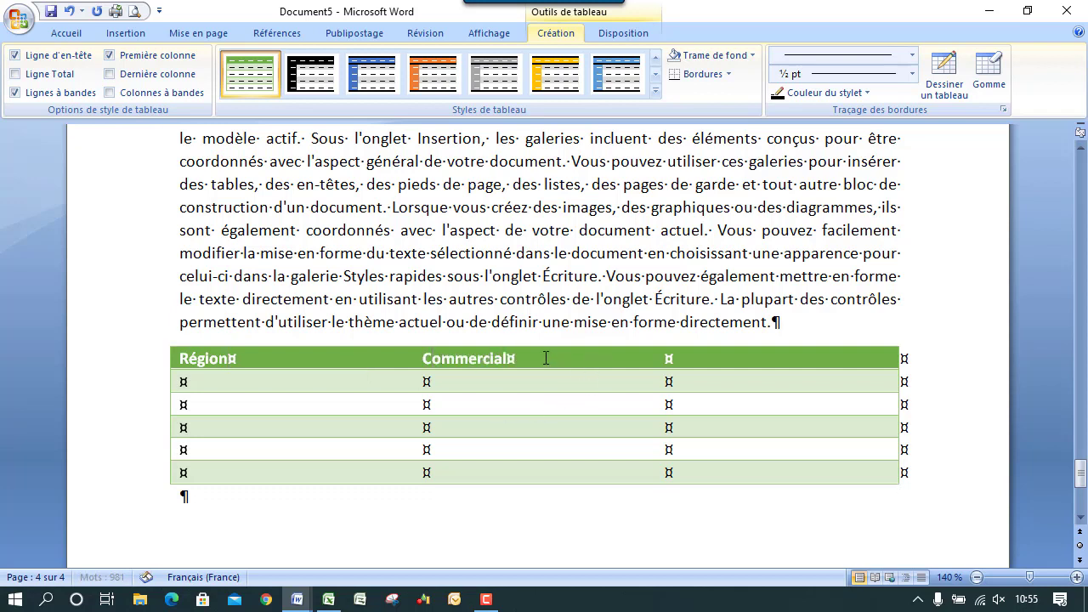
click(766, 355)
text(Quantité)
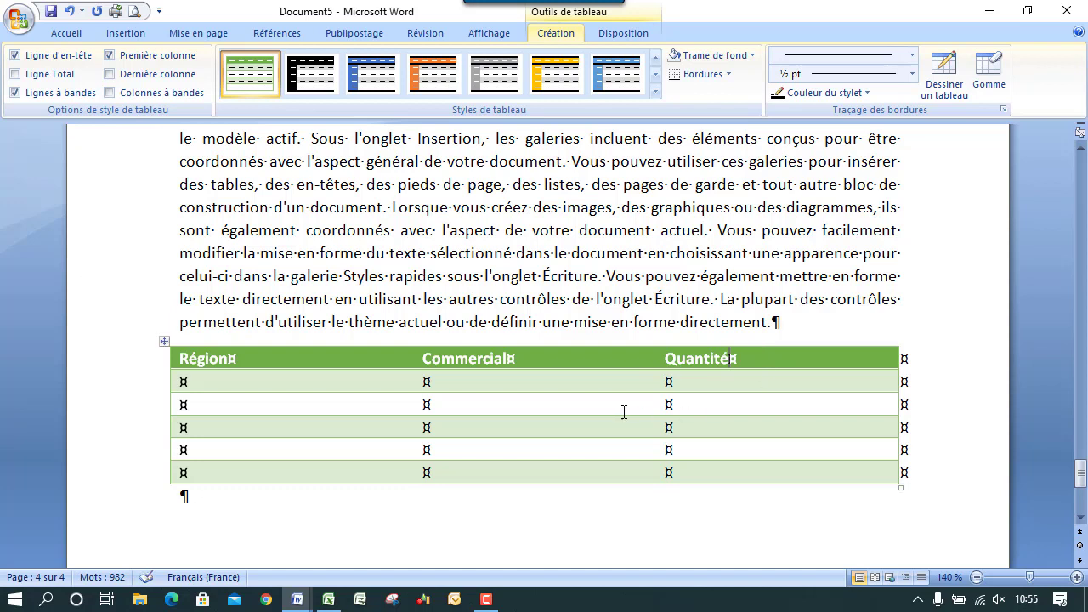
Add a new empty paragraph below the table.
click(622, 412)
click(243, 502)
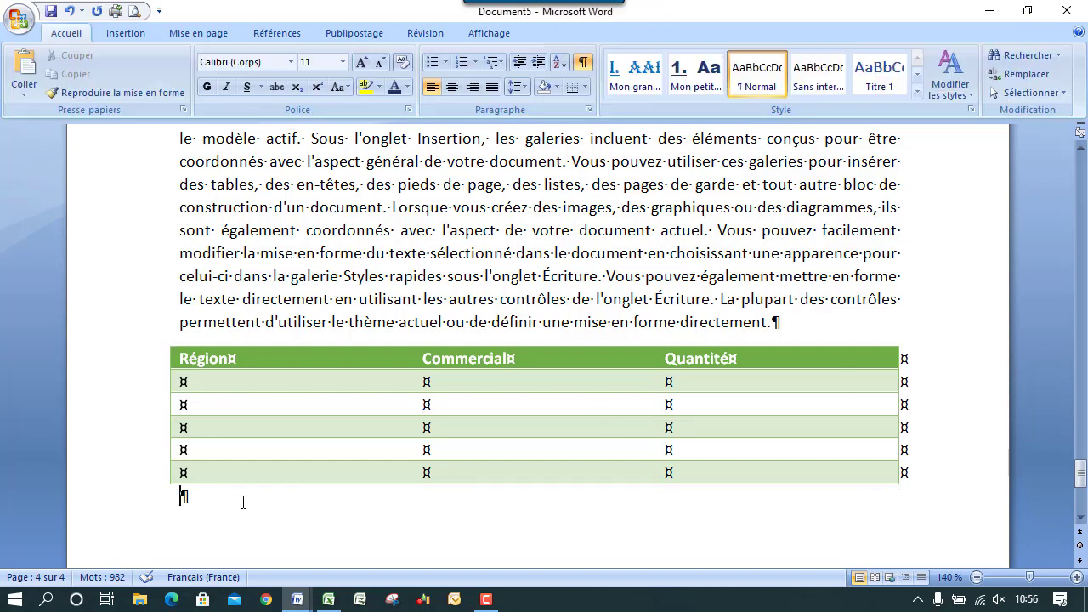
click(255, 401)
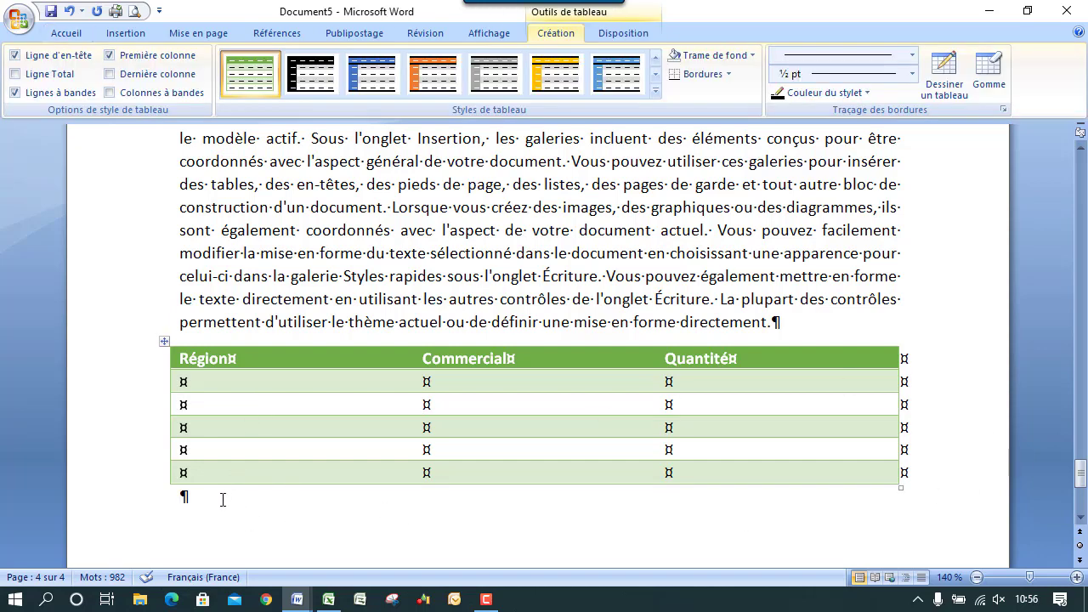
click(218, 499)
key(Return)
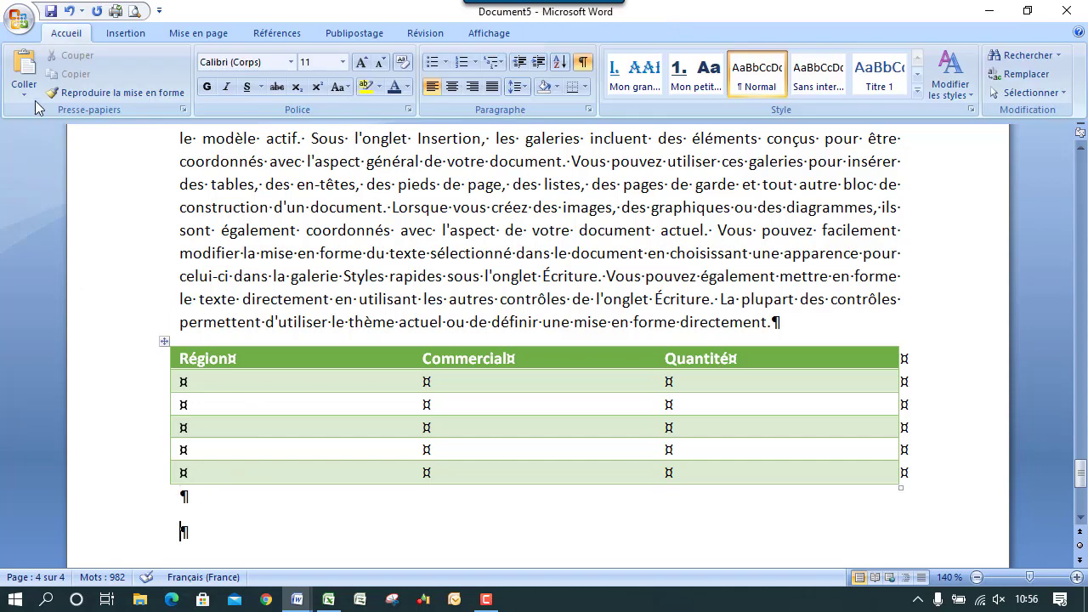
Insert a new embedded object of type "Feuille Microsoft Office Excel" in the empty paragraph below the table.
click(124, 35)
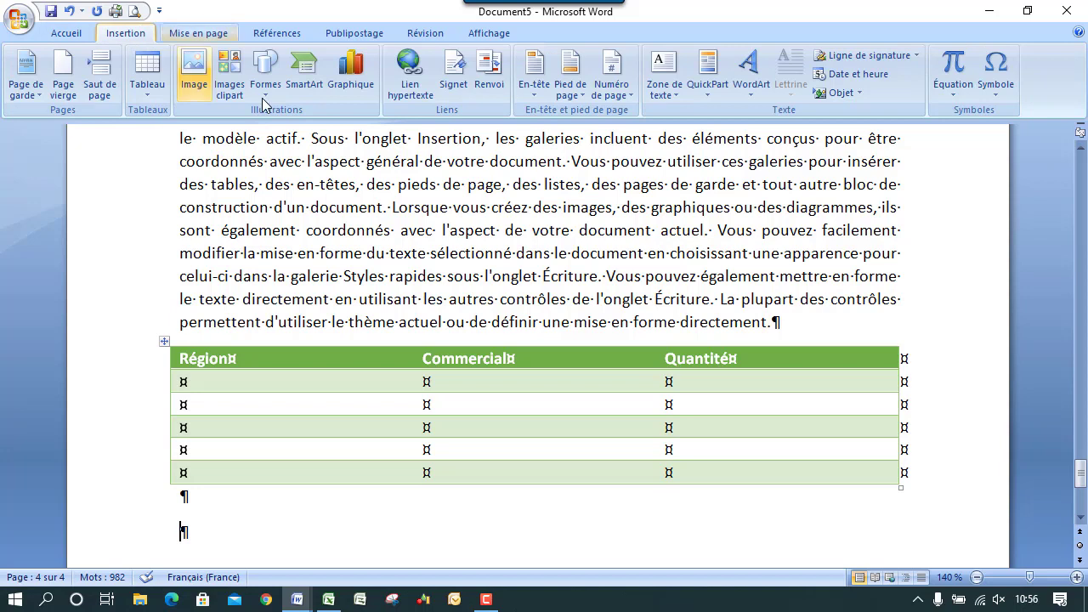
scroll(444, 191, down, 4)
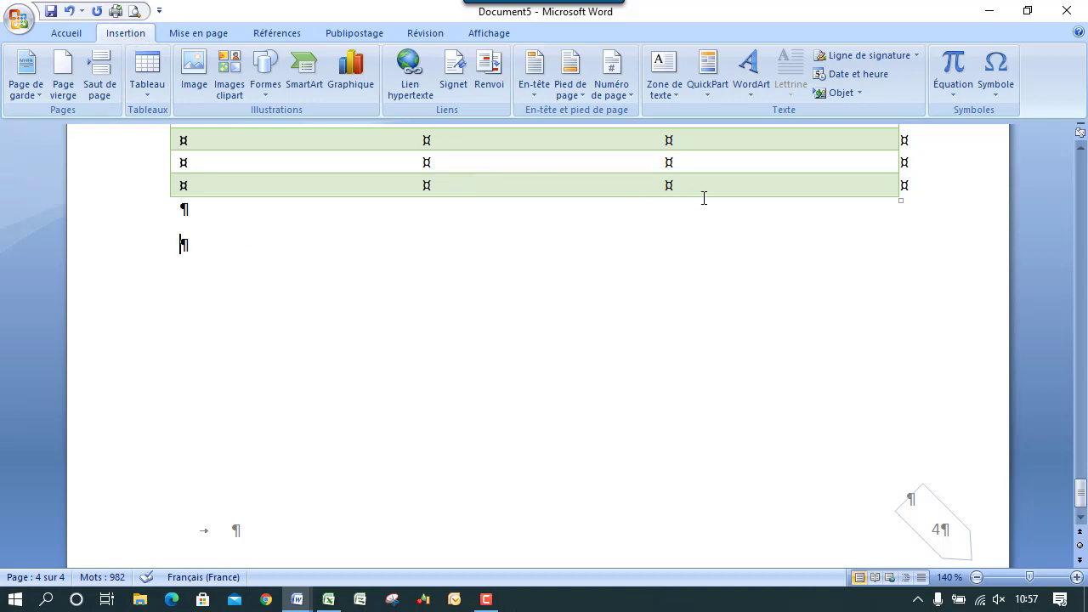
click(861, 91)
click(857, 113)
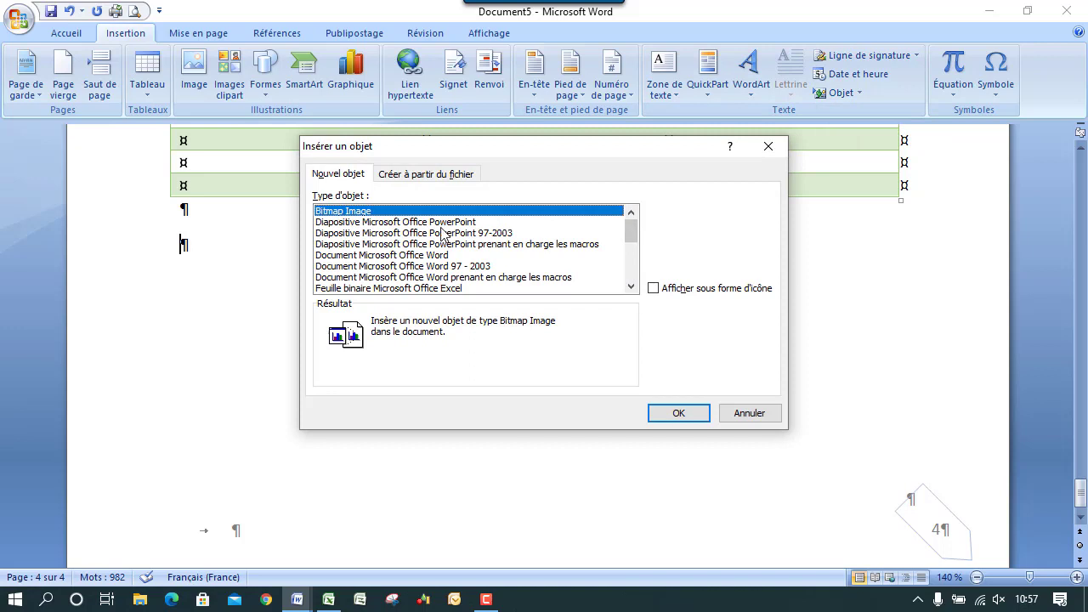
click(631, 287)
click(631, 288)
click(631, 287)
click(631, 287)
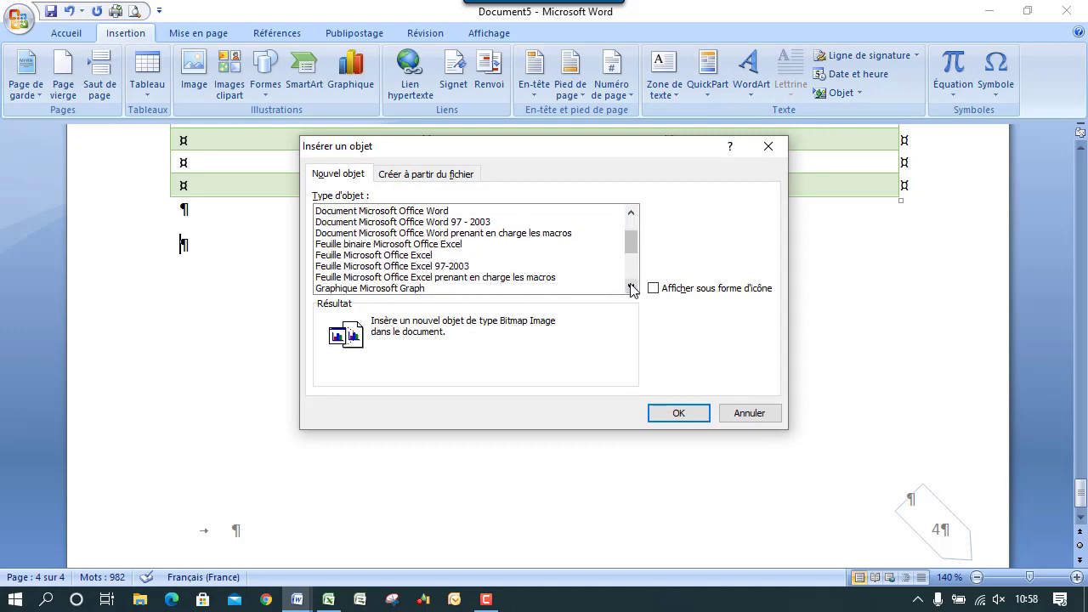
click(403, 256)
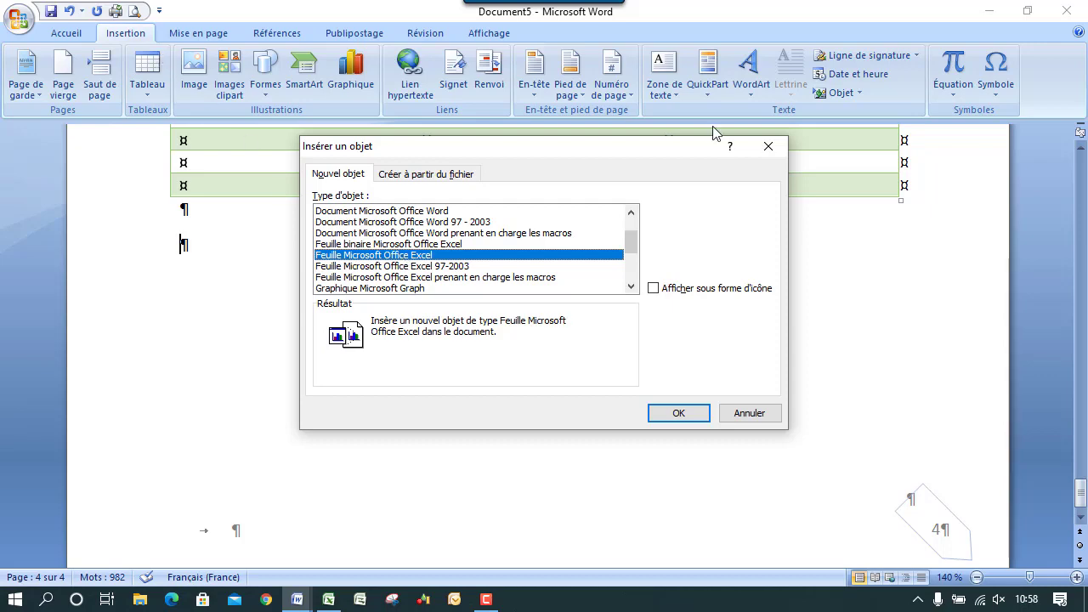
click(690, 414)
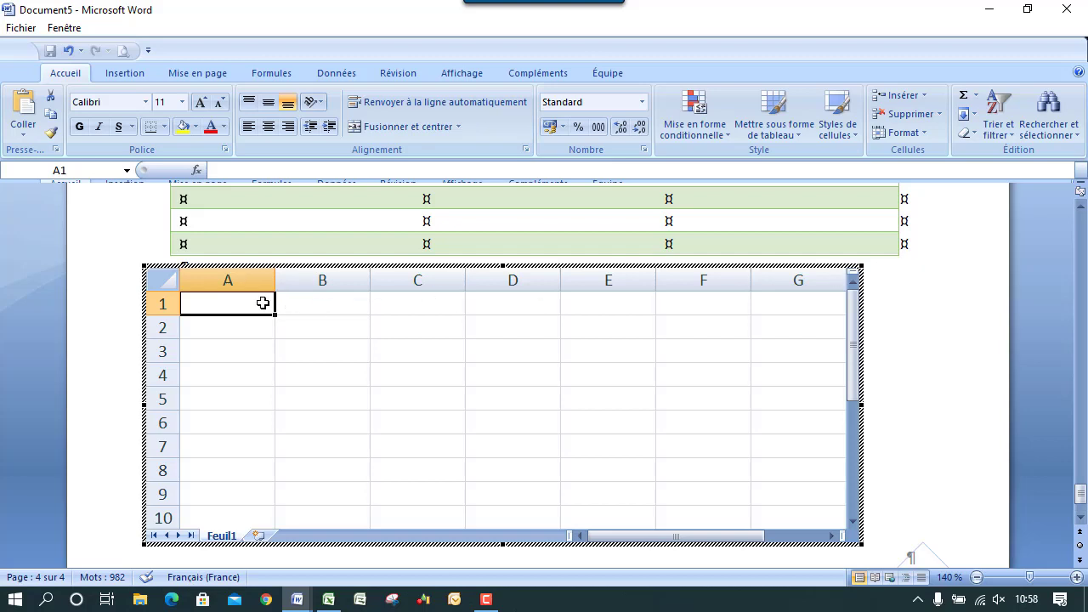
Enter the column headings "Région", "Commercial" and "CA" in cells A1 to C1 of the embedded sheet.
text(Ré)
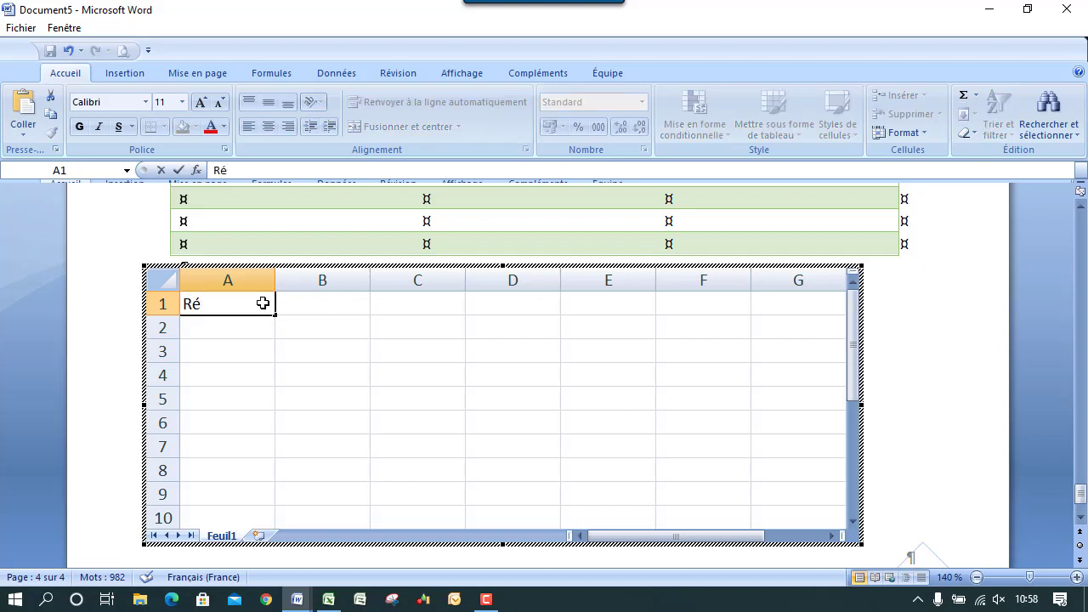
text(gion)
click(323, 309)
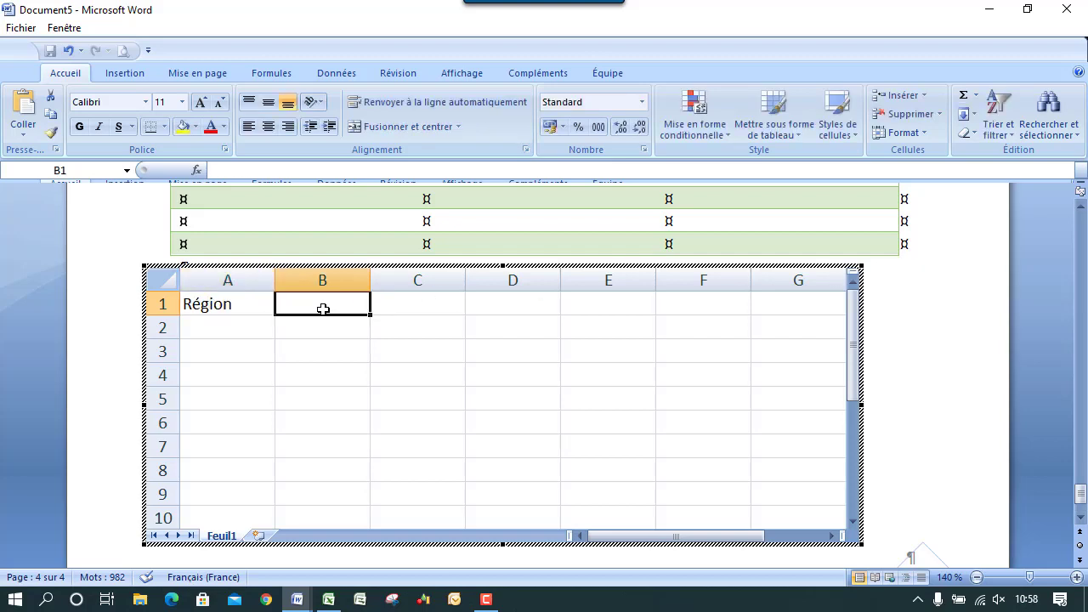
text(C)
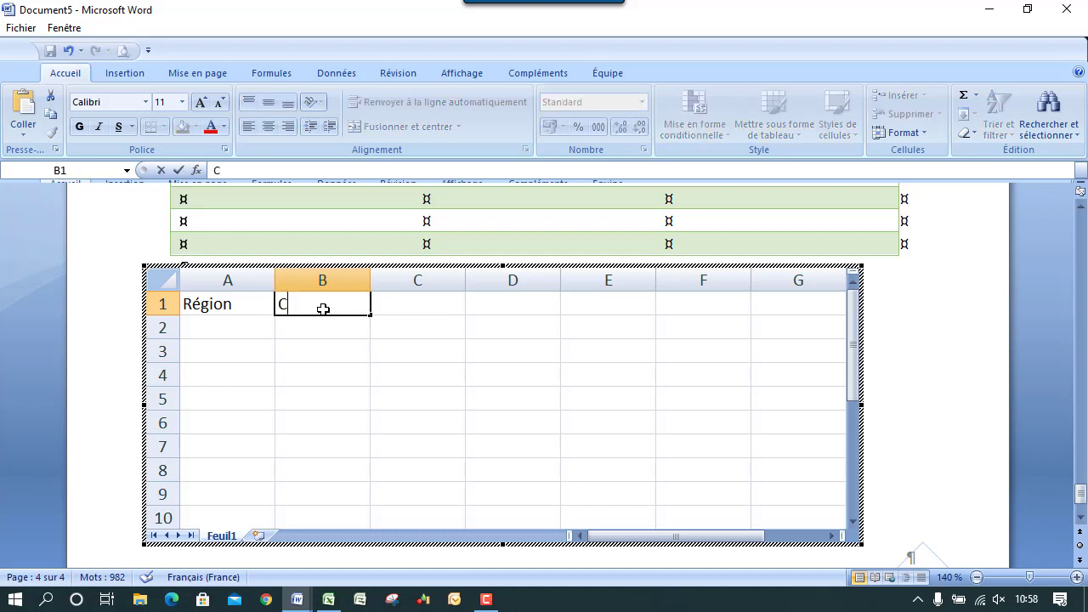
text(ommercial)
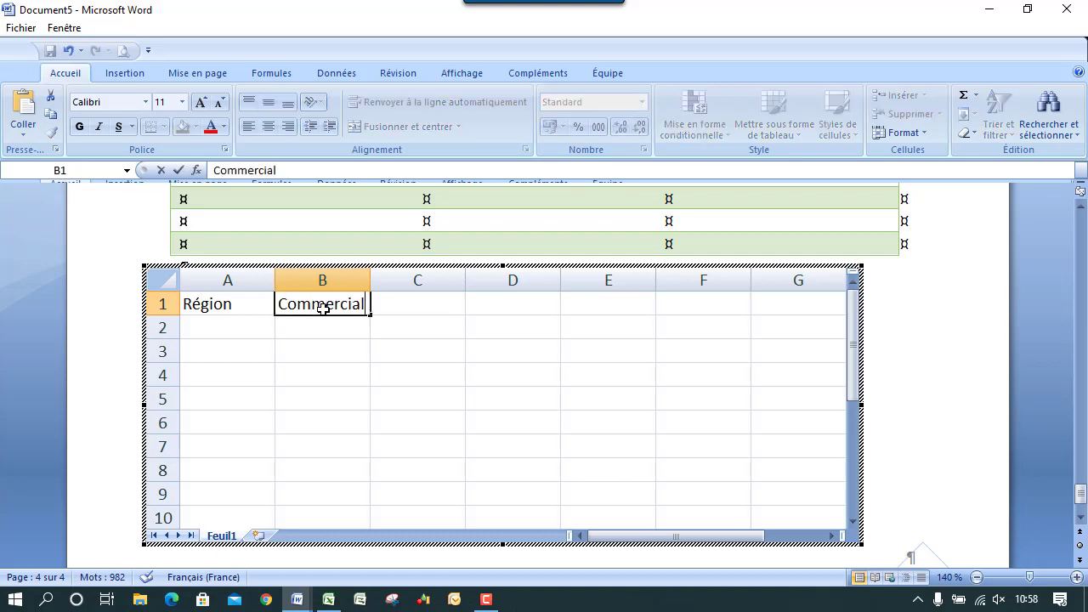
click(438, 308)
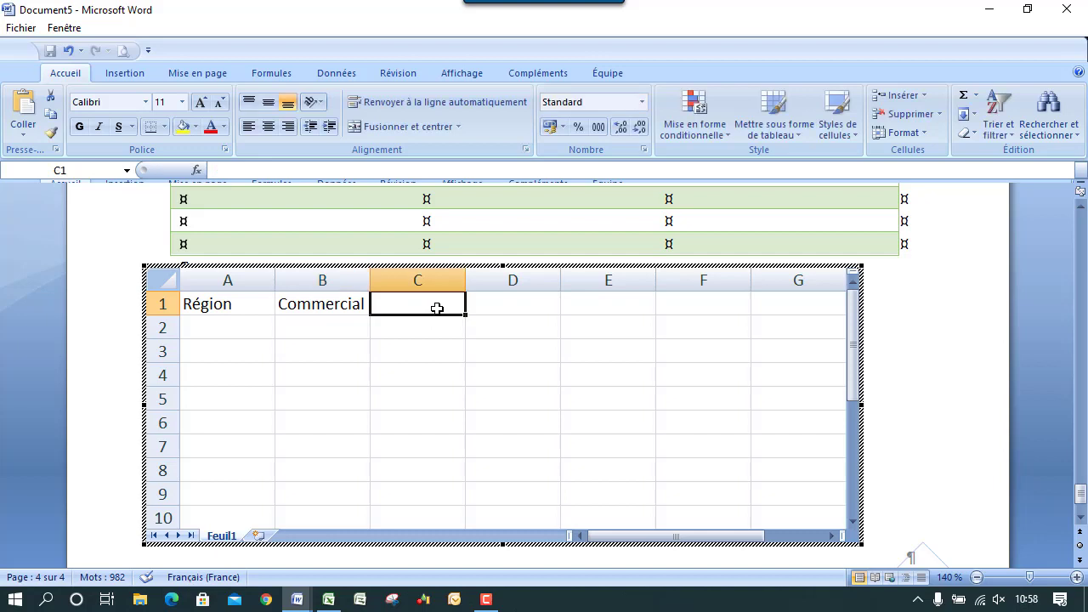
text(Qu)
key(BackSpace)
key(BackSpace)
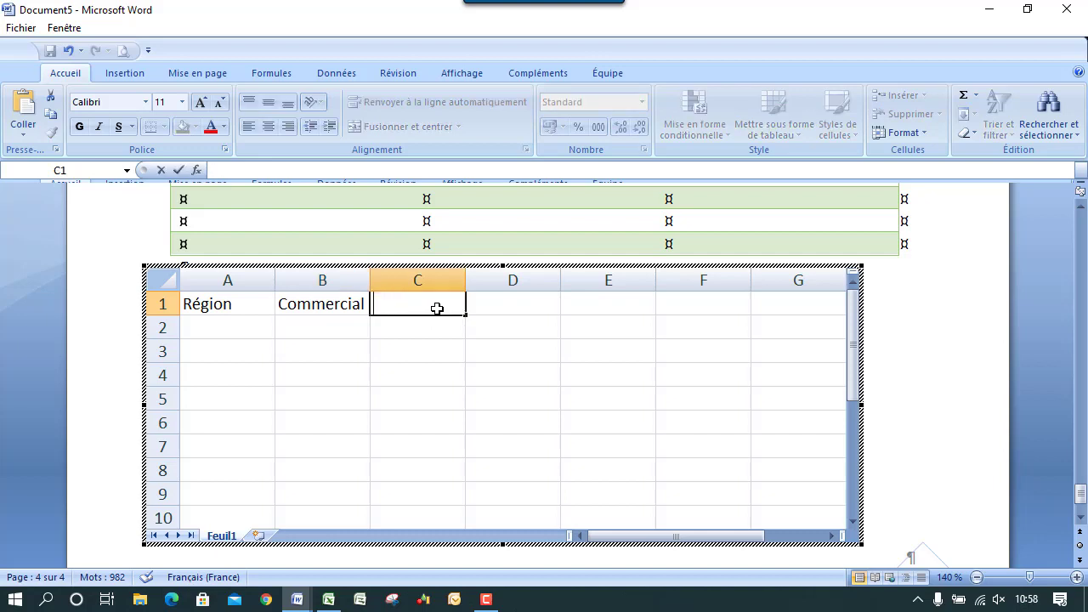
text(CA)
click(399, 360)
Enter the regions "Casablanca", "Rabat" and "Marrakech" in cells A2 to A4.
click(248, 327)
text(C)
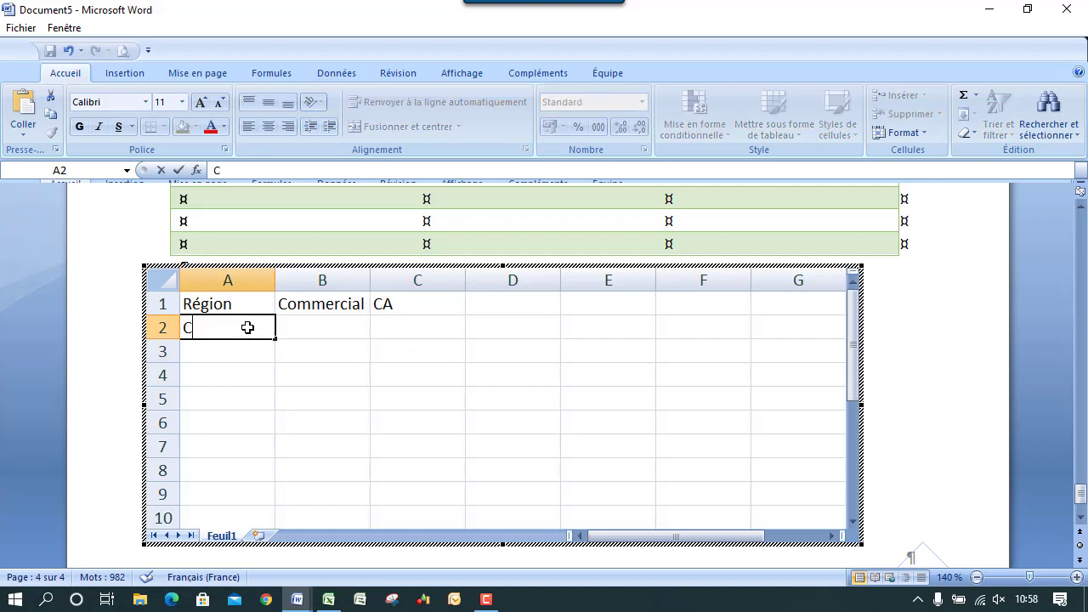
text(asablanca)
click(224, 358)
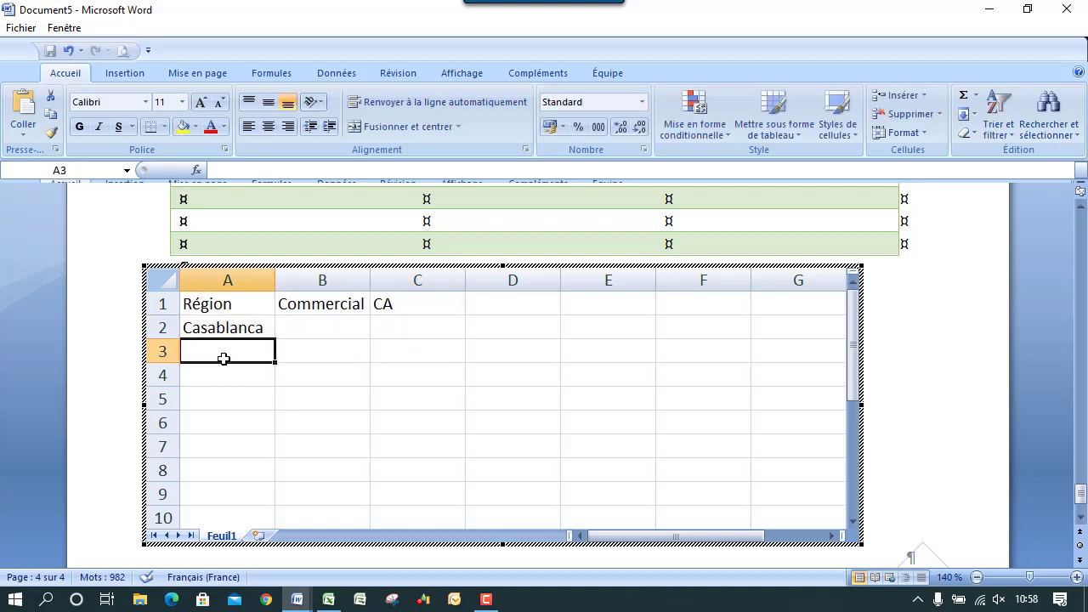
text(Rabat)
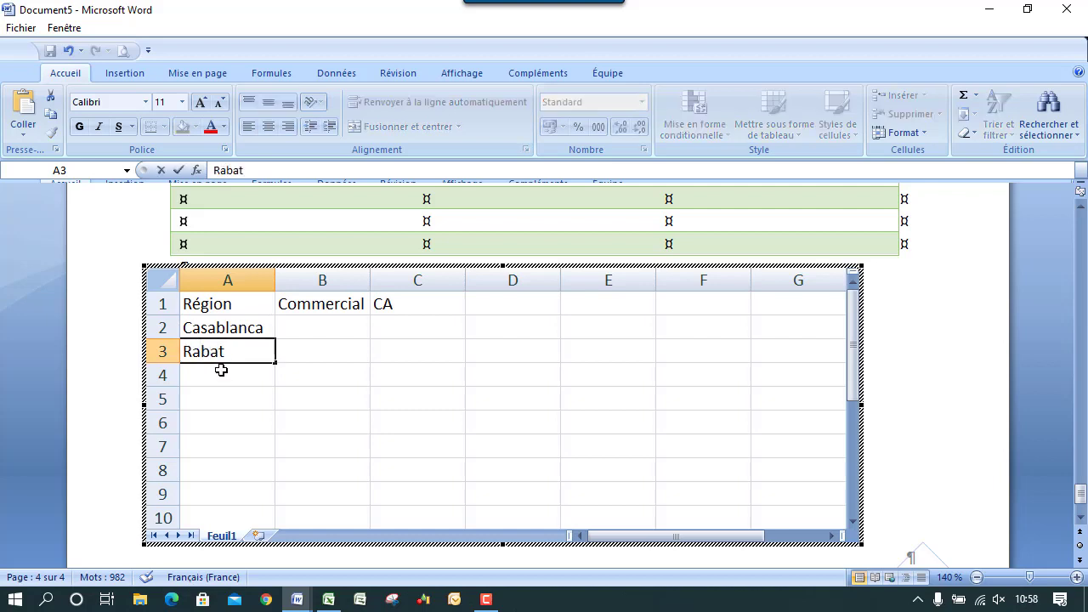
click(222, 375)
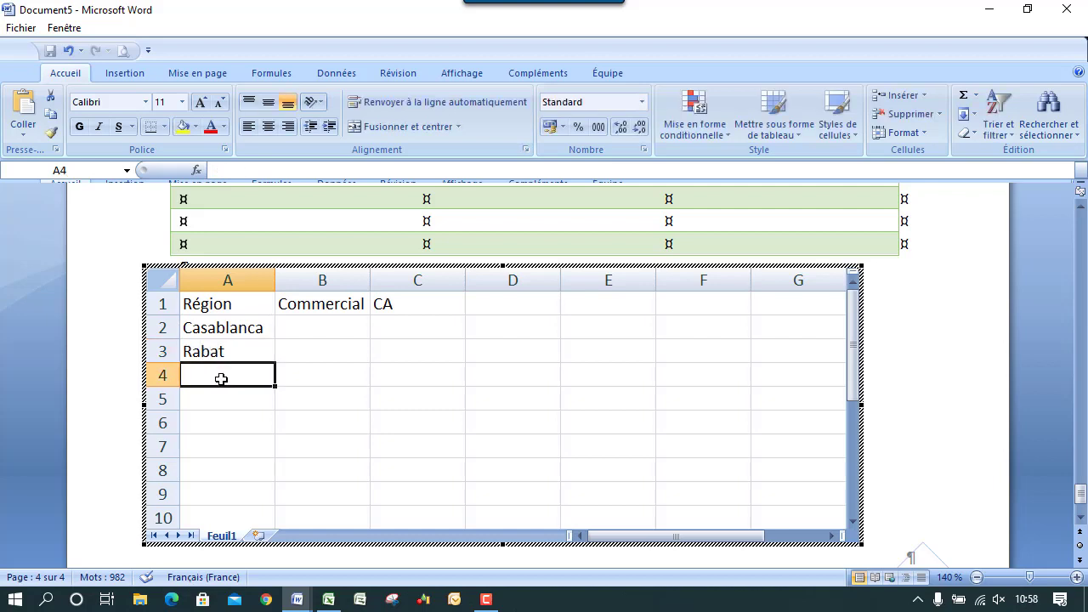
text(Marra)
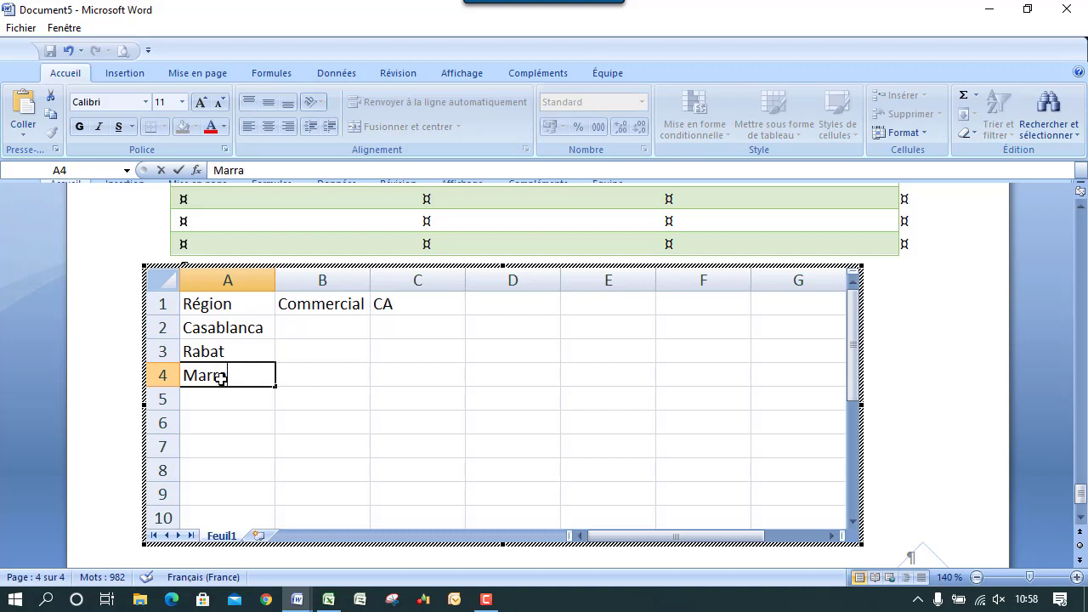
text(kech)
Fill in a salesperson's name for each of the three regions in cells B2 to B4.
click(341, 322)
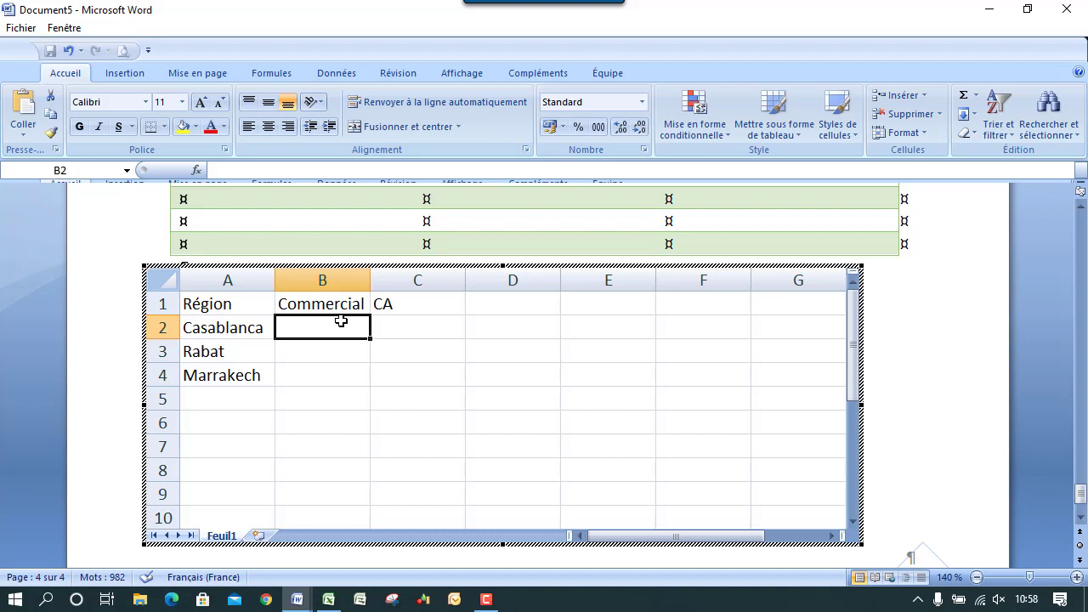
text(H)
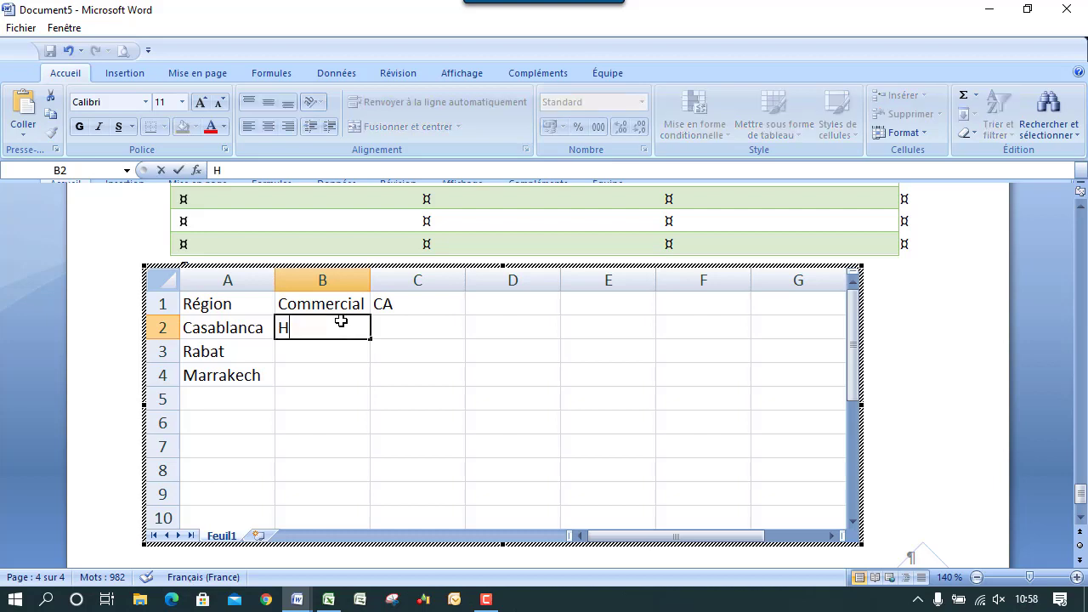
text(arouda)
click(334, 355)
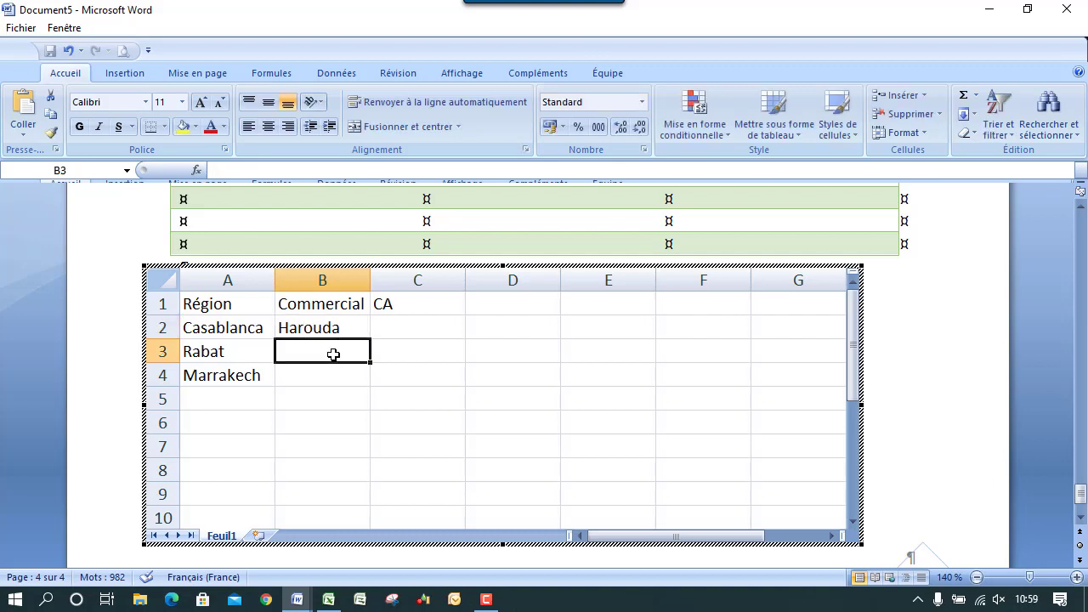
text(Kamal)
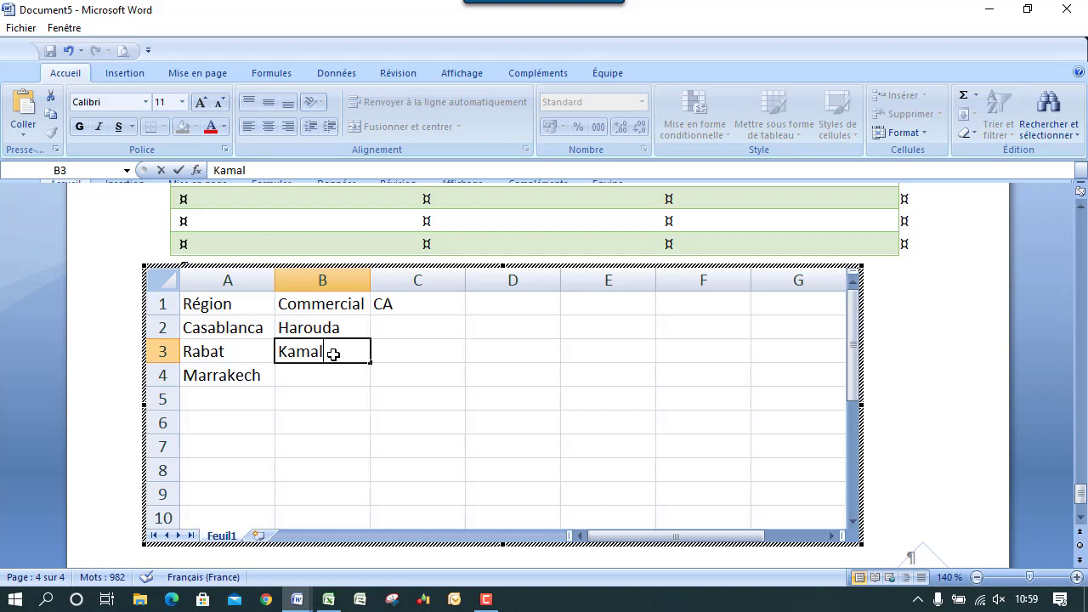
click(336, 383)
text(S)
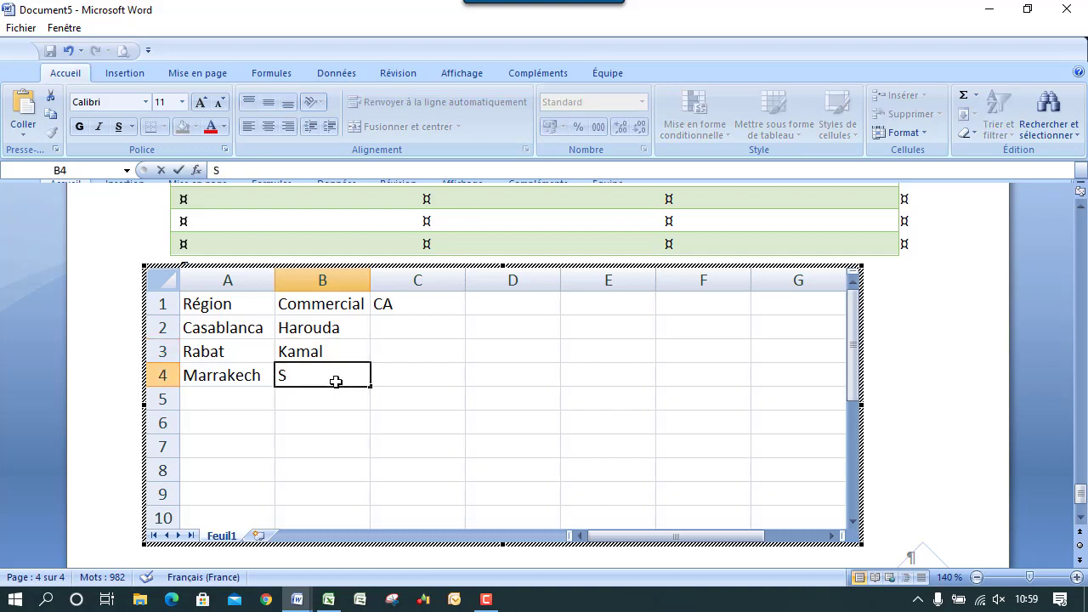
text(amir)
Enter the CA amounts 100000, 200000 and 200876 in cells C2 to C4.
click(425, 334)
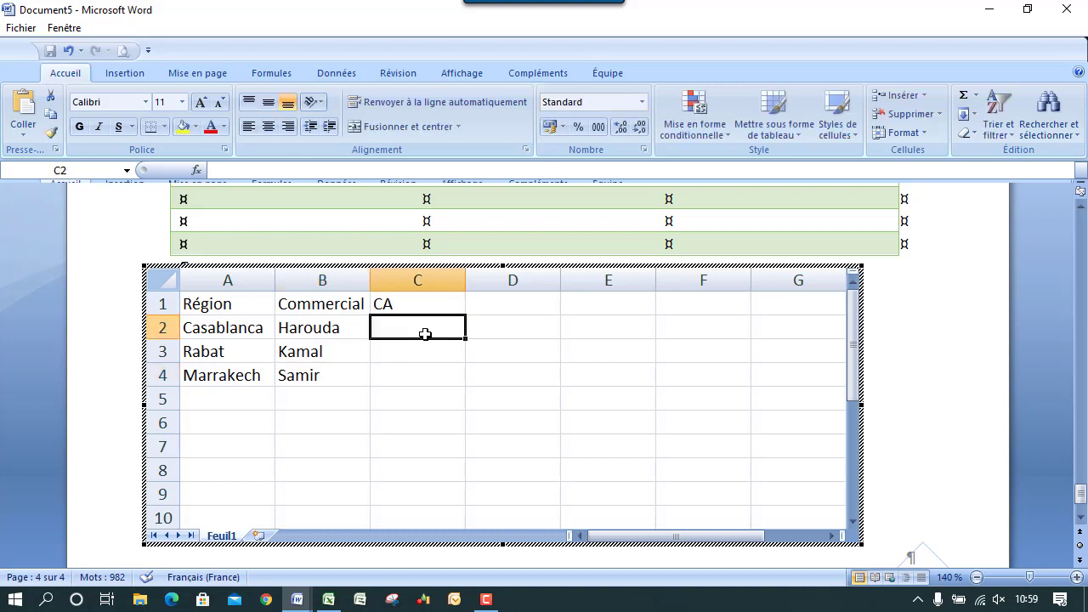
text(100000)
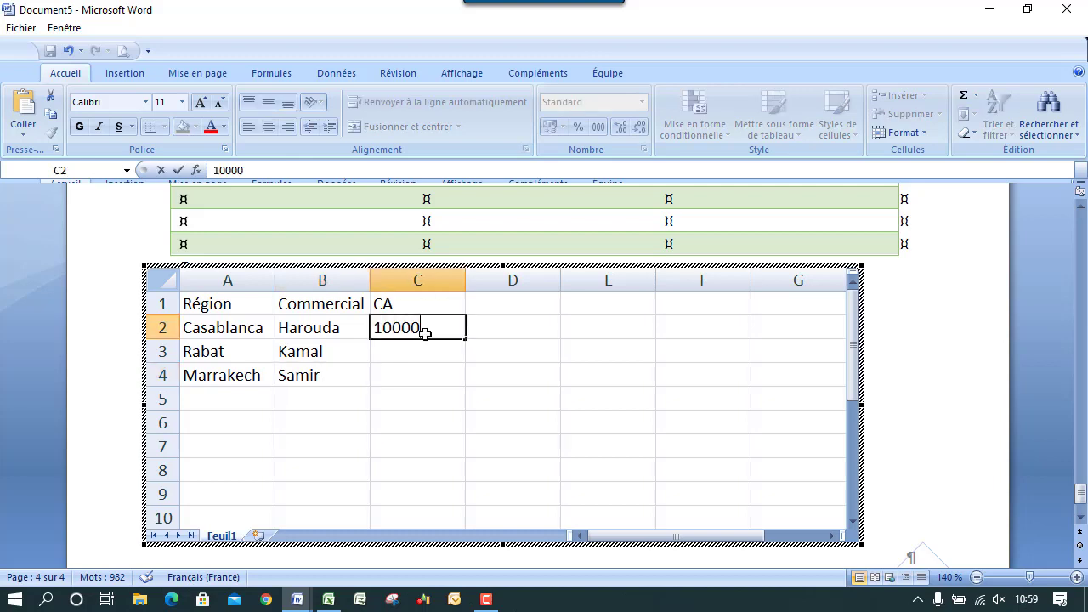
click(415, 357)
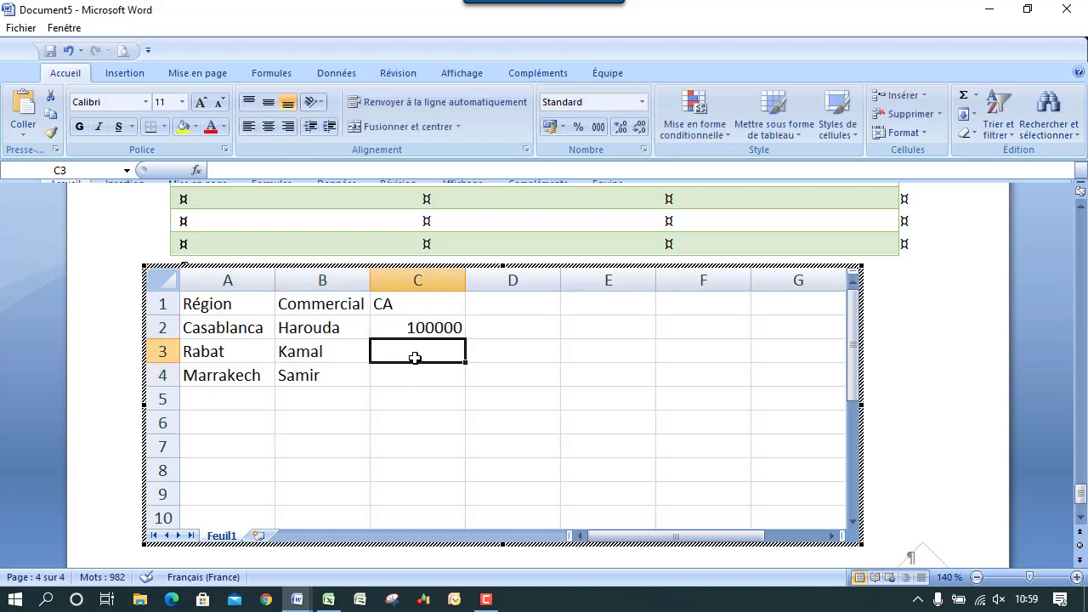
text(200000)
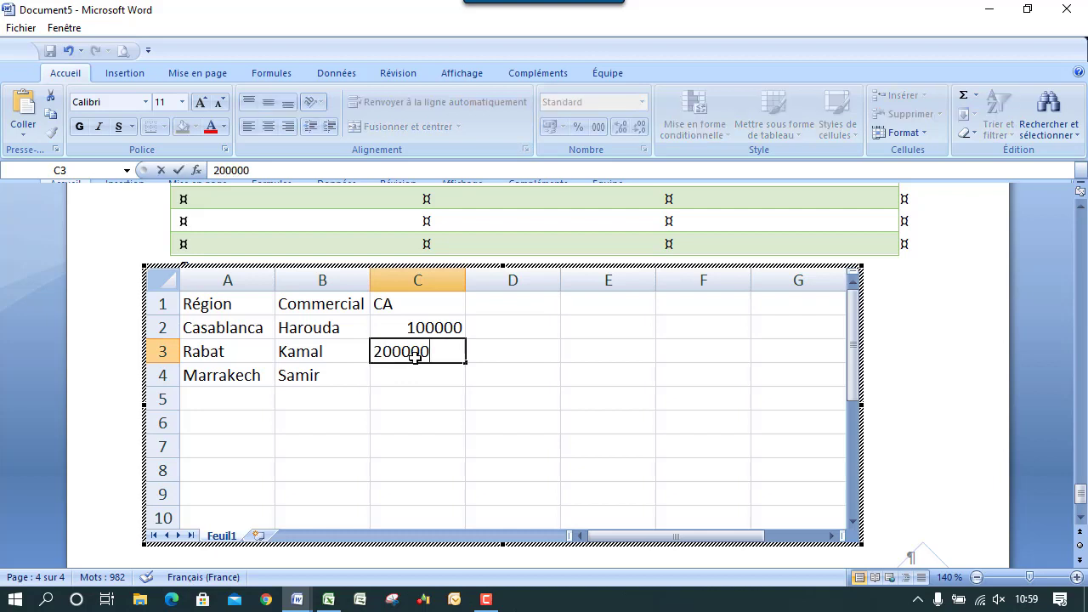
click(415, 376)
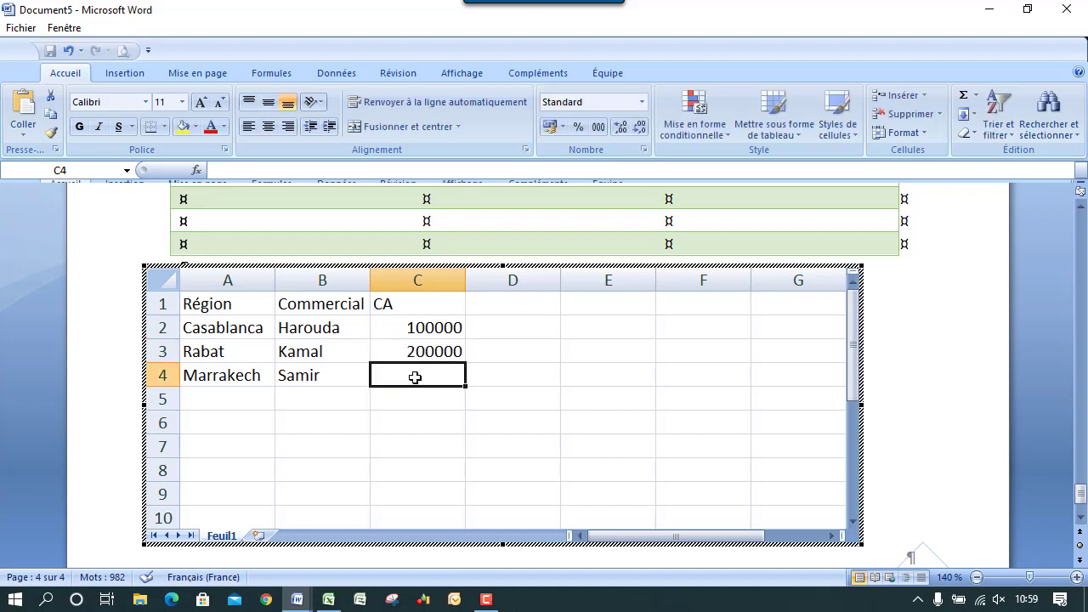
text(200)
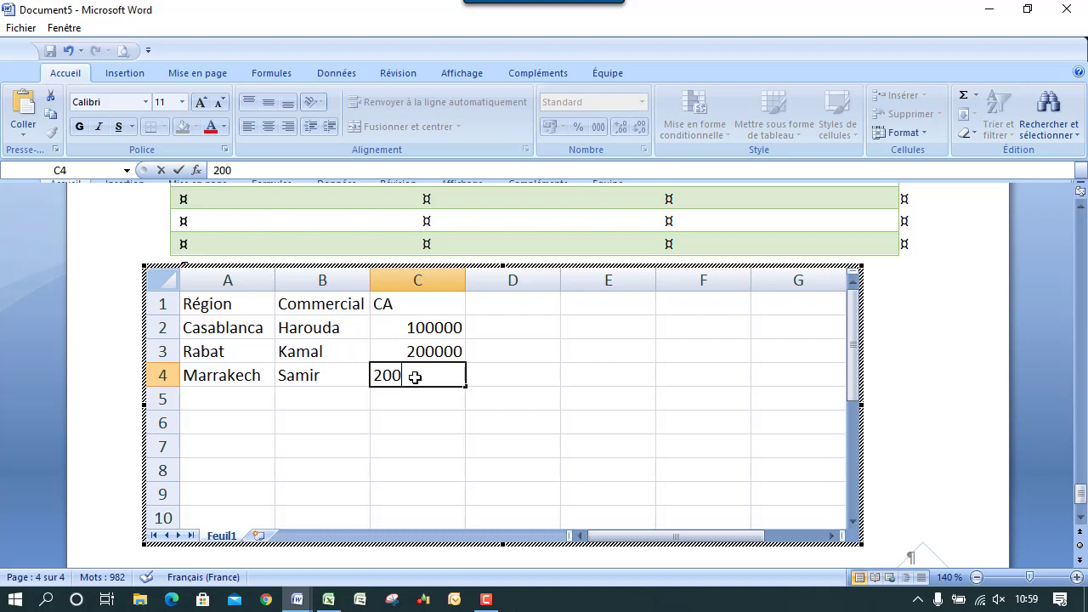
text(876)
click(449, 417)
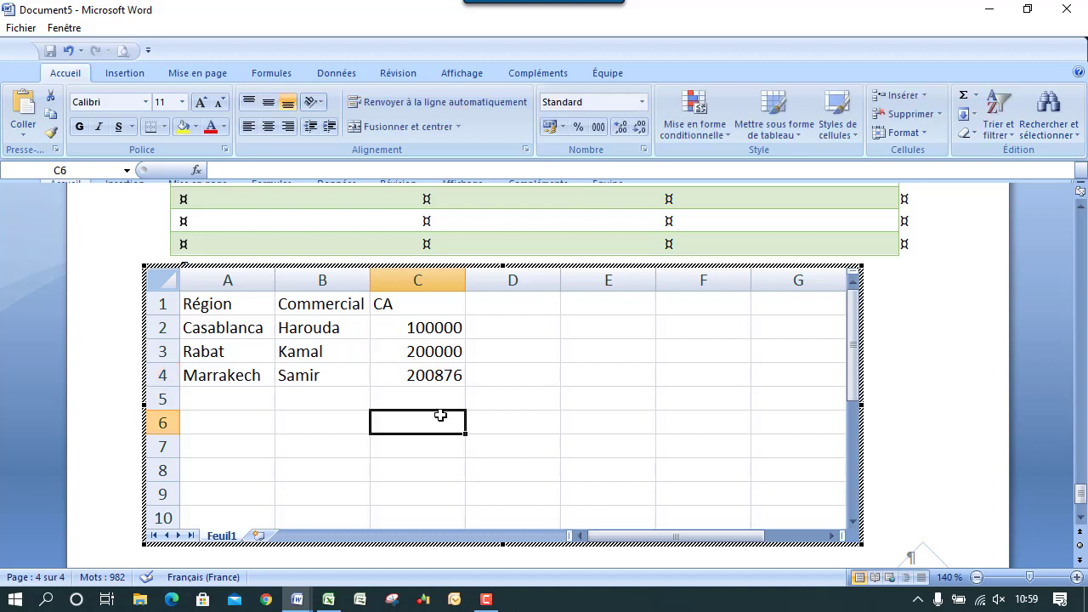
double_click(430, 330)
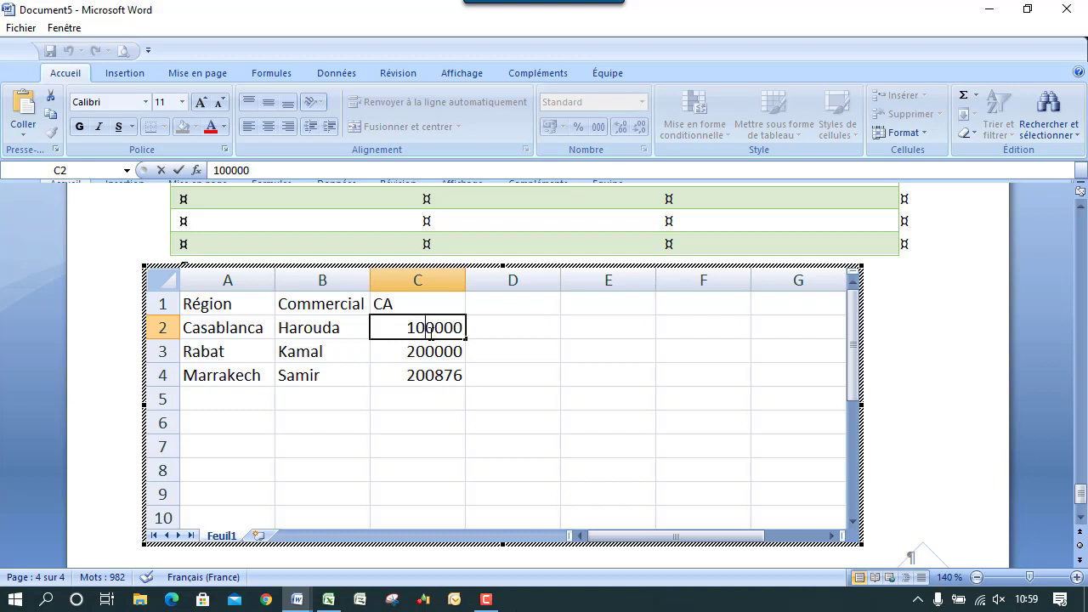
click(345, 407)
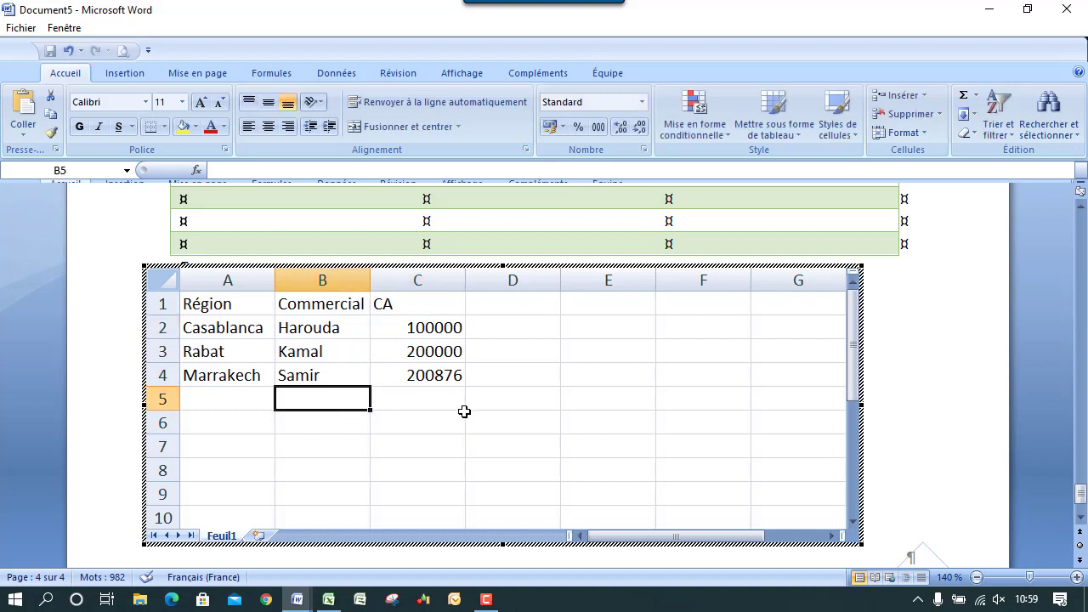
Total the CA amounts in cell C6 with the formula =SOMME(C2:C4).
click(395, 429)
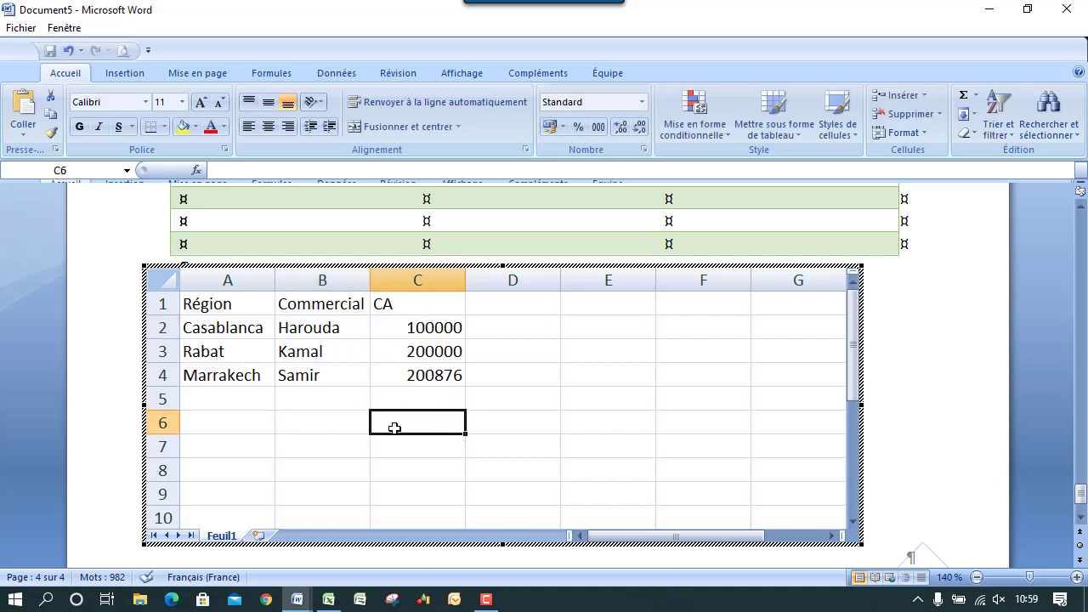
text(=)
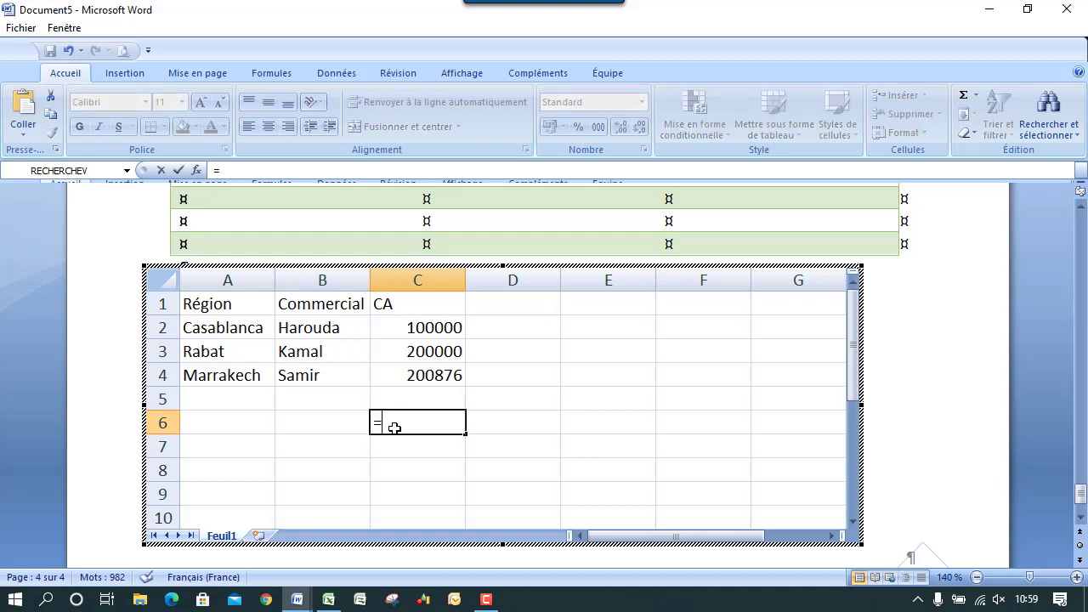
text(so)
key(Tab)
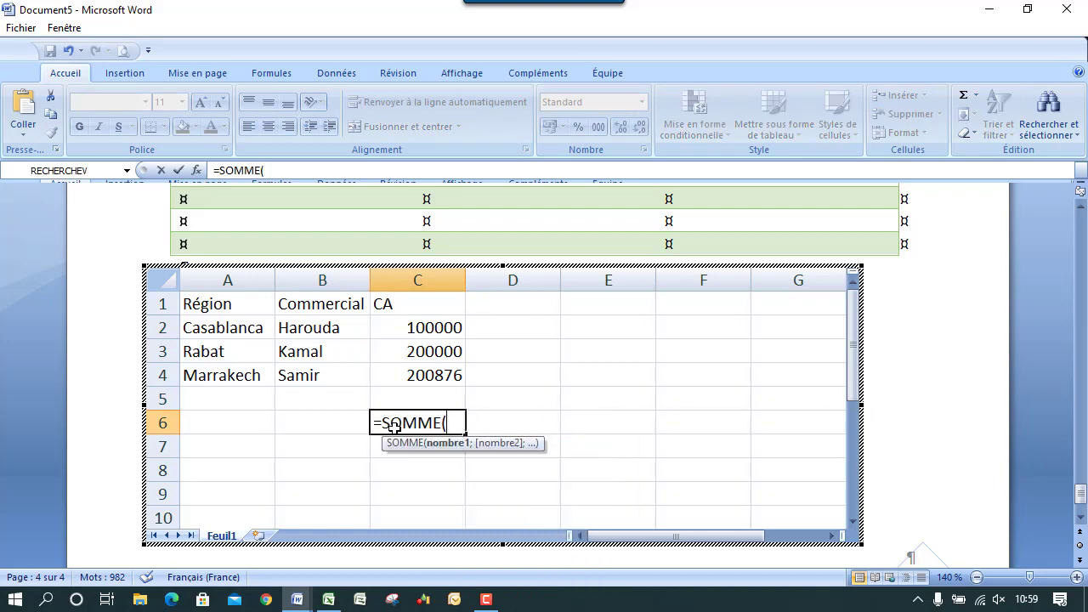
drag(437, 330, 437, 372)
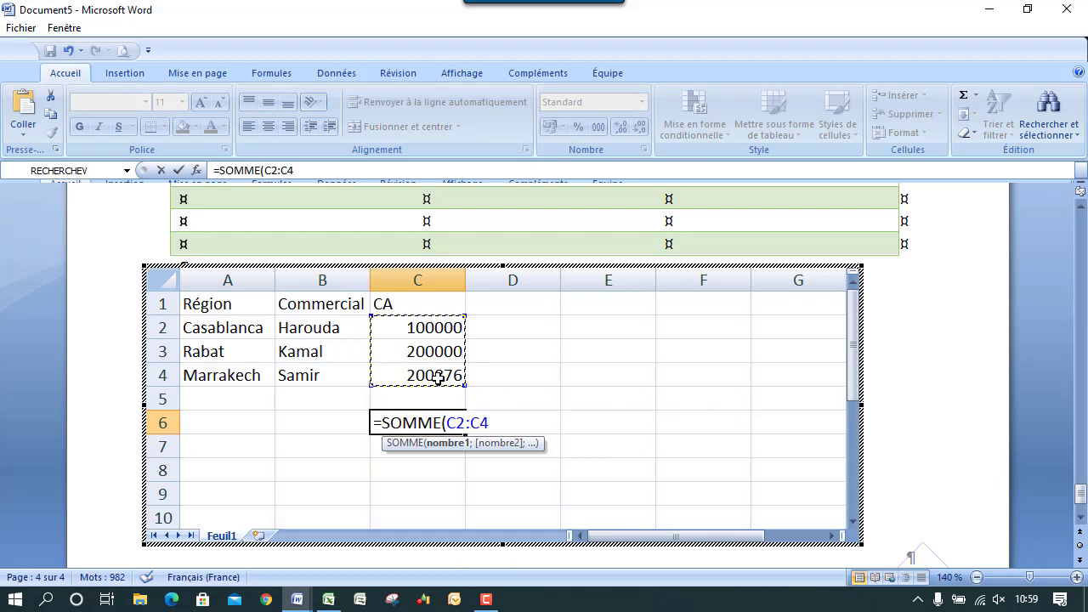
text())
key(Return)
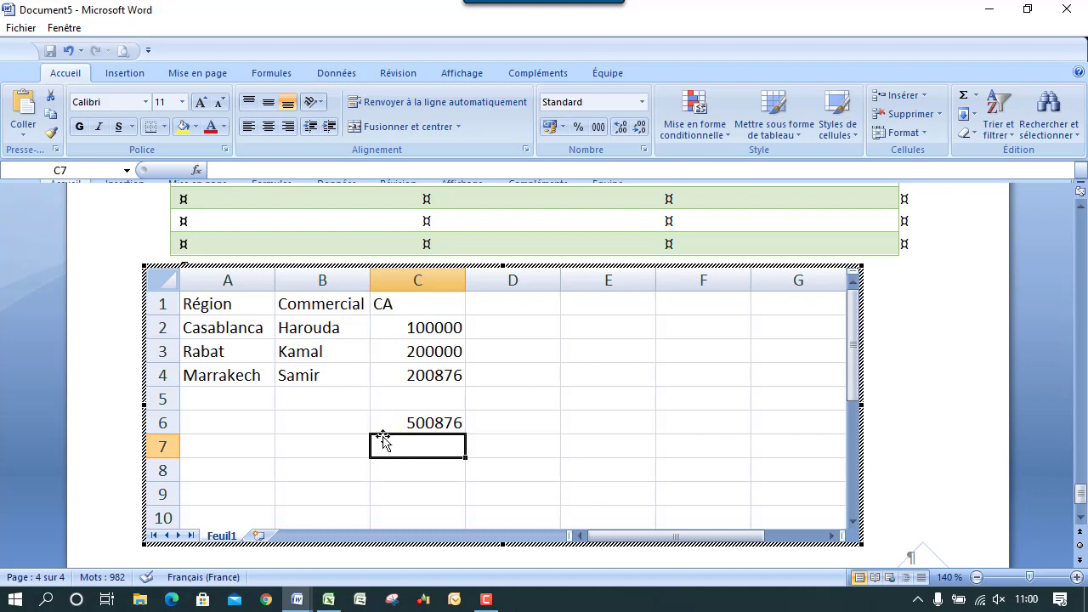
Set outer and interior borders in the cell format for range A1:C6 of the embedded worksheet.
click(405, 424)
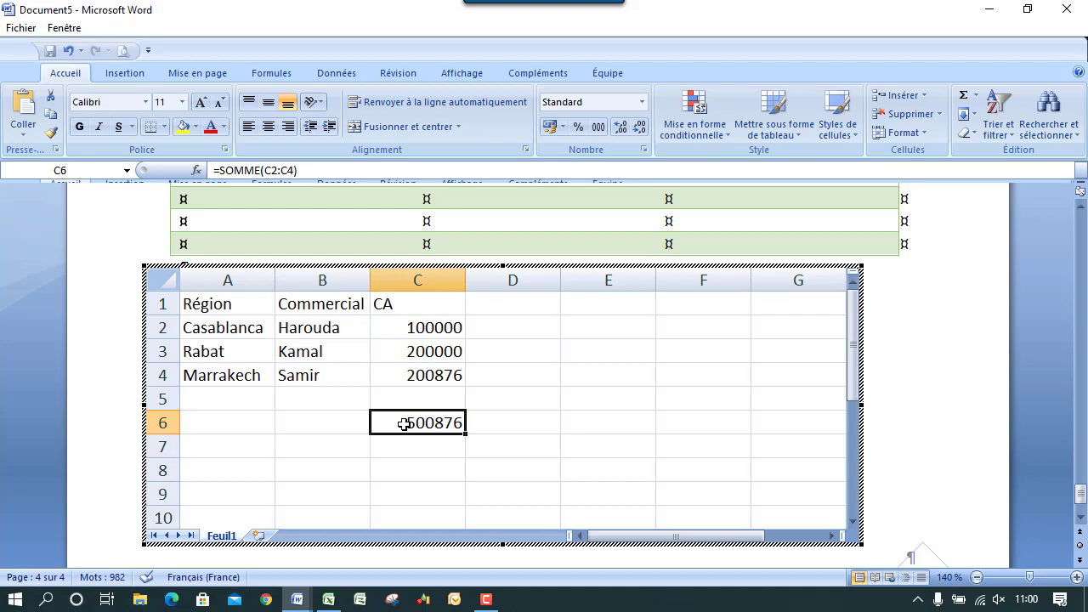
click(610, 446)
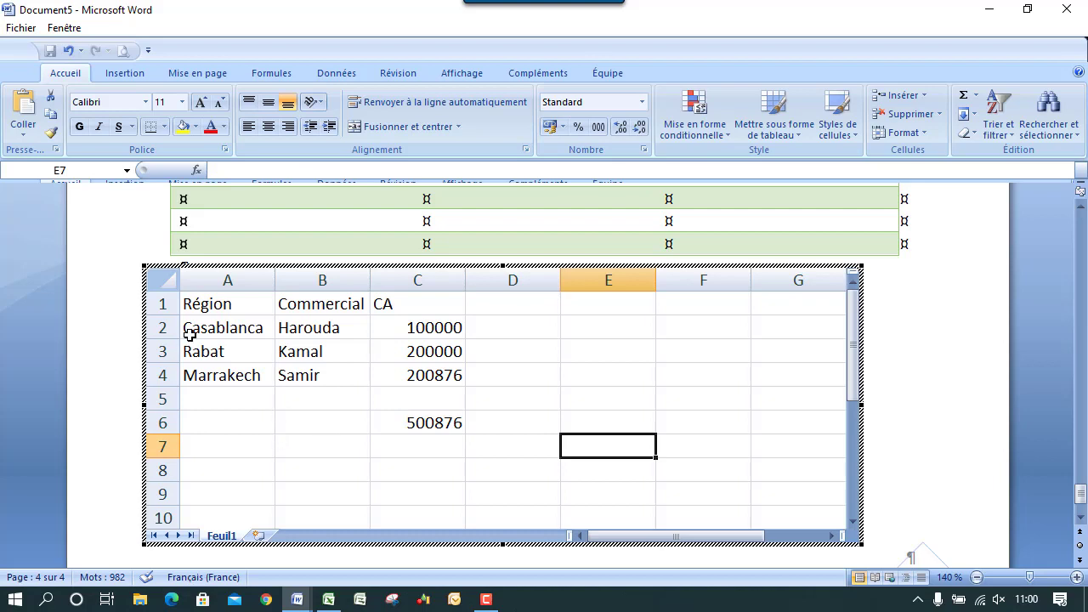
mouse_move(218, 299)
mouse_down()
mouse_move(360, 355)
mouse_move(412, 423)
mouse_up()
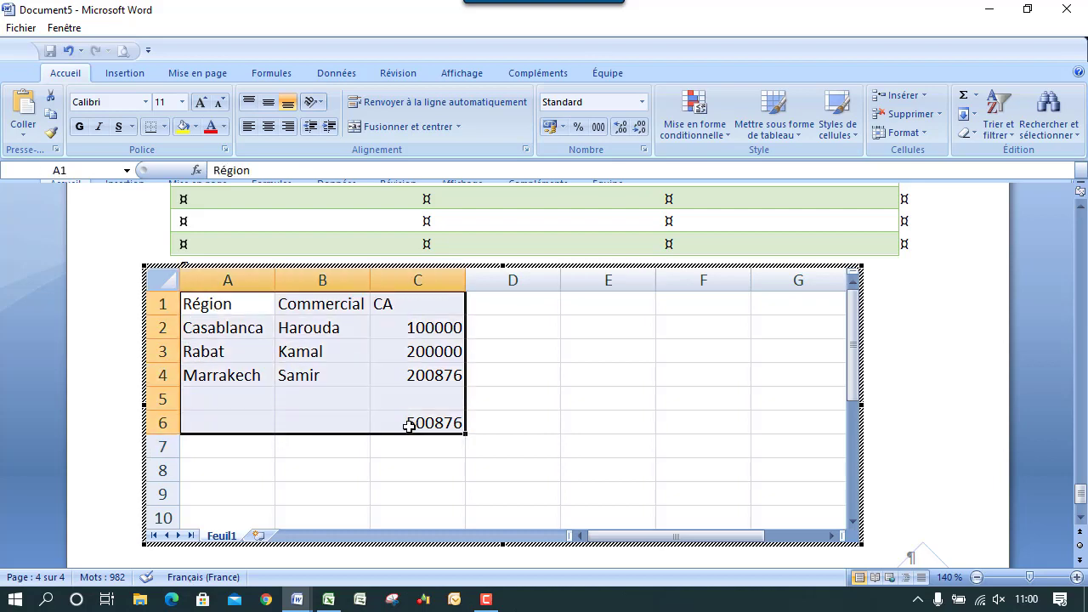
right_click(396, 364)
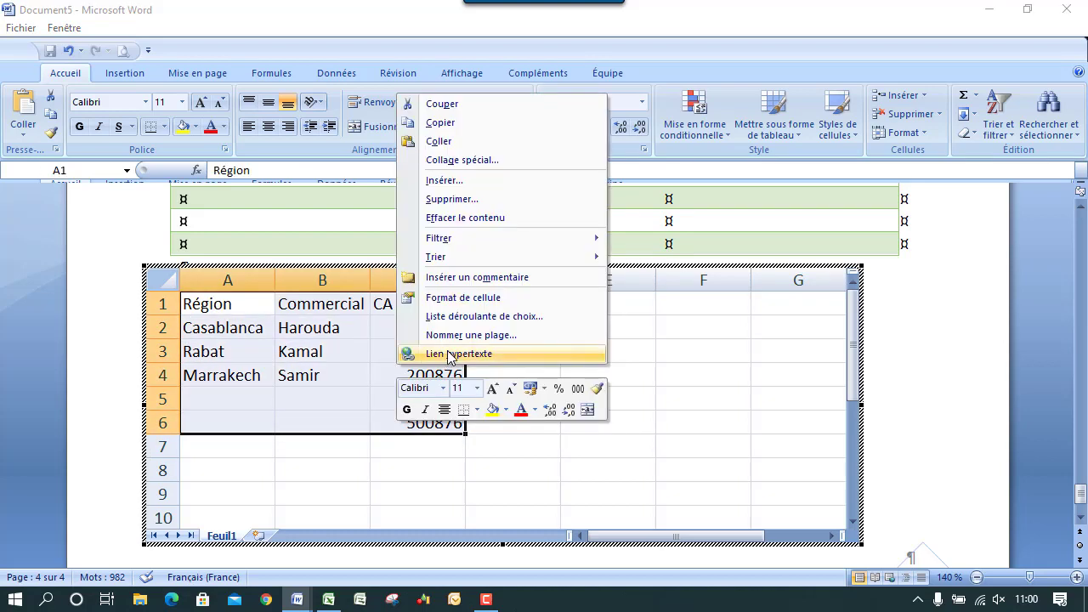
click(457, 299)
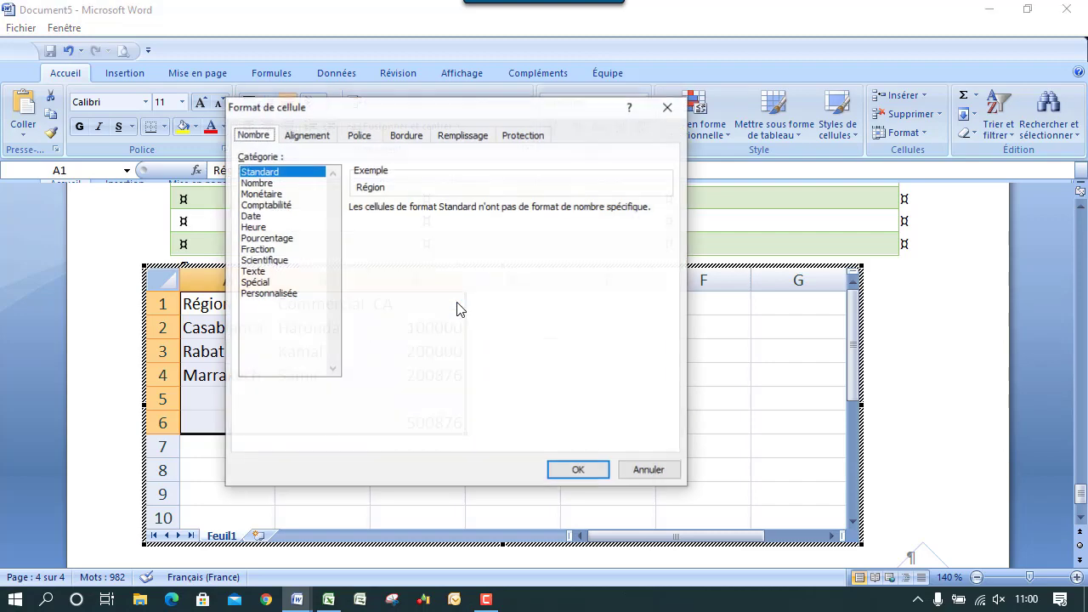
drag(396, 114, 679, 118)
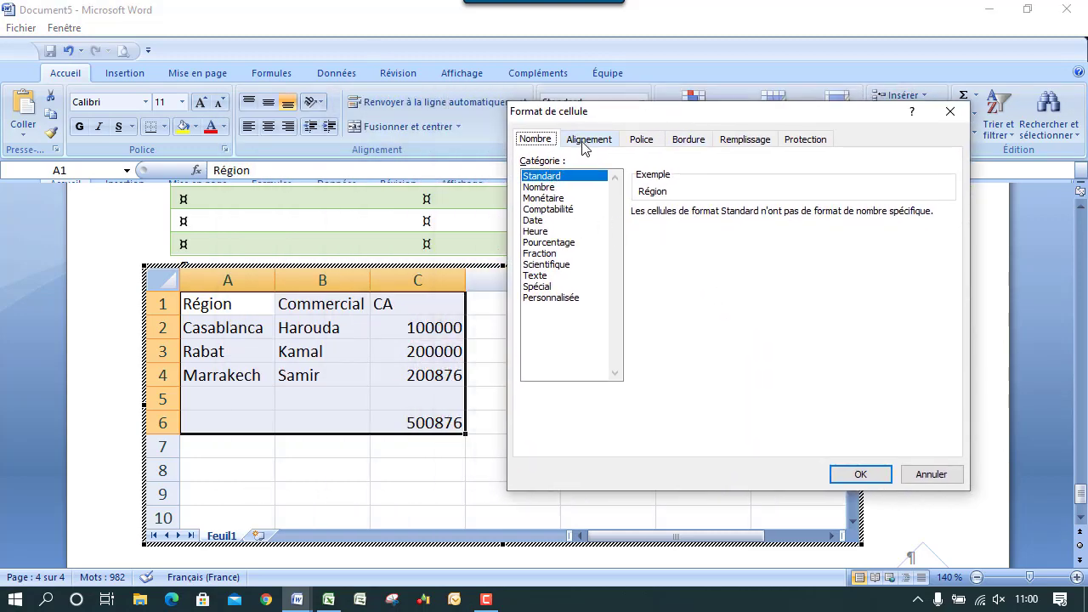
click(696, 142)
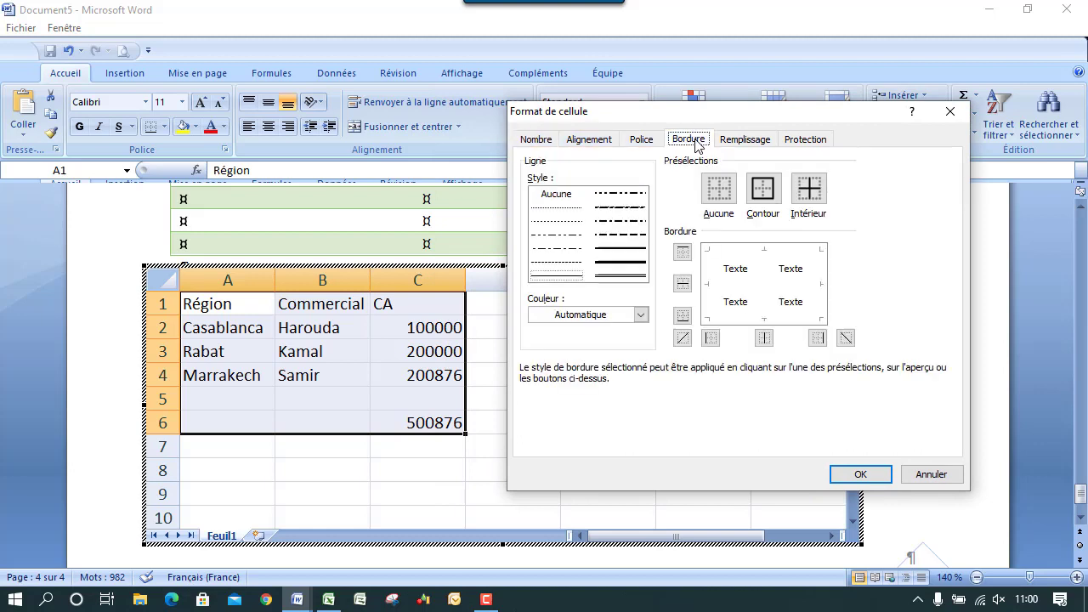
click(728, 252)
click(711, 287)
click(756, 318)
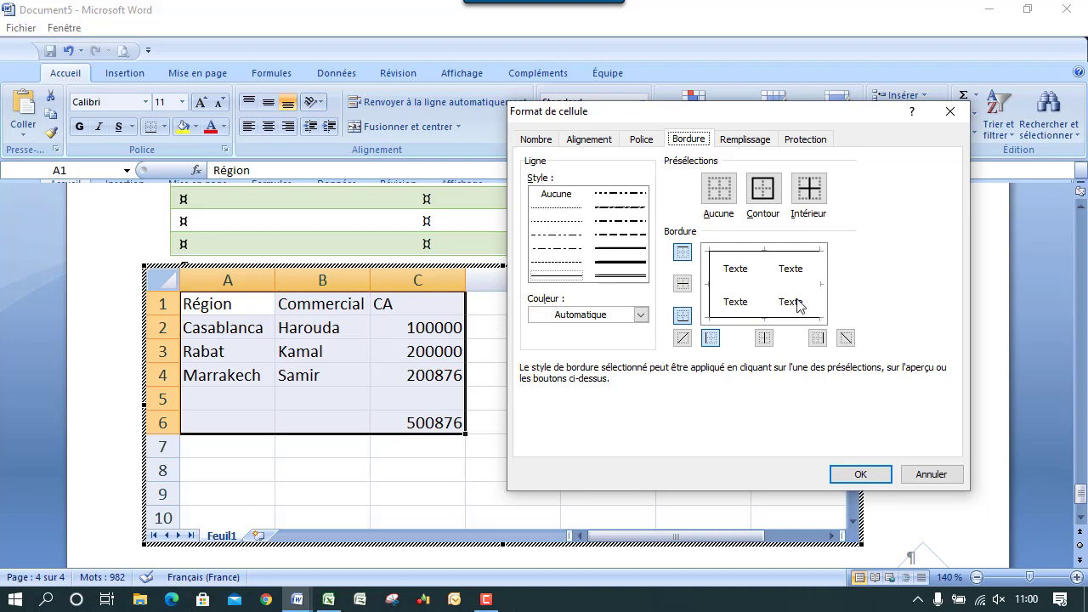
click(819, 295)
click(810, 194)
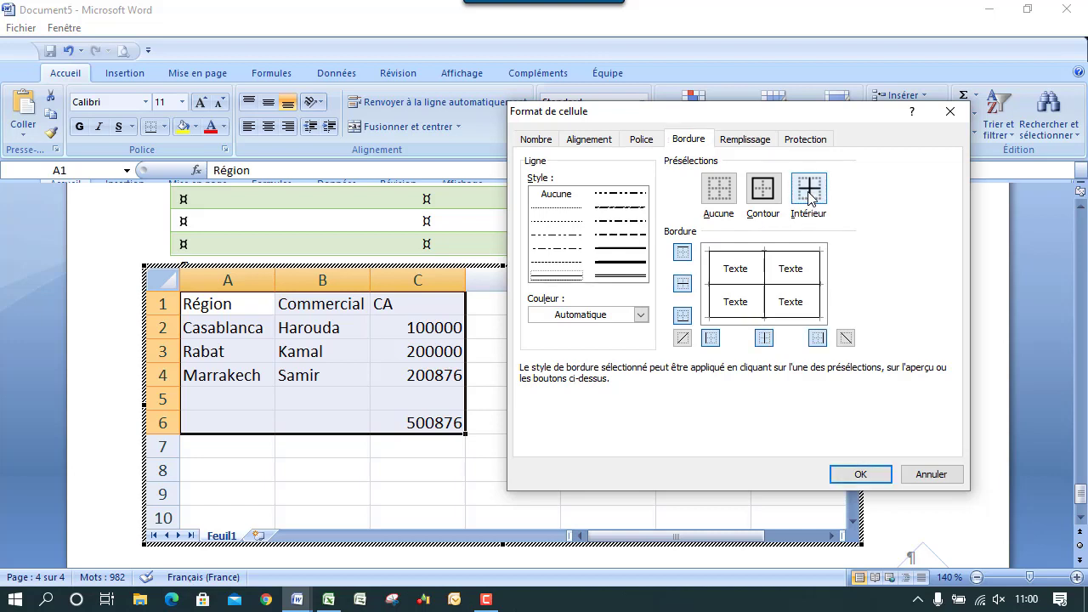
Choose a light red fill pattern colour for A1:C6 and apply the cell format.
click(745, 140)
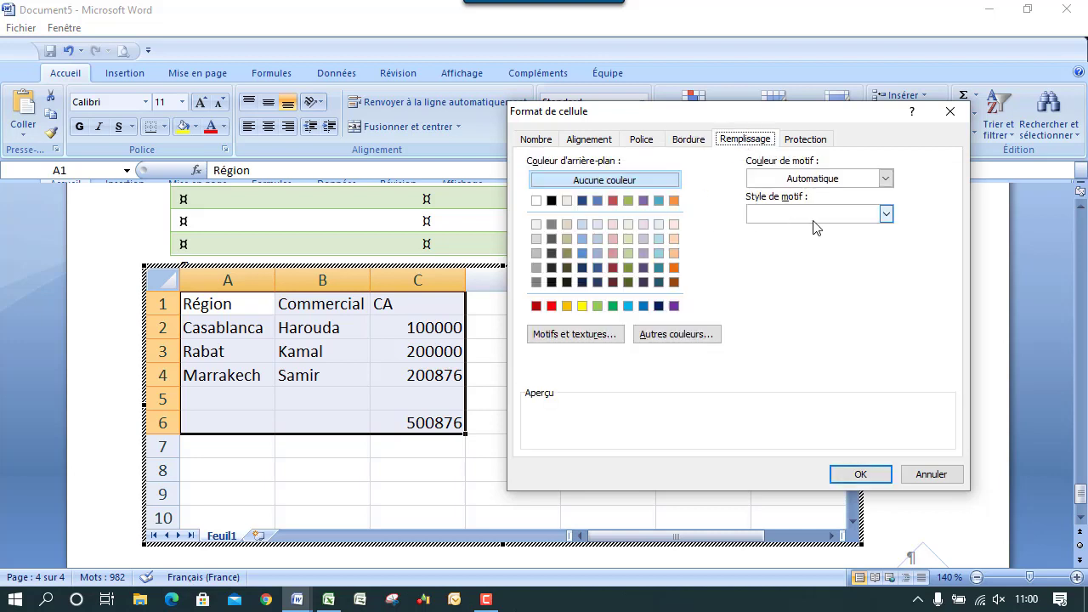
click(840, 180)
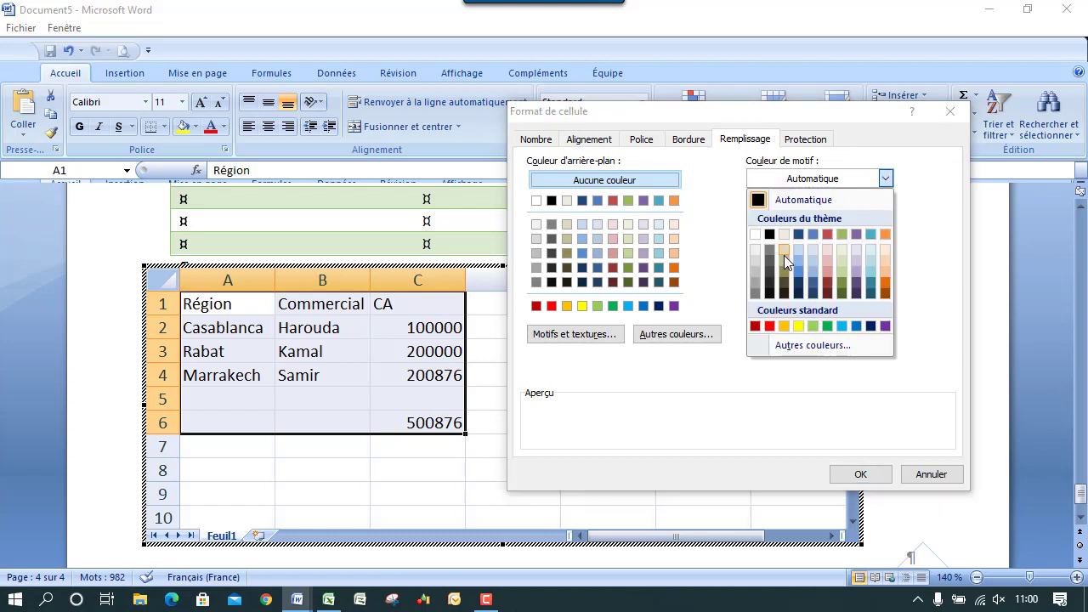
click(829, 264)
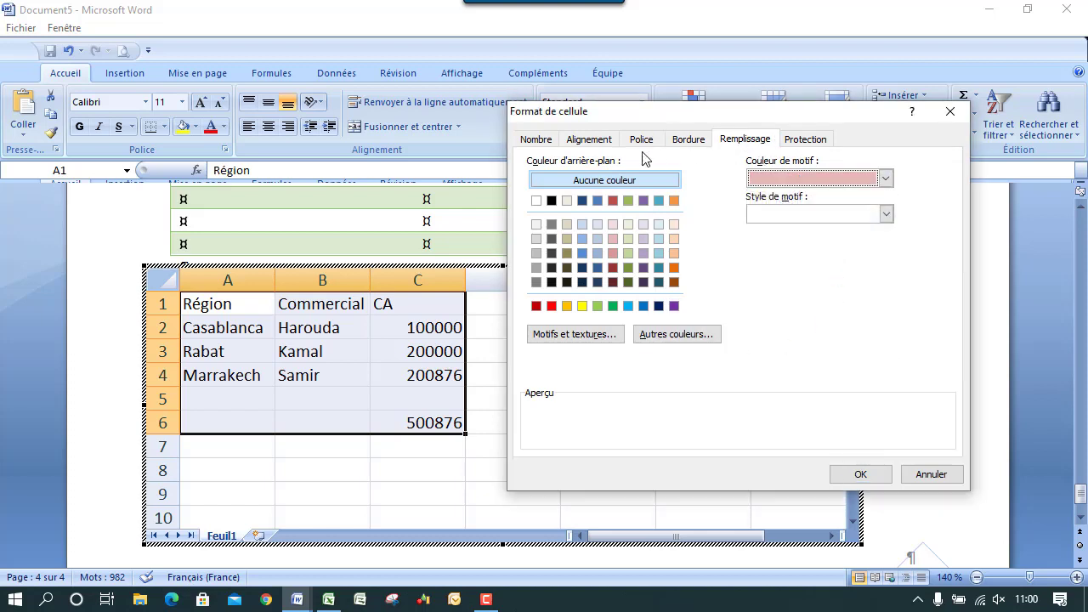
click(591, 139)
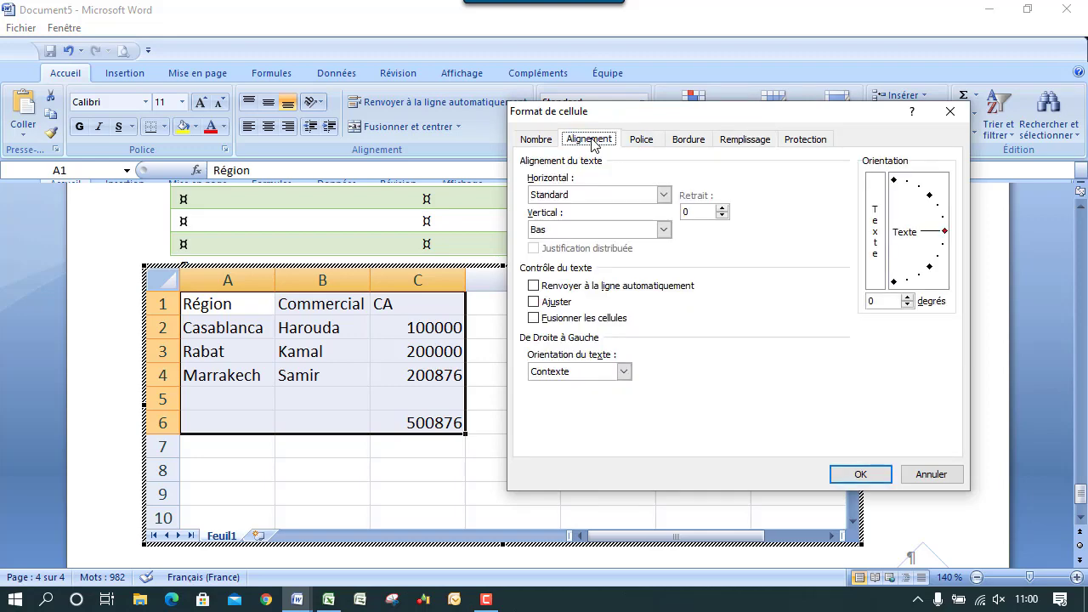
click(857, 480)
click(564, 379)
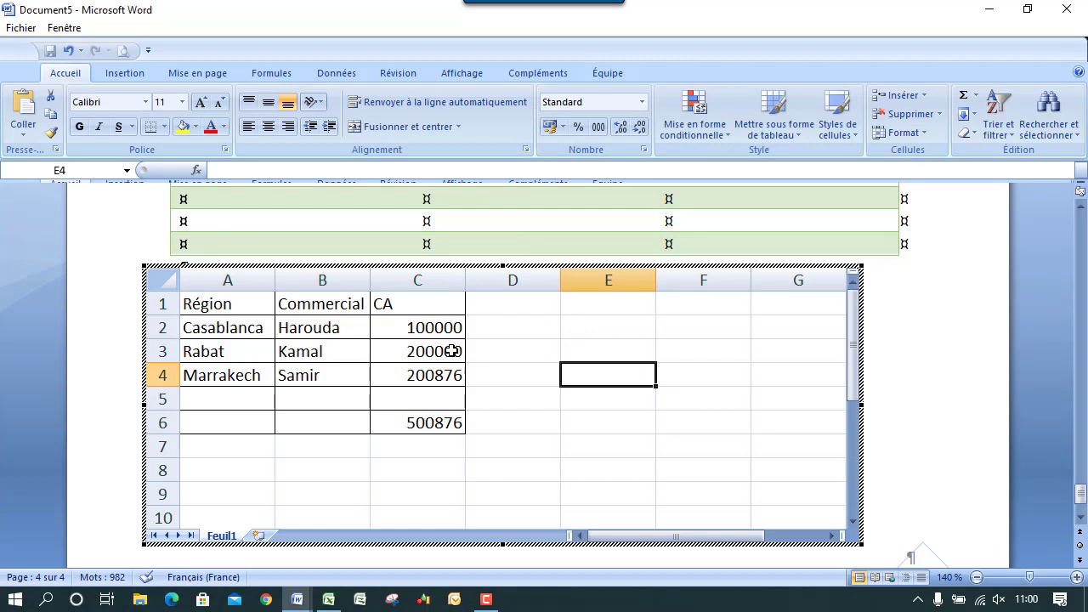
Format the CA amounts in C2:C6 as currency (Monétaire) with the € symbol and two decimals.
drag(420, 329, 425, 430)
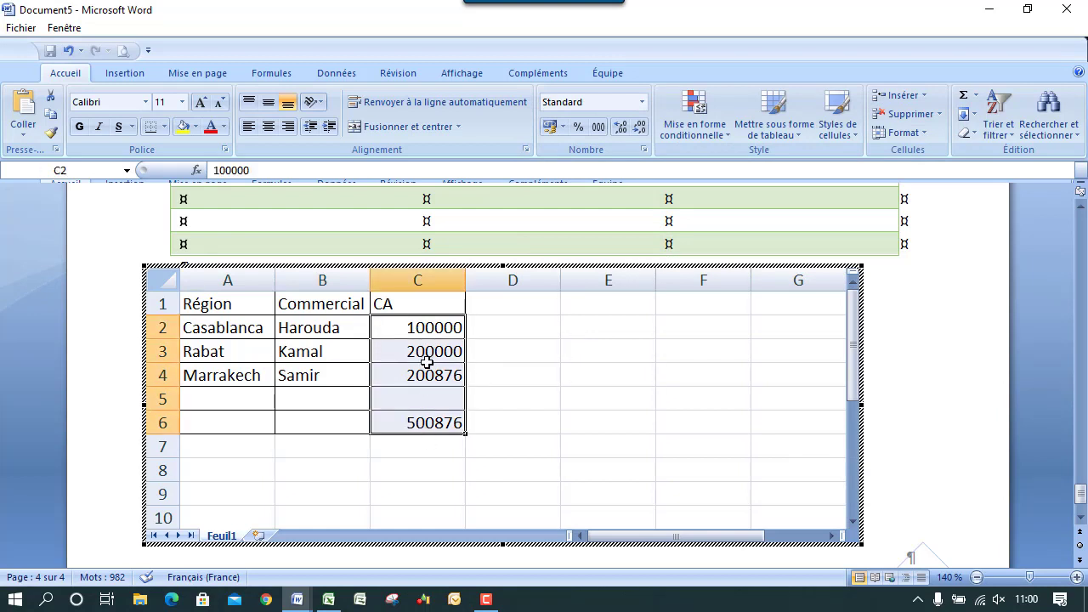
right_click(427, 361)
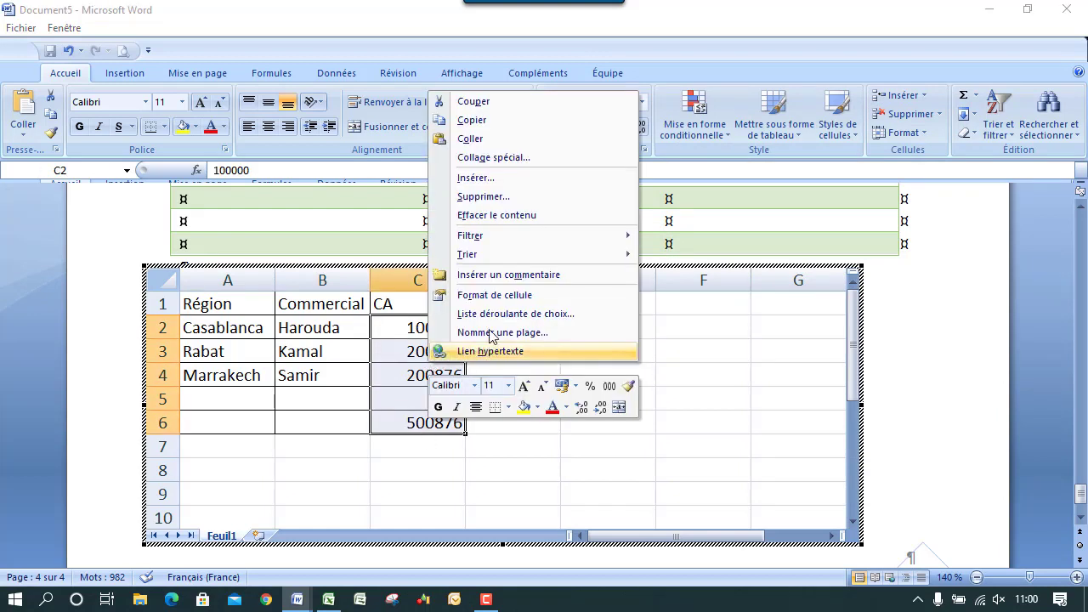
click(489, 297)
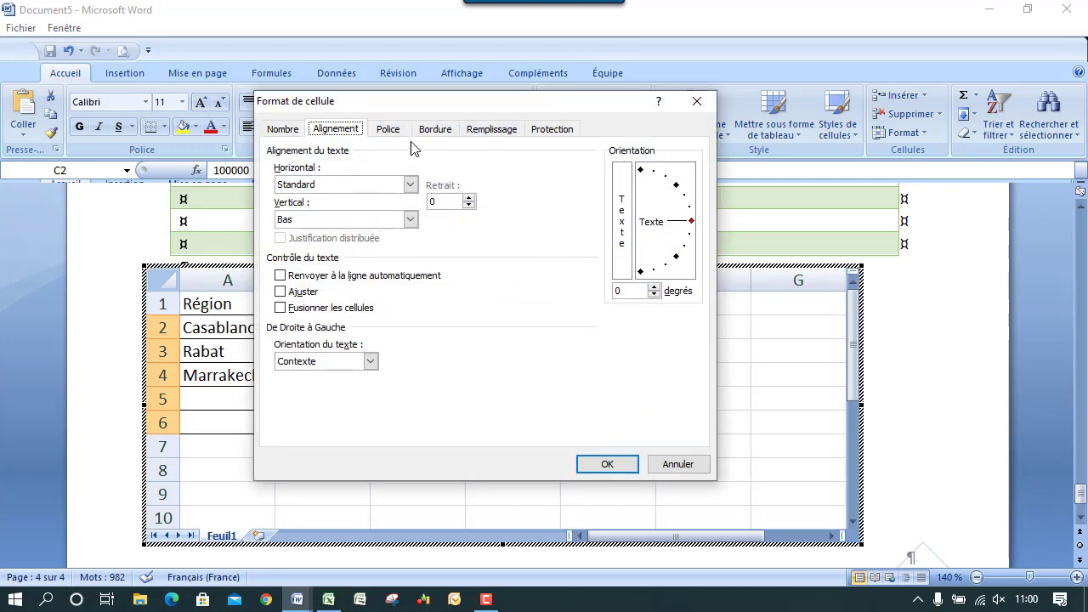
click(290, 134)
click(307, 188)
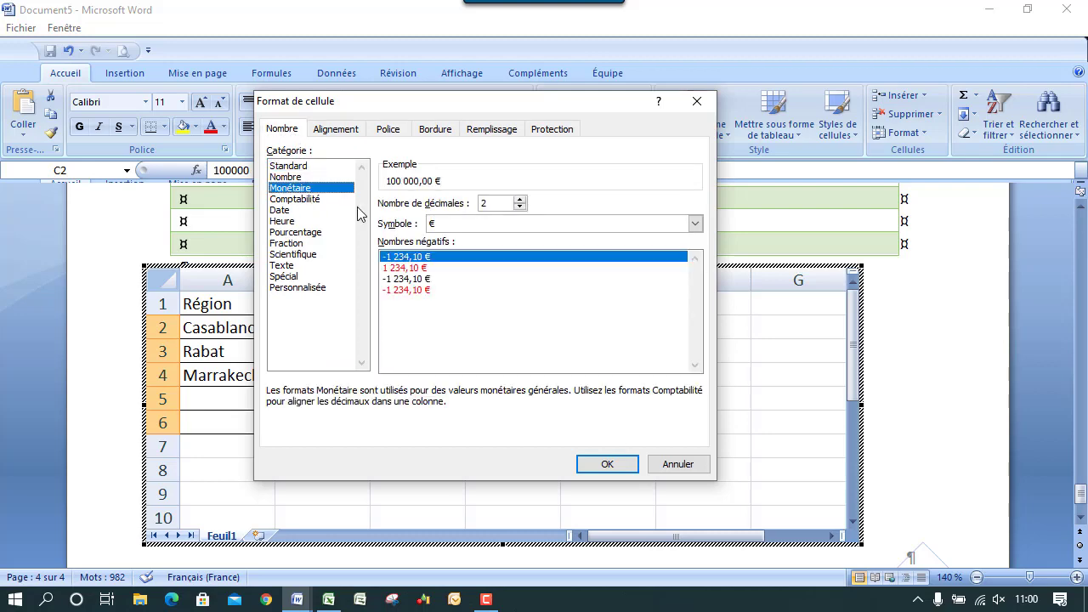
click(607, 466)
click(687, 423)
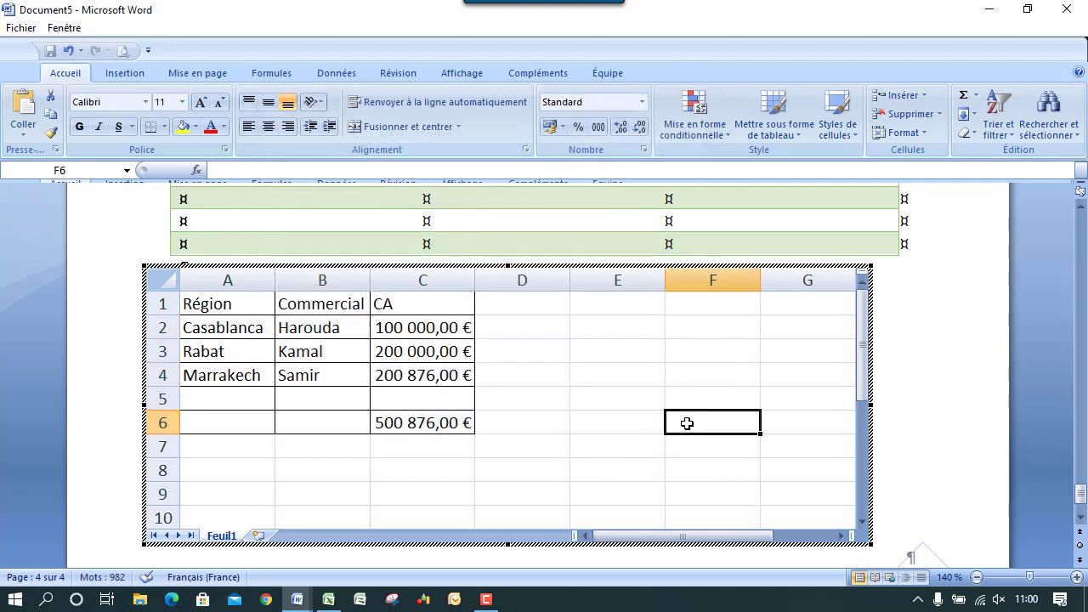
Make the total in C6 bold and red with font size 12.
click(411, 425)
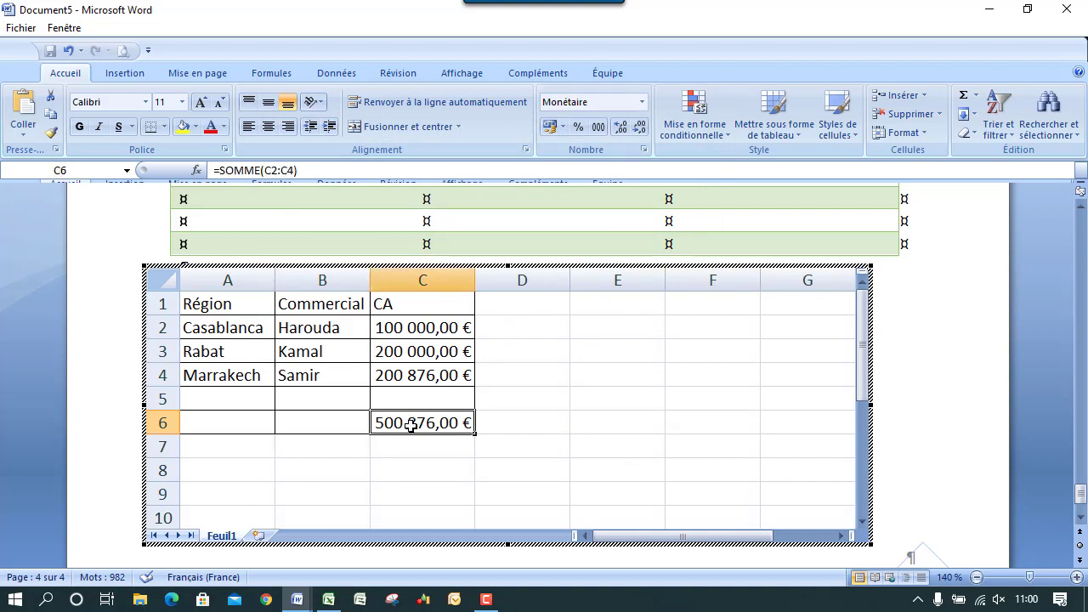
click(200, 103)
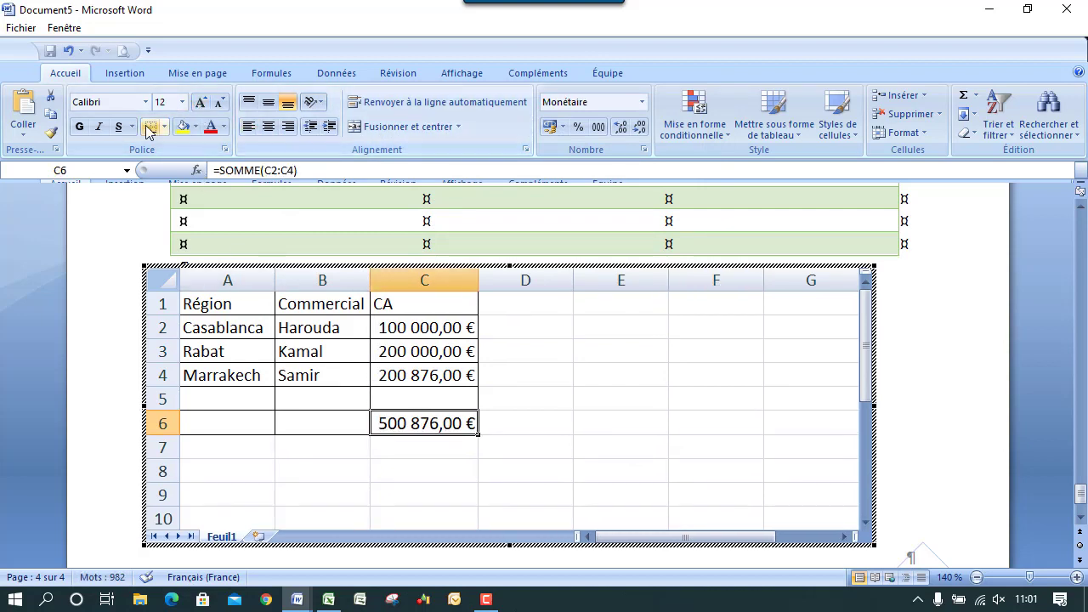
click(80, 127)
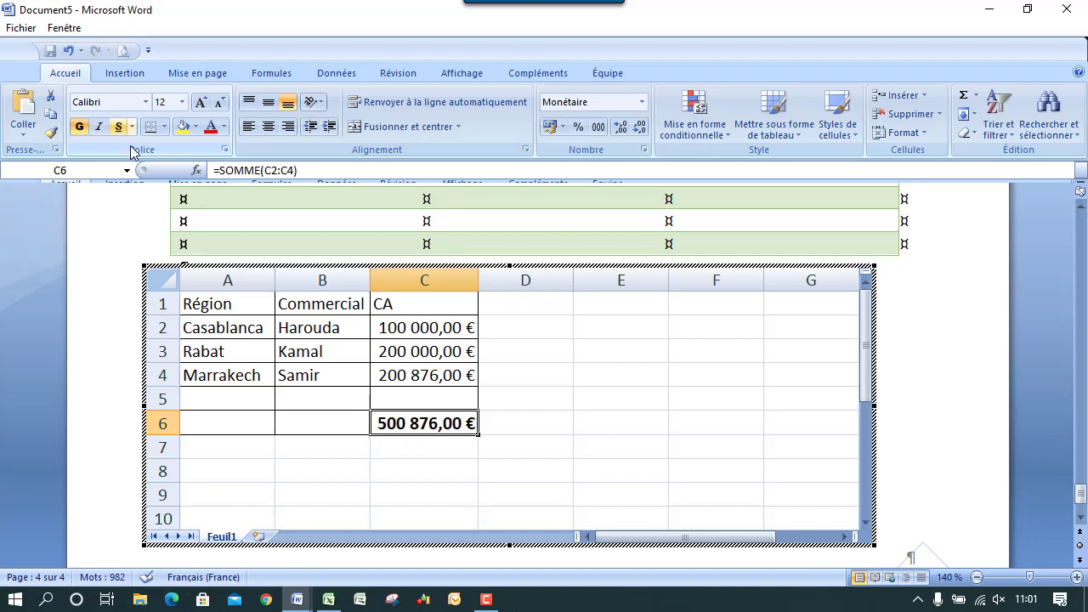
click(211, 127)
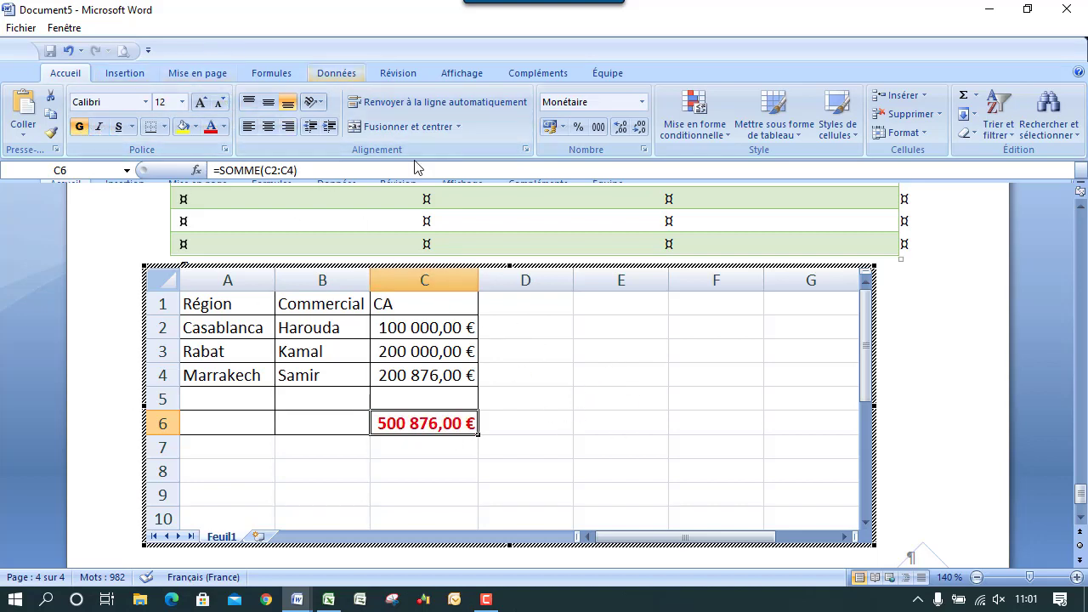
Leave the embedded worksheet and put the cursor in the empty paragraph below it in the document body.
double_click(923, 448)
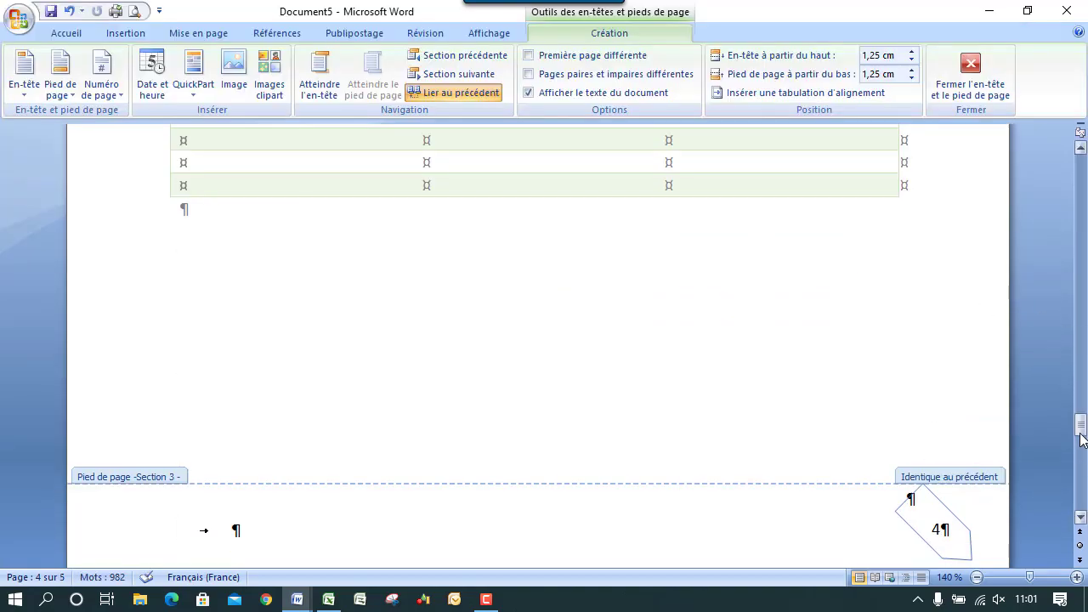
mouse_move(1083, 439)
mouse_down()
mouse_move(1083, 425)
mouse_move(1082, 457)
mouse_up()
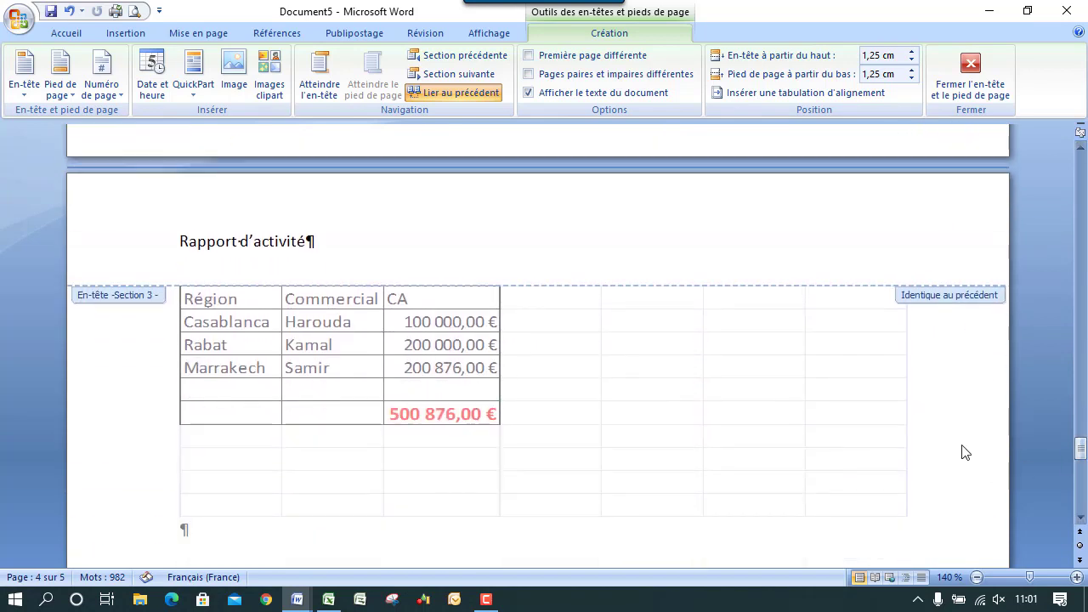
double_click(292, 548)
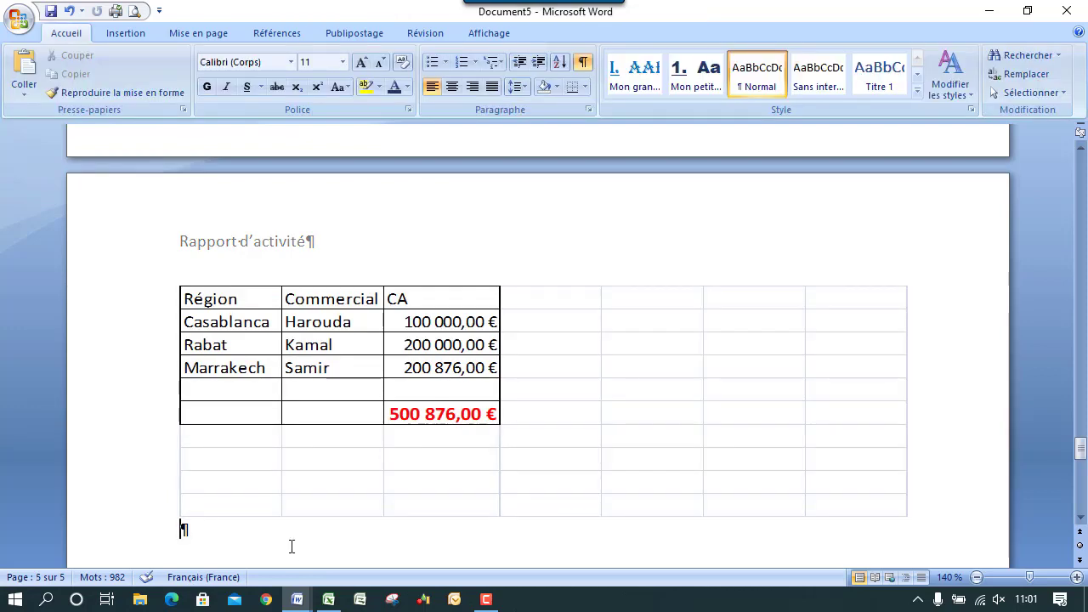
Reopen the embedded worksheet for editing and look at the insert commands available there.
double_click(315, 355)
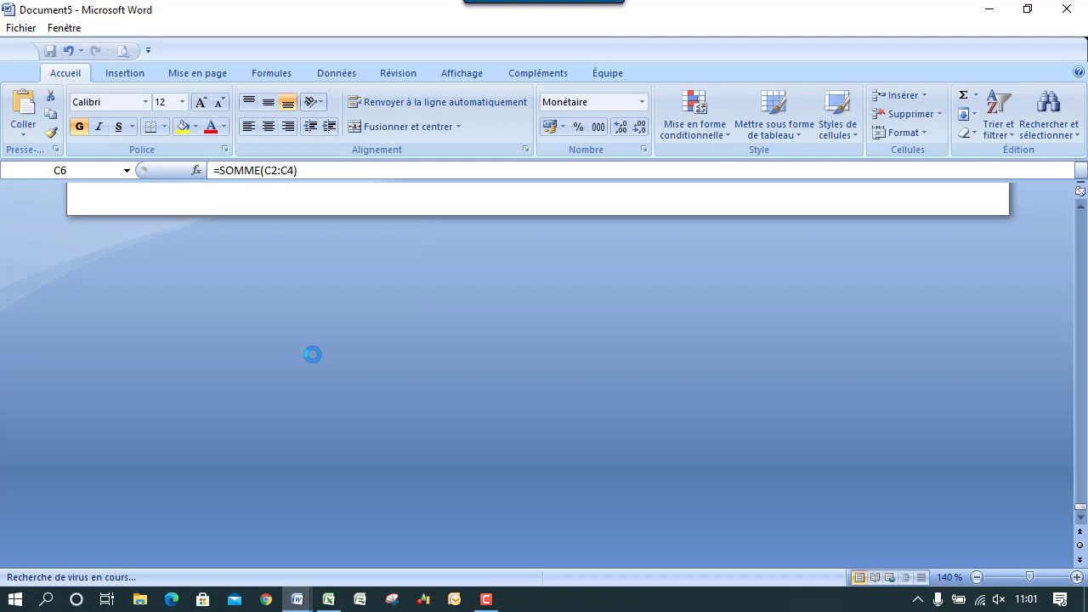
scroll(1081, 213, up, 6)
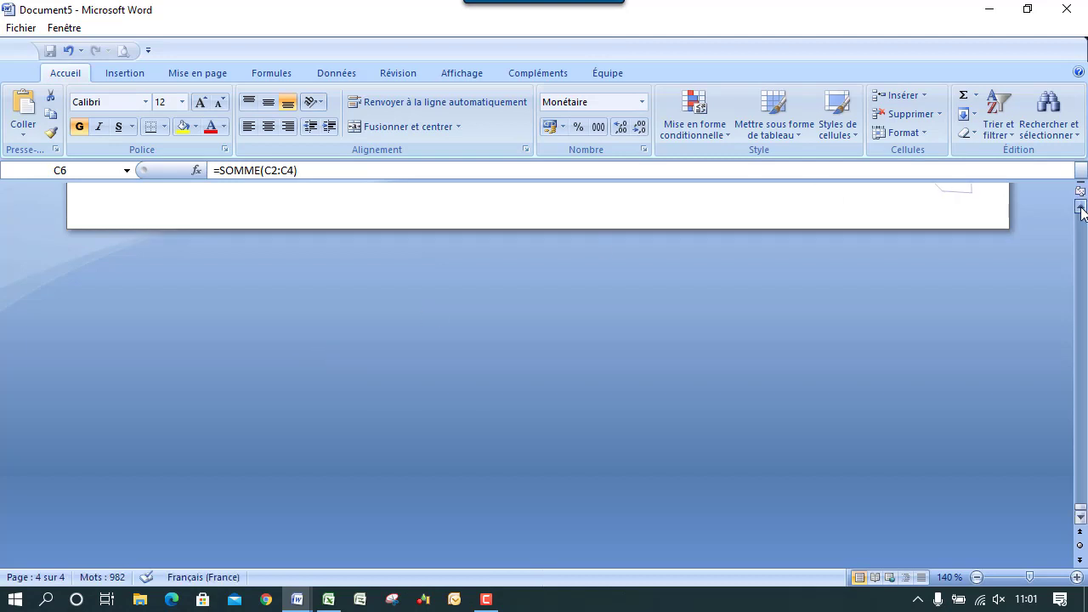
scroll(1082, 212, up, 3)
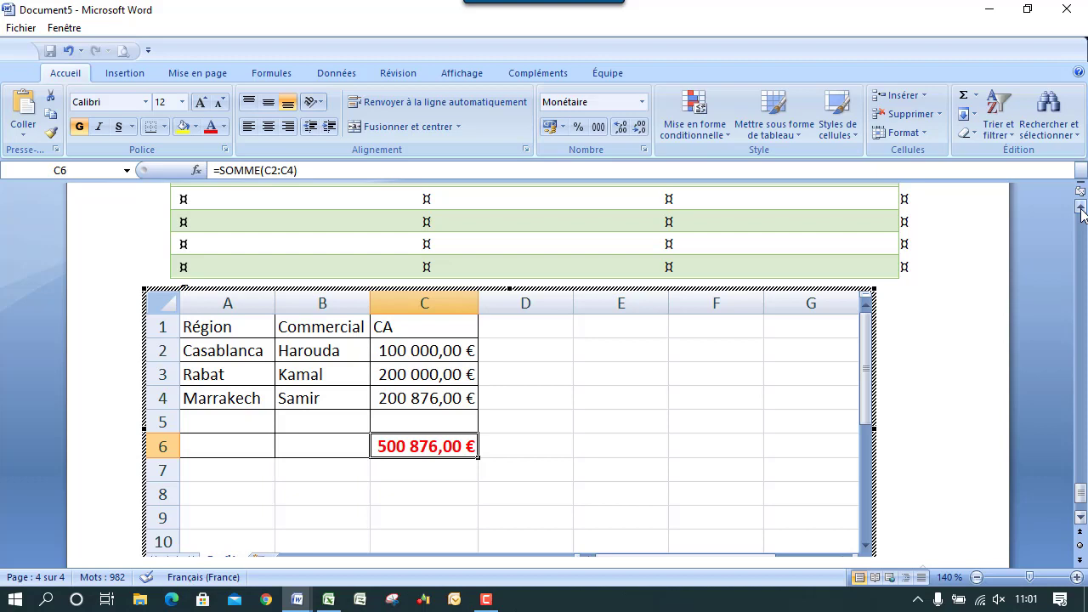
click(487, 600)
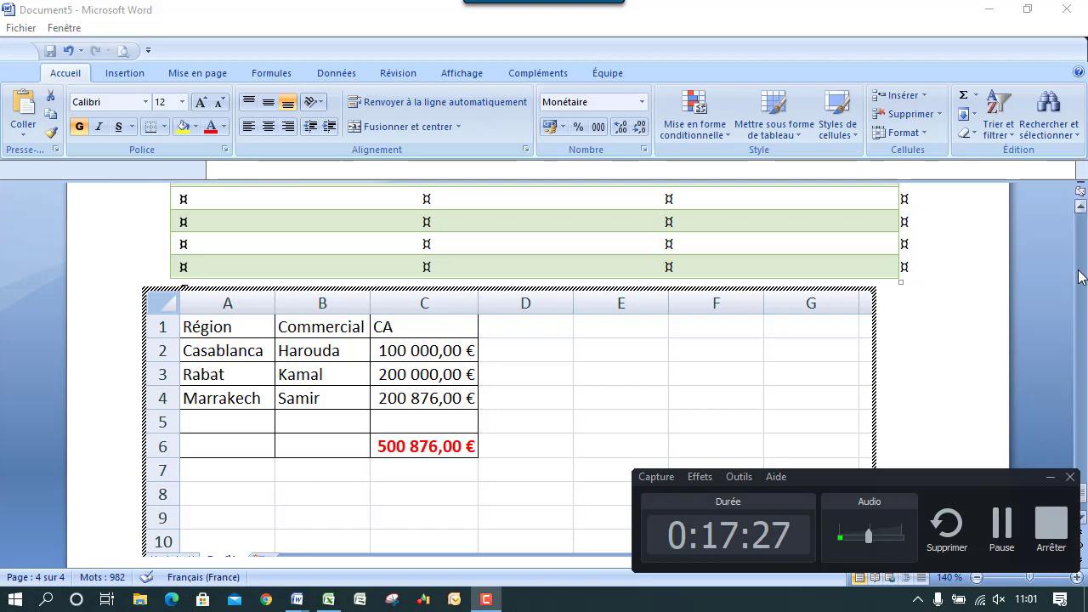
click(1082, 207)
click(1082, 206)
click(1081, 207)
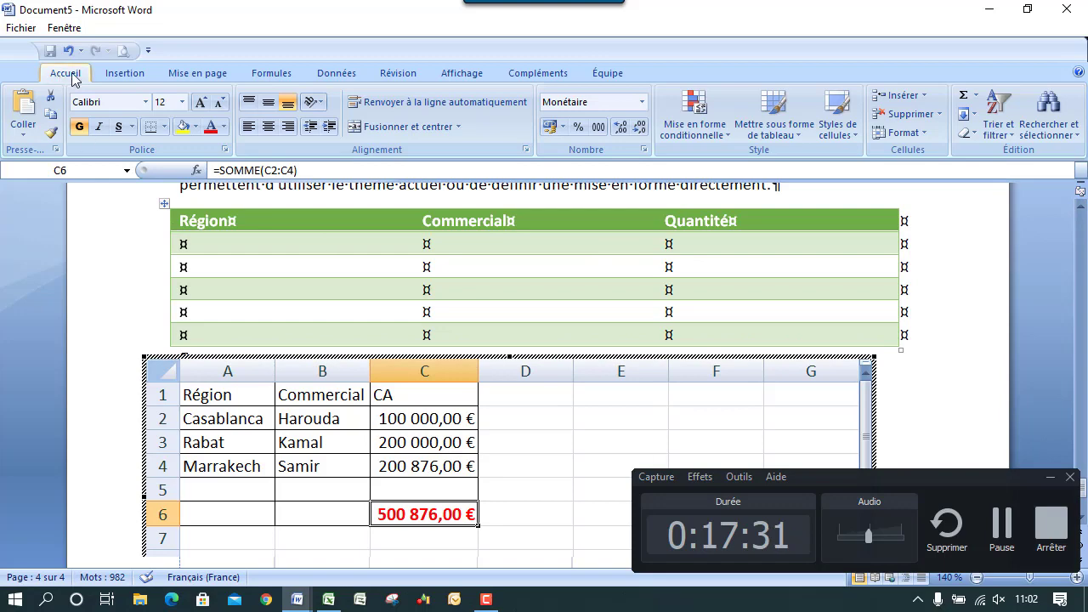
click(125, 73)
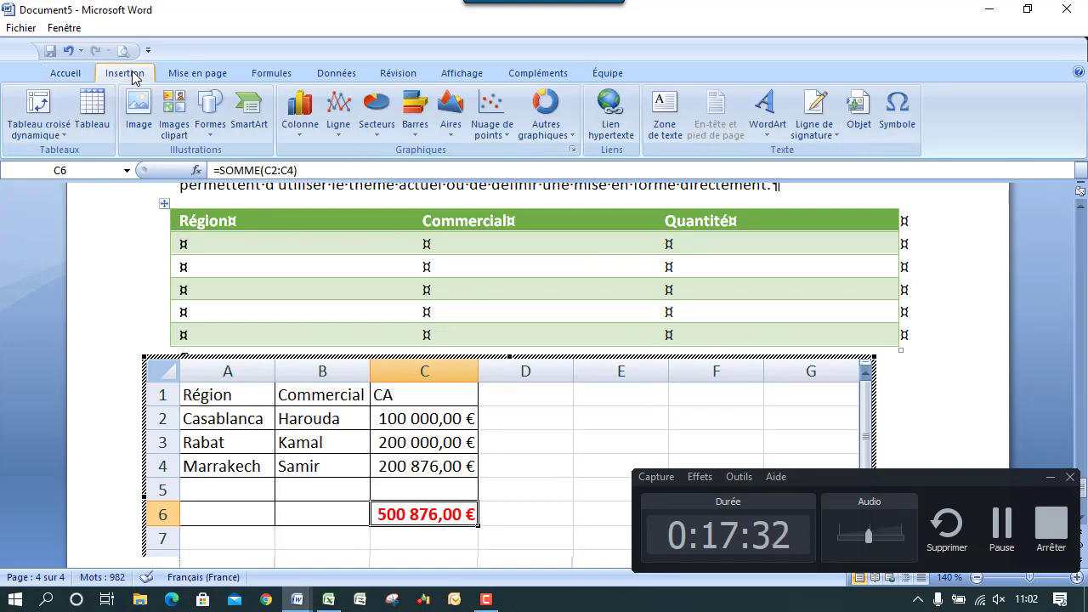
Exit worksheet editing and view the document text above the green Région, Commercial, Quantité table.
click(127, 229)
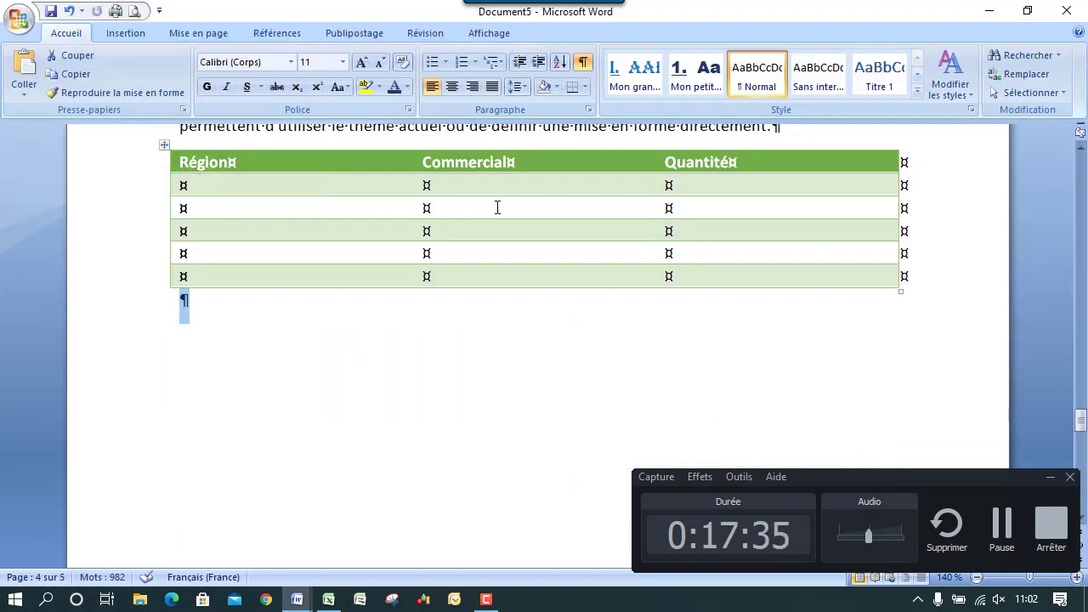
click(1084, 151)
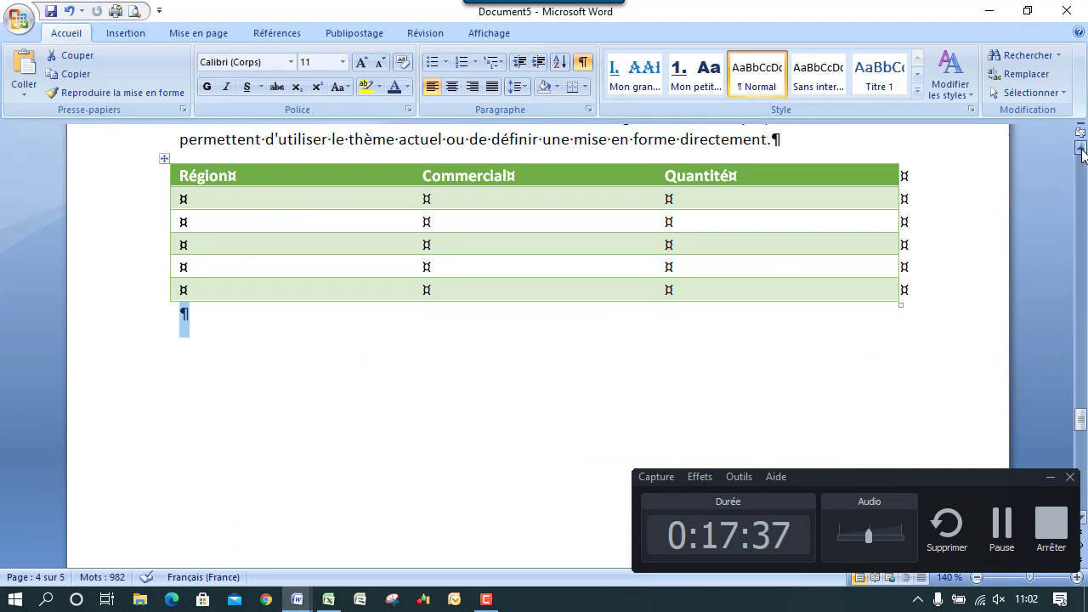
click(1083, 150)
click(1081, 150)
click(1081, 149)
click(1082, 150)
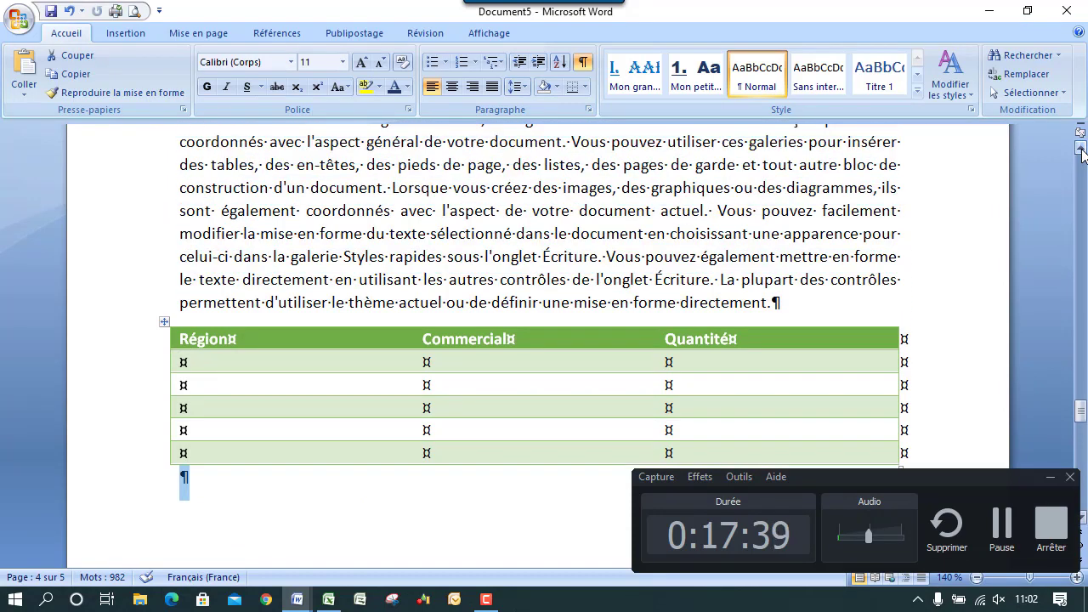
Place the cursor in the empty paragraph below the green table and examine the available table insertion options.
click(320, 489)
click(123, 32)
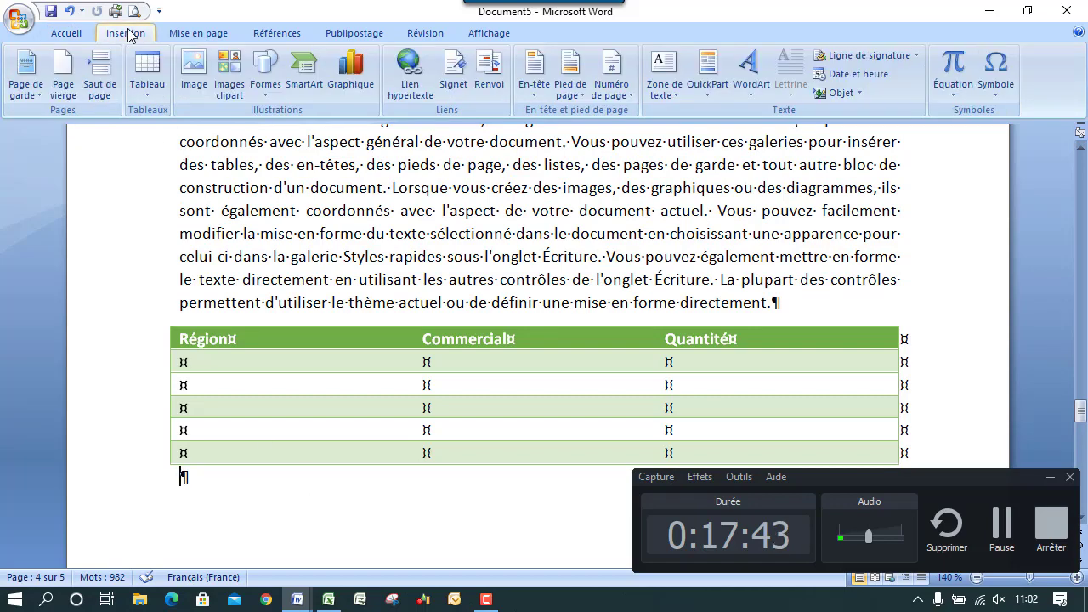
click(148, 76)
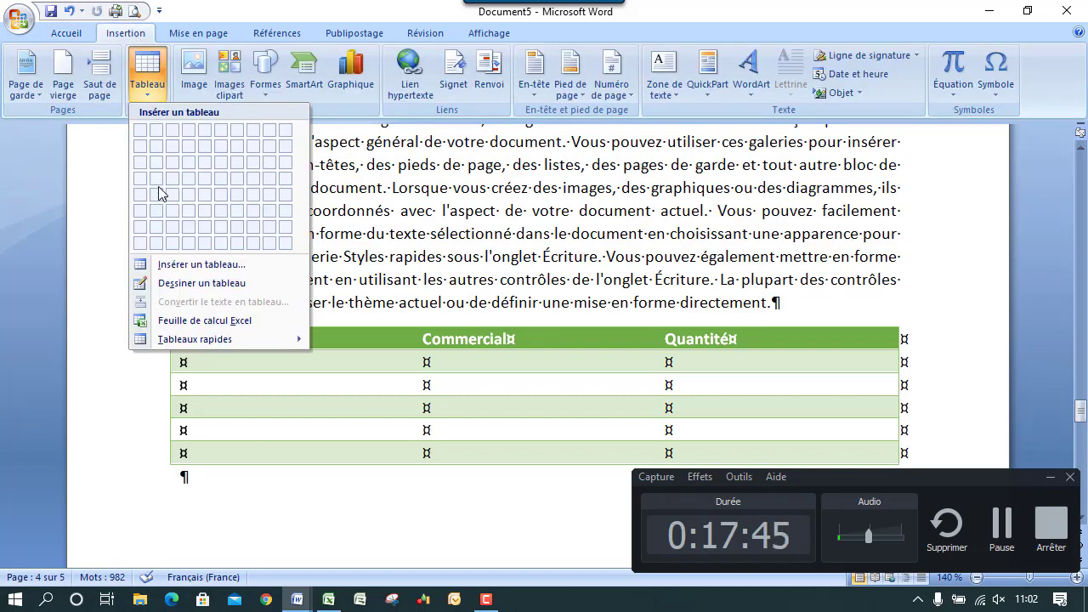
click(209, 485)
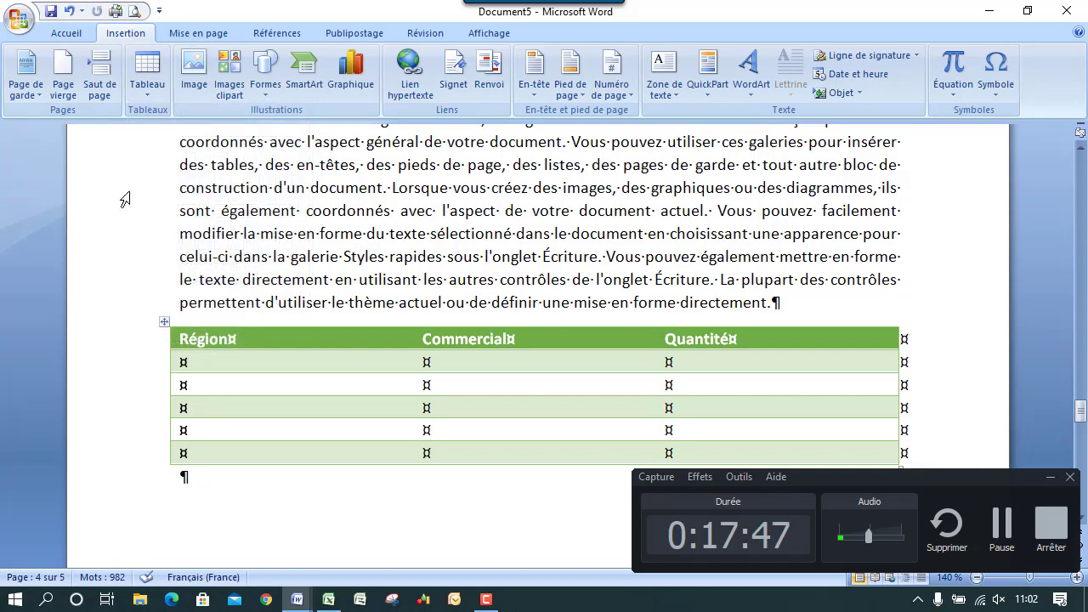
click(147, 73)
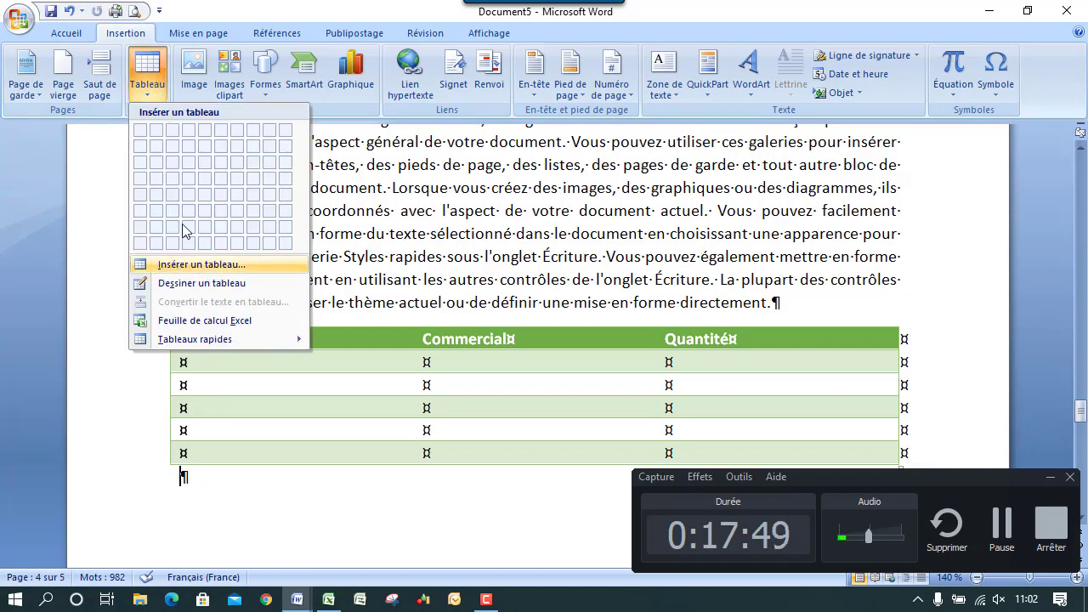
click(546, 230)
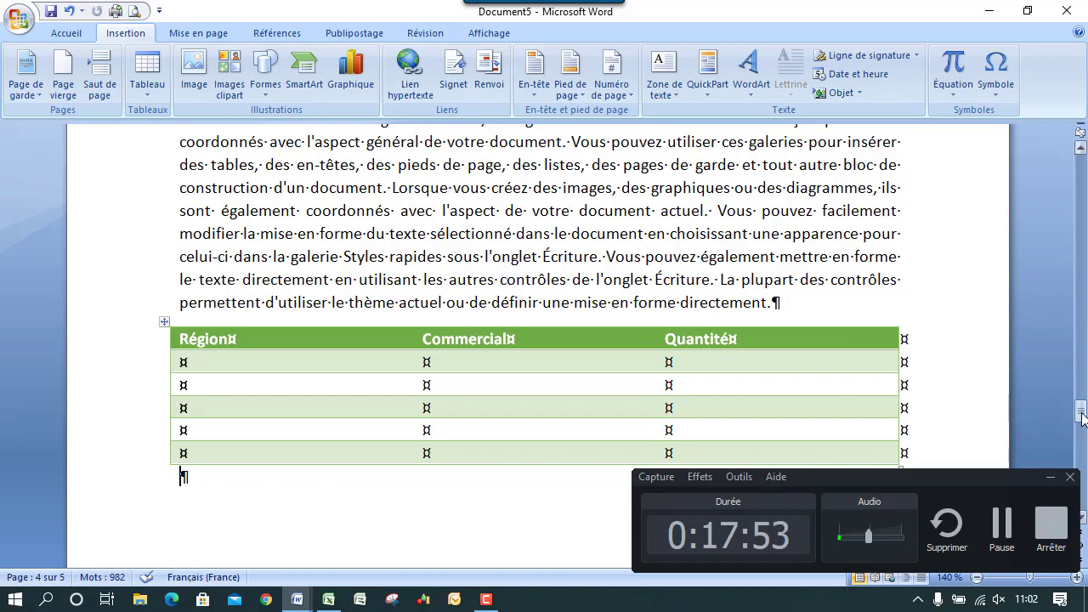
Add two empty paragraphs below the embedded worksheet and insert a five-column, five-row table with the light orange banded style.
drag(1081, 413, 1083, 468)
click(205, 319)
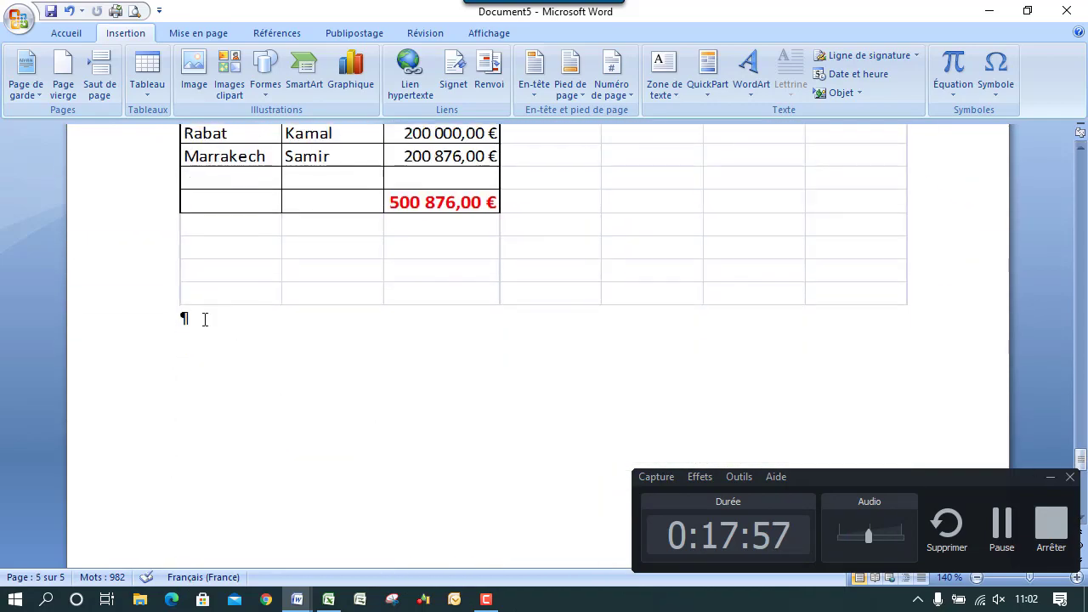
key(Return)
key(Return)
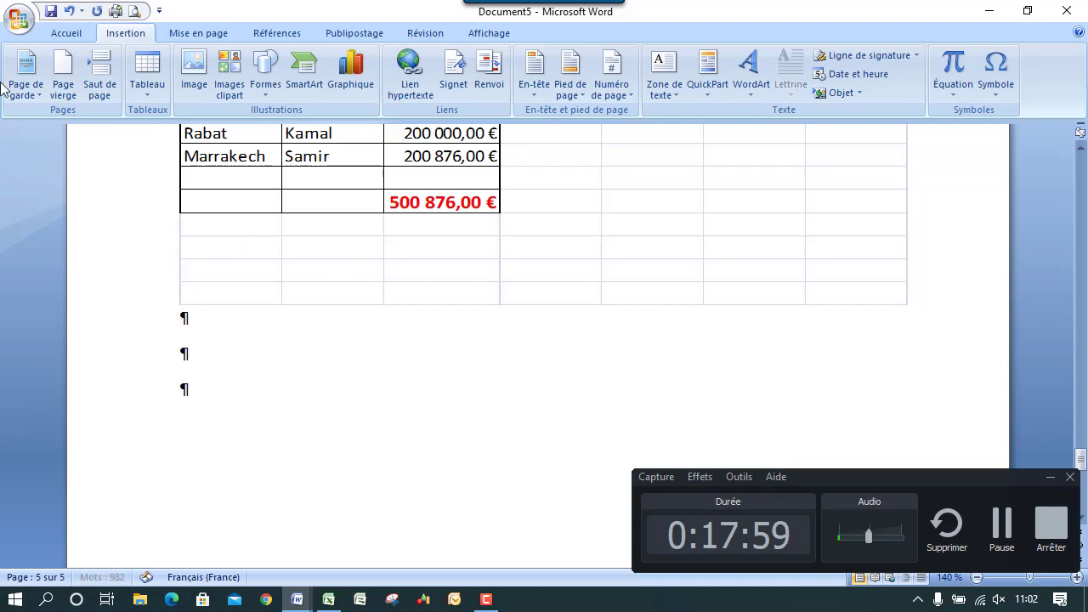
click(147, 70)
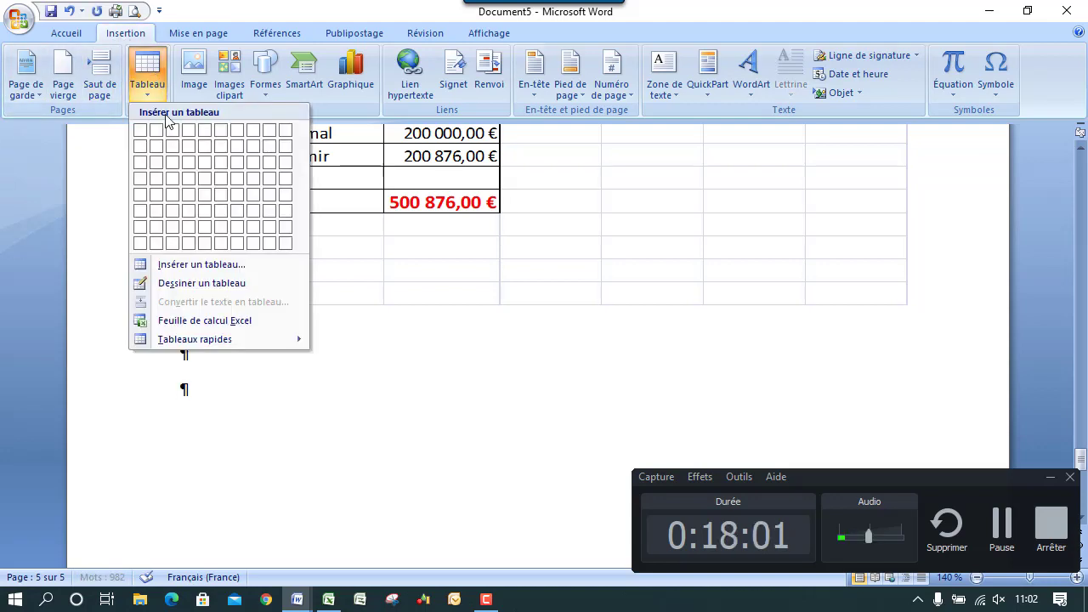
click(209, 197)
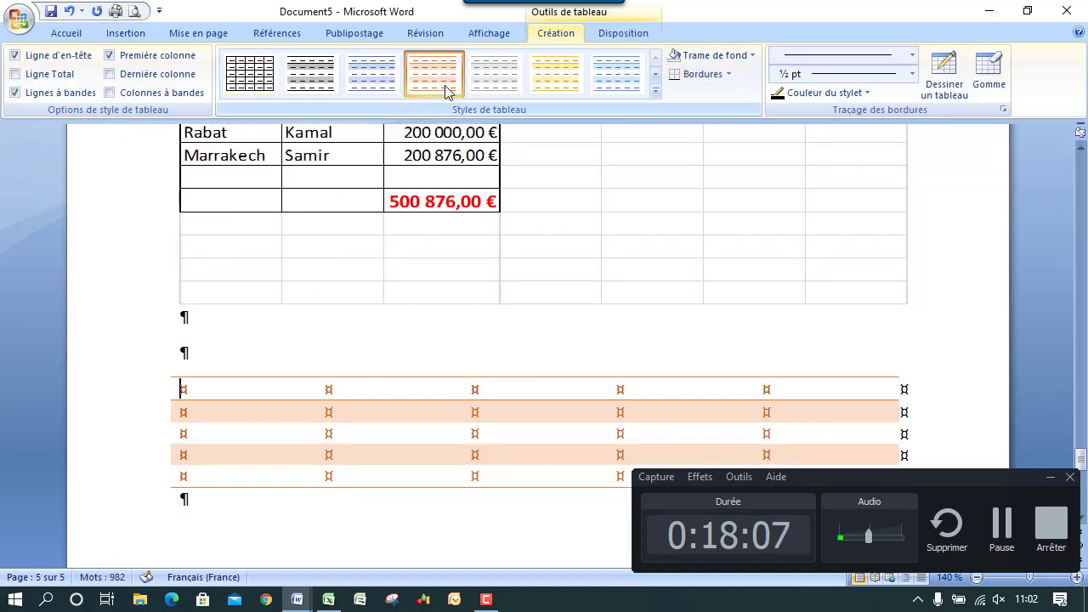
click(445, 85)
Add an empty paragraph below the orange table and insert a new Feuille Microsoft Office Excel object there.
click(226, 529)
key(Return)
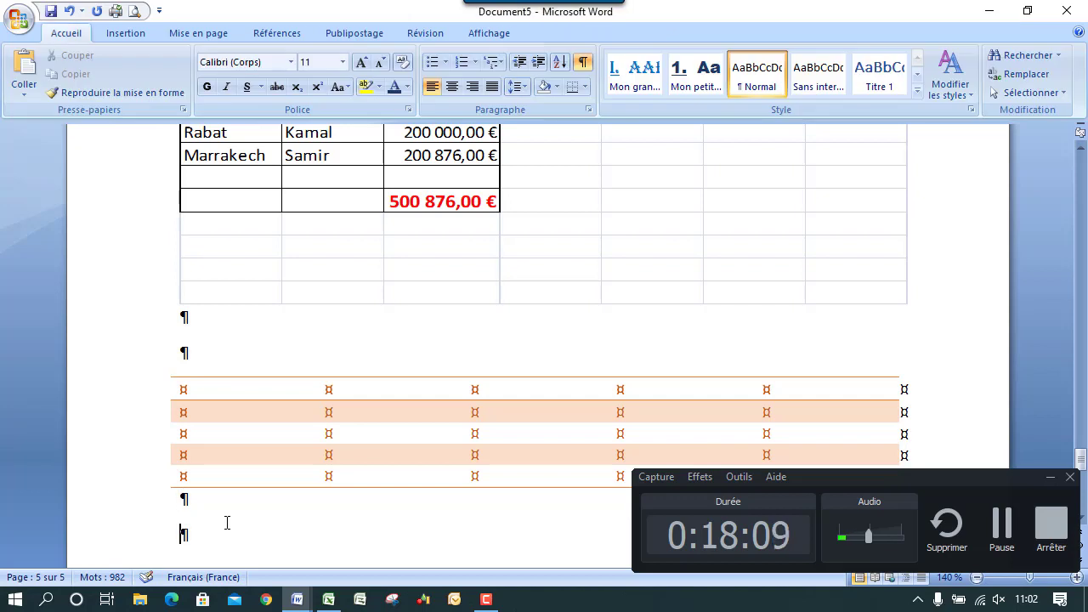
click(123, 33)
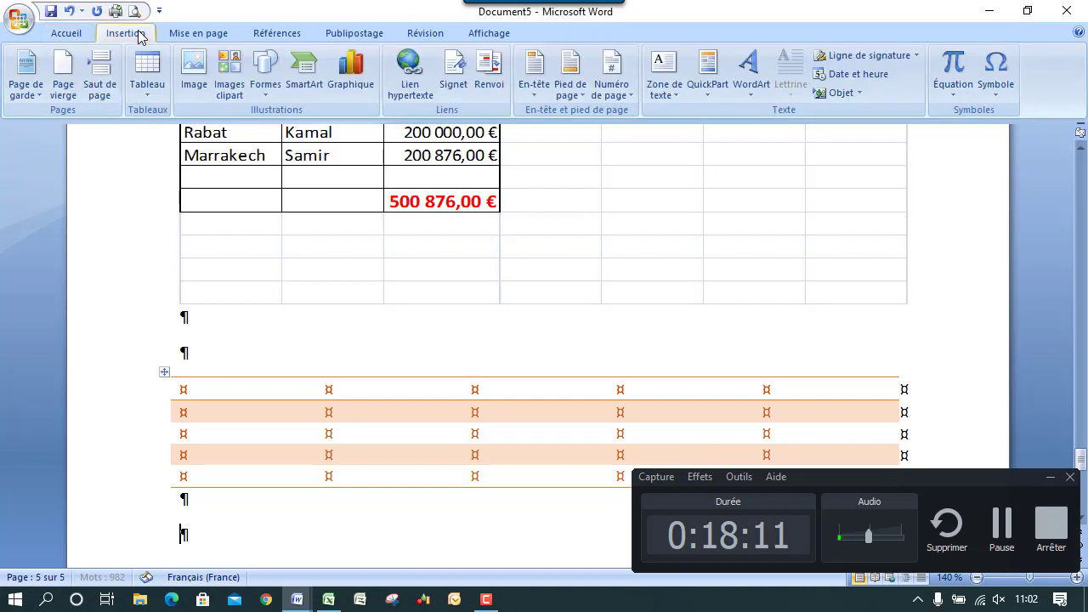
click(860, 93)
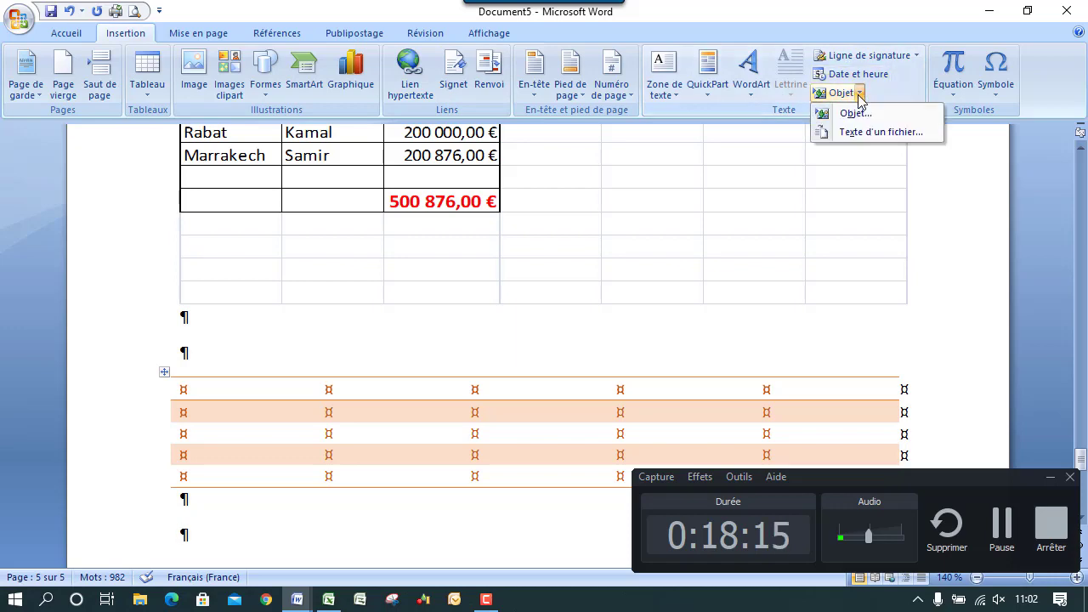
click(856, 112)
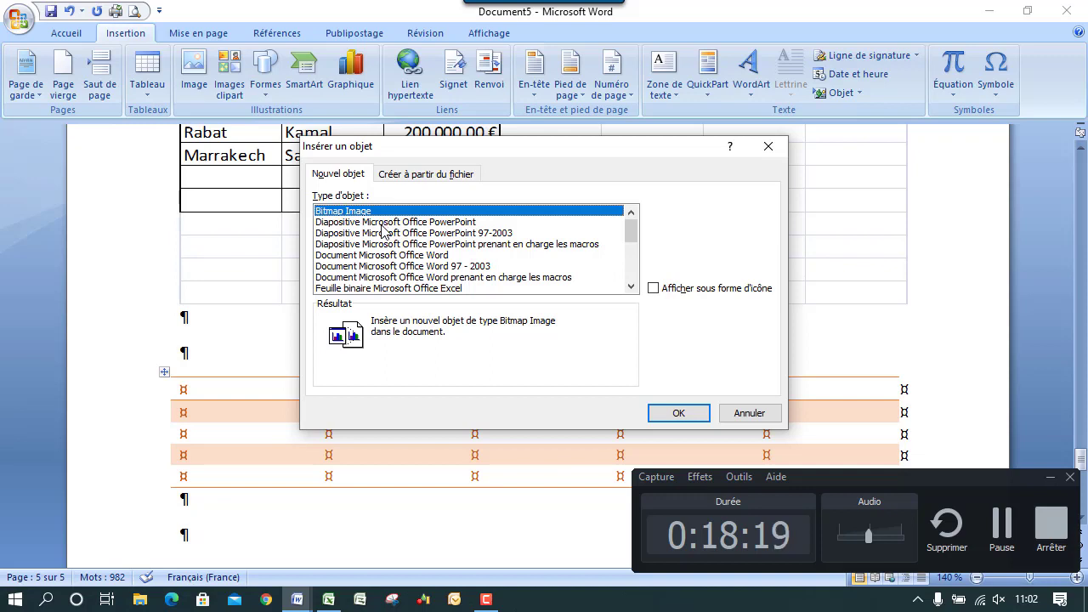
click(455, 289)
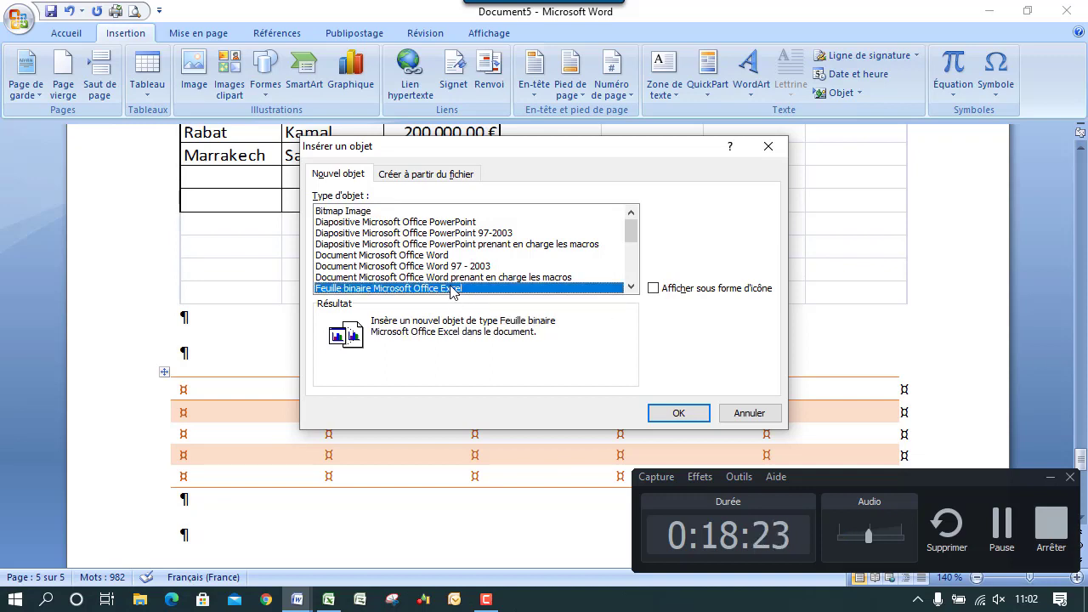
click(632, 289)
click(632, 289)
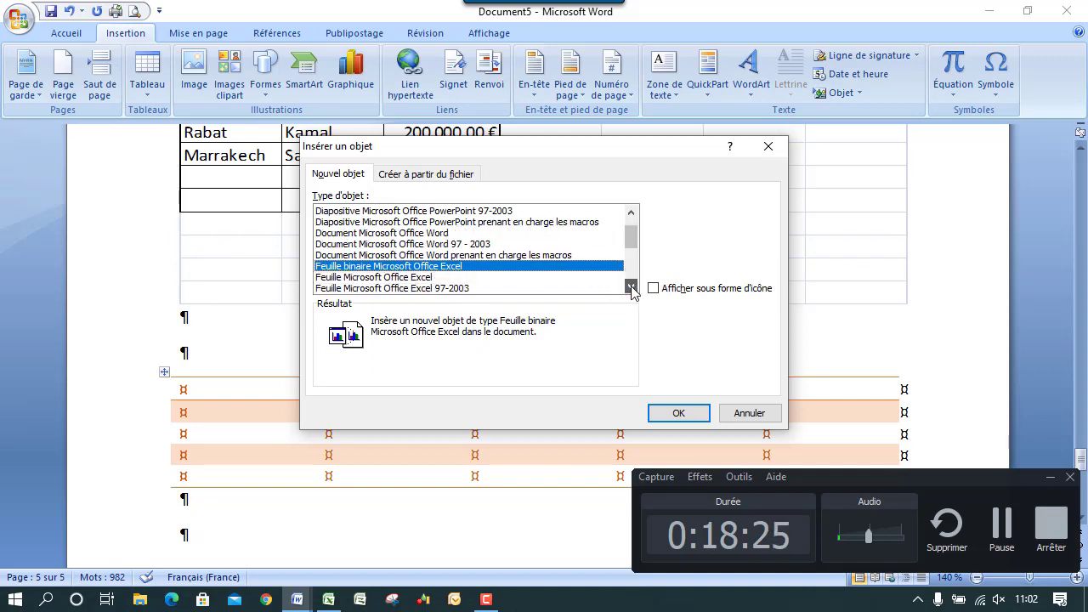
click(631, 289)
click(631, 289)
click(349, 256)
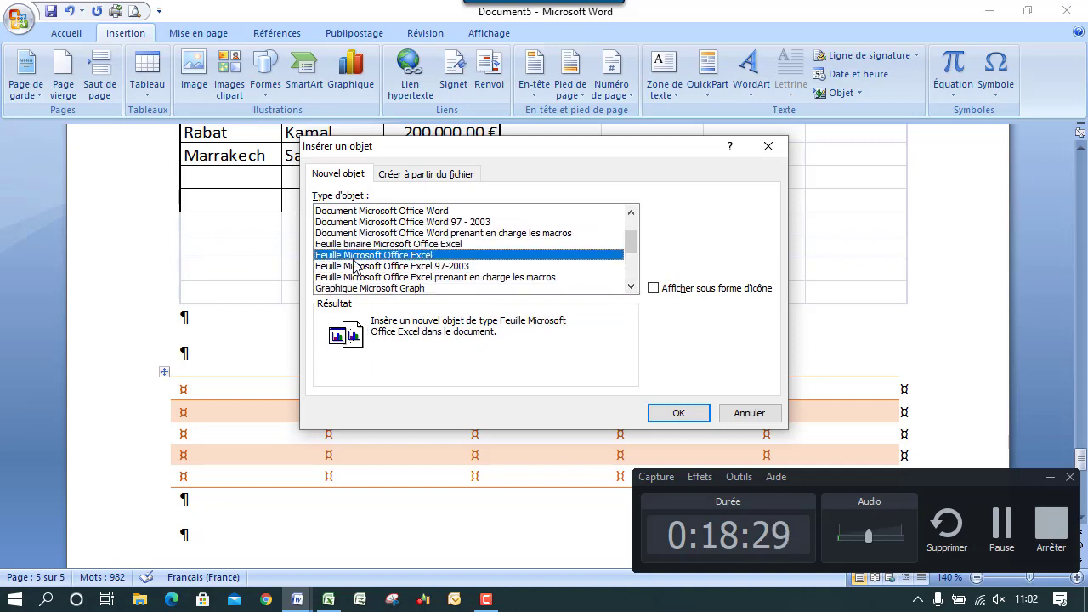
click(680, 413)
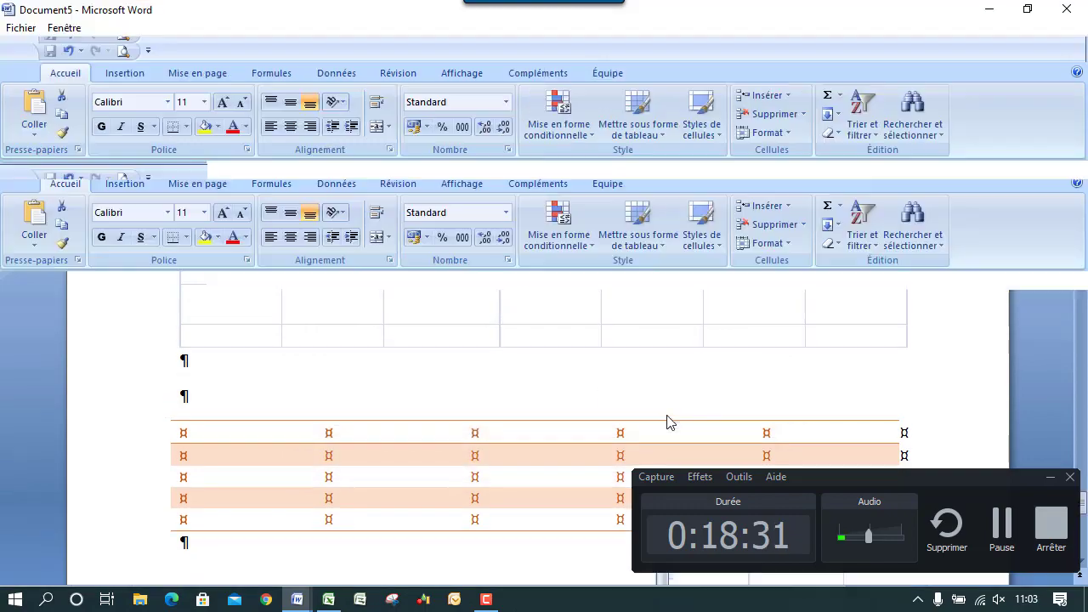
key(Escape)
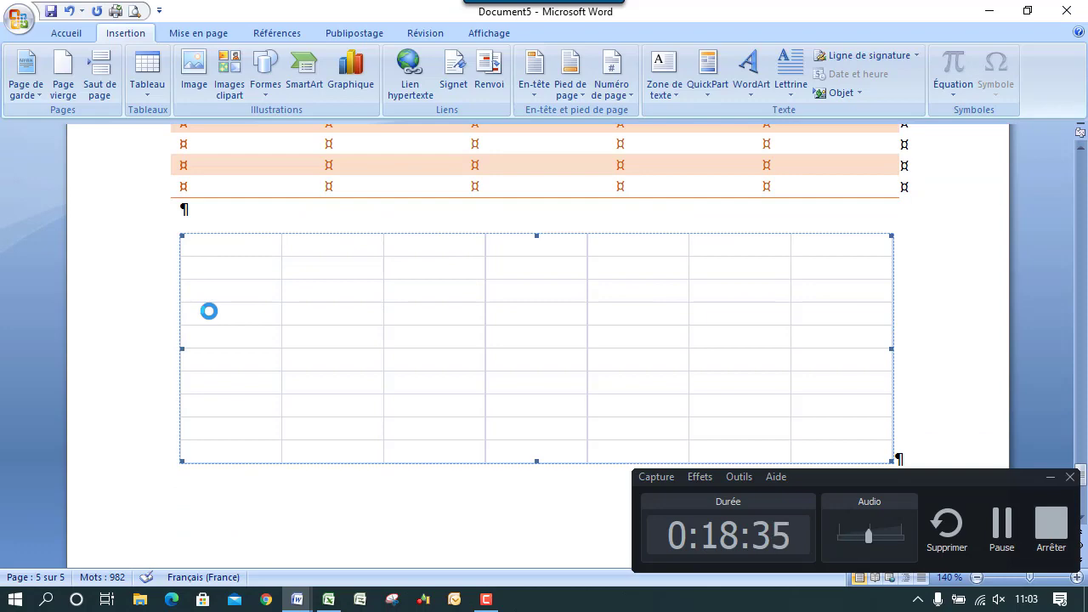
Open the new embedded worksheet for editing and view the cell format options for A1.
double_click(260, 329)
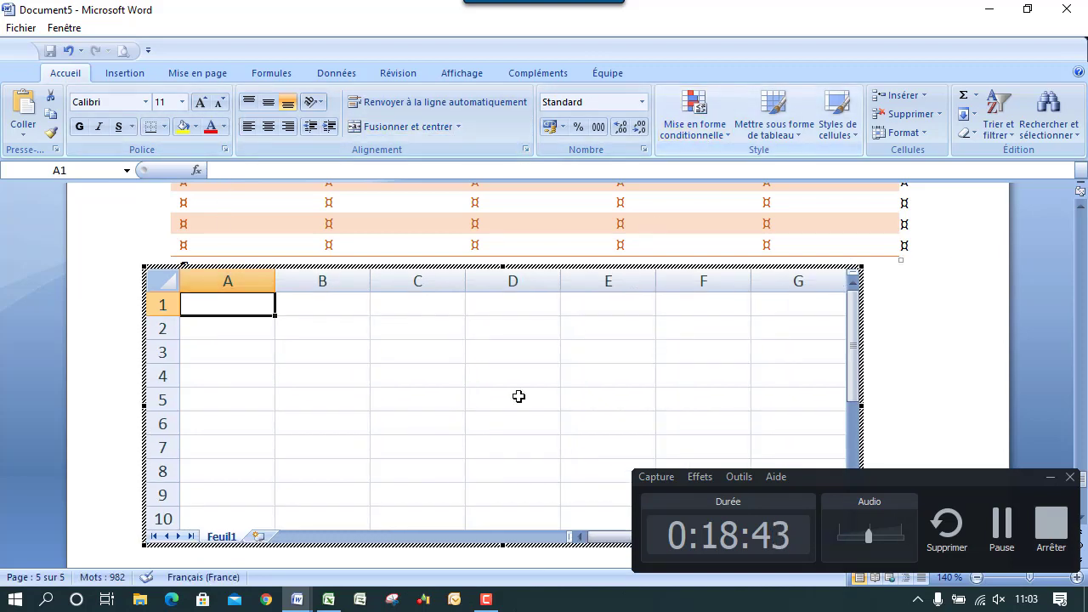
right_click(248, 313)
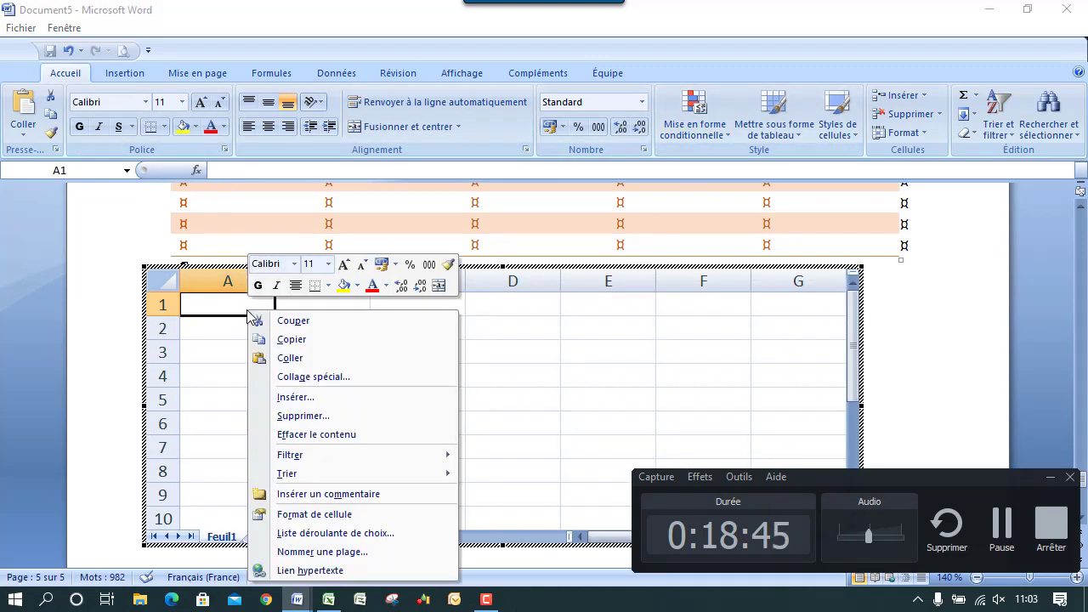
click(340, 517)
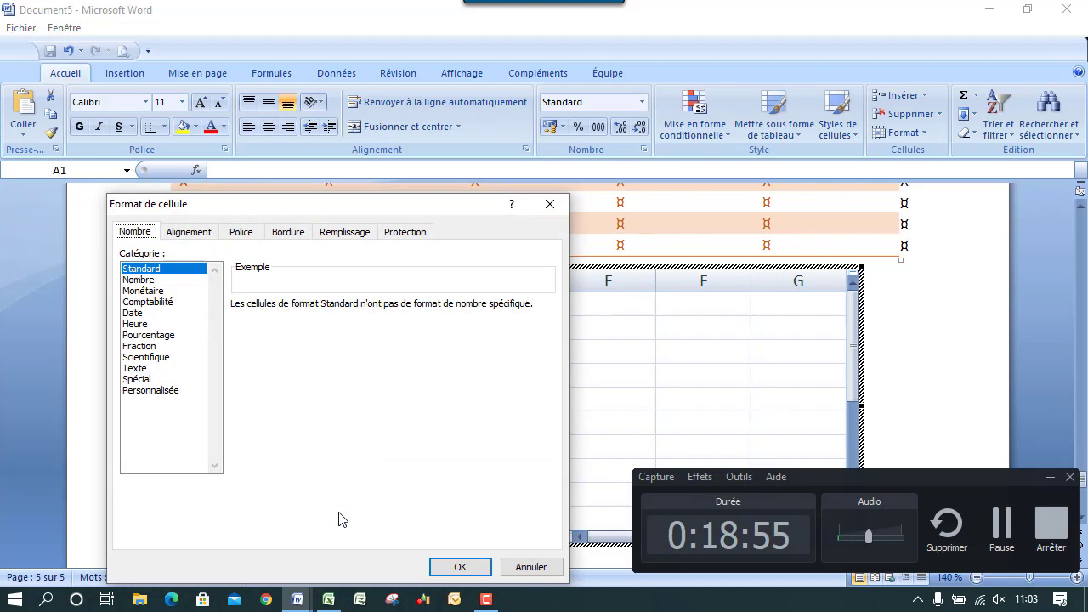
click(1001, 523)
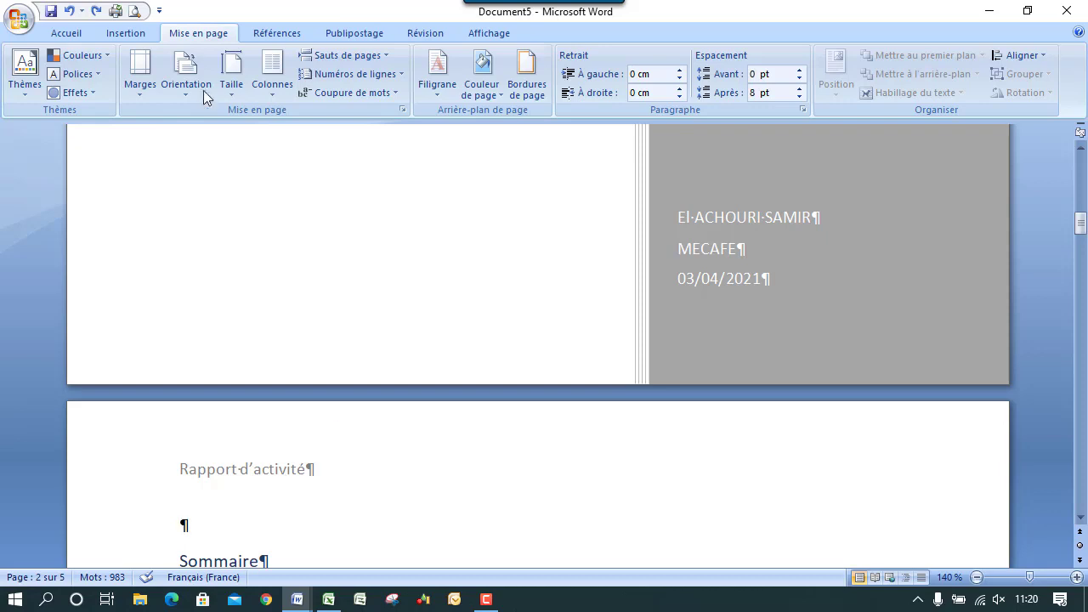
Set the page colour to the lightest orange theme tint and check it on the document's pages.
click(496, 95)
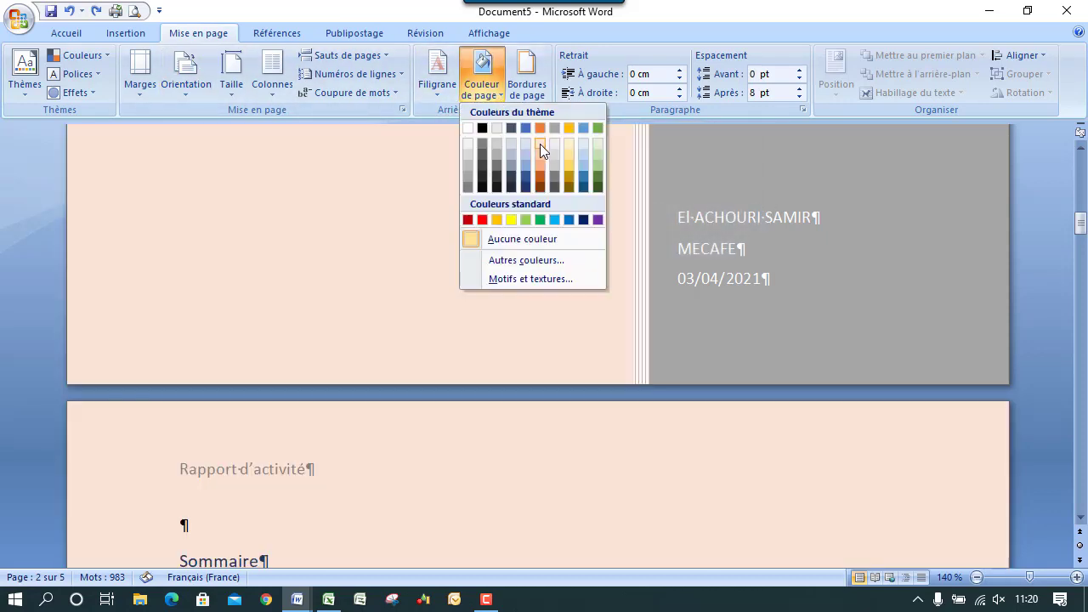
click(542, 144)
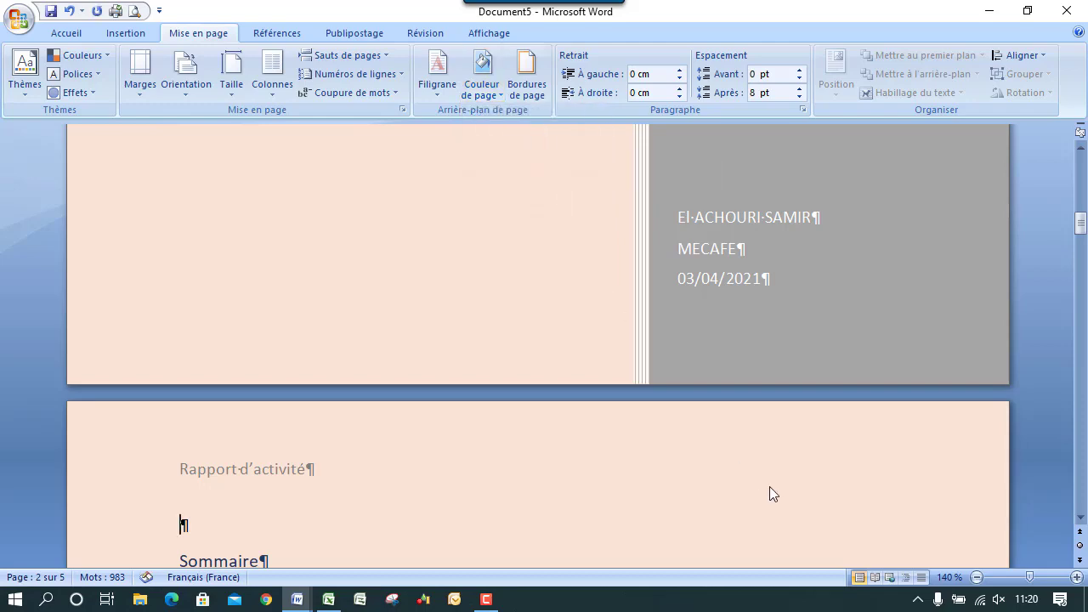
drag(1081, 223, 1084, 386)
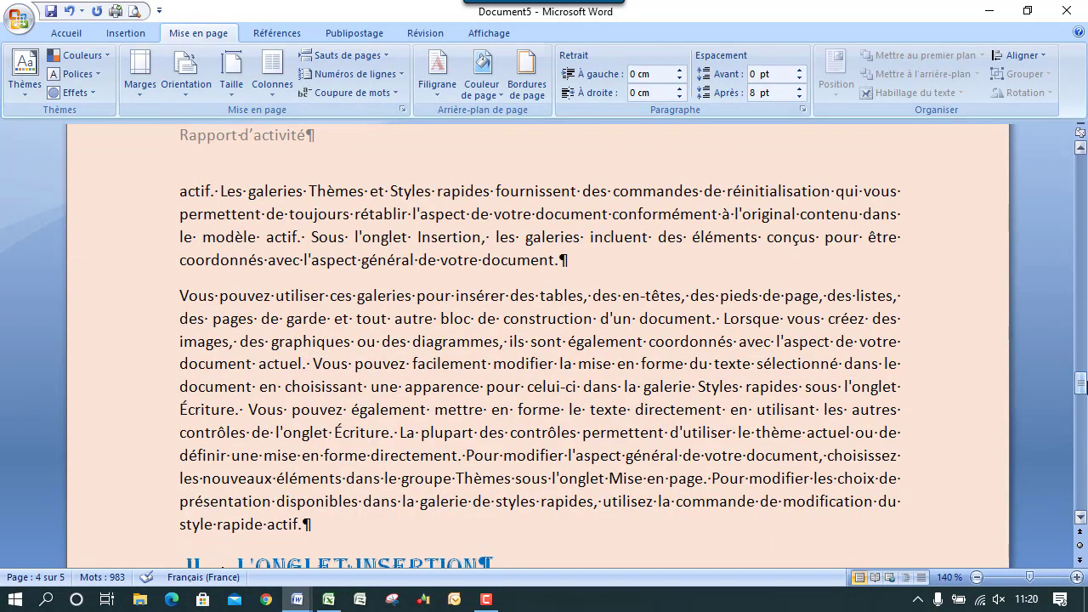
drag(1084, 387, 1084, 330)
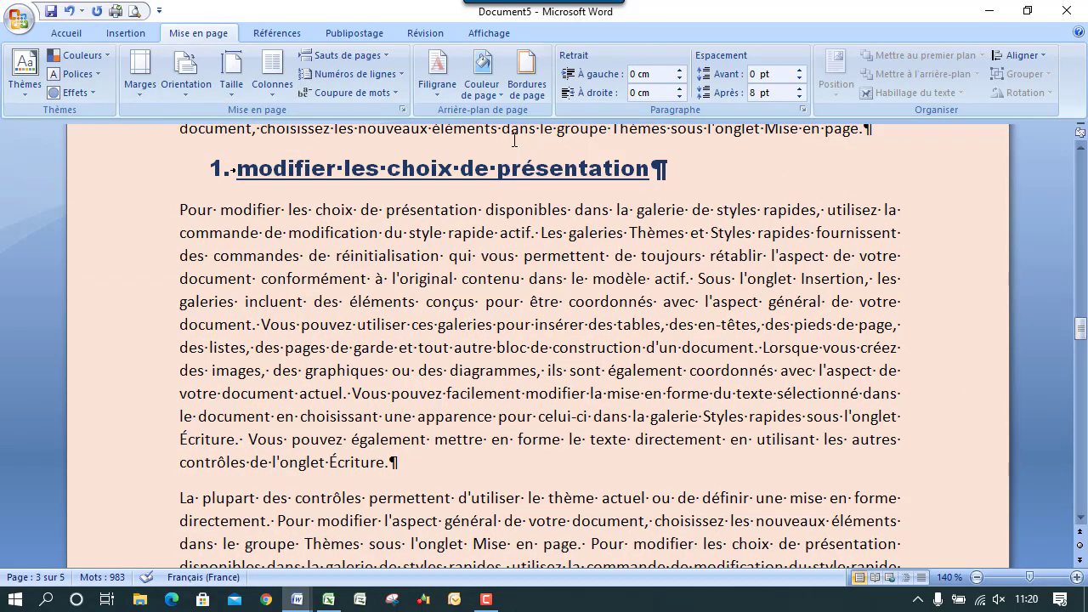
Add an Ombre page border to the Sommaire page, applied to this section only.
click(528, 91)
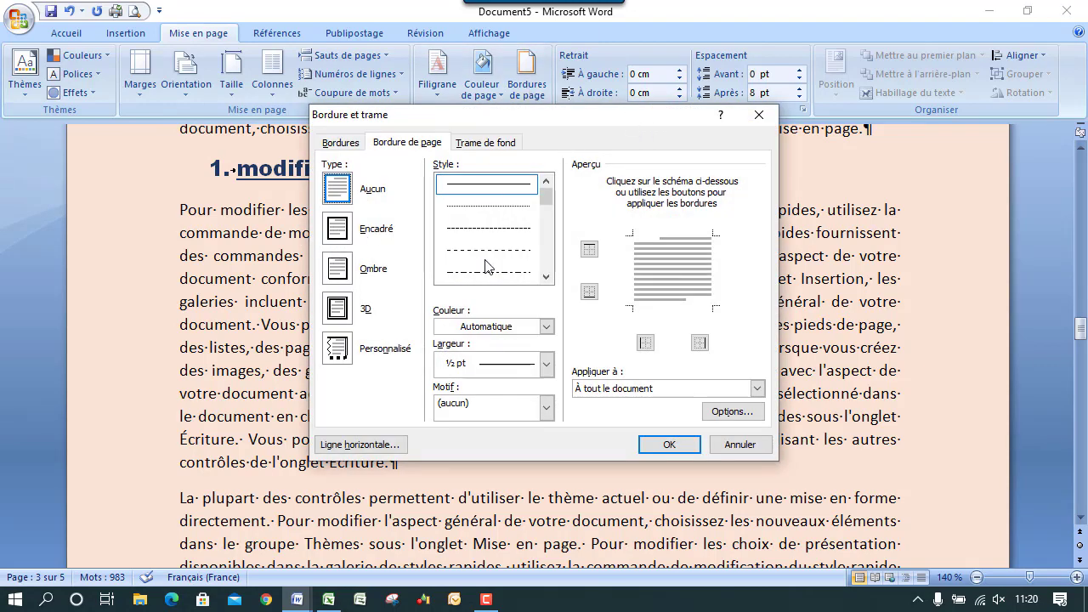
click(759, 115)
drag(1076, 334, 1080, 249)
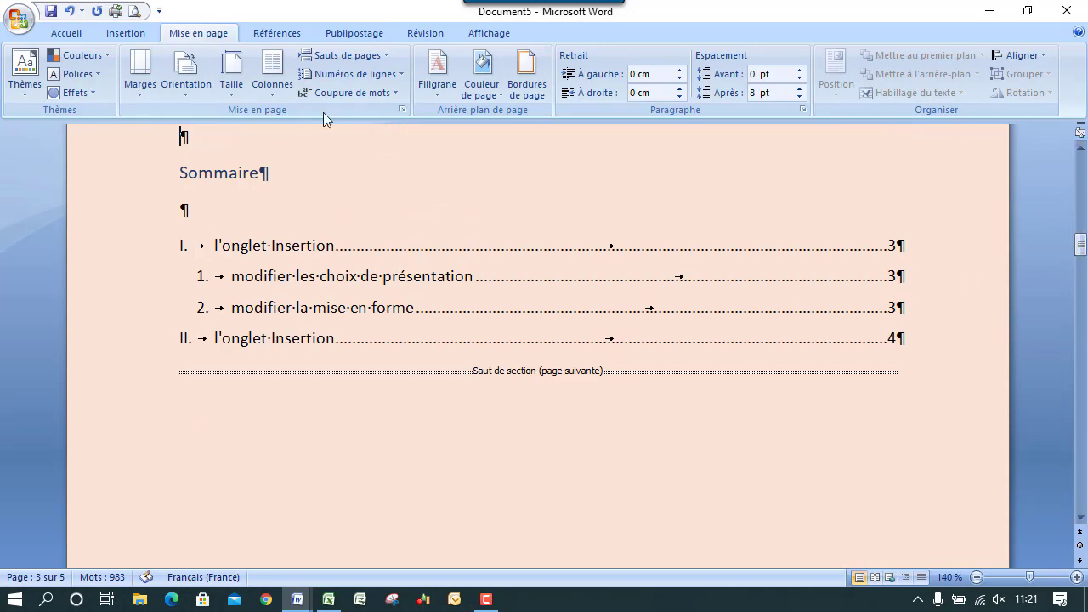
click(526, 85)
click(338, 268)
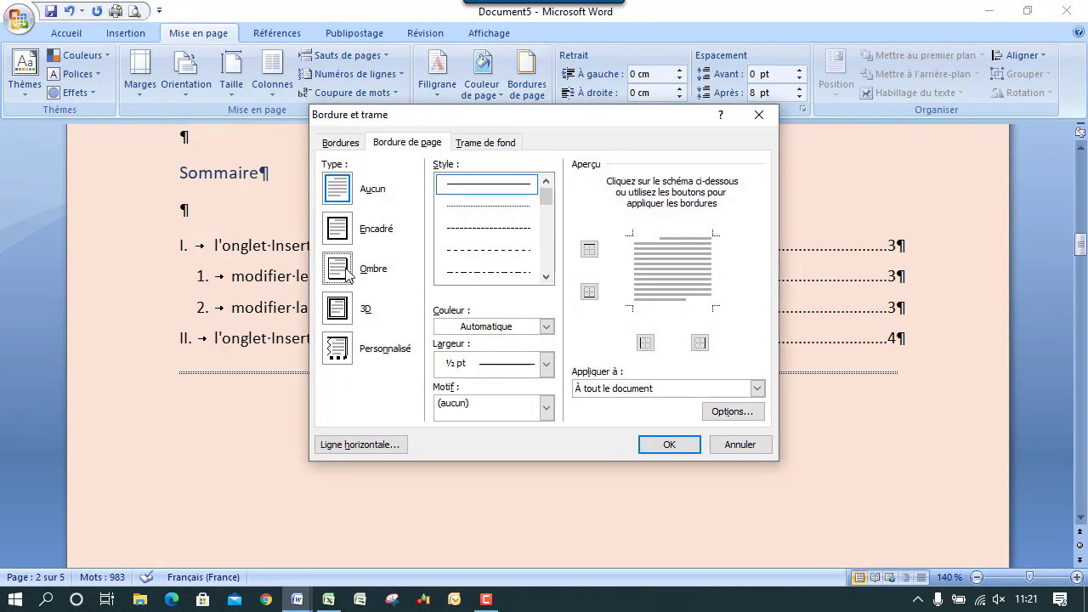
click(620, 389)
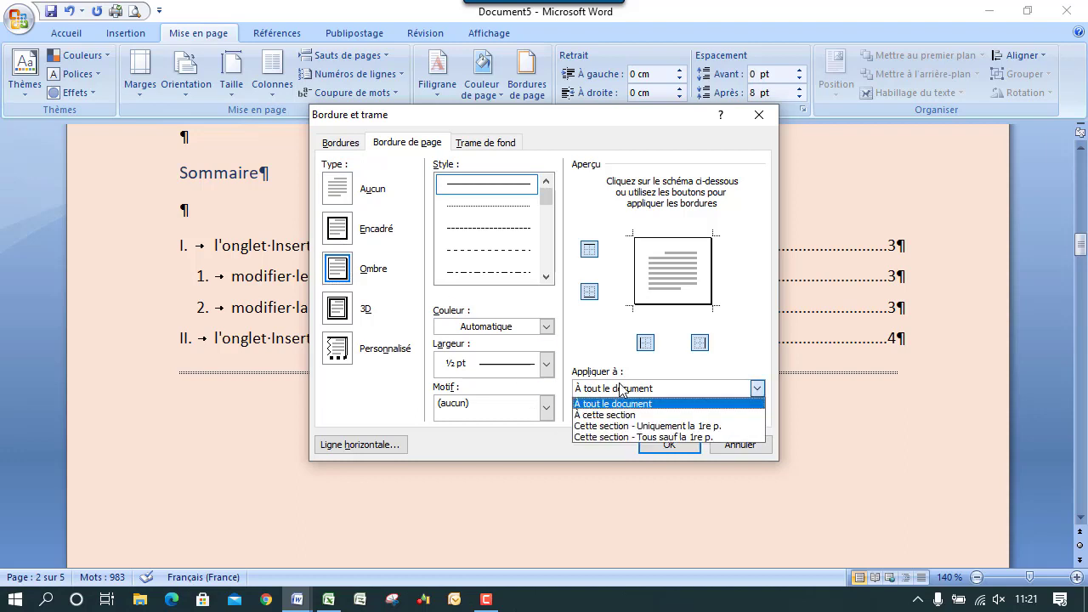
click(620, 416)
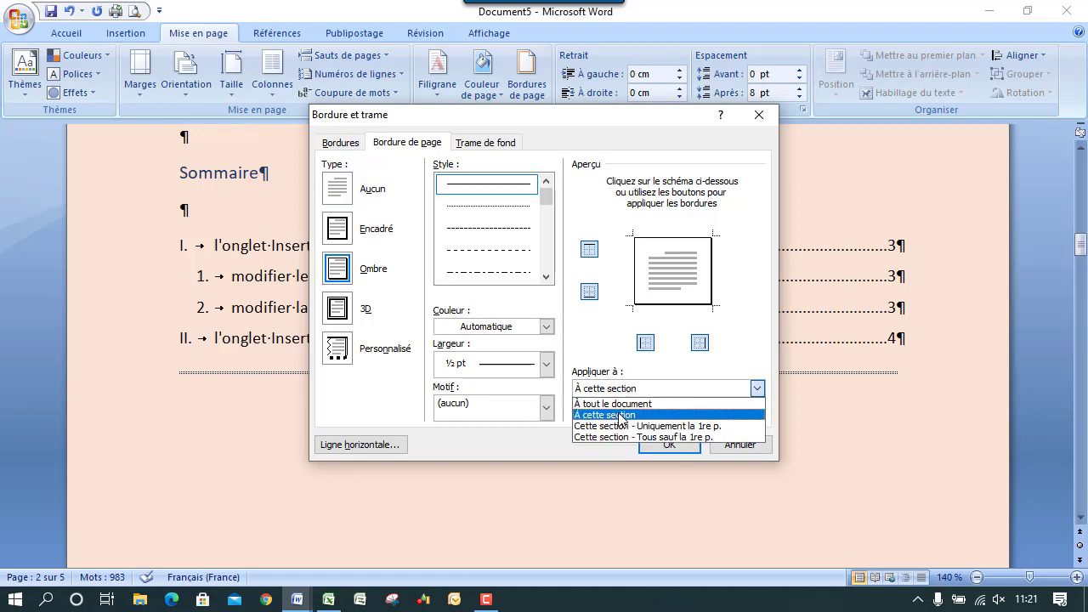
click(660, 443)
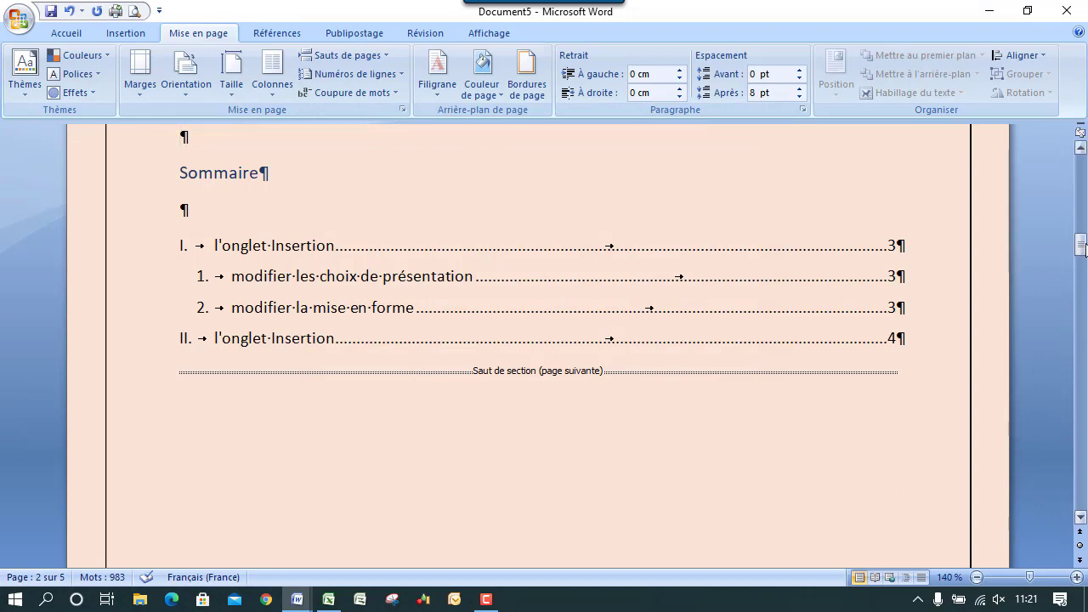
Apply the Ombre page border to the whole document.
mouse_move(1084, 248)
mouse_down()
mouse_move(1083, 360)
mouse_move(1083, 236)
mouse_up()
click(527, 85)
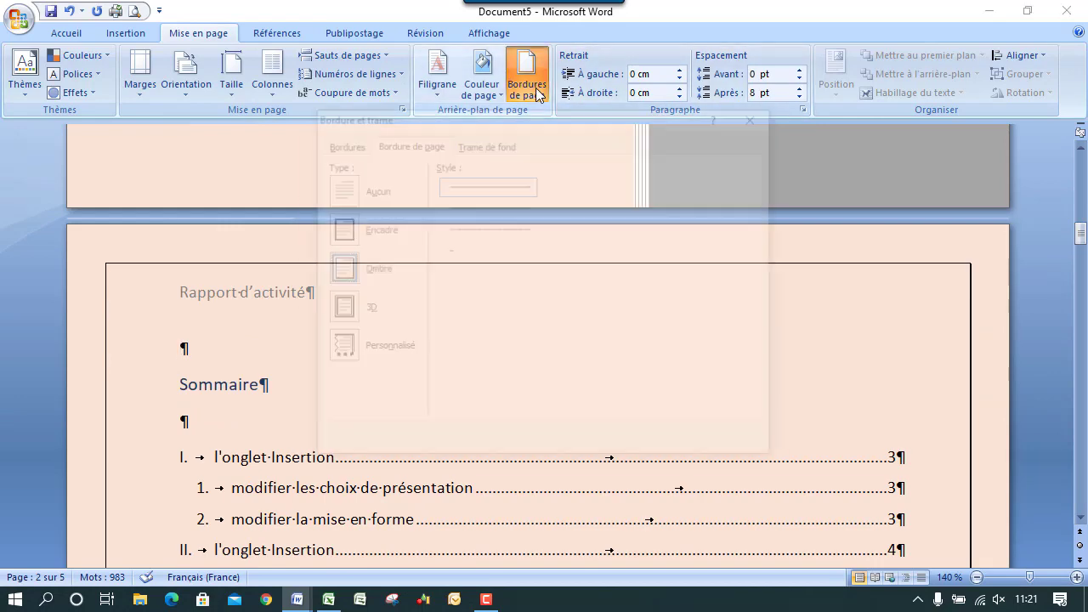
click(671, 390)
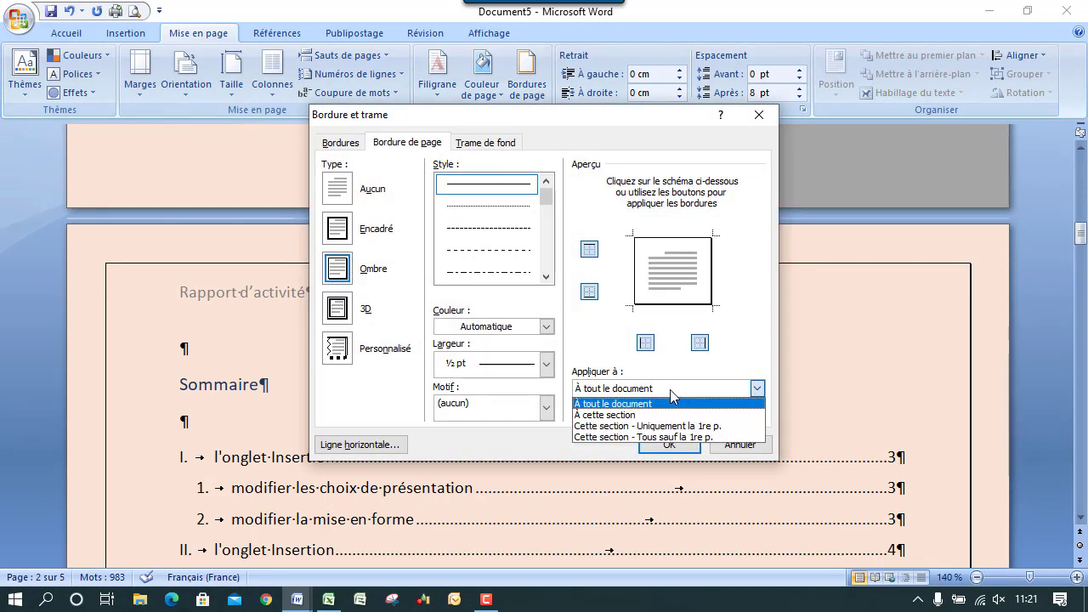
click(660, 403)
click(664, 444)
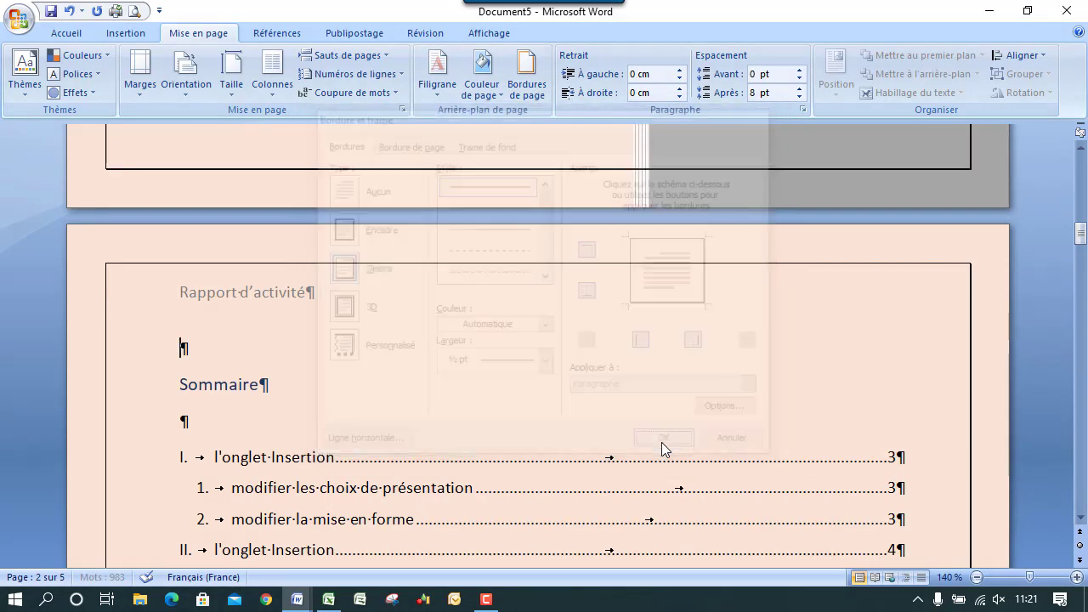
Check the Ombre page border on the cover and Sommaire pages, and undo the last two page border changes.
drag(1081, 232, 1046, 166)
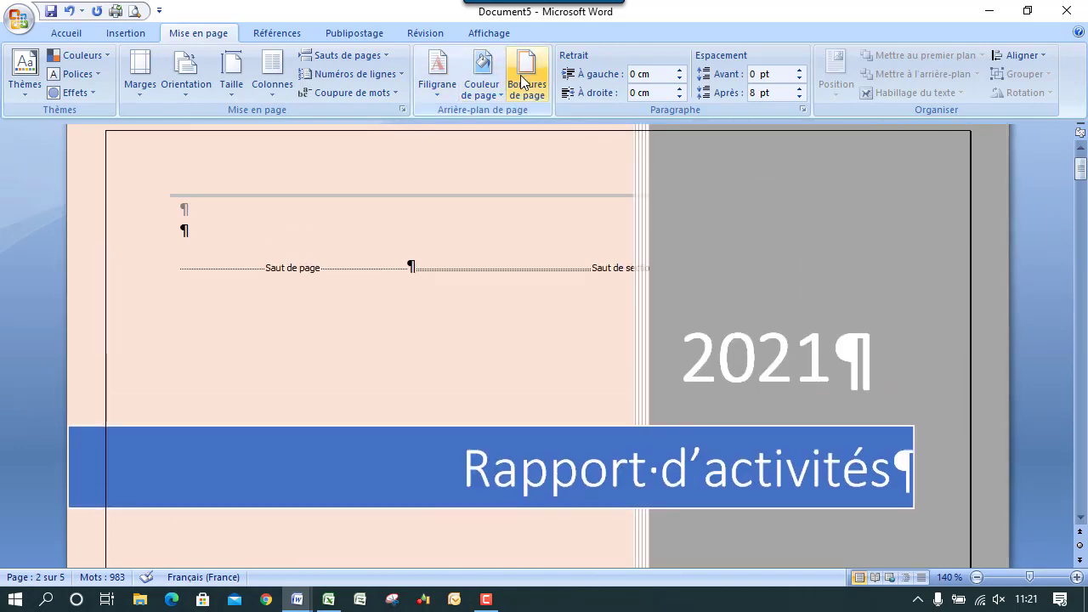
drag(1081, 173, 1081, 247)
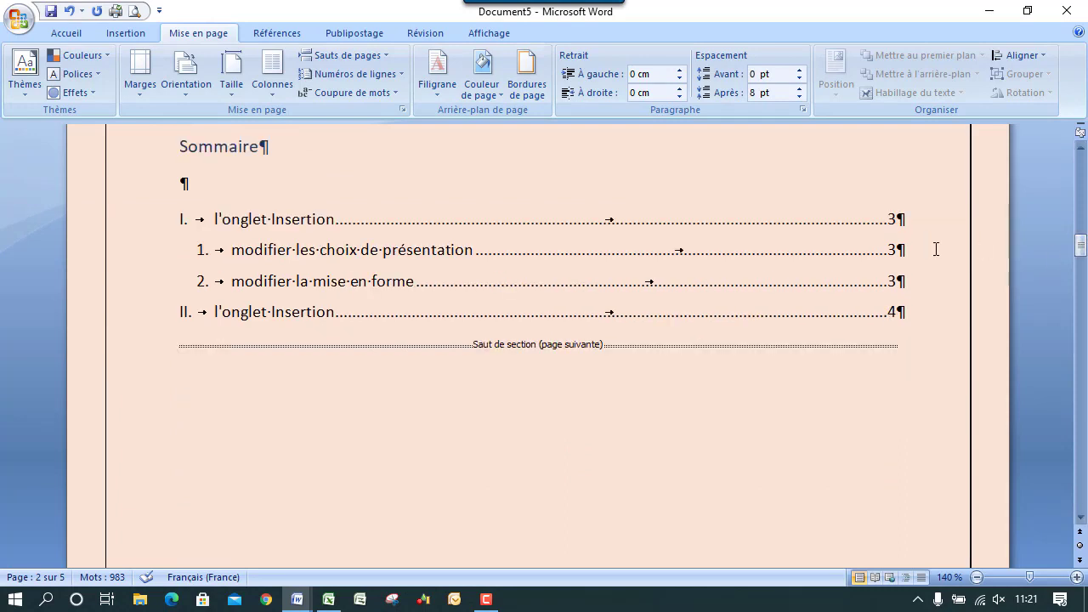
click(69, 11)
click(69, 11)
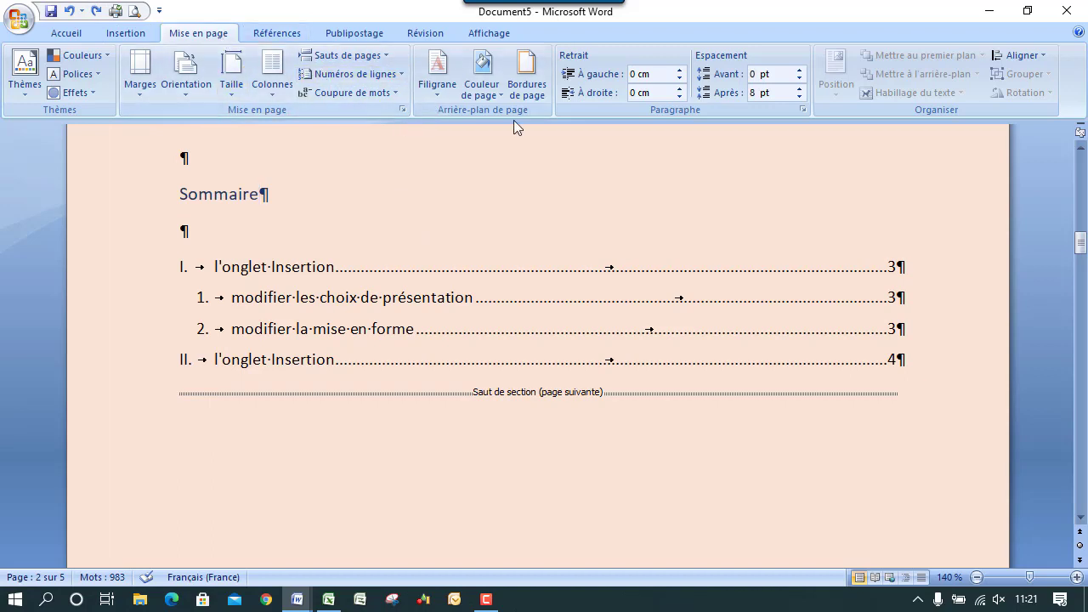
Add a 3D page border to the Sommaire page, applied to this section only.
click(527, 90)
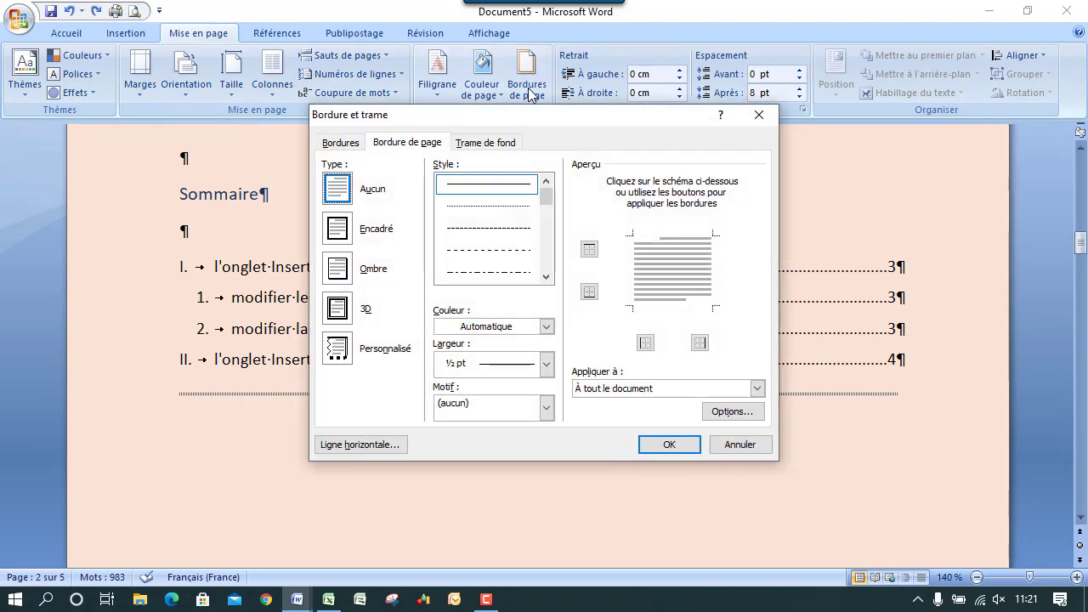
click(337, 311)
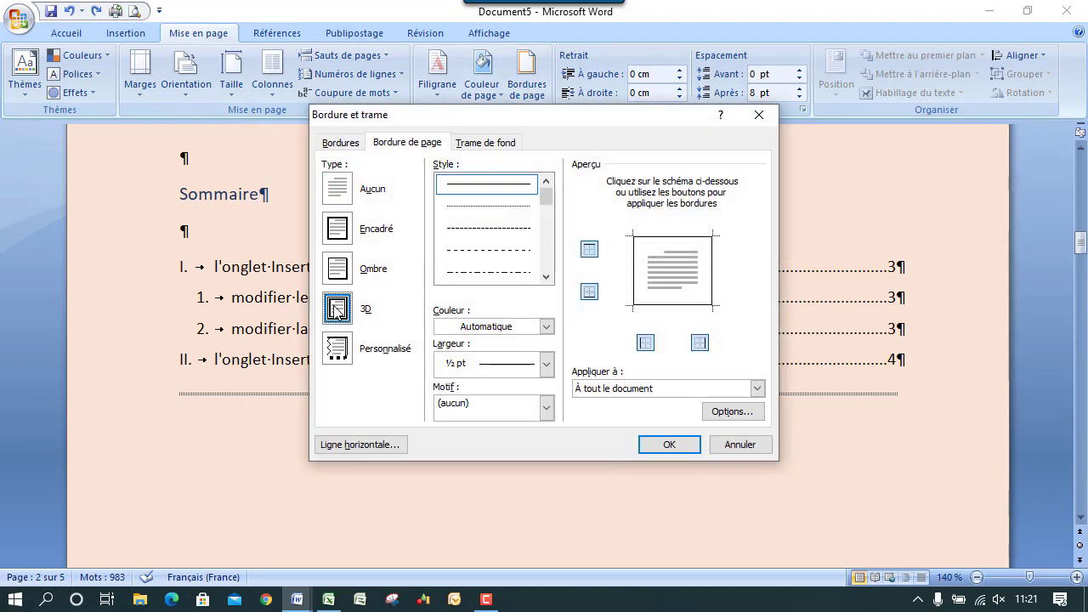
click(672, 391)
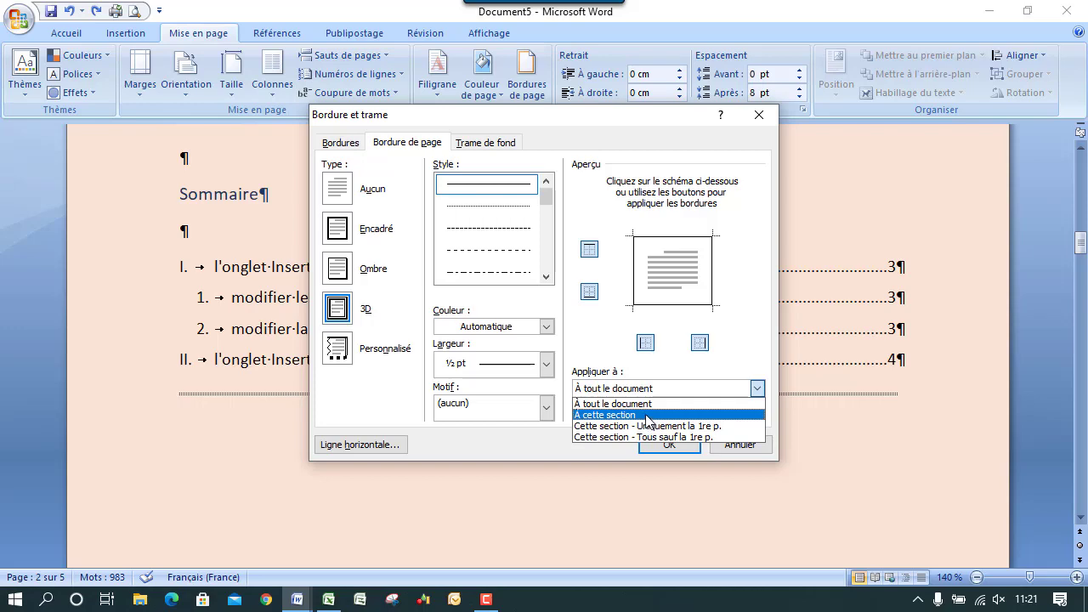
click(648, 416)
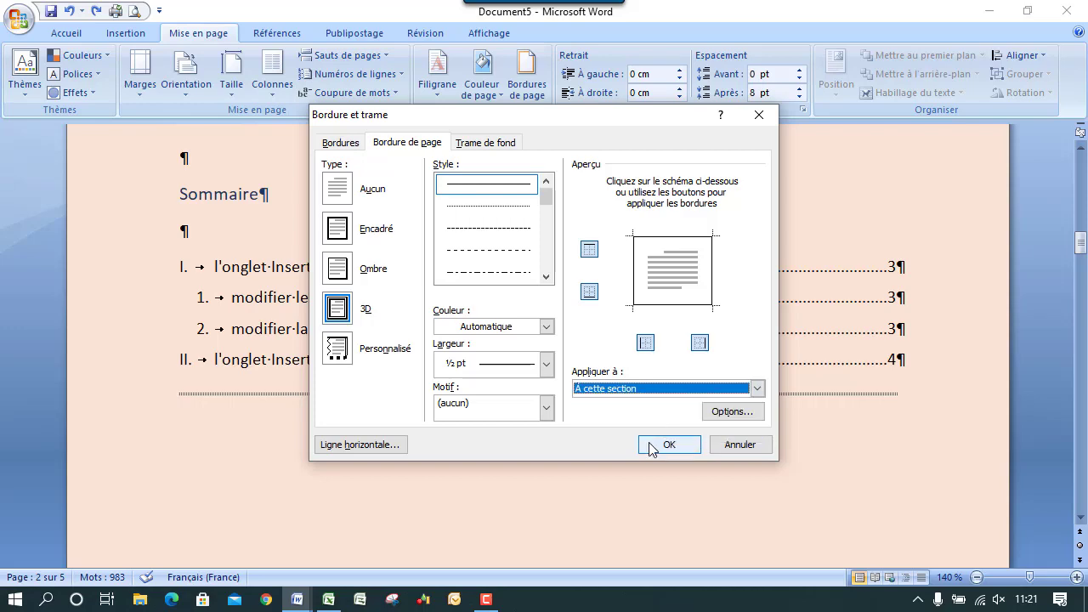
click(650, 444)
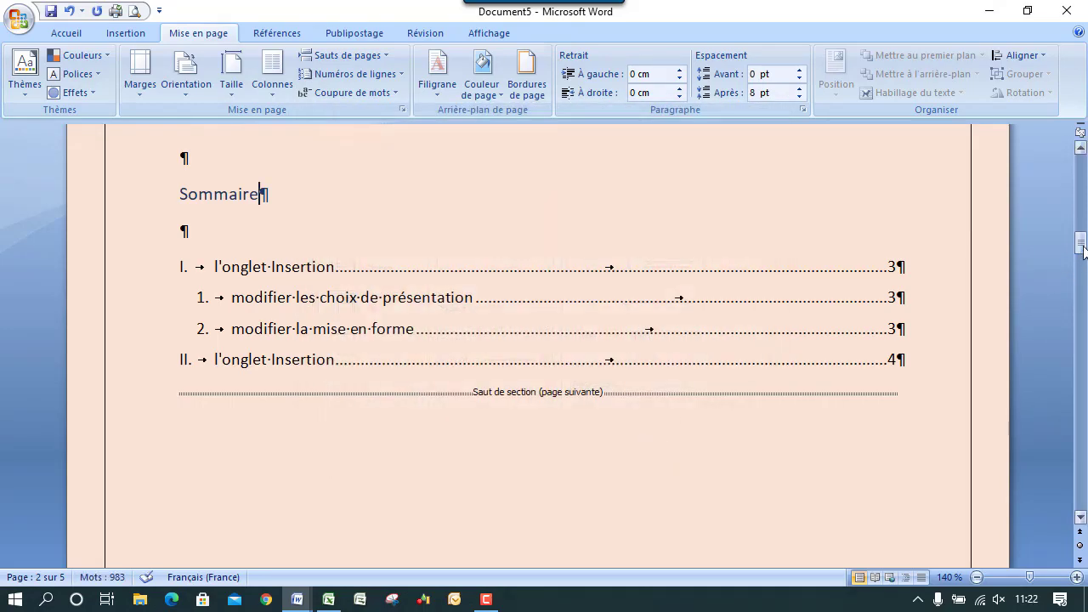
Set the page colour to the lightest blue theme tint.
drag(1082, 244, 1082, 293)
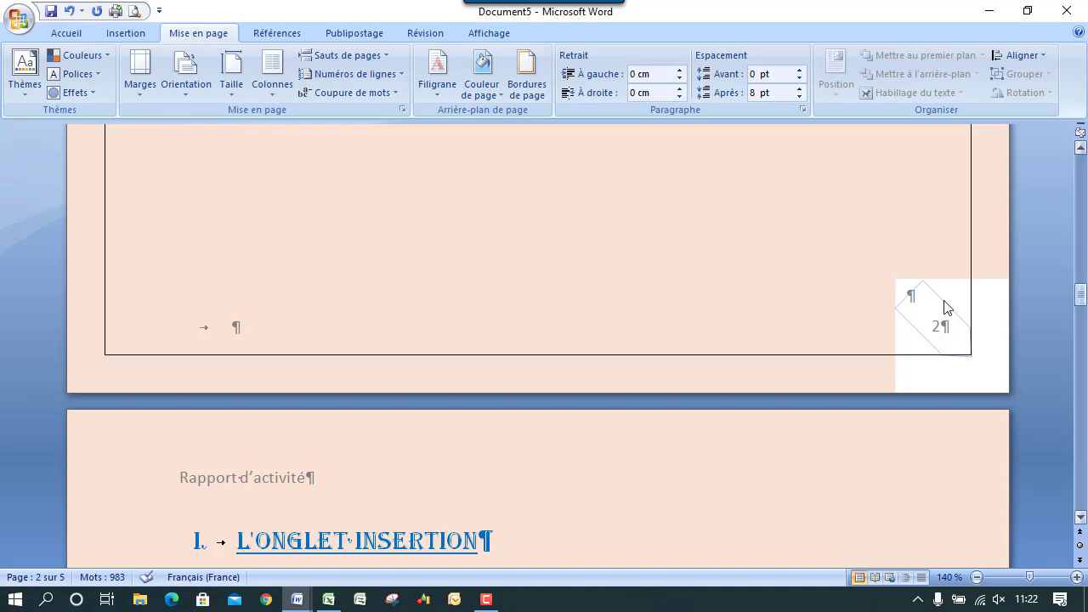
click(491, 90)
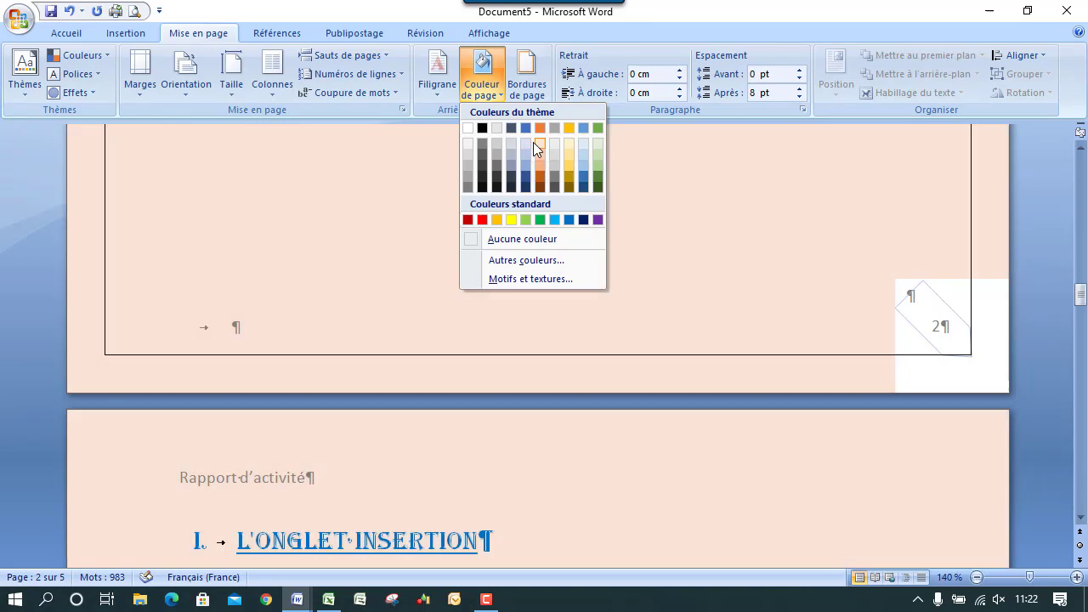
click(529, 142)
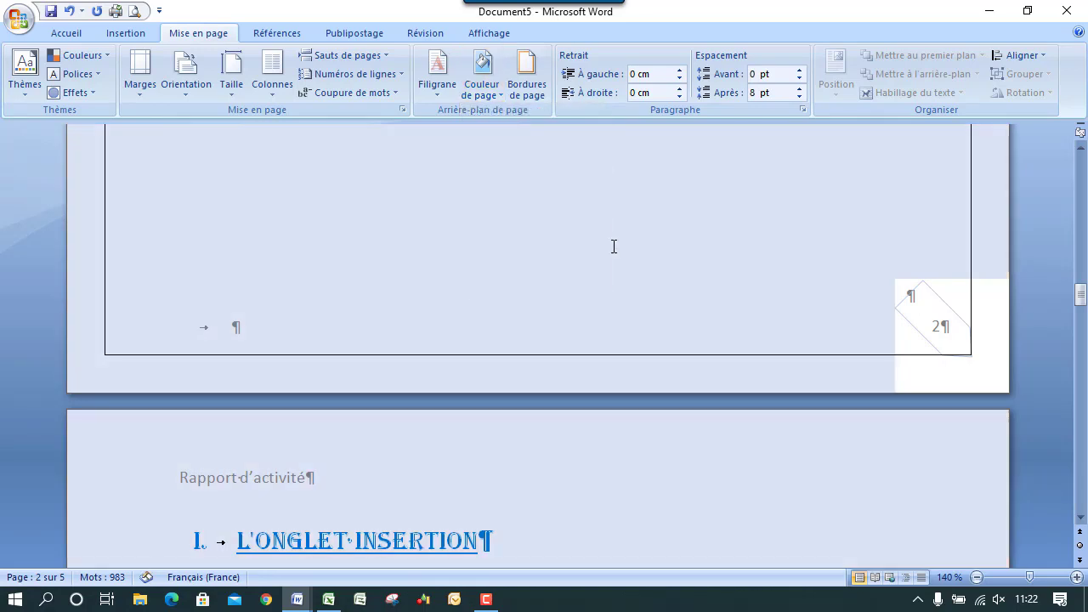
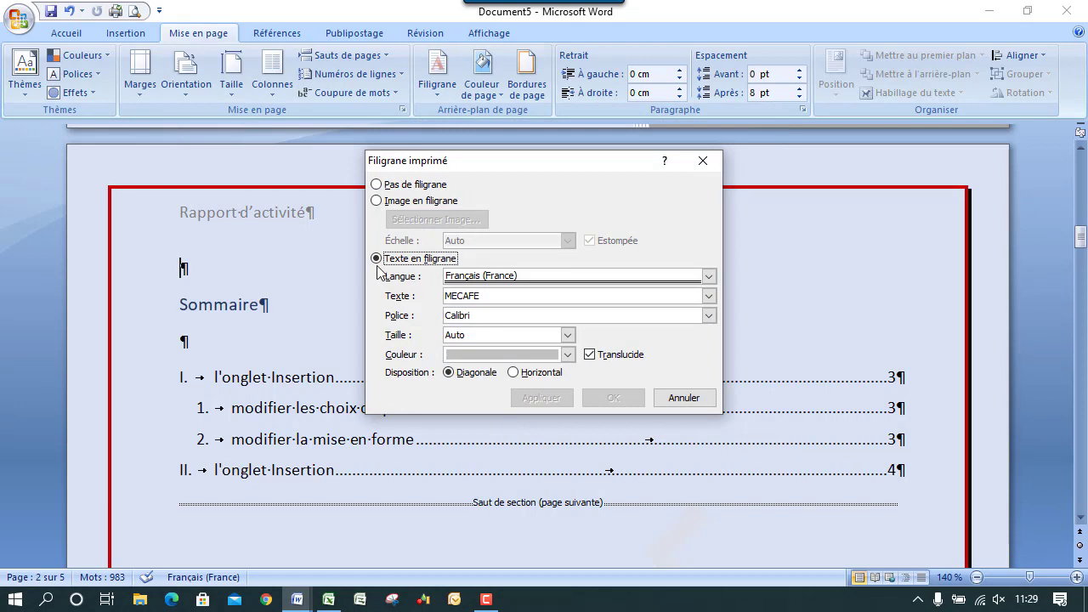
Apply the custom text watermark "Copie conforme" and check it on the Sommaire page in print preview.
drag(509, 294, 432, 291)
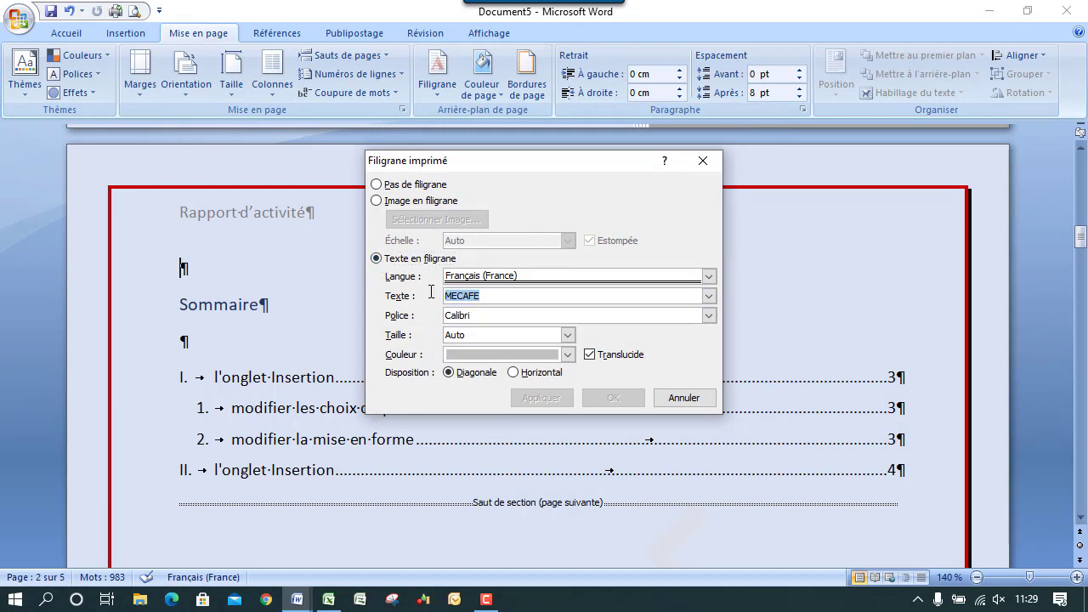
text(Co)
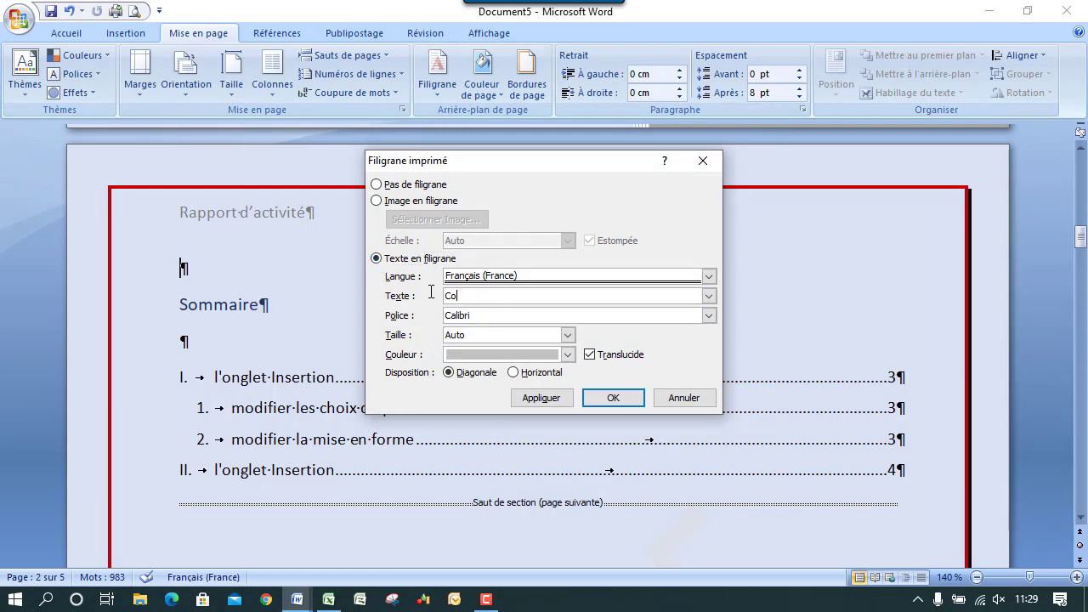
text(pie conforme)
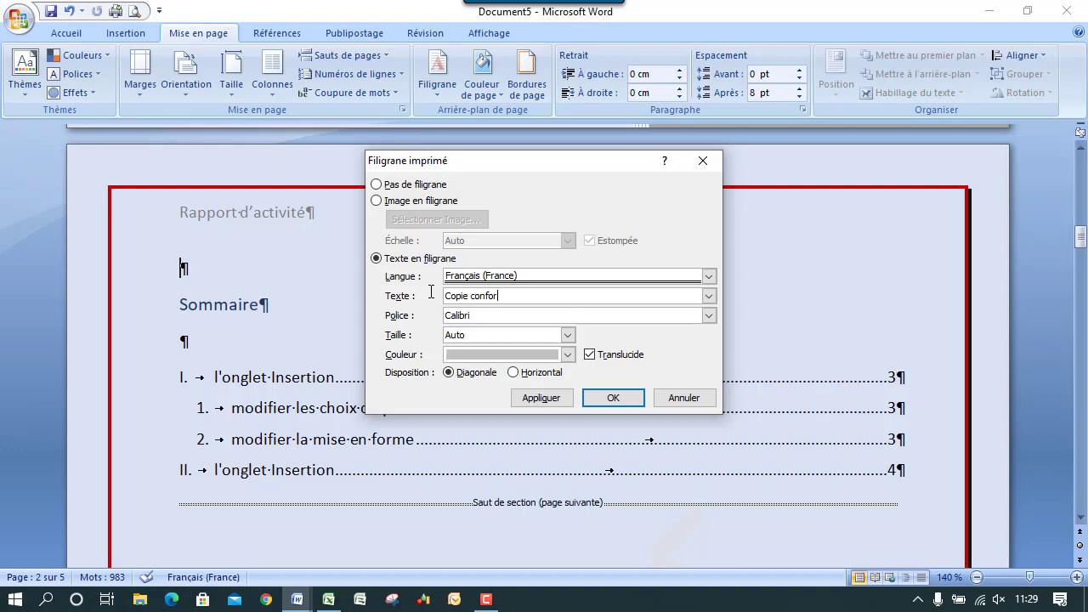
click(615, 397)
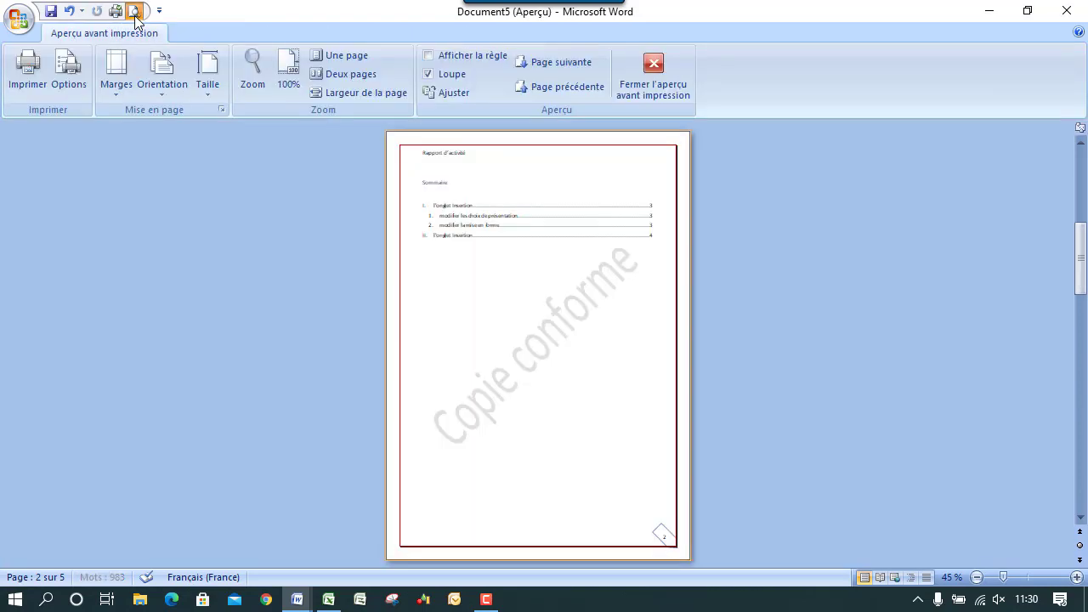
click(134, 12)
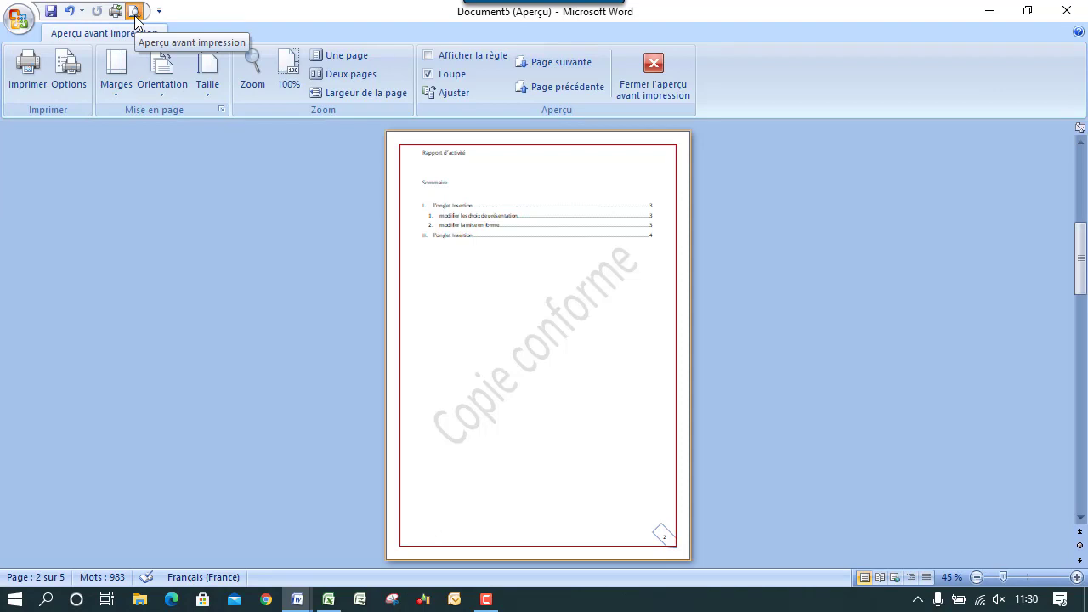
click(133, 11)
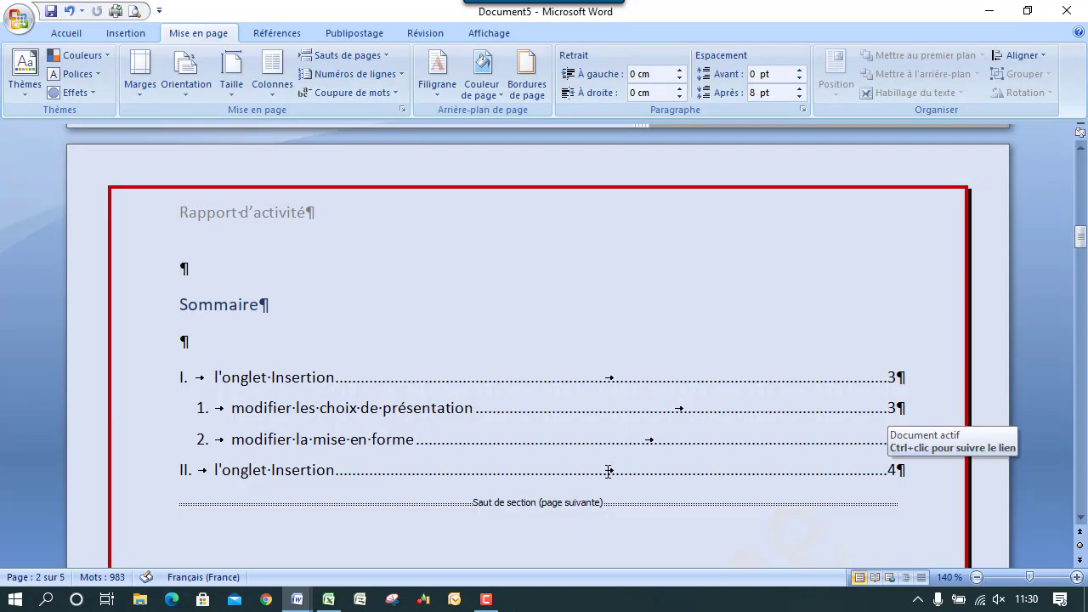
Remove the watermark from the document and check the Sommaire page in print preview.
click(441, 92)
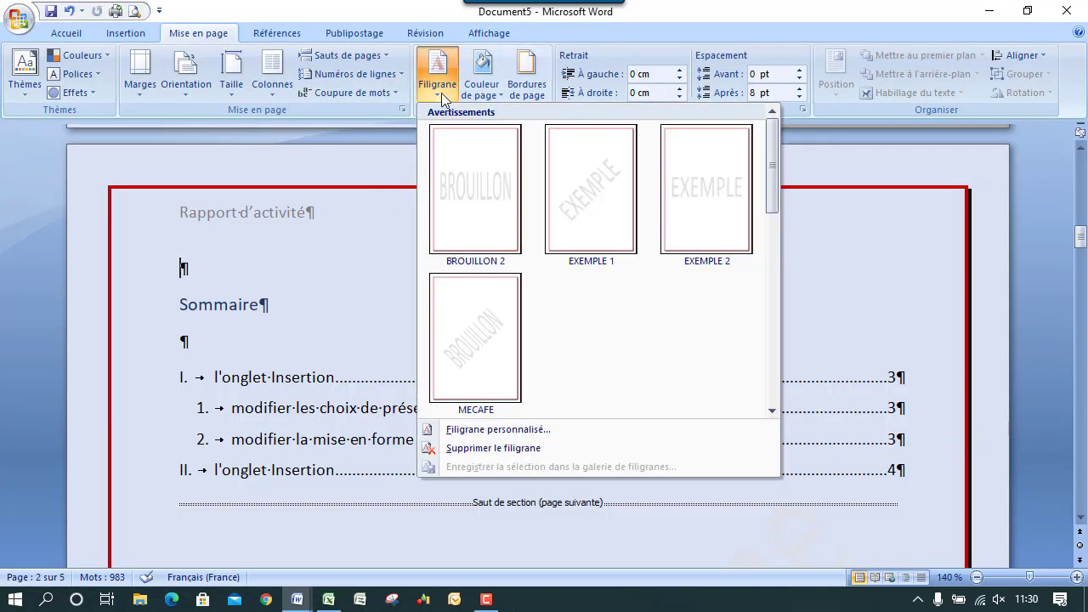
click(492, 448)
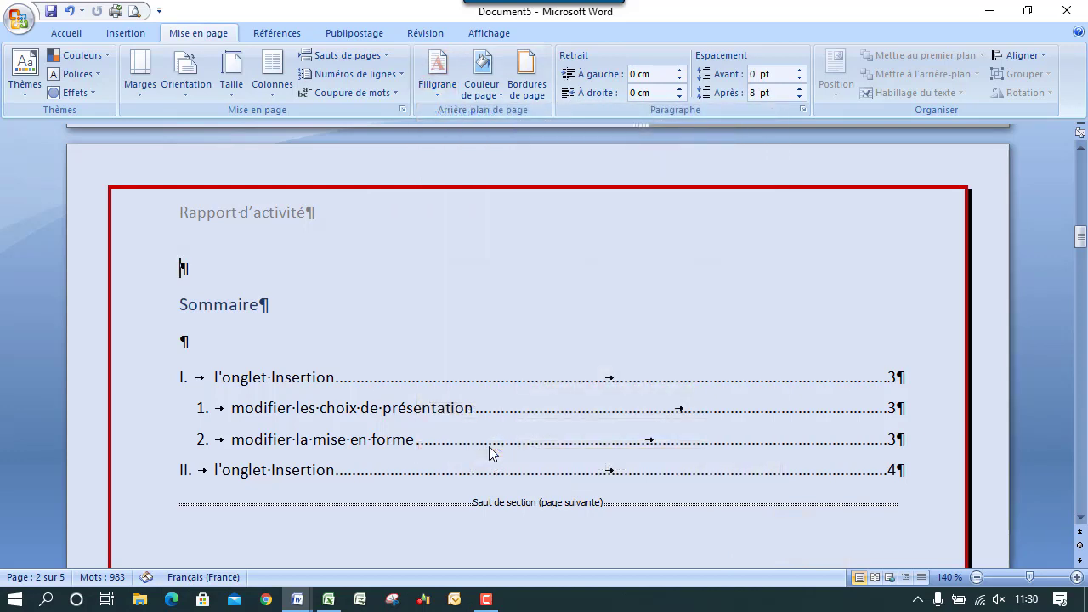
click(133, 11)
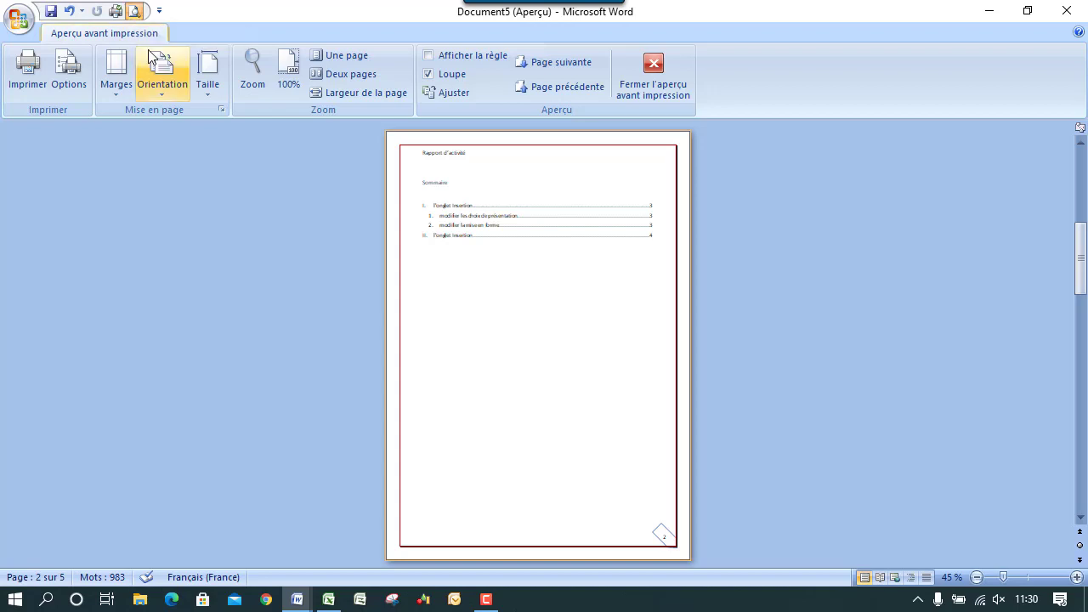
click(134, 11)
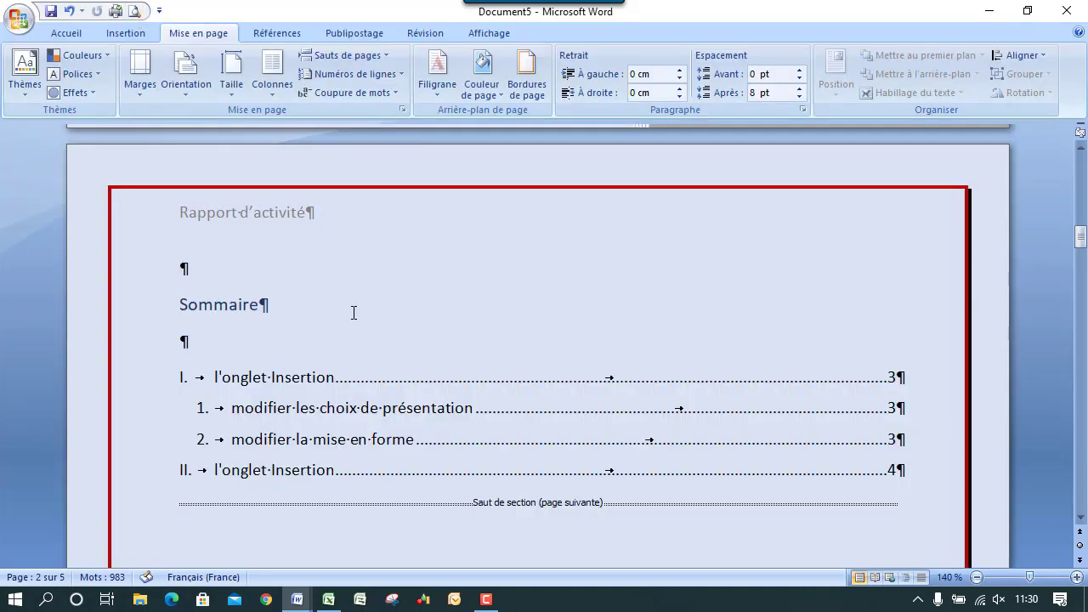
click(486, 601)
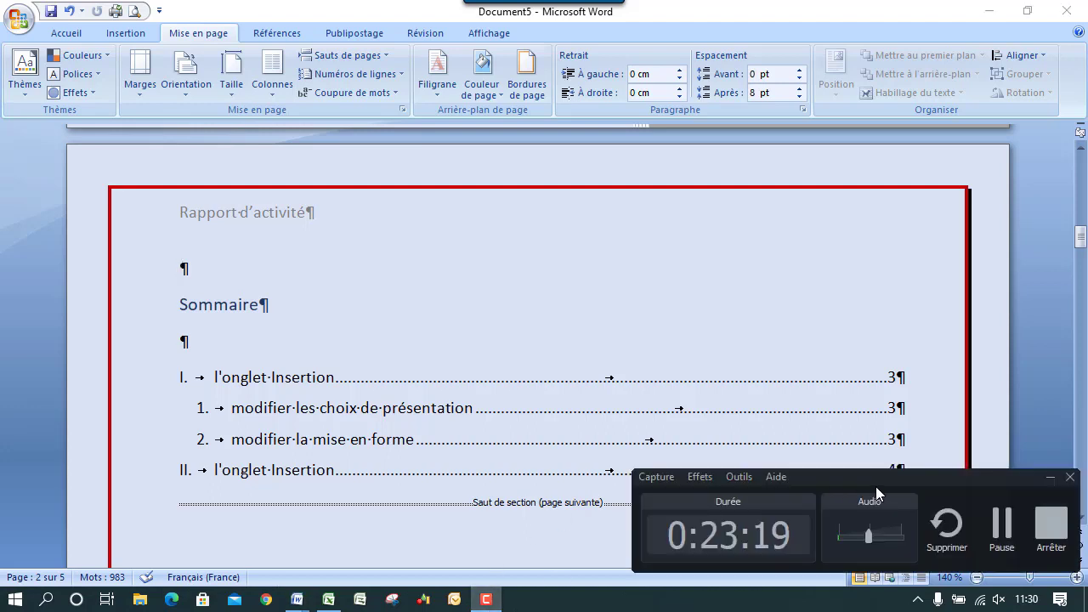
click(1002, 525)
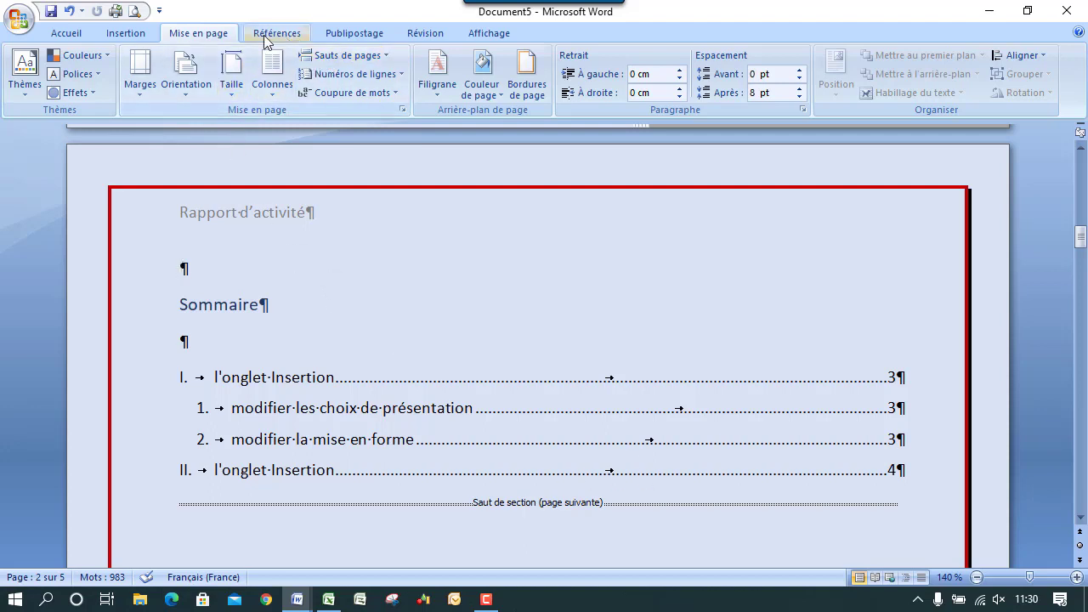
Add a custom text watermark reading "MECAFE" in translucent Calibri with a diagonal layout.
click(437, 74)
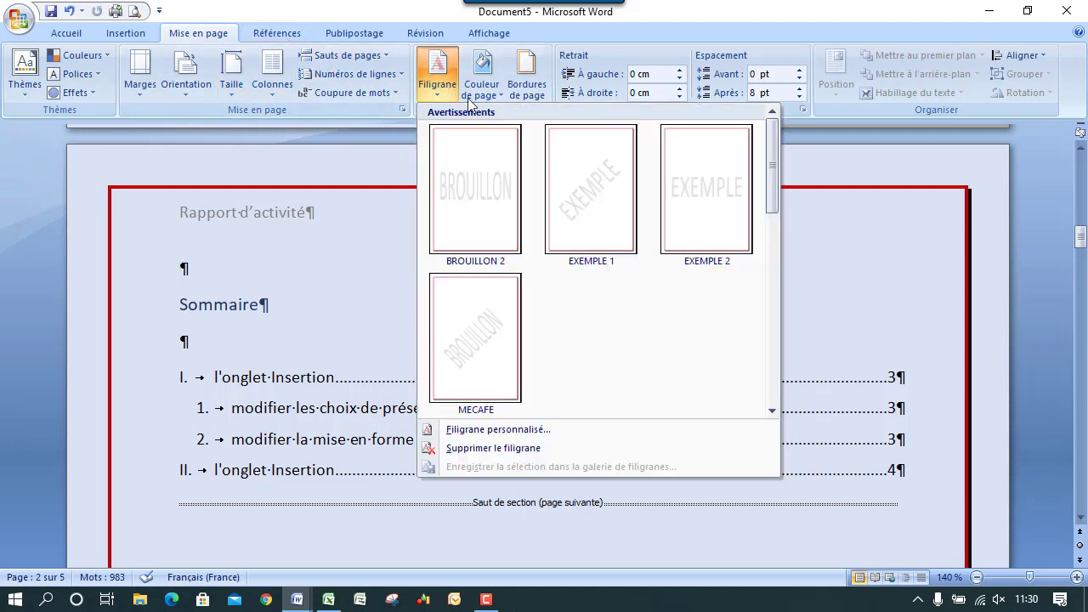
click(507, 430)
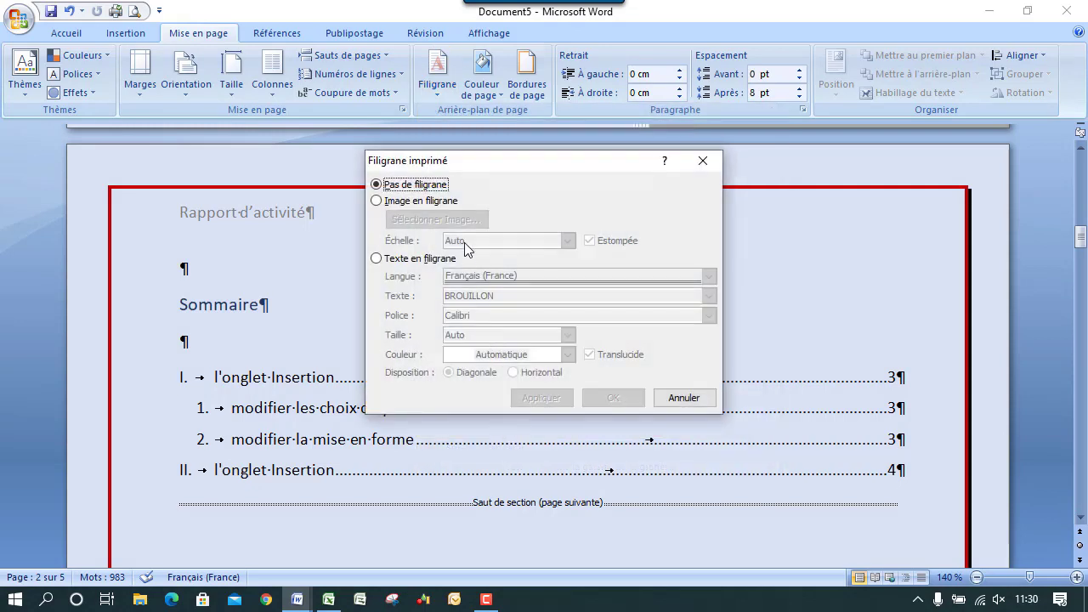
click(378, 260)
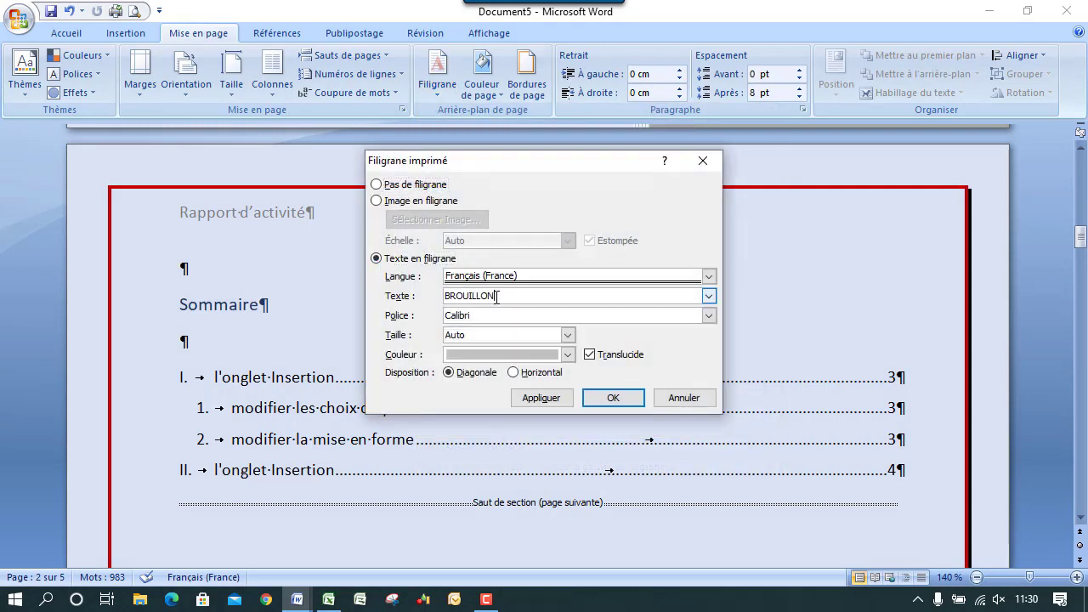
drag(498, 297, 428, 297)
key(BackSpace)
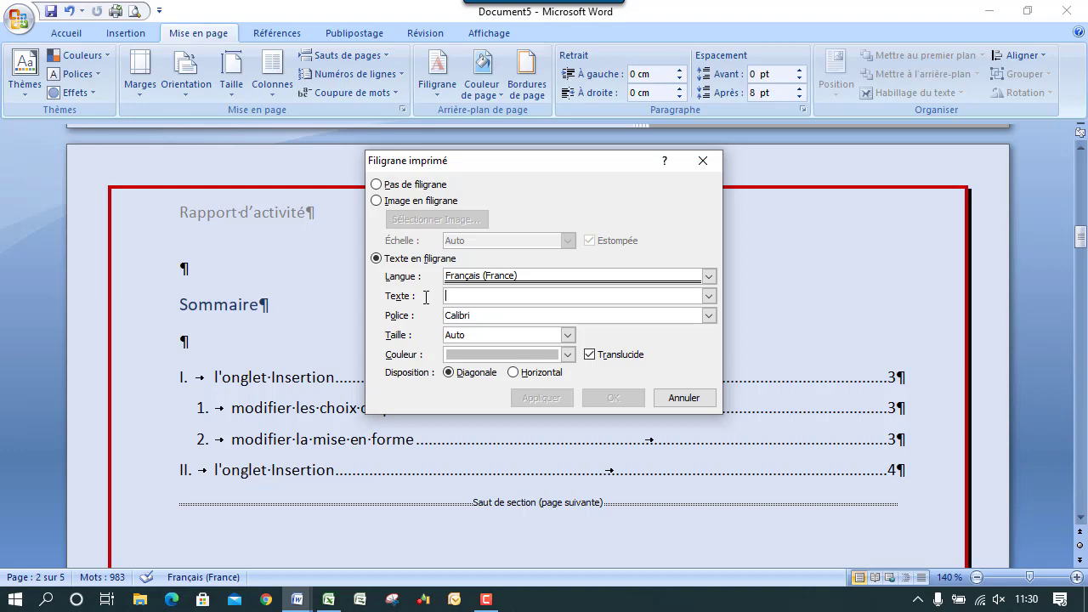
text(MECAFE)
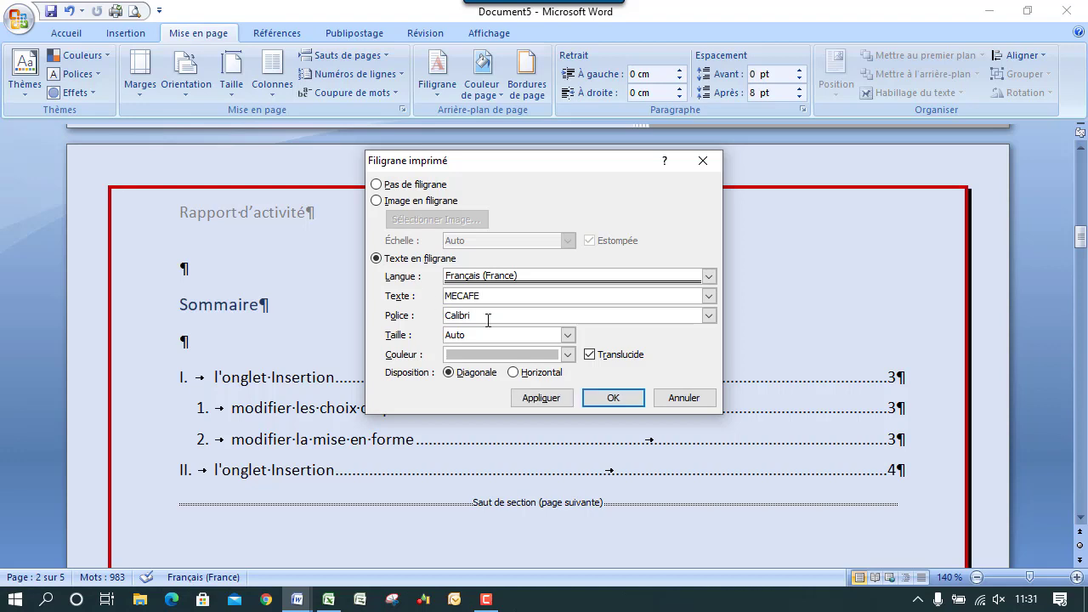
click(609, 399)
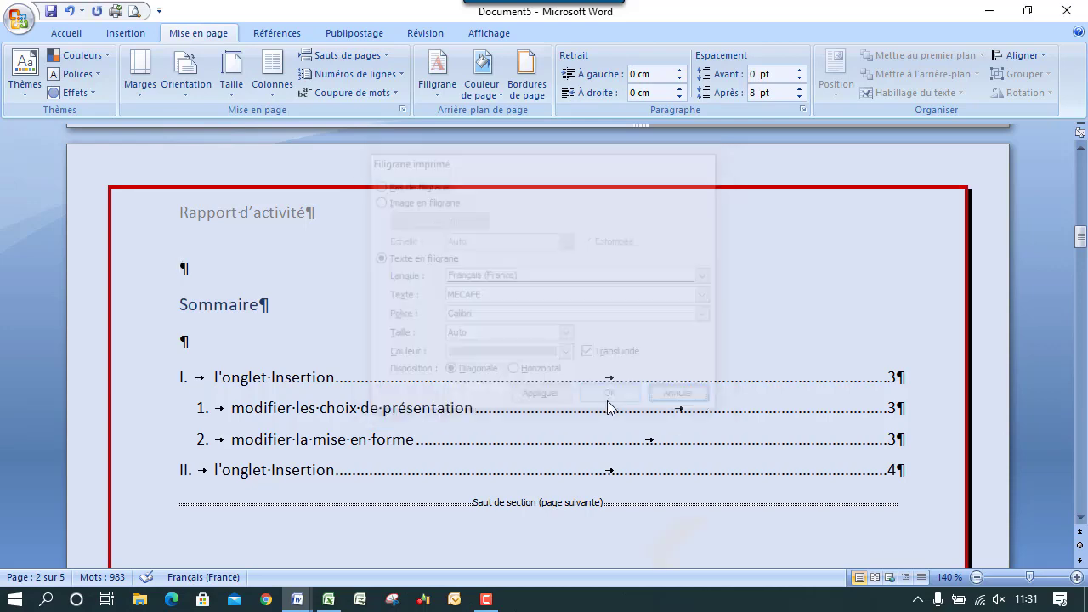
Examine the watermark in print preview from the Sommaire page to the last page, and return to the document.
mouse_move(1082, 239)
mouse_down()
mouse_move(1082, 262)
mouse_move(1082, 235)
mouse_up()
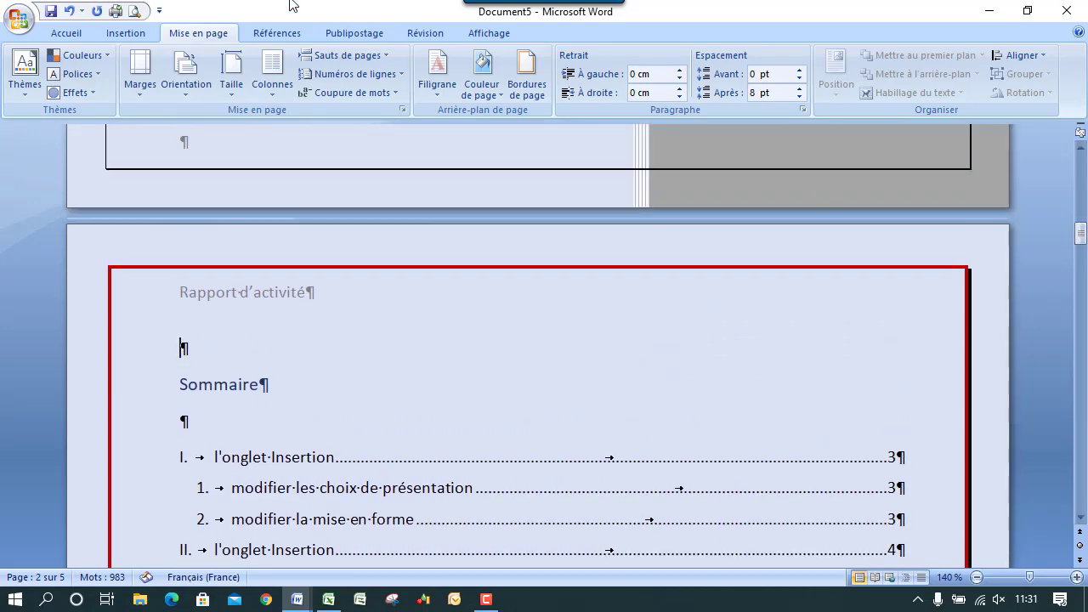
click(134, 11)
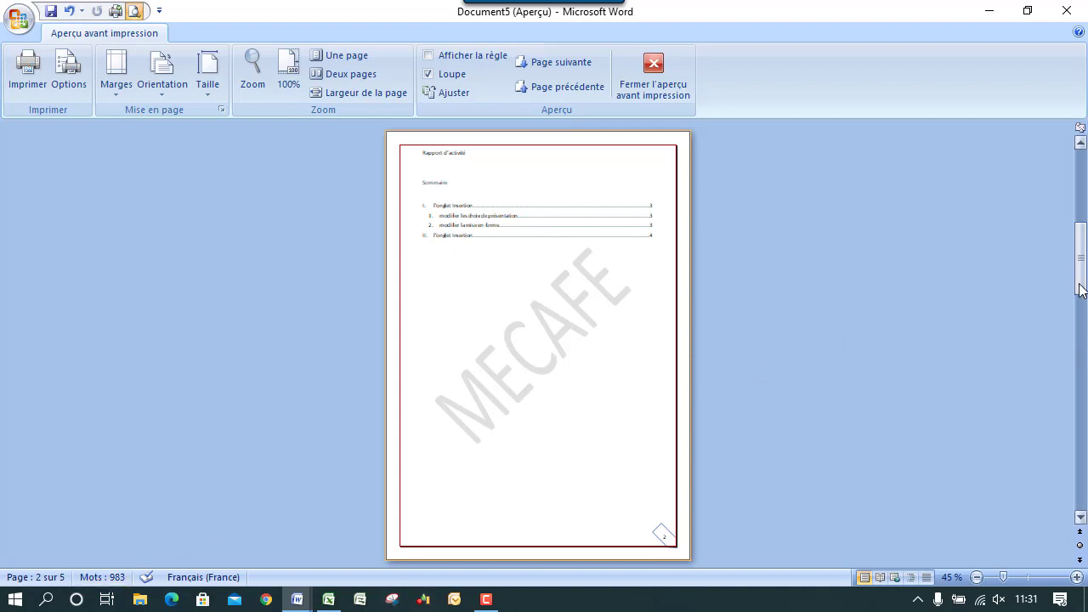
drag(1081, 273, 1083, 333)
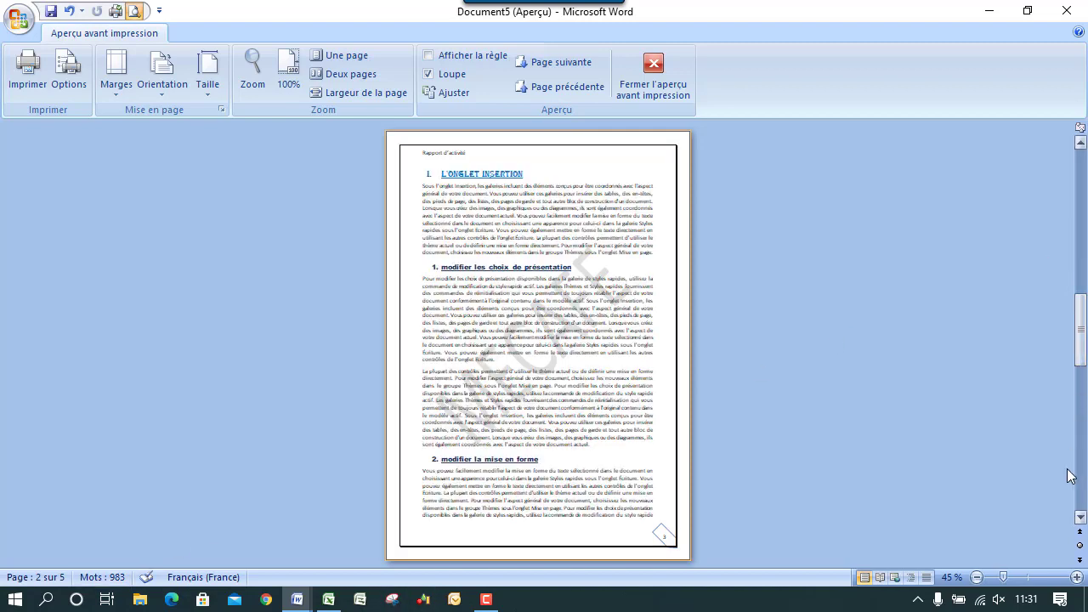
click(1082, 518)
click(1081, 518)
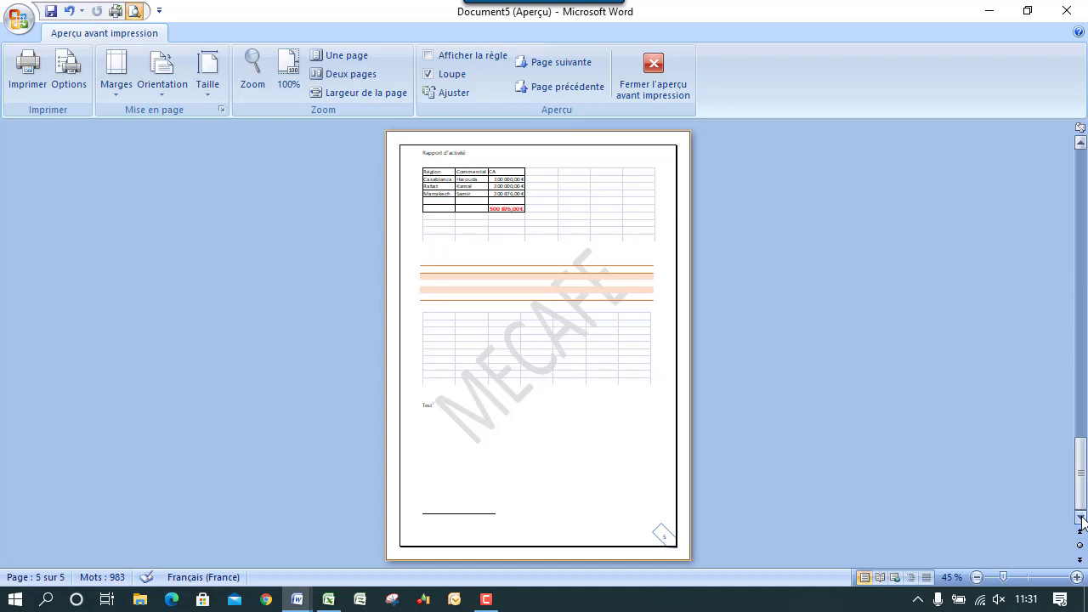
click(135, 11)
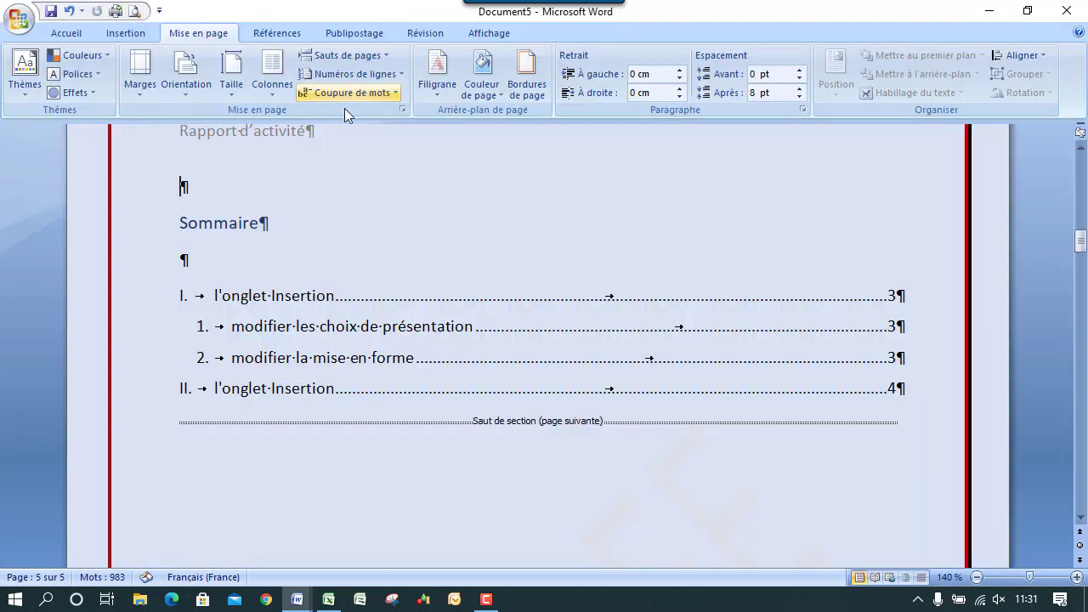
Remove the "MECAFE" watermark from the document, check the Sommaire page in print preview, and return to the document.
click(444, 92)
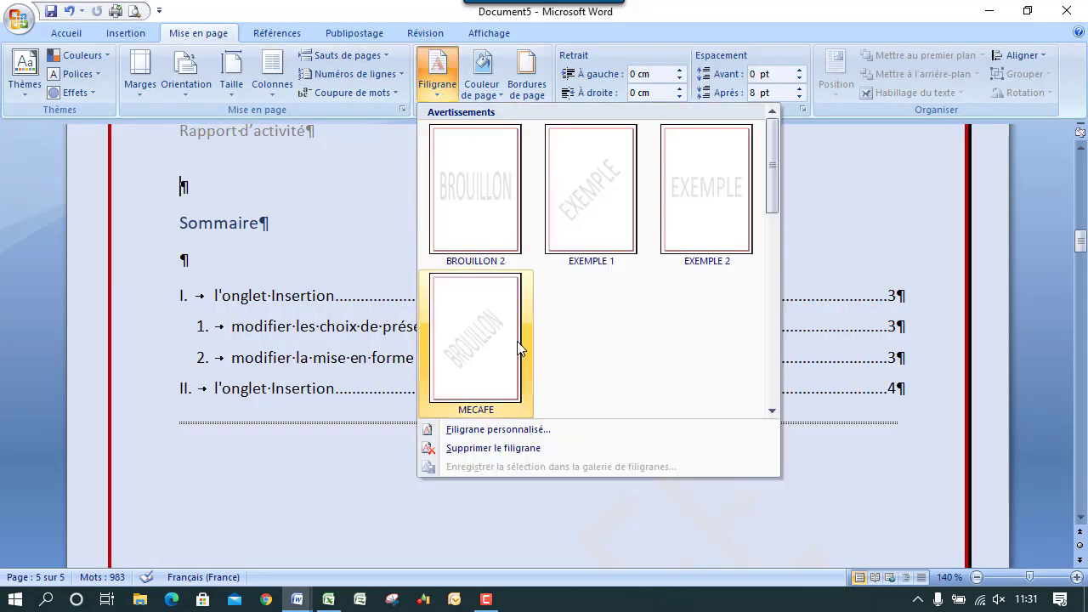
click(509, 450)
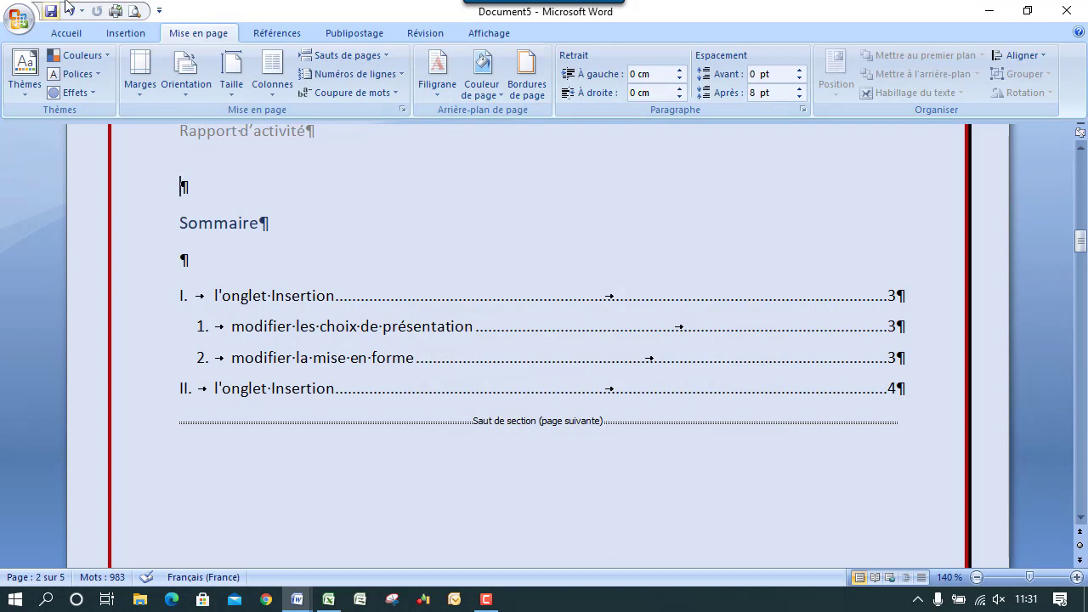
click(134, 11)
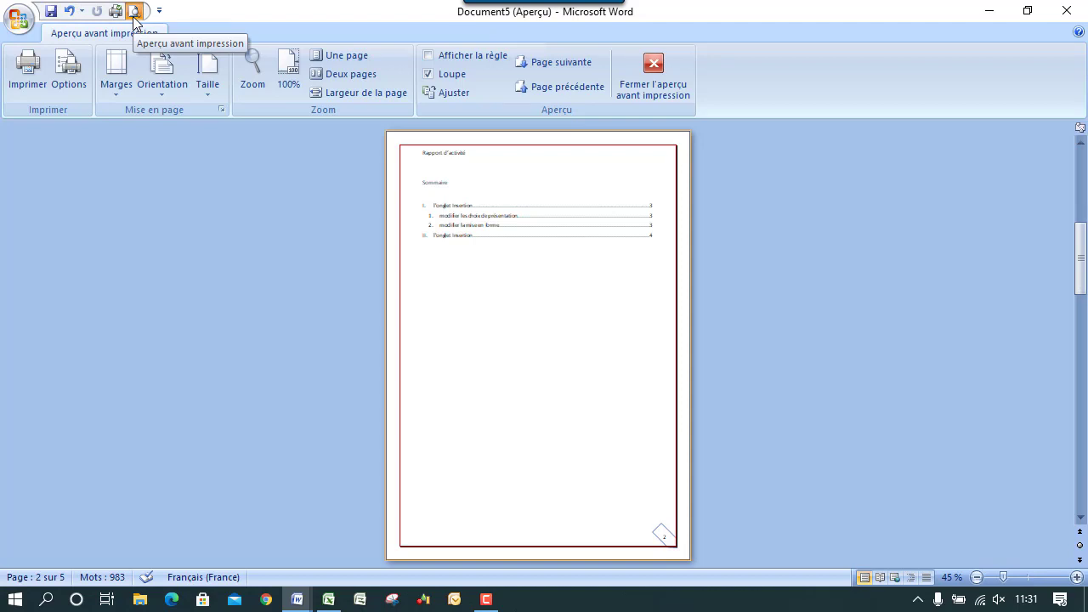
click(134, 12)
click(487, 599)
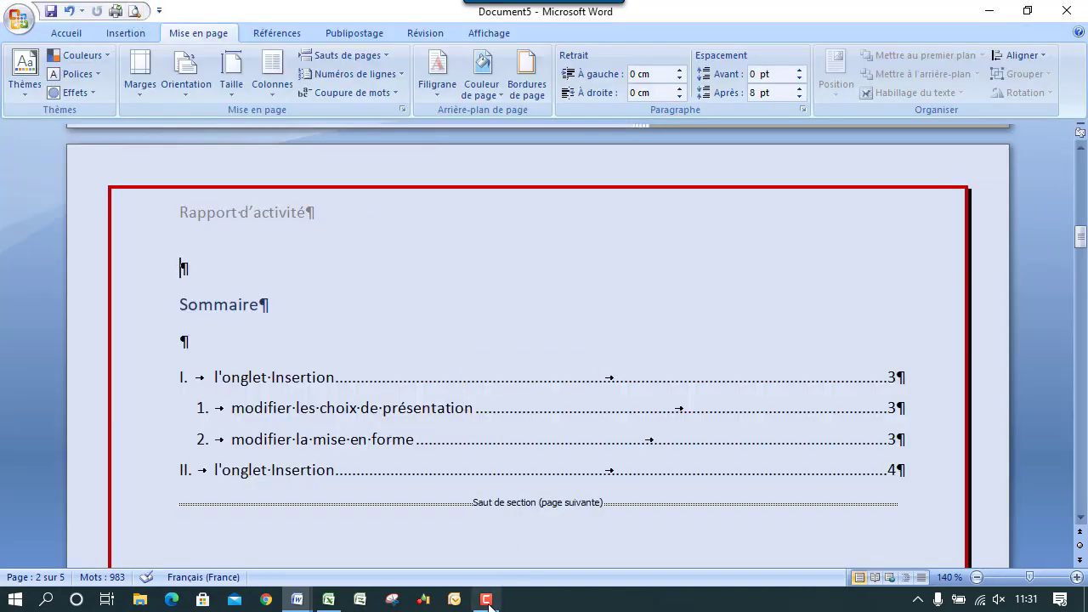
click(1000, 522)
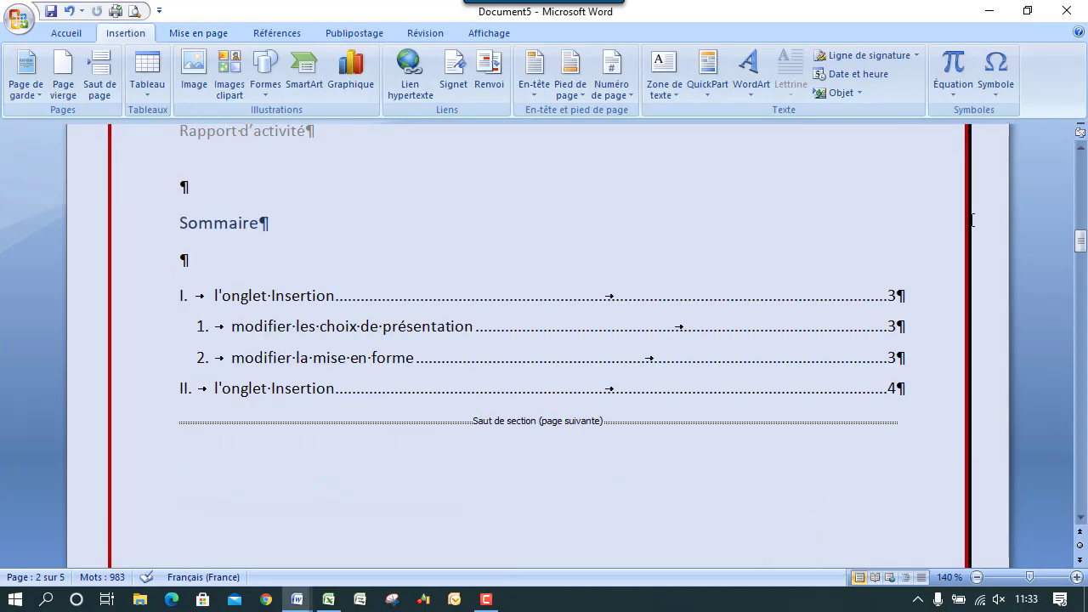
Insert a footnote on "l'onglet Insertion" in the paragraph above the heading "modifier la mise en forme" on page 3.
drag(1082, 242, 1083, 345)
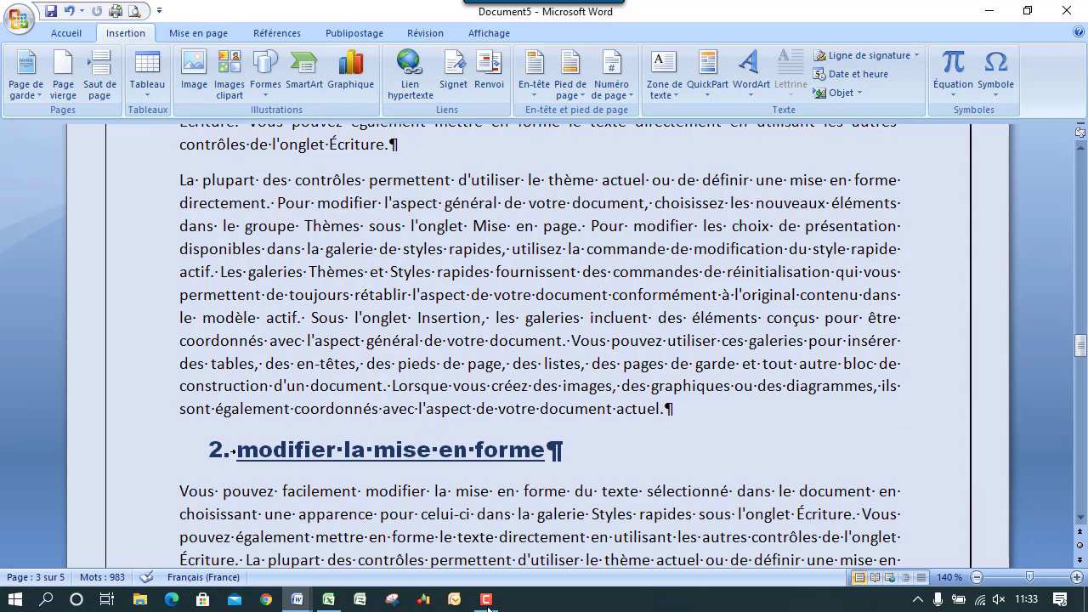
click(486, 600)
click(992, 521)
drag(482, 320, 355, 319)
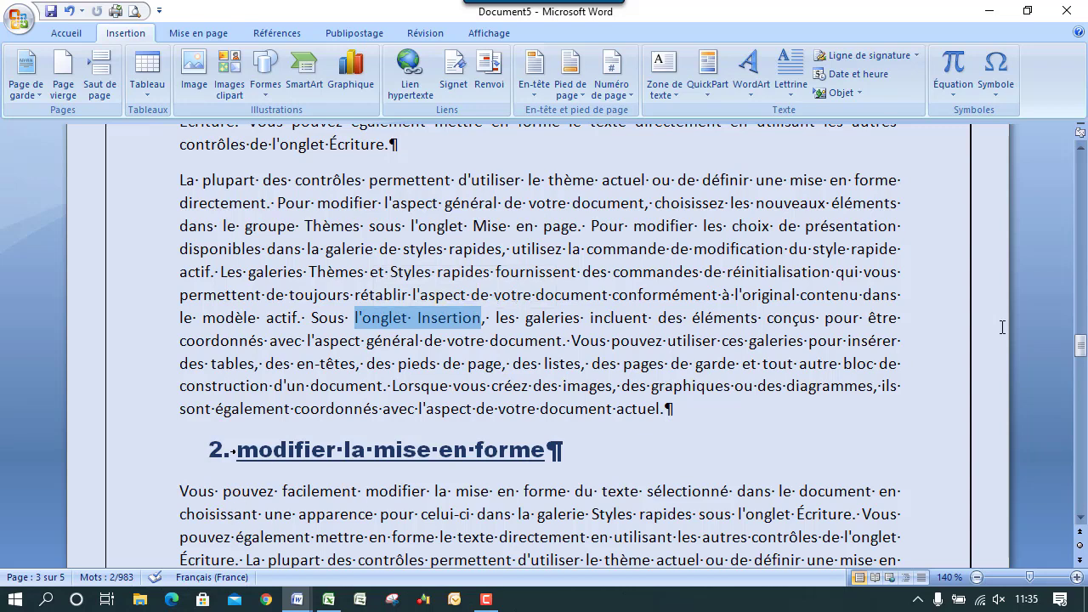
mouse_move(1083, 351)
mouse_down()
mouse_move(1083, 377)
mouse_move(1080, 344)
mouse_up()
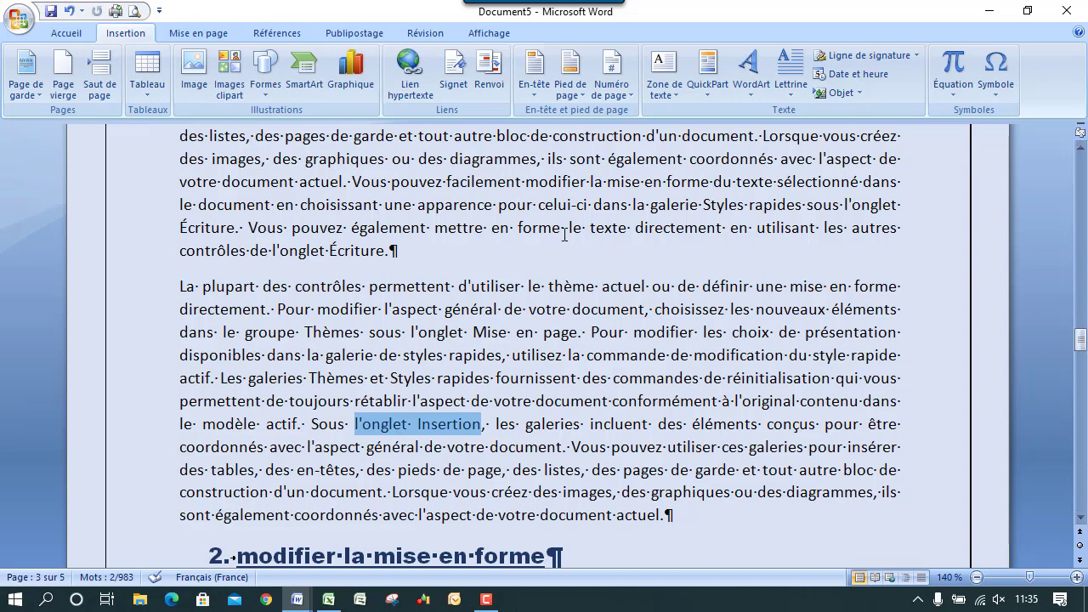
click(281, 36)
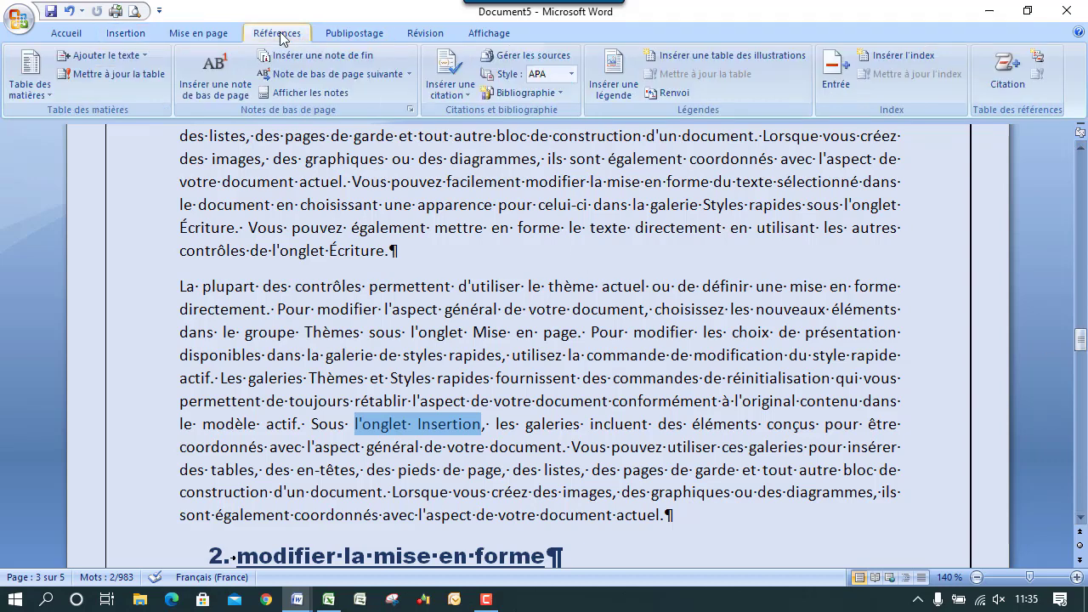
click(205, 90)
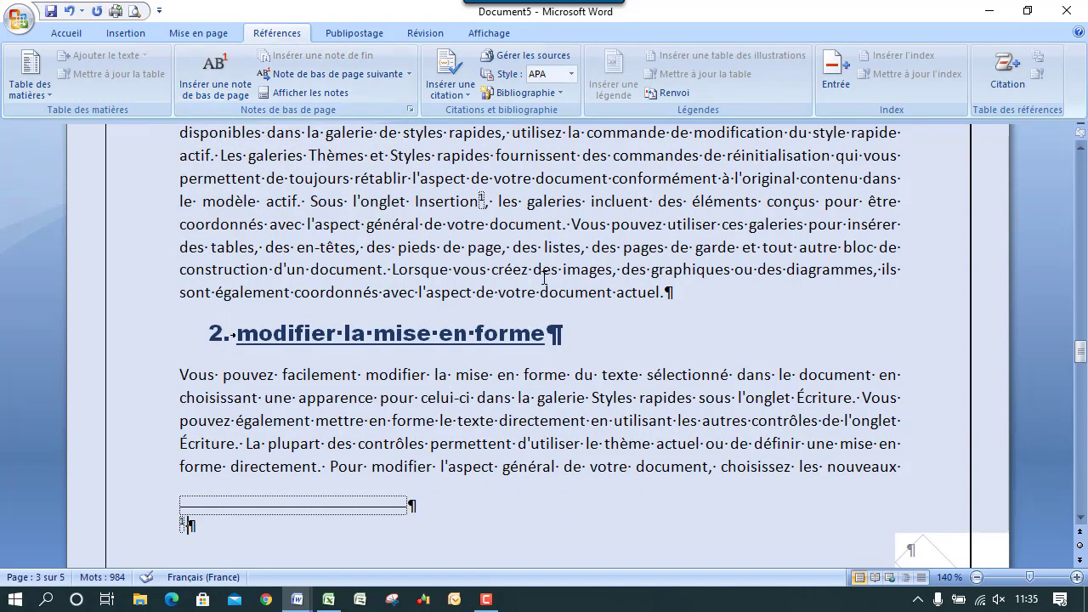
mouse_move(485, 203)
Write the footnote text "Cet onglet pour insérer des objets", correcting the spelling of "onglet" and "insérer".
text(Cet o)
text(g)
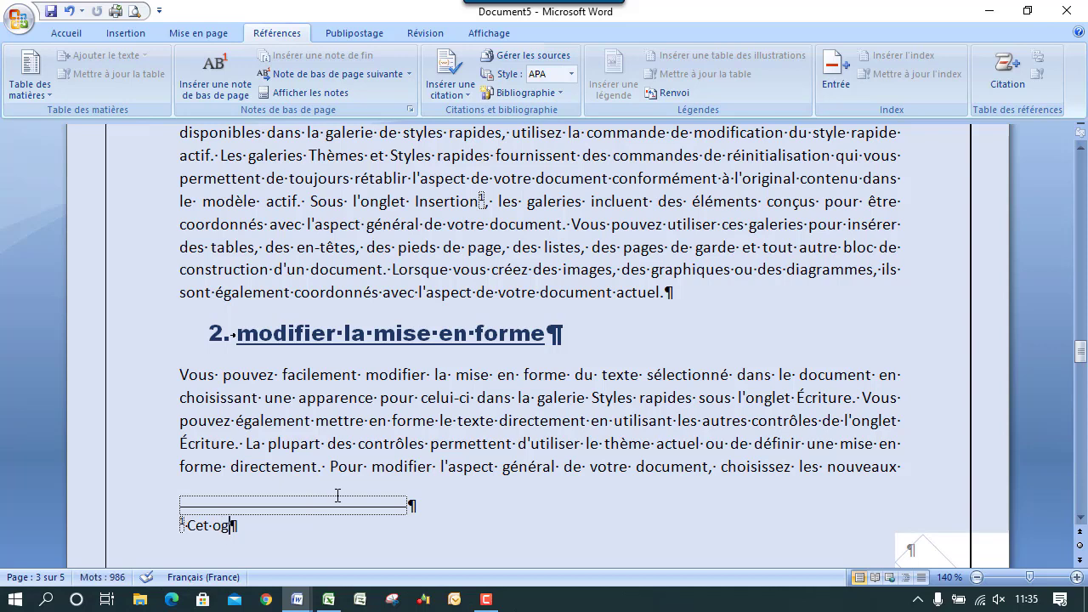
text(let pour in)
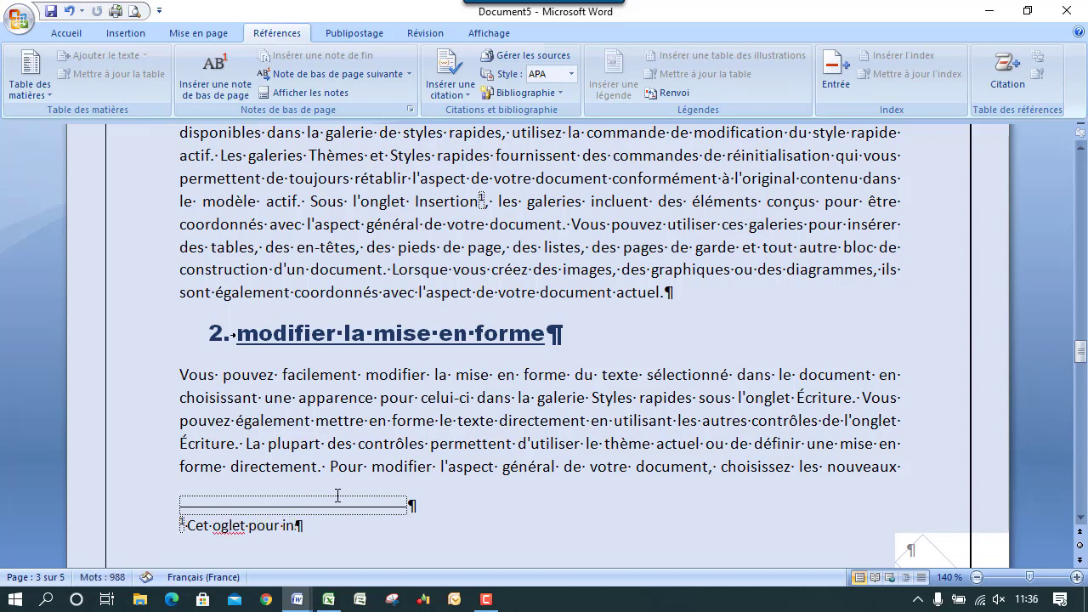
text(serer des )
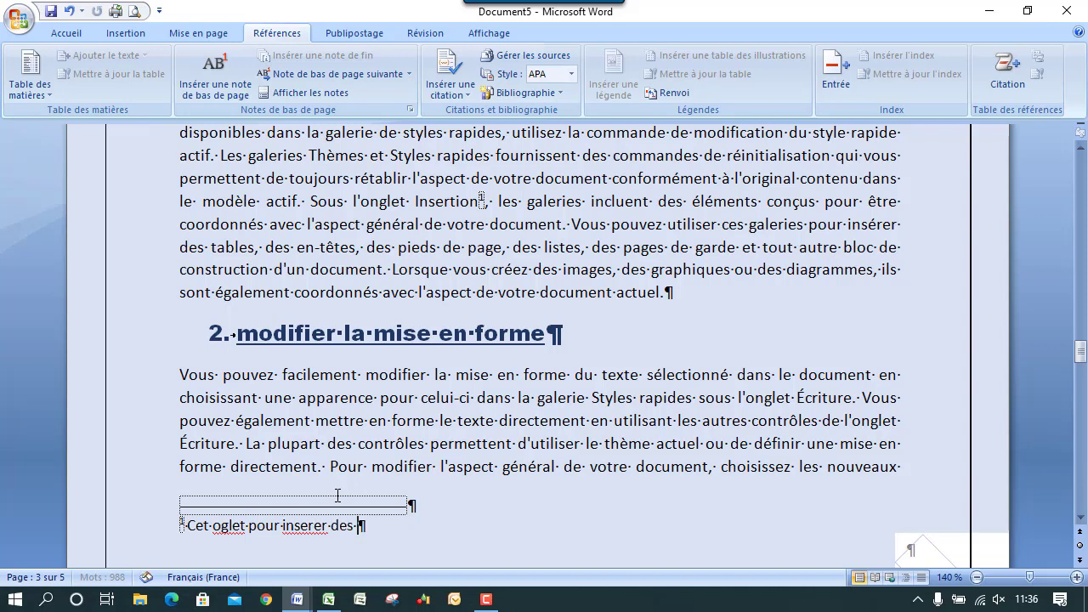
text(objets)
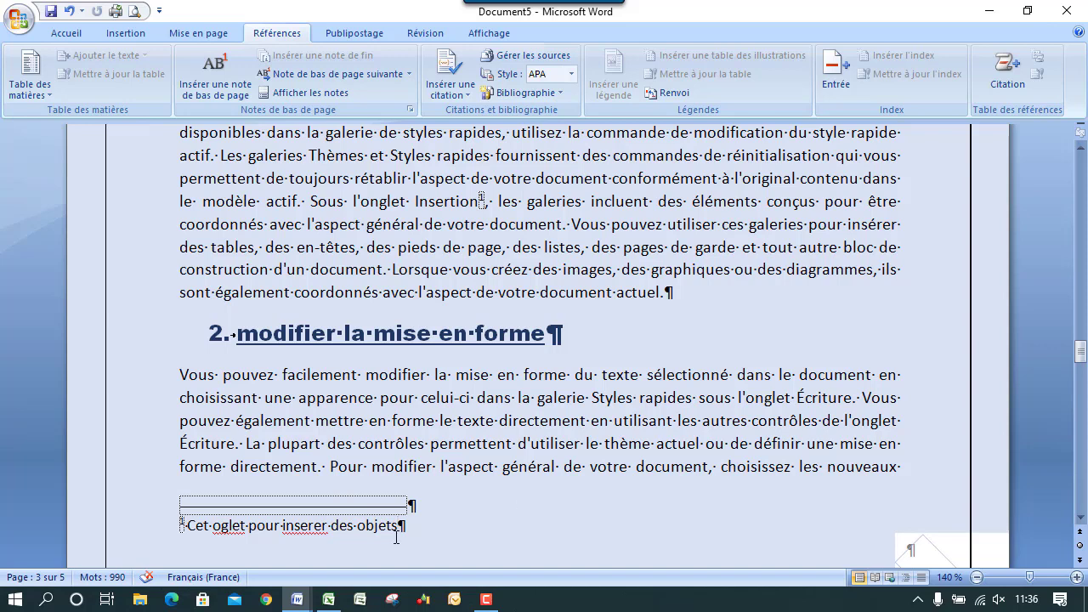
drag(402, 529, 186, 534)
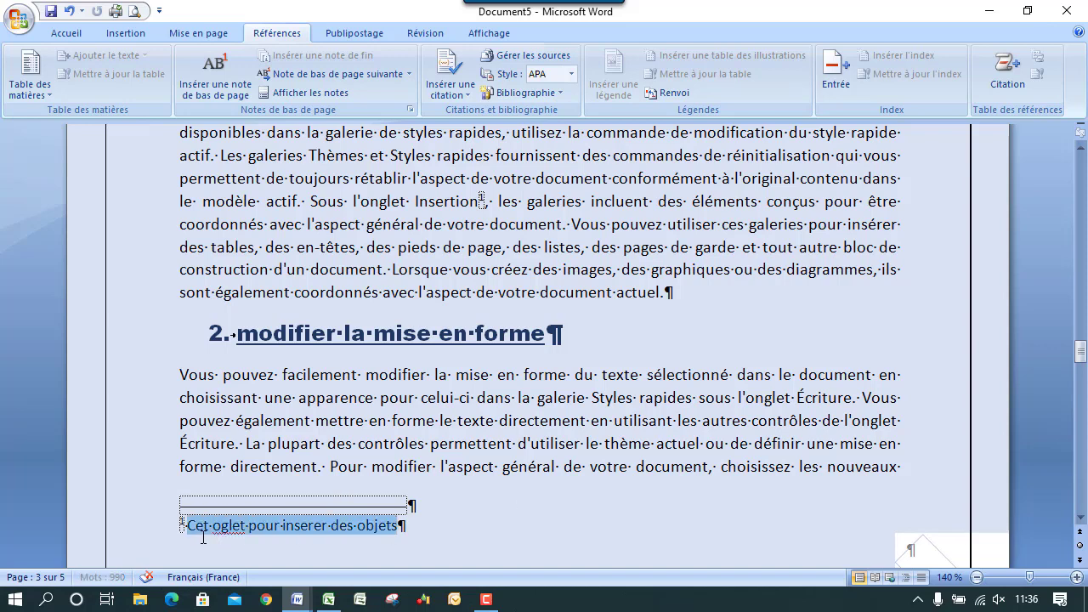
click(222, 529)
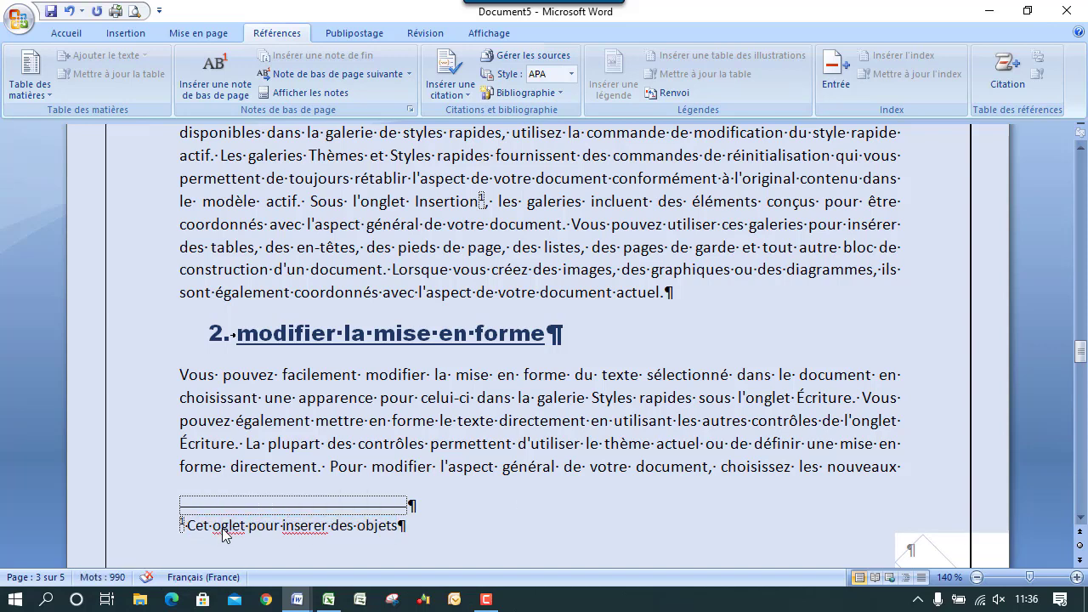
text(n)
right_click(316, 529)
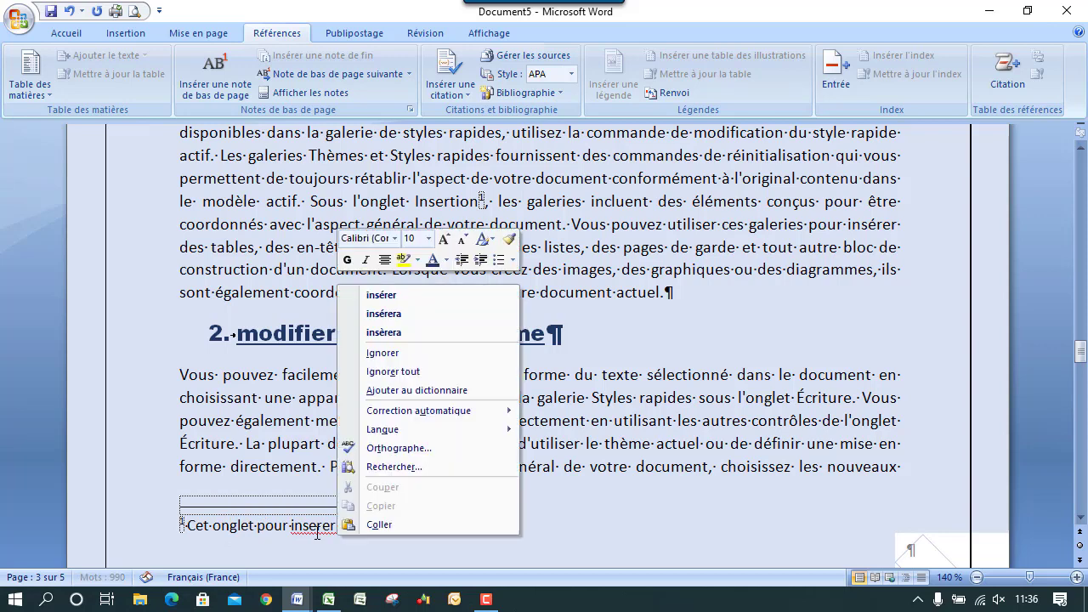
click(400, 298)
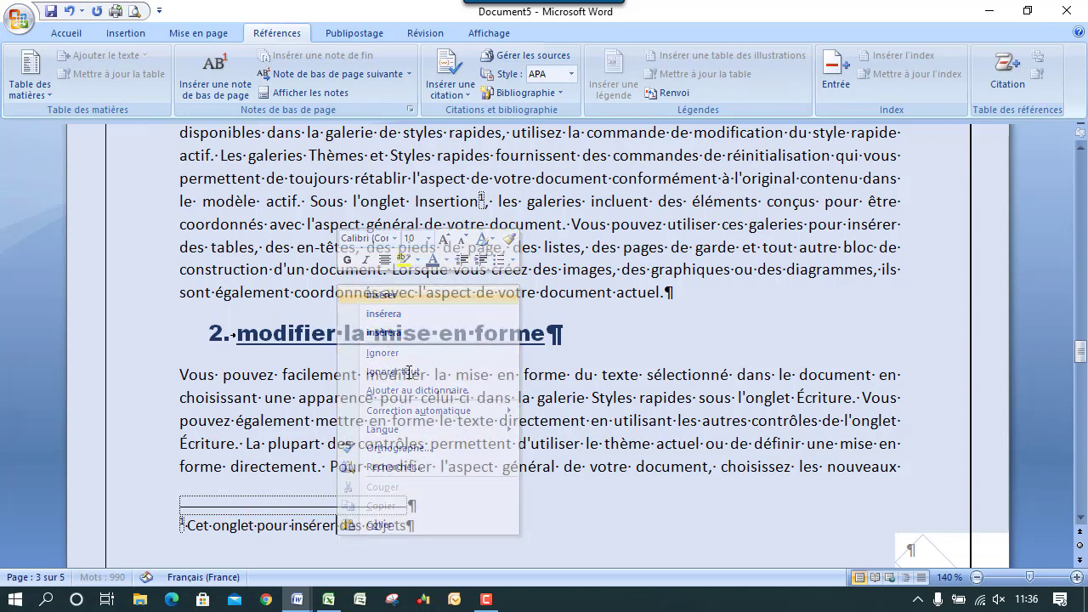
Format the first footnote's text in size 9, grey and italic.
drag(408, 525, 192, 526)
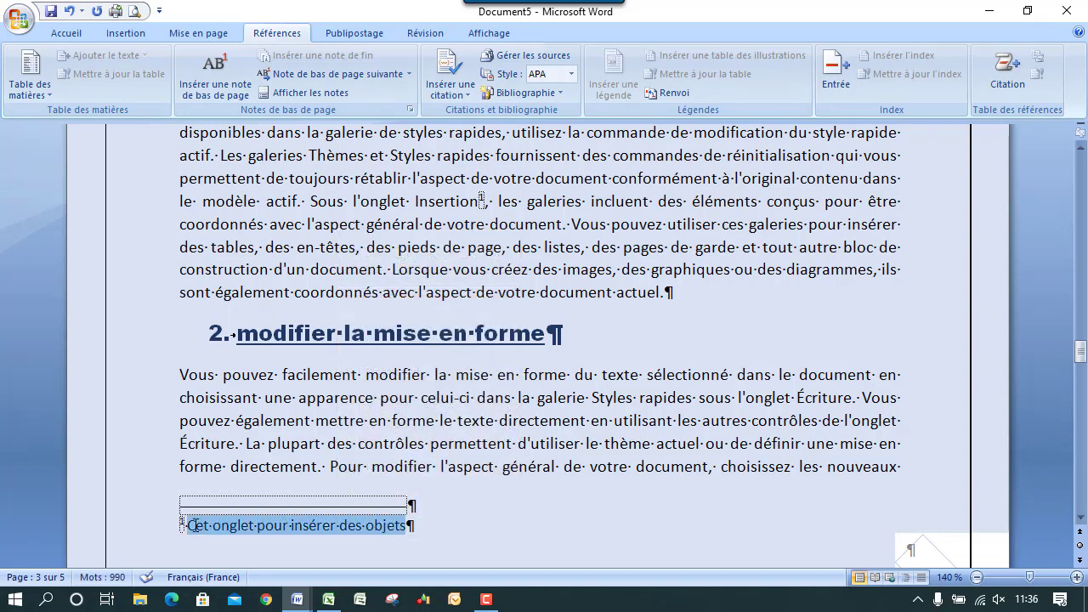
click(66, 33)
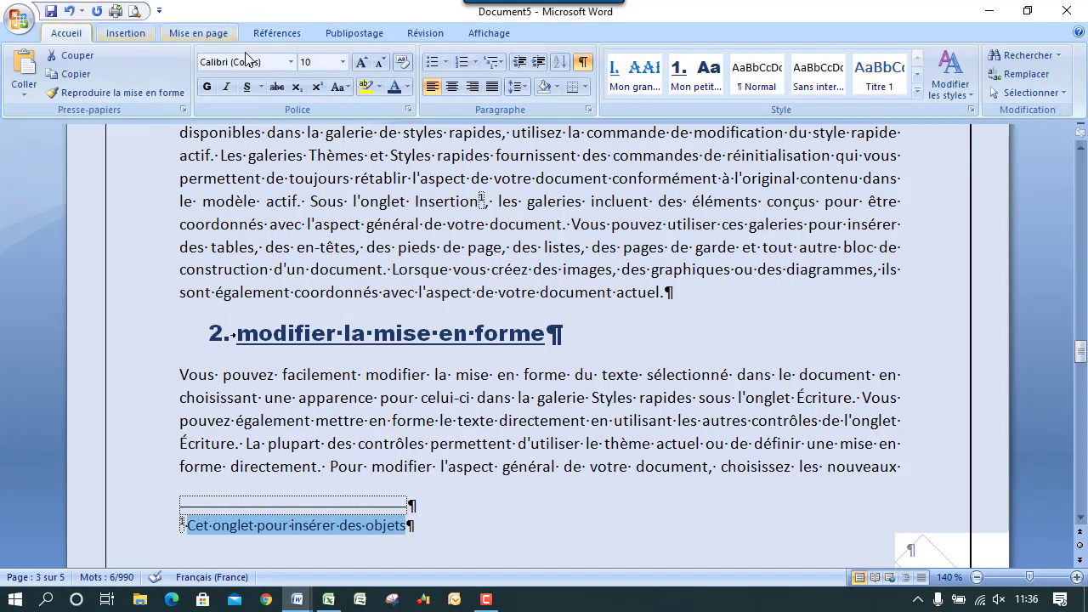
click(379, 63)
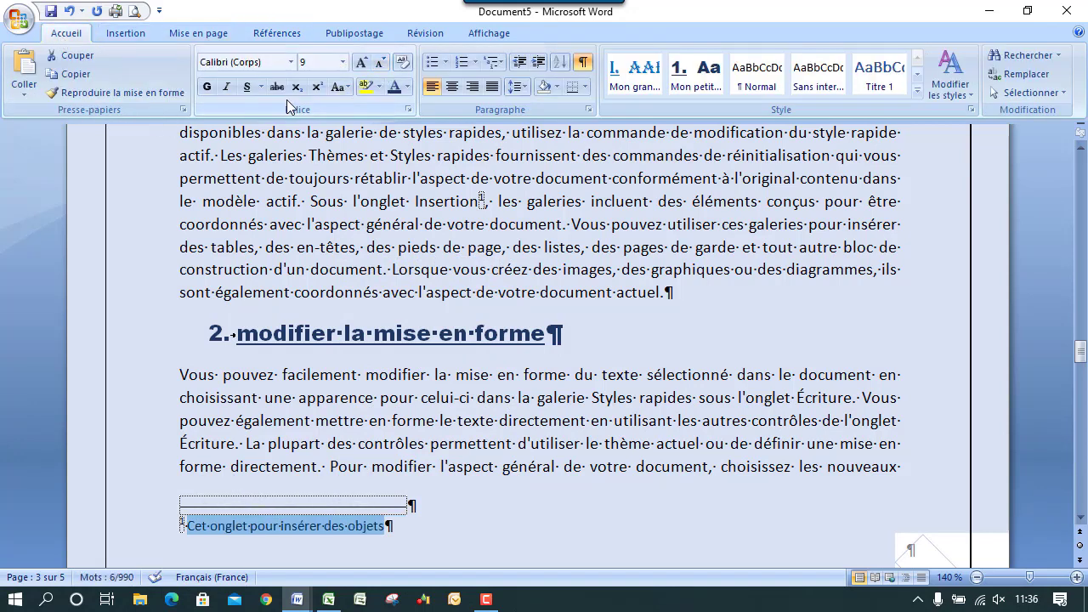
click(408, 87)
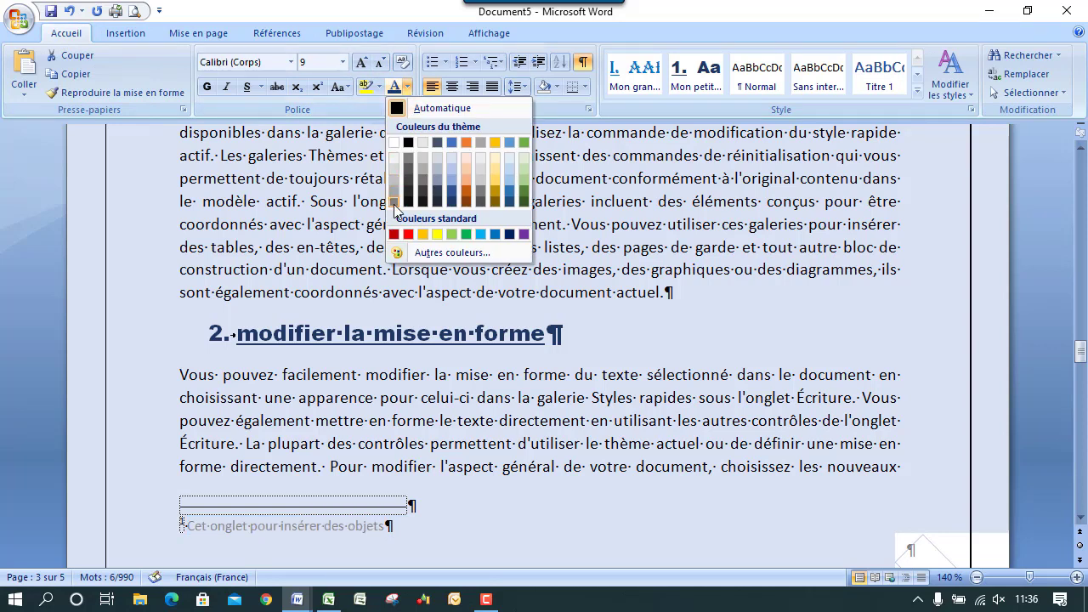
click(422, 187)
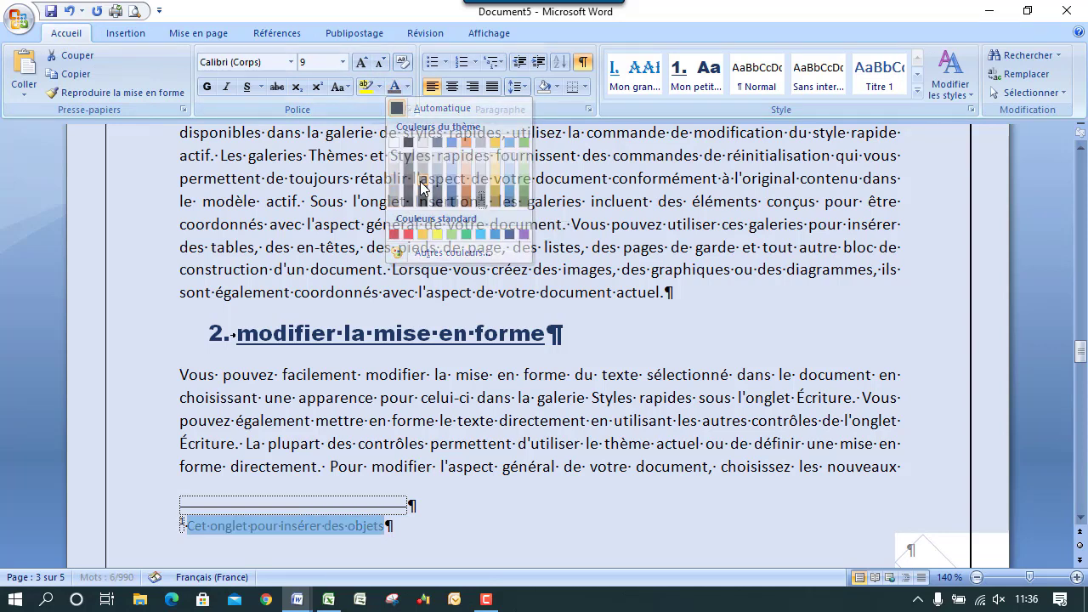
click(227, 89)
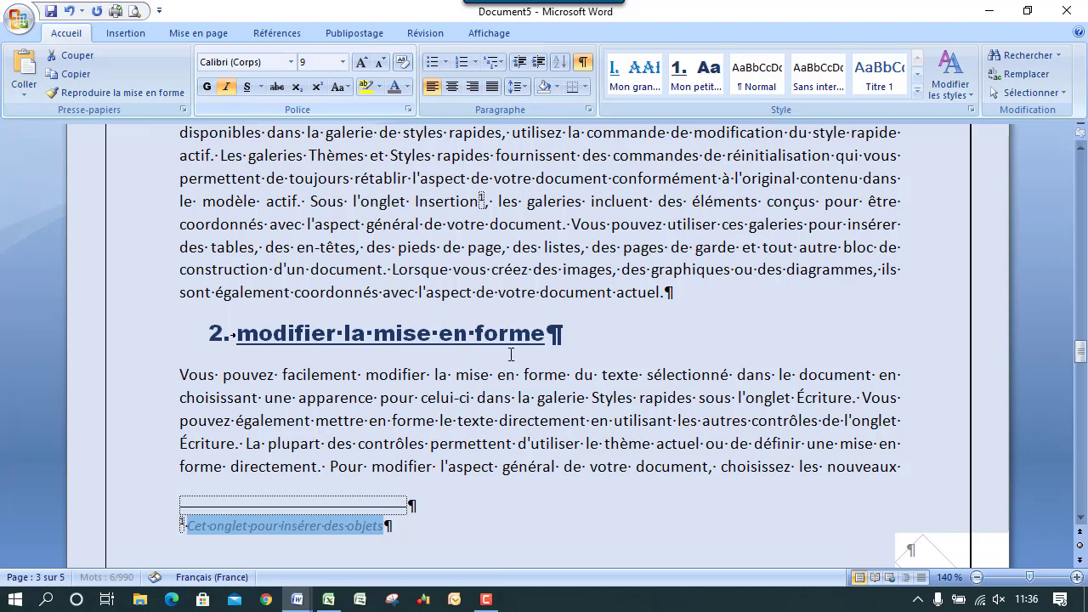
click(552, 480)
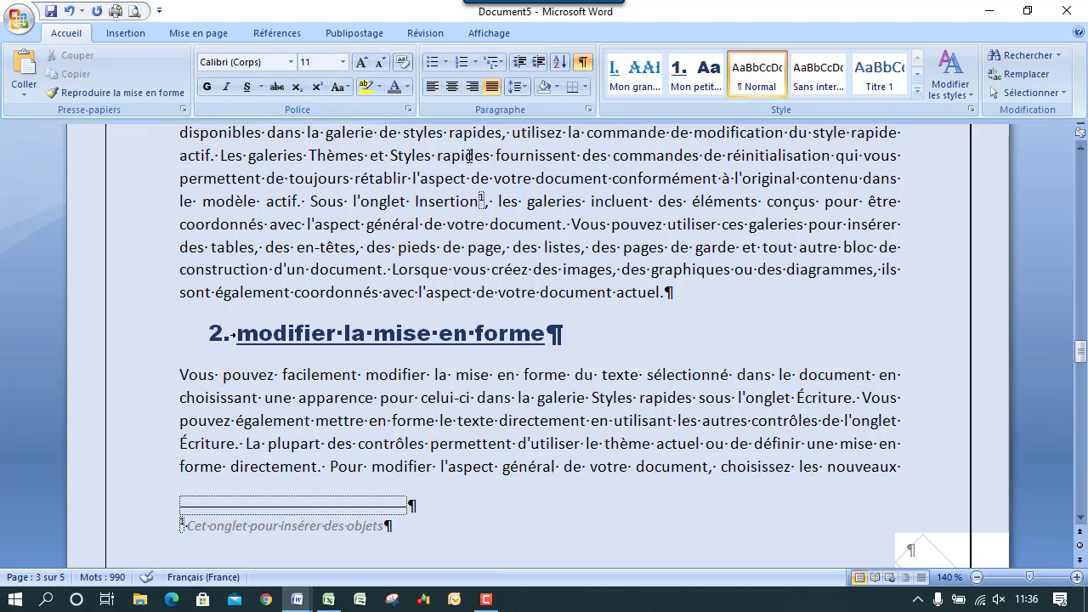
Hide the formatting marks and check the footnote reference after "Insertion" against its note at the foot of the page.
click(583, 61)
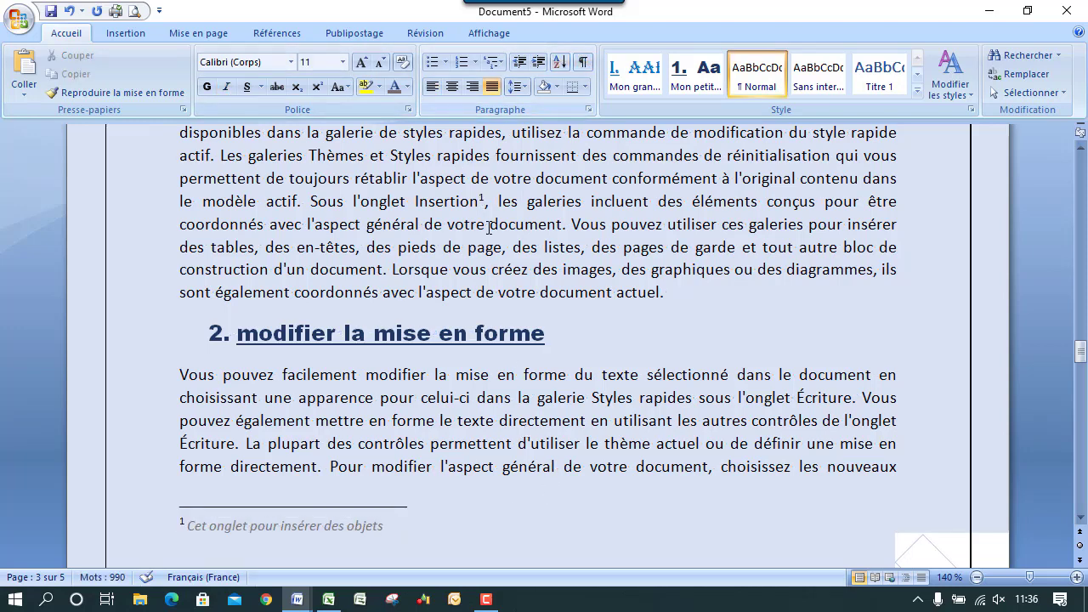
drag(489, 202, 479, 200)
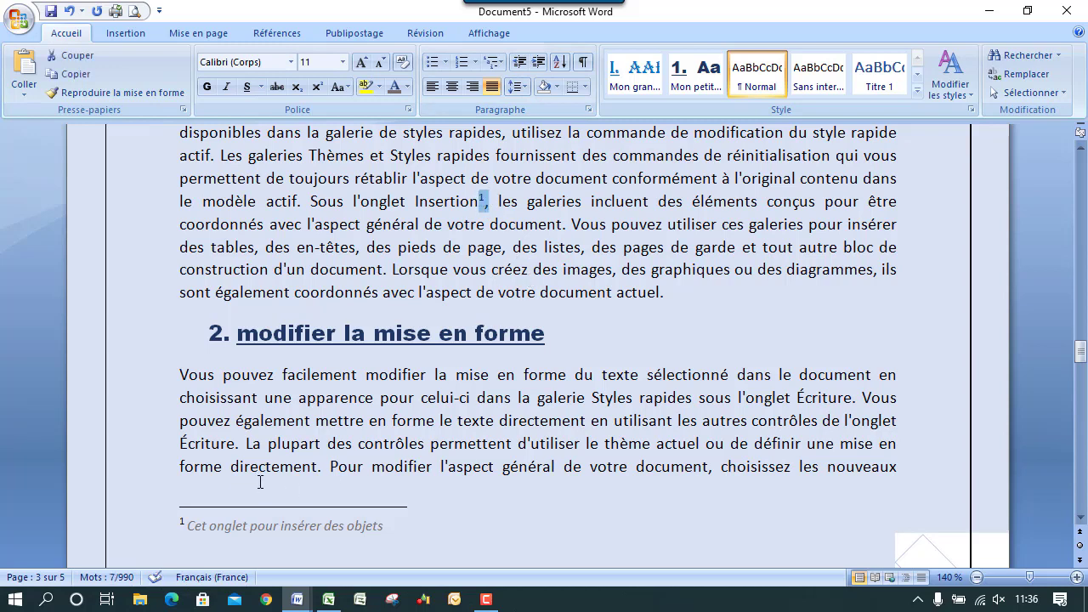
drag(176, 526, 390, 522)
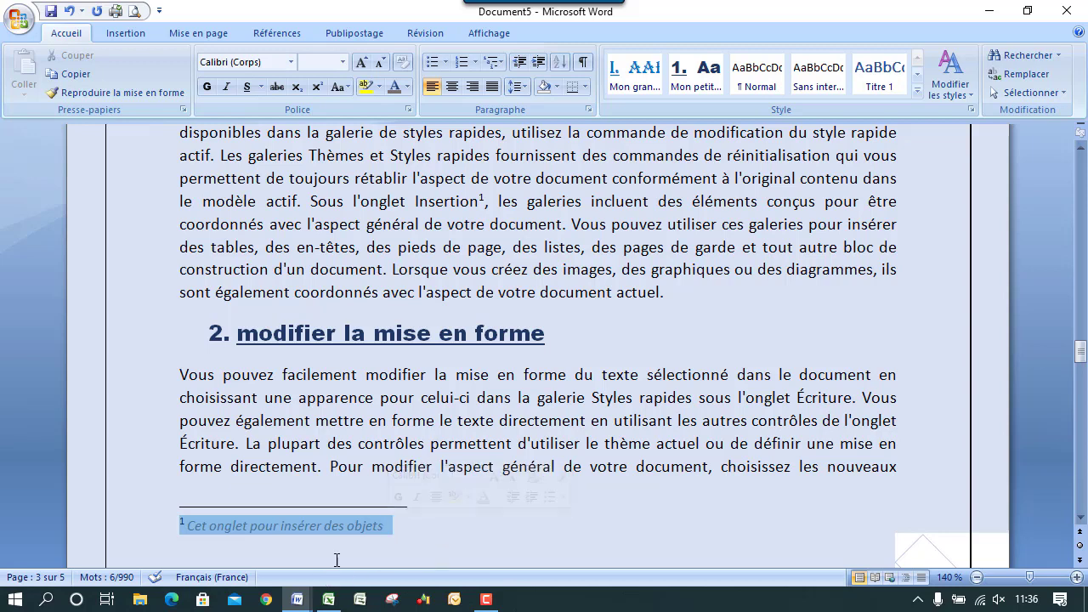
click(454, 529)
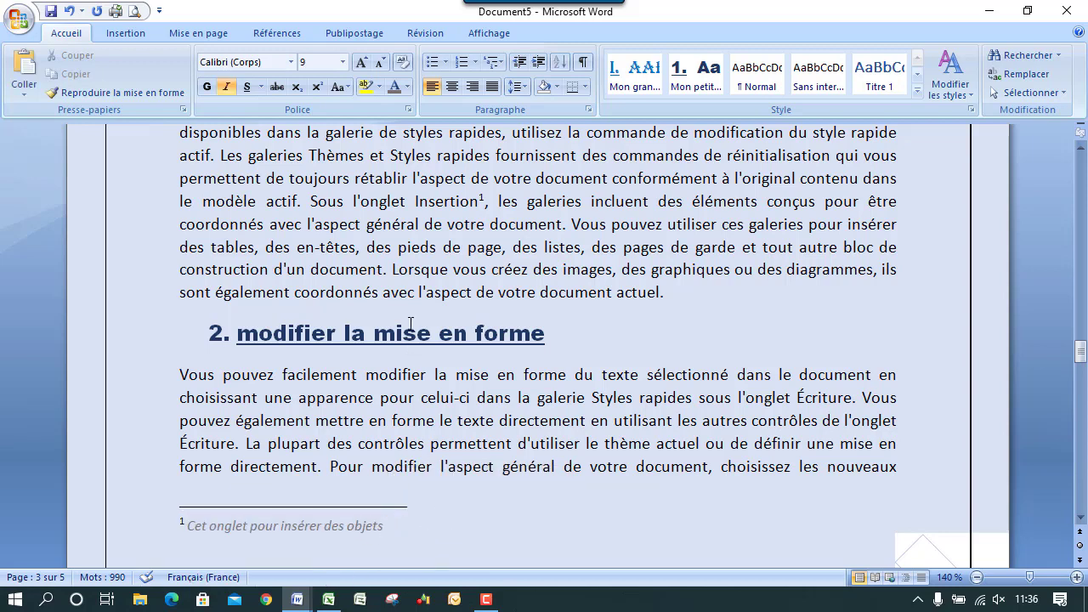
Insert a second footnote on the word "document" in the same paragraph, leaving its text empty.
double_click(508, 225)
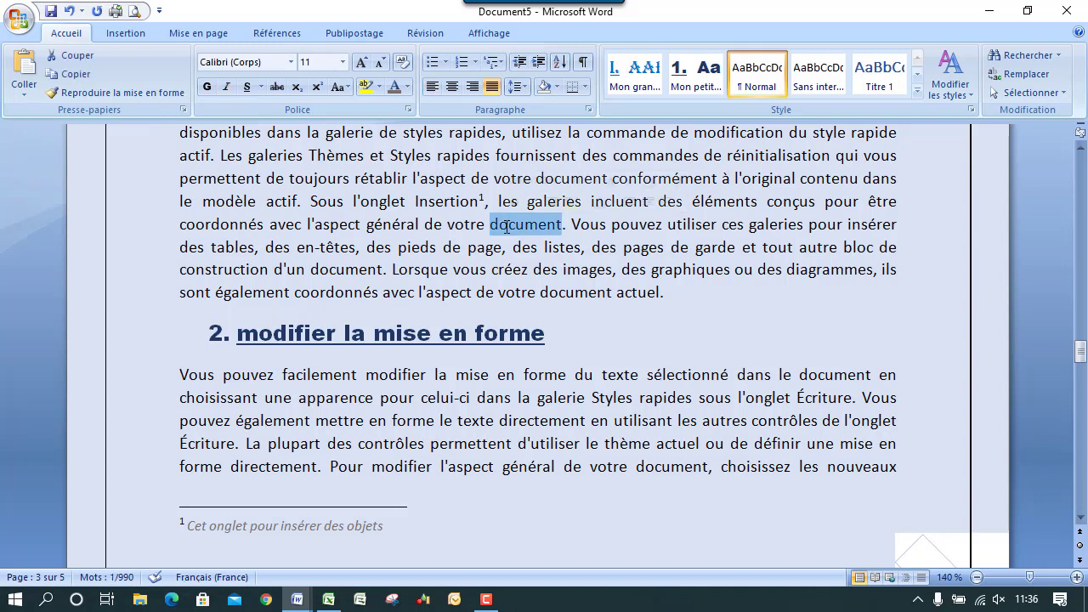
click(277, 32)
click(224, 68)
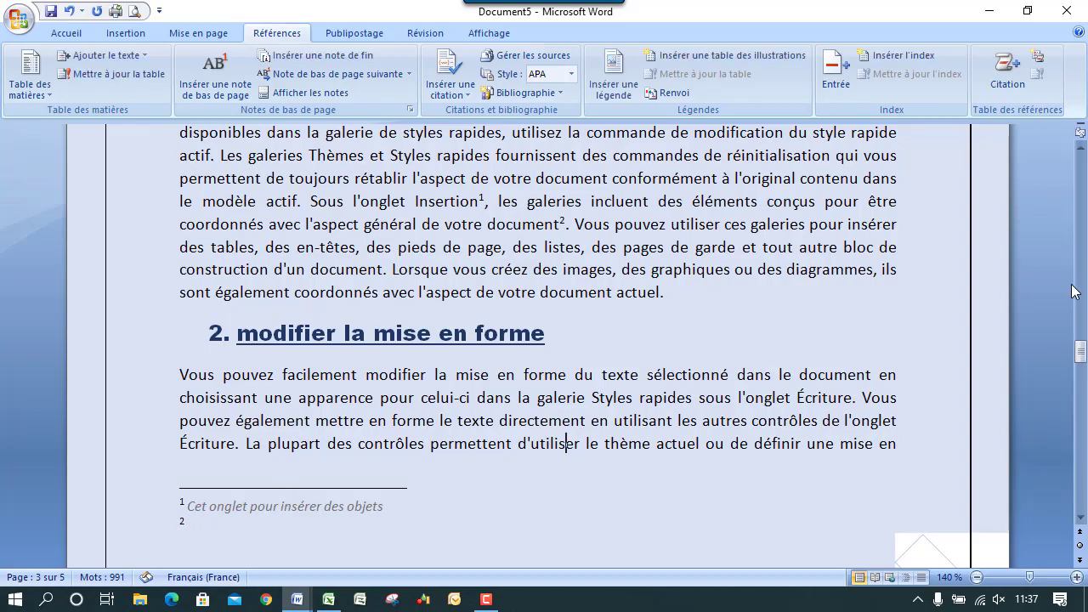
Insert a footnote on the word "coordonnés" in the section II "L'onglet Insertion" paragraph on page 4, and return to the reference.
drag(1082, 353, 1084, 411)
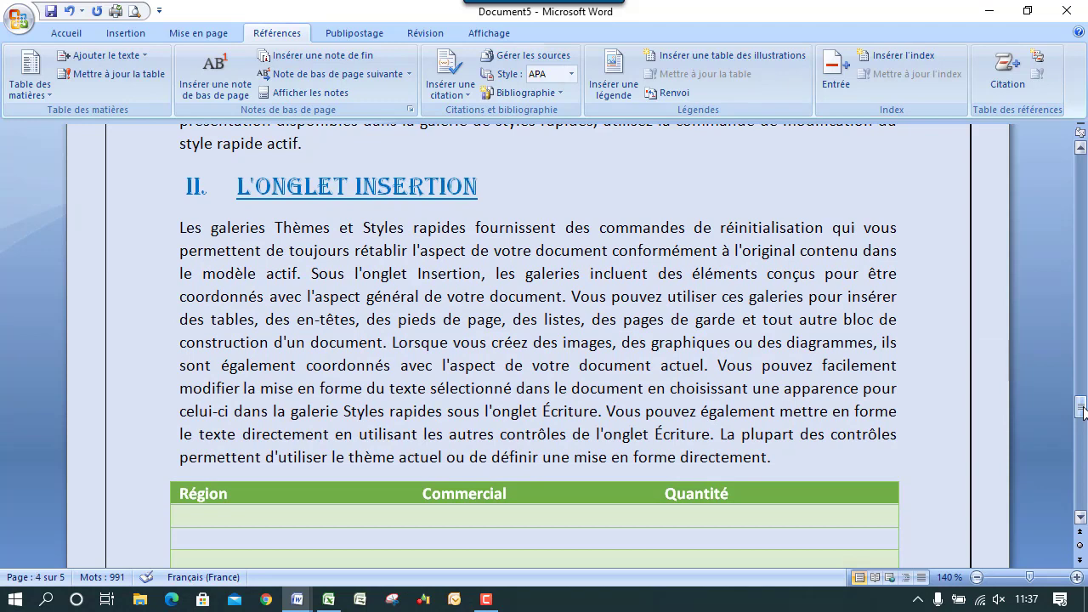
double_click(231, 297)
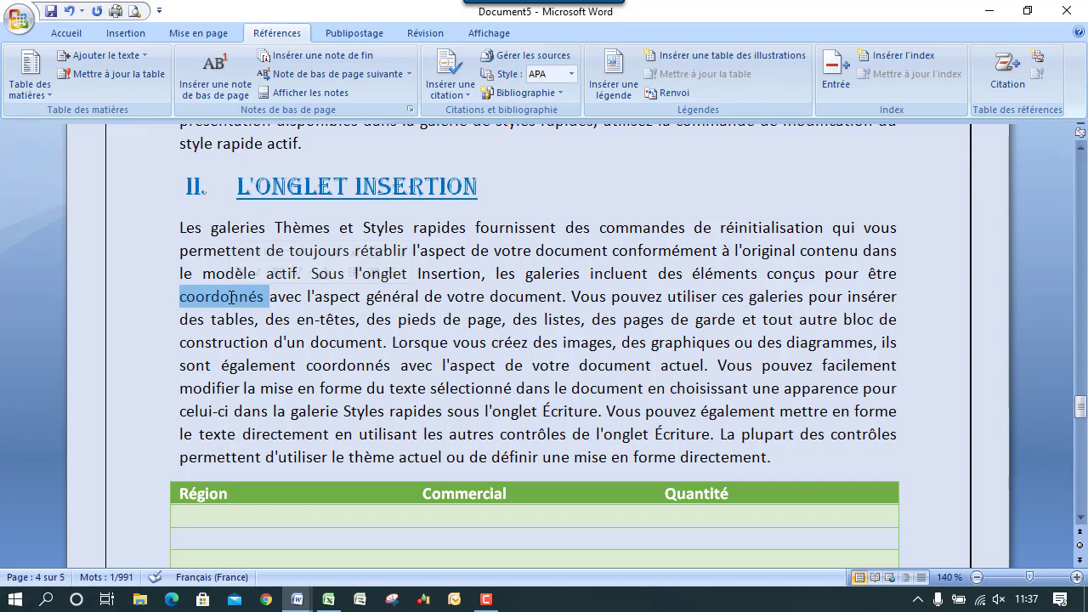
click(211, 87)
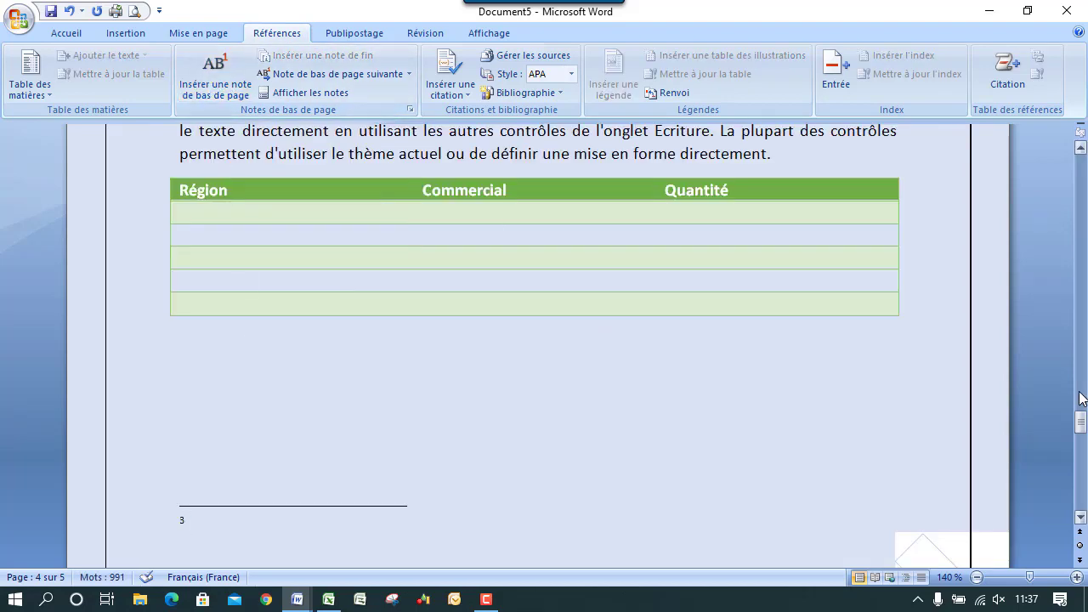
drag(1083, 434, 1082, 416)
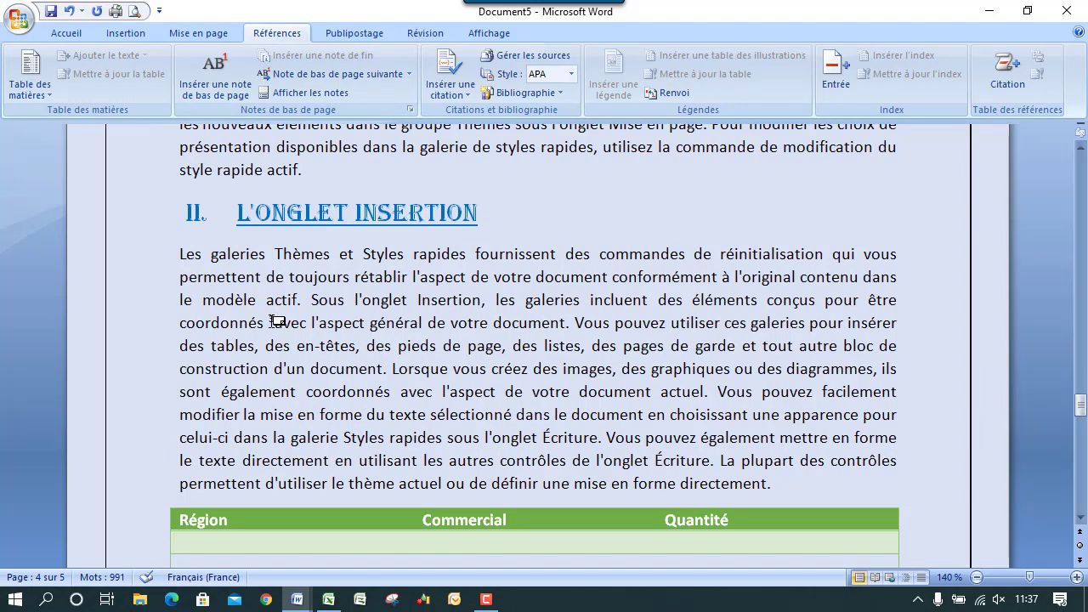
Enter "L'explication" as the text of the third footnote, at the foot of page 4.
mouse_move(272, 321)
drag(1082, 405, 1082, 432)
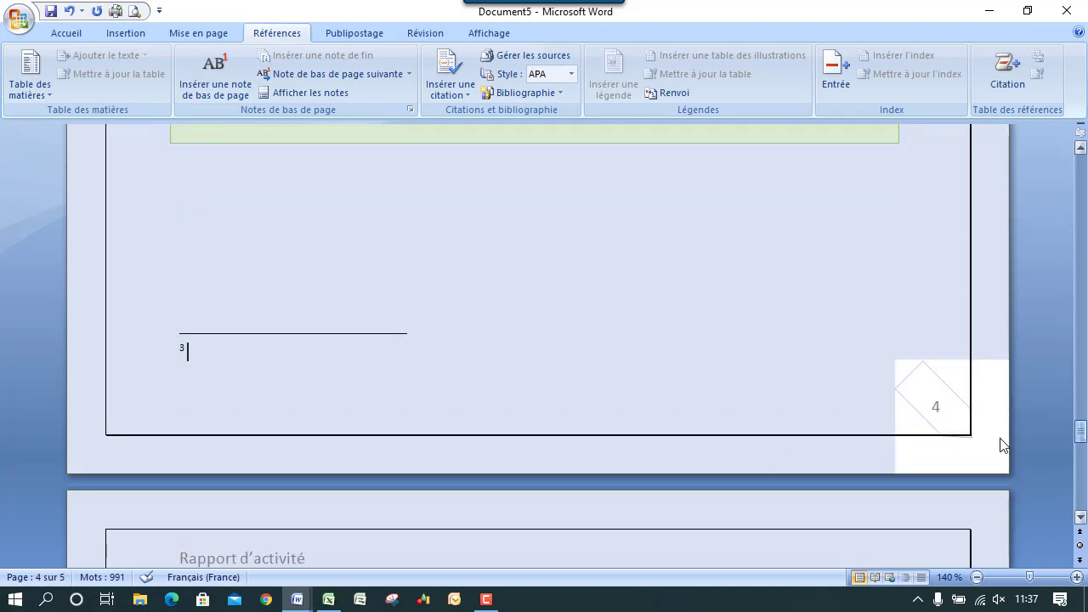
text(l')
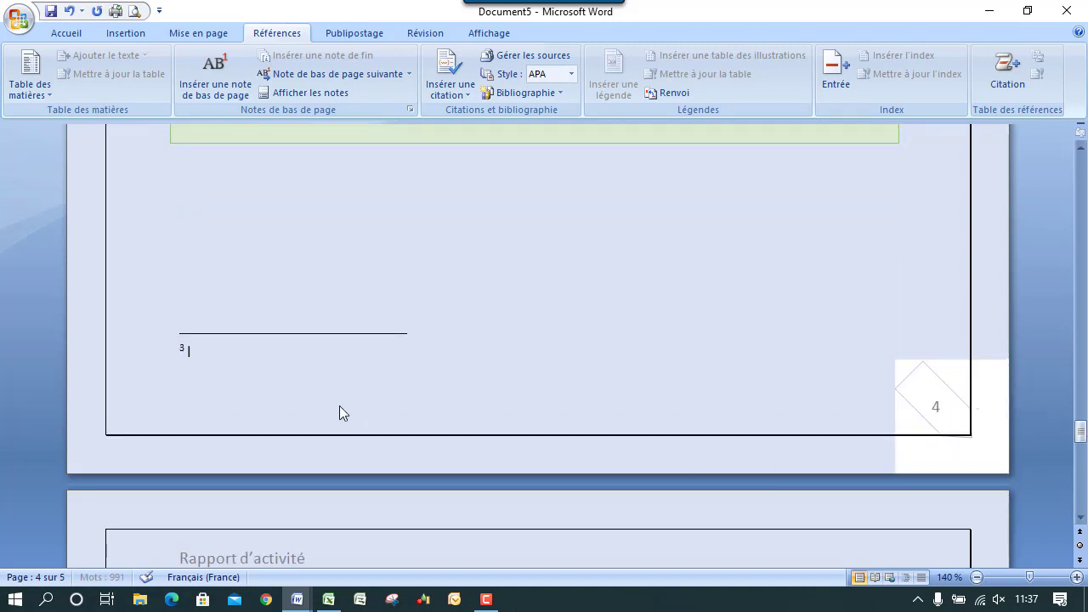
text(explication)
Format the third footnote's text in size 9, italic and grey, and check its reference after "coordonnés".
drag(283, 350, 177, 351)
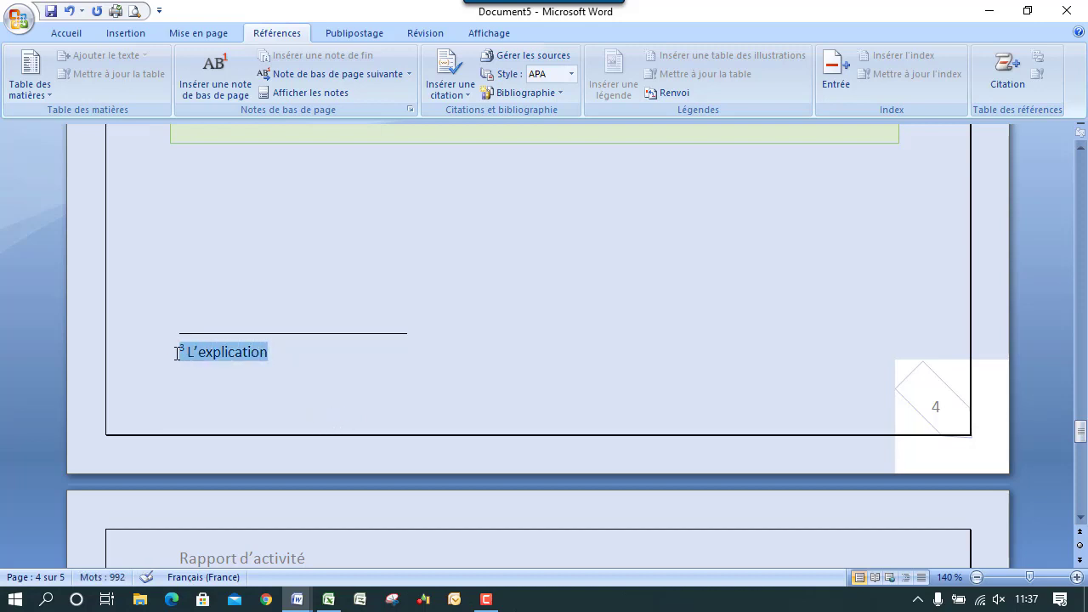
click(55, 37)
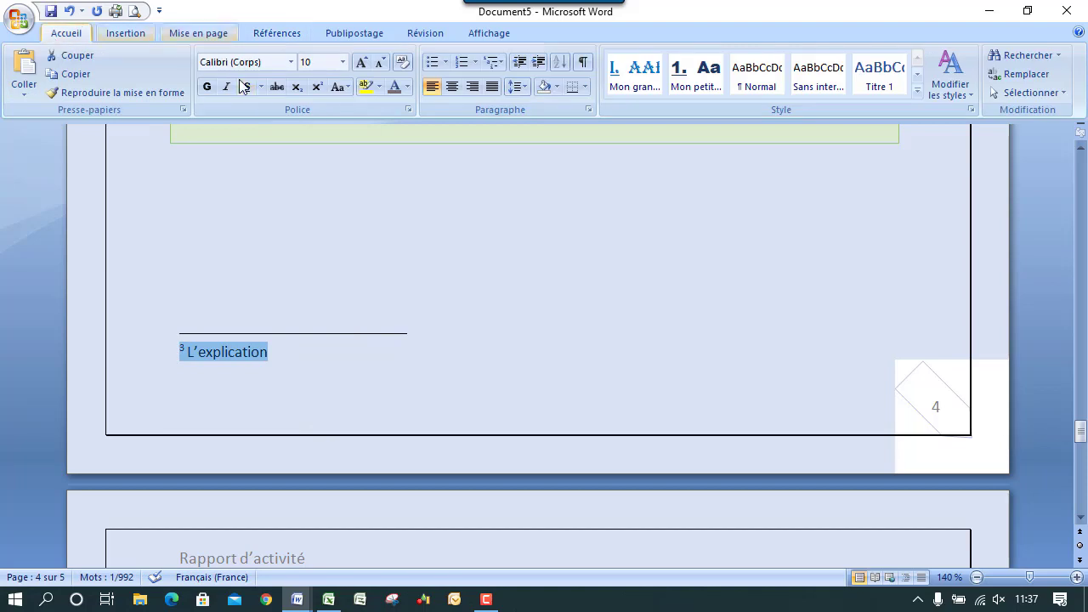
click(379, 62)
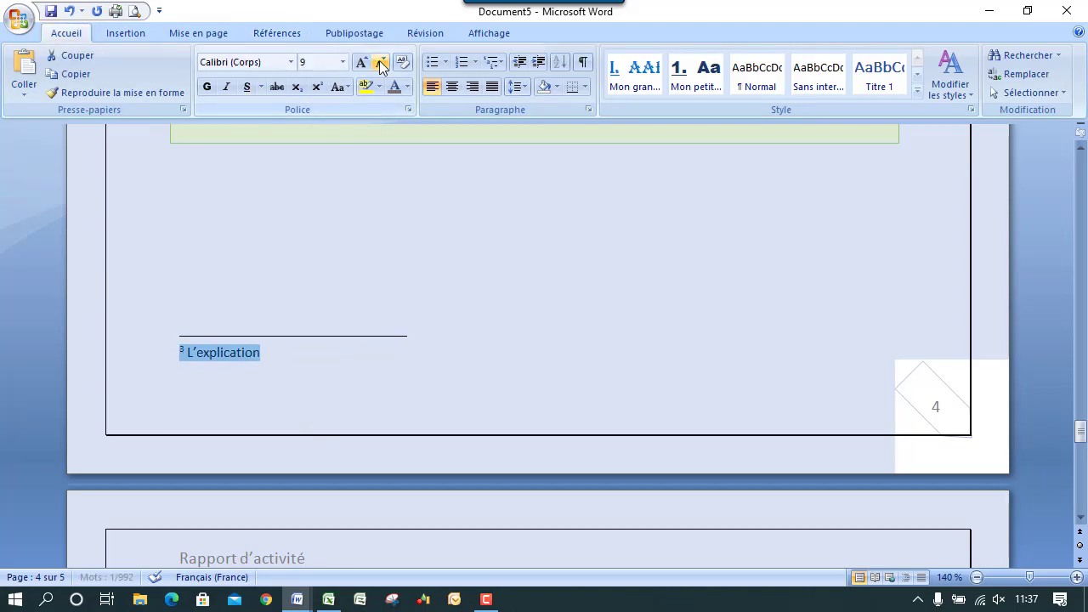
click(227, 87)
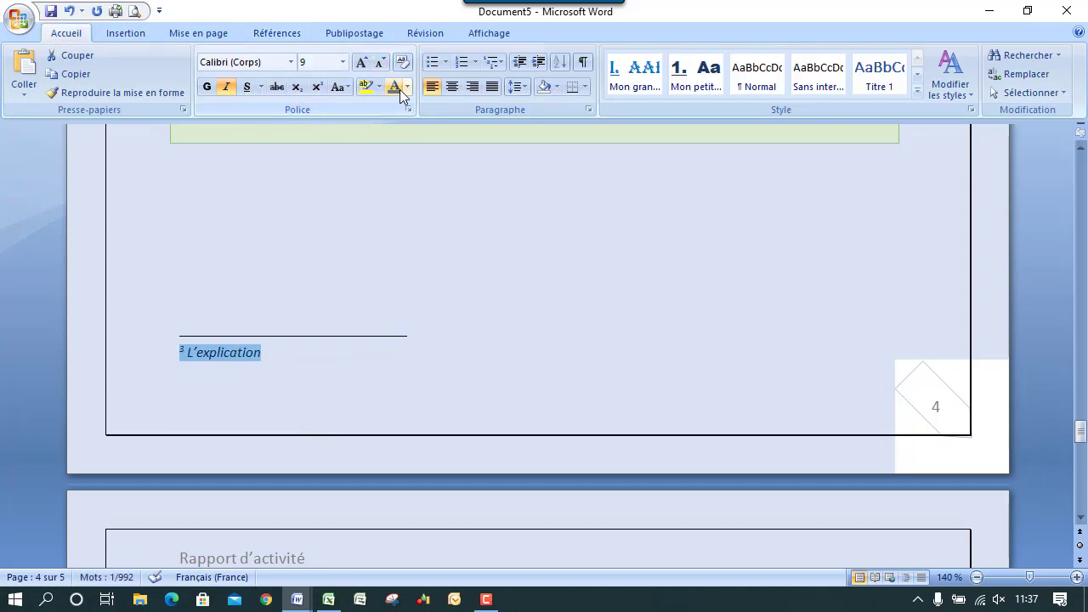
click(336, 320)
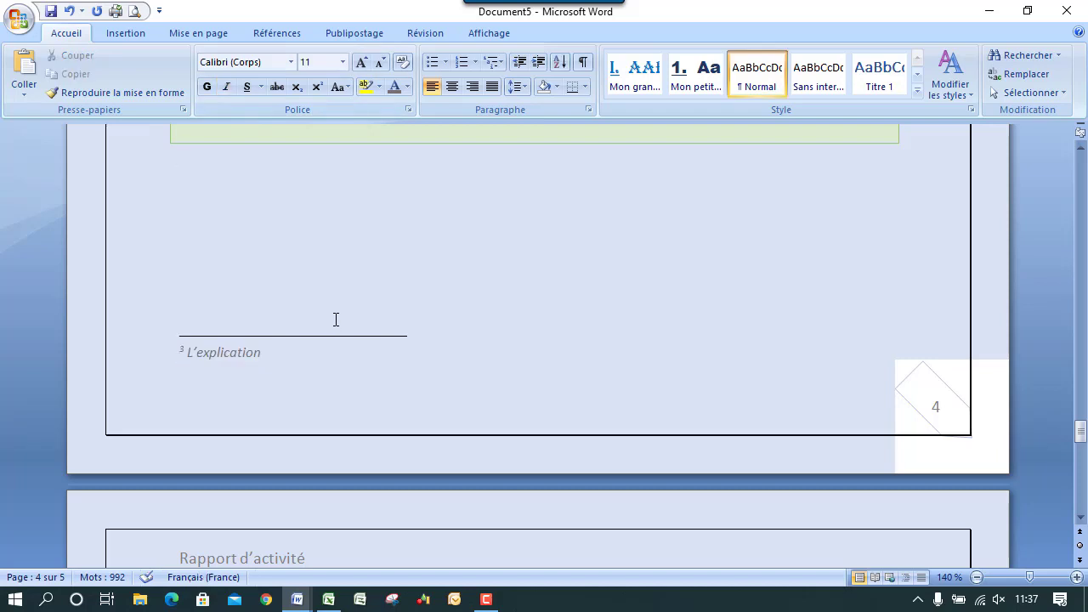
drag(1081, 432, 1083, 421)
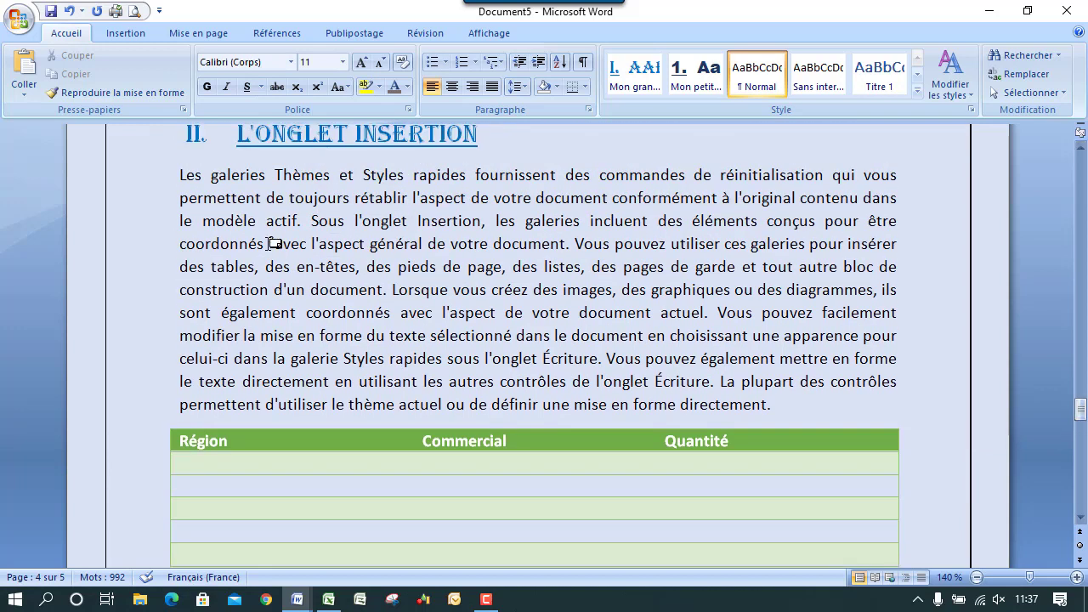
mouse_move(277, 242)
click(52, 12)
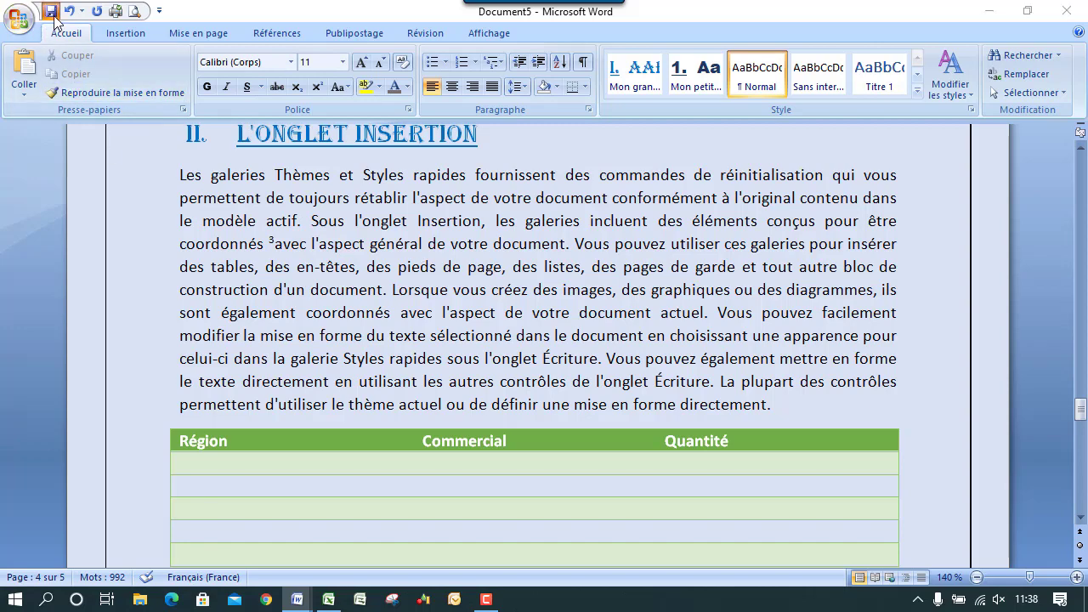
click(1071, 15)
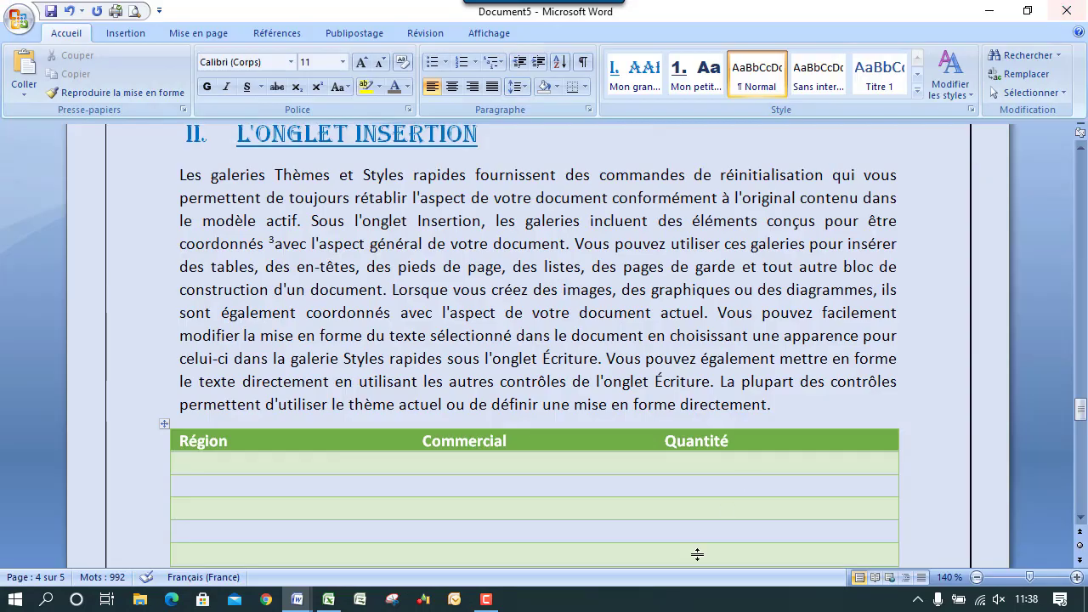
click(485, 599)
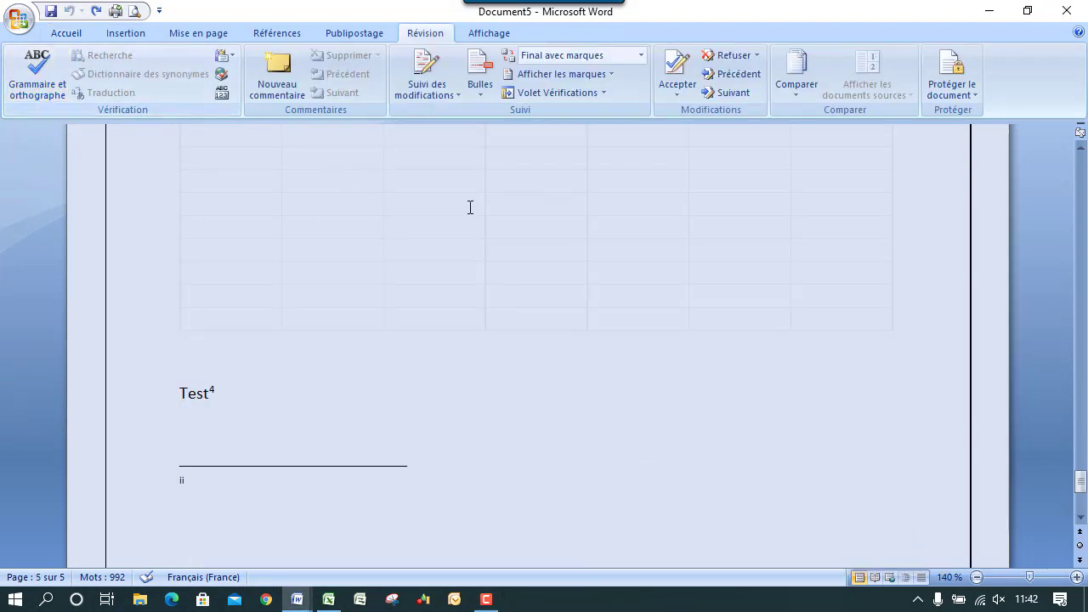
Add a deliberate misspelling in the first paragraph of page 4 by changing "commande" to "commandeSSS".
drag(1081, 483, 1078, 389)
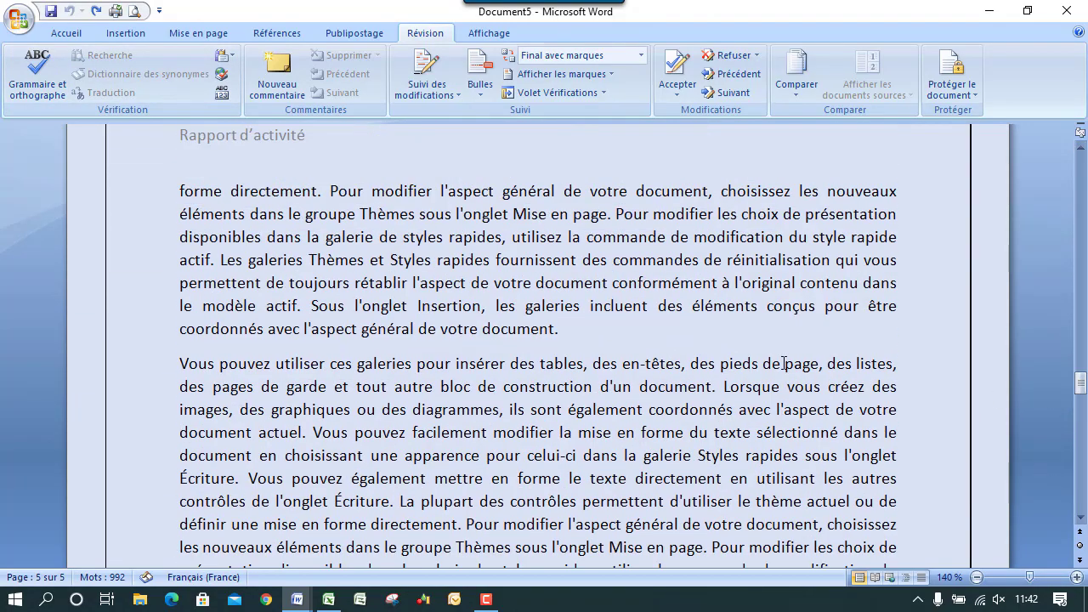
click(664, 239)
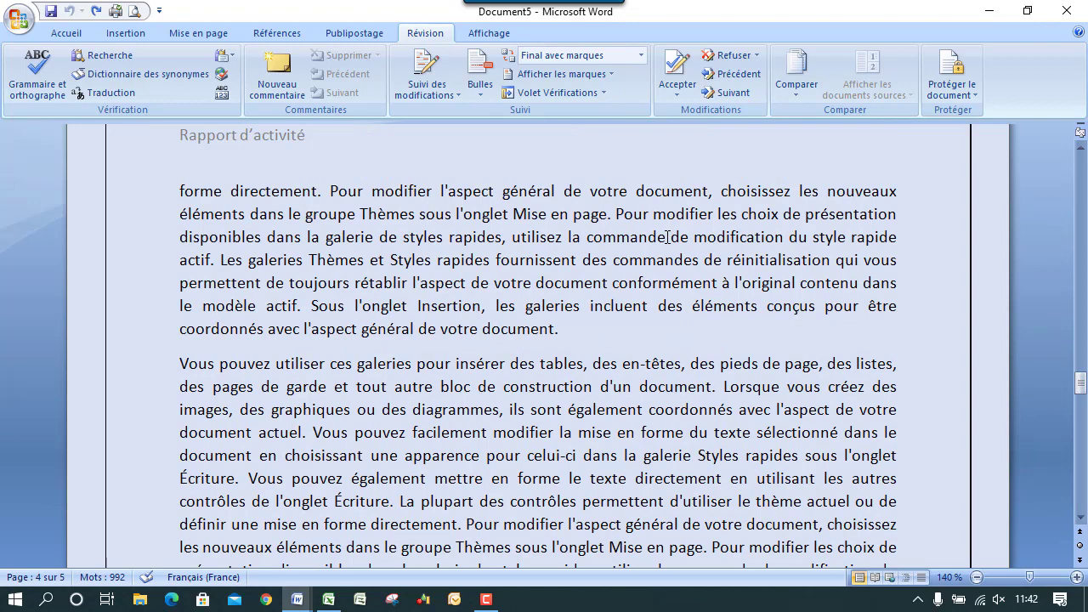
text(SSS)
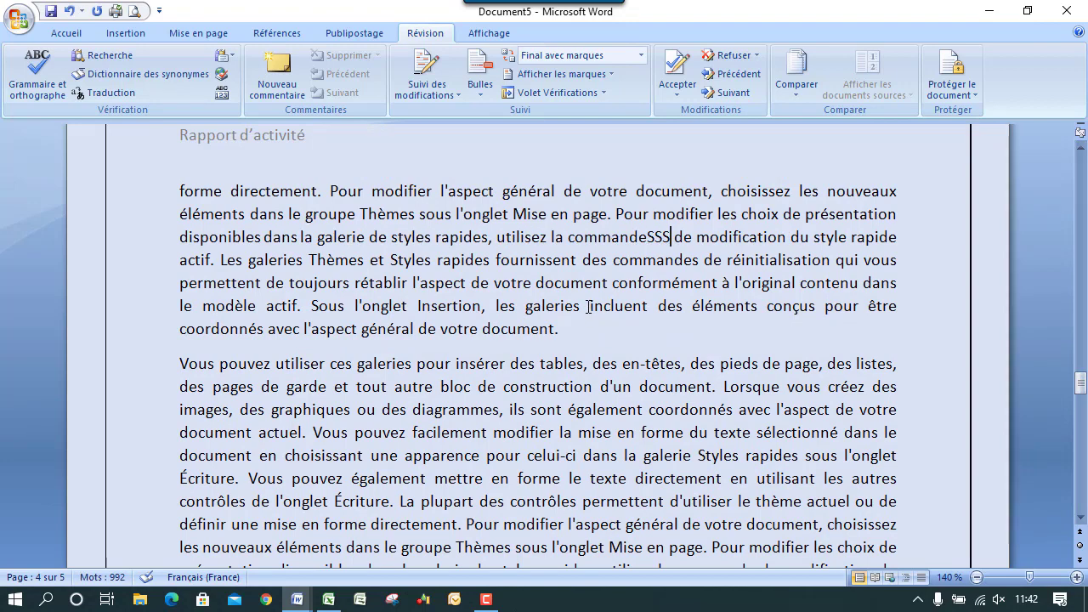
click(608, 246)
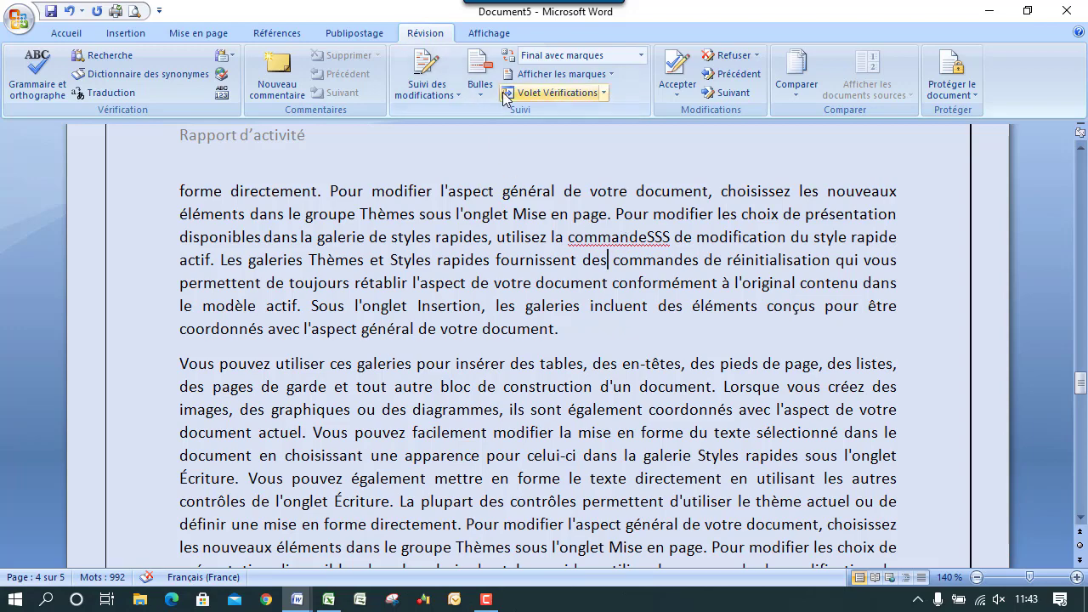
Run the spelling and grammar check in Français (France), replacing "commandeSSS" with "commandes SS" and "la commandes" with "les commandes".
click(38, 77)
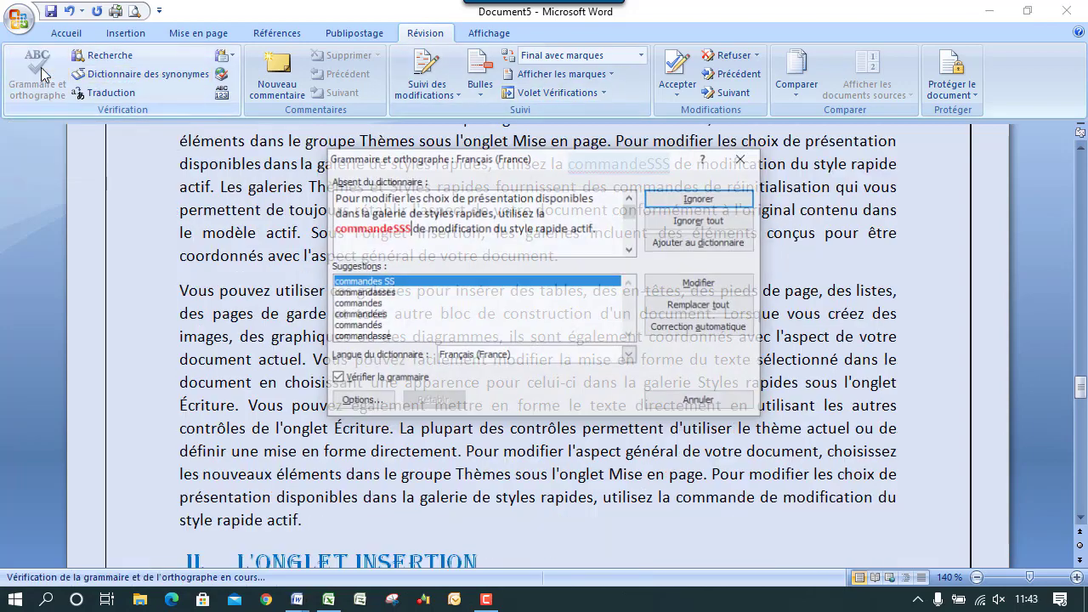
click(566, 361)
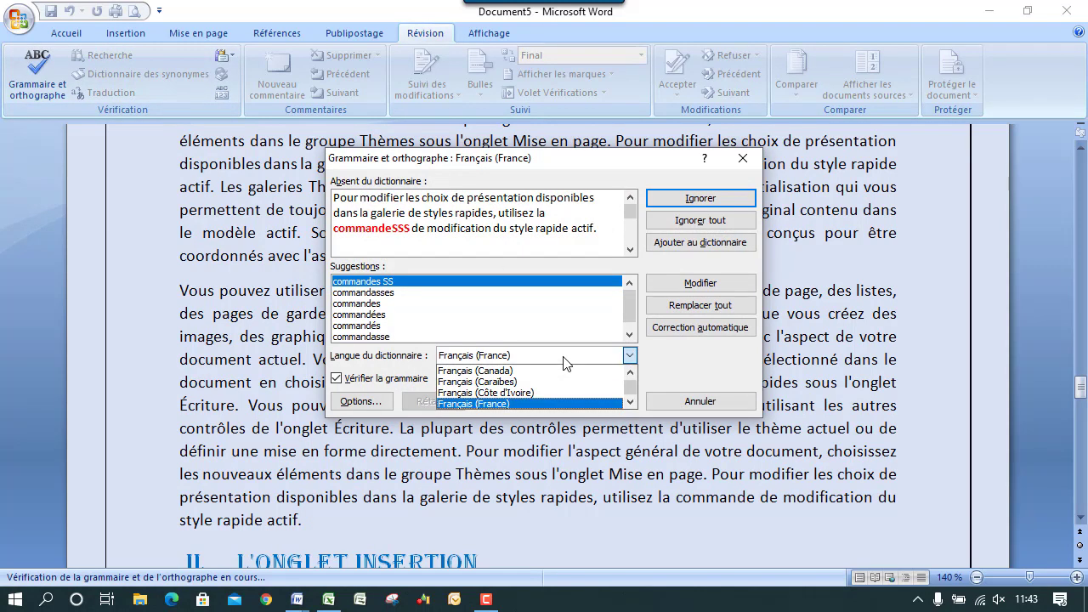
click(506, 404)
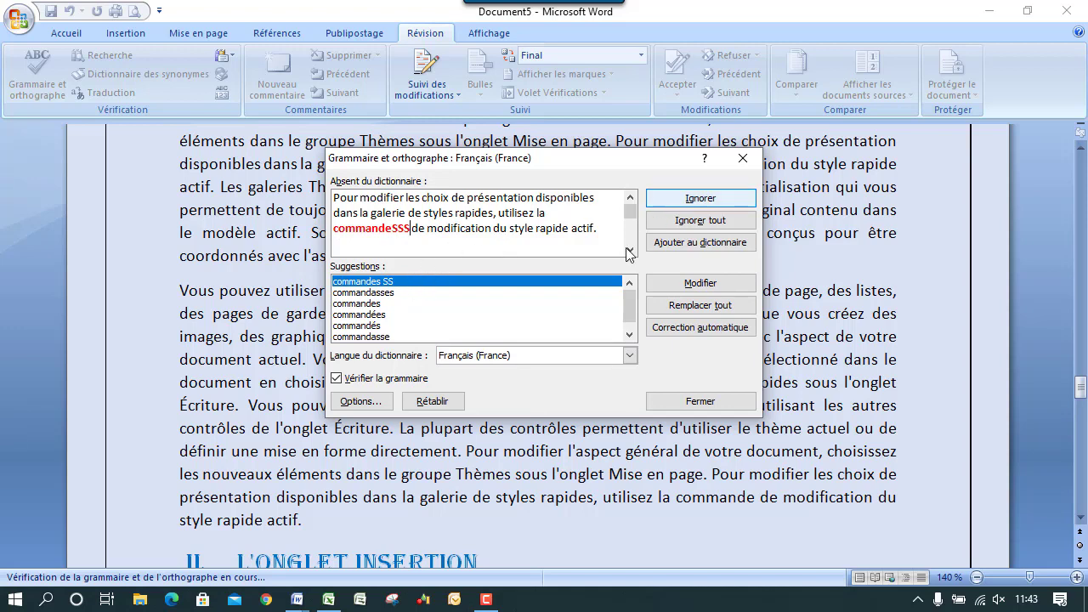
click(418, 285)
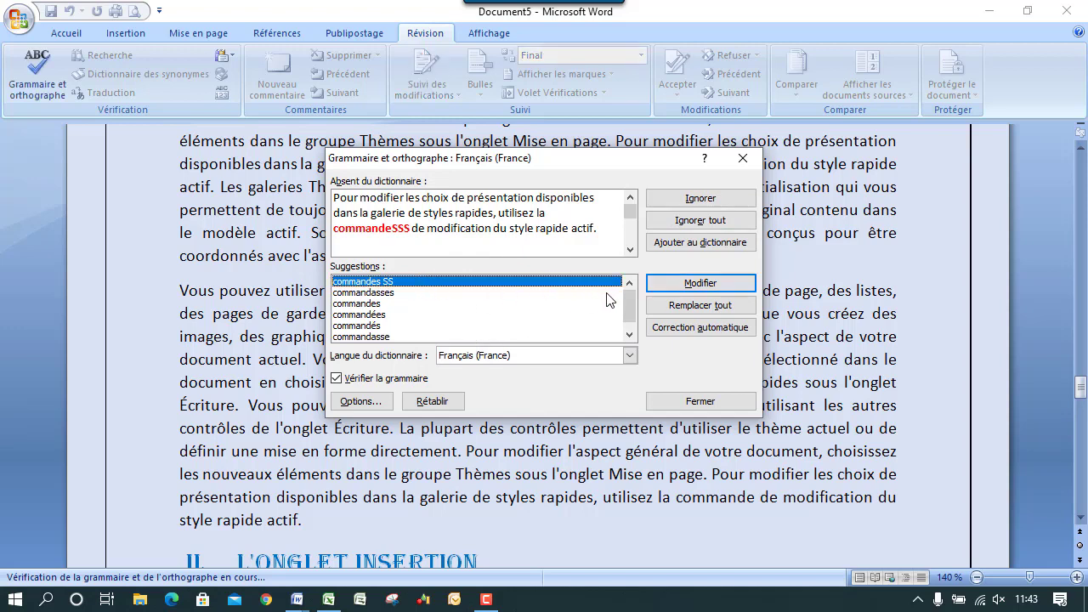
click(690, 284)
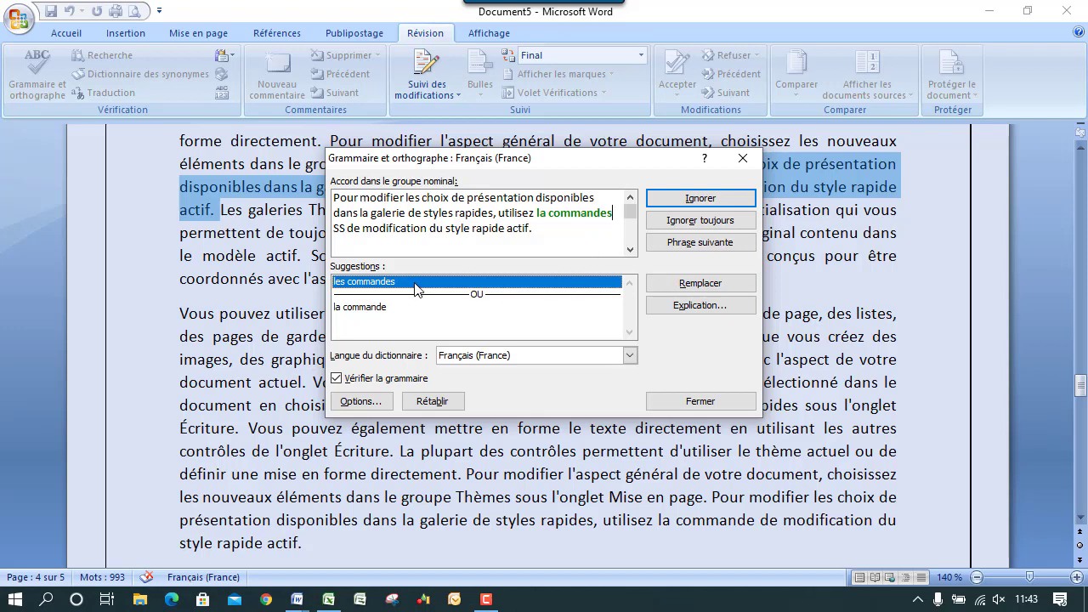
click(695, 286)
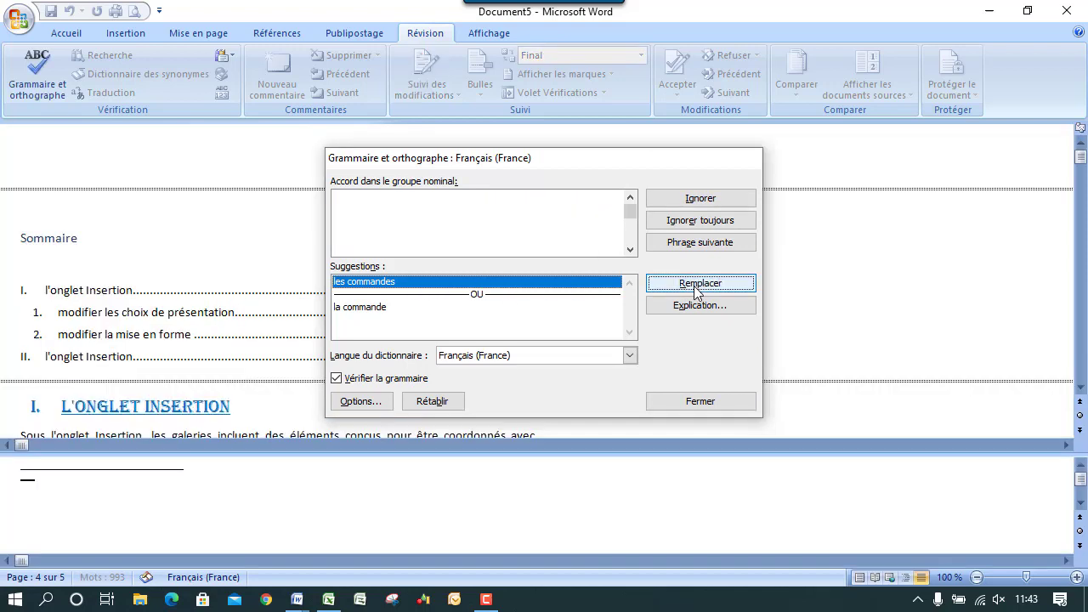
click(562, 345)
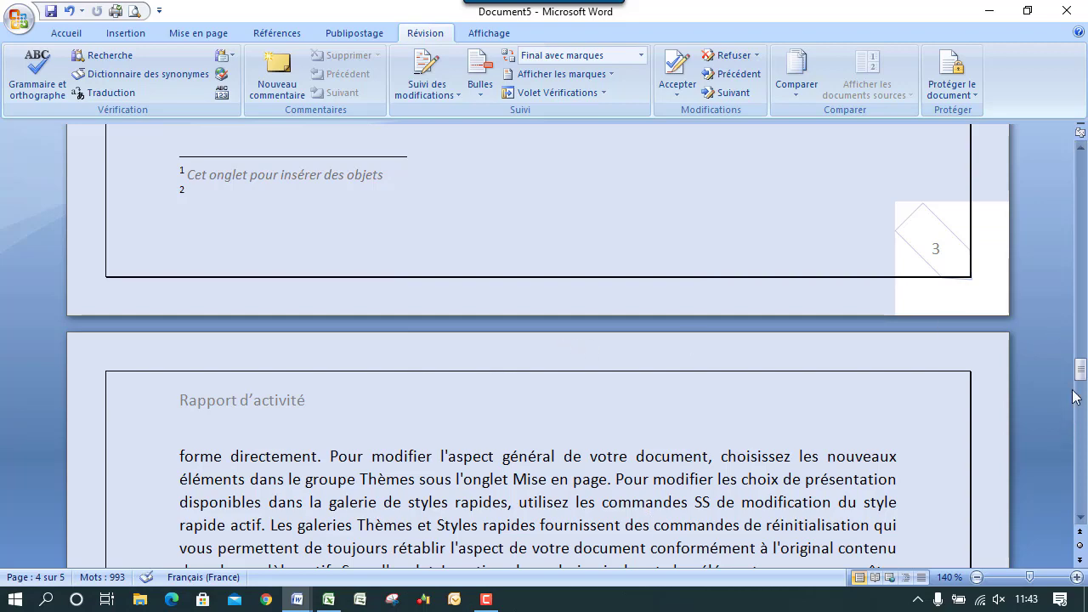
Introduce the misspellings "imOges", "asspect" and "doccument" in the paragraph under section II "L'onglet Insertion".
drag(1081, 369, 1082, 403)
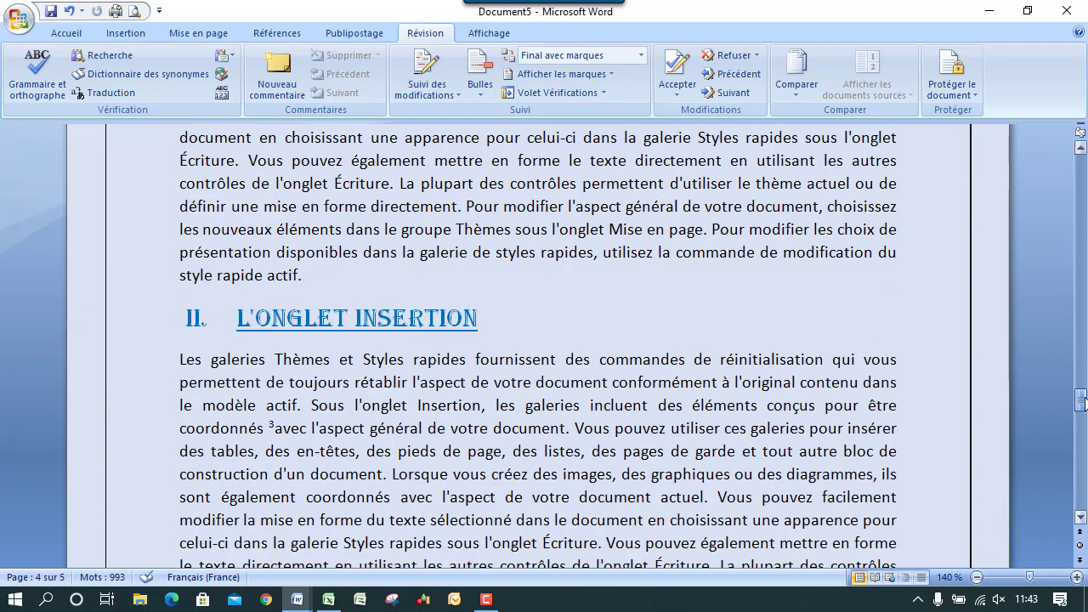
click(589, 475)
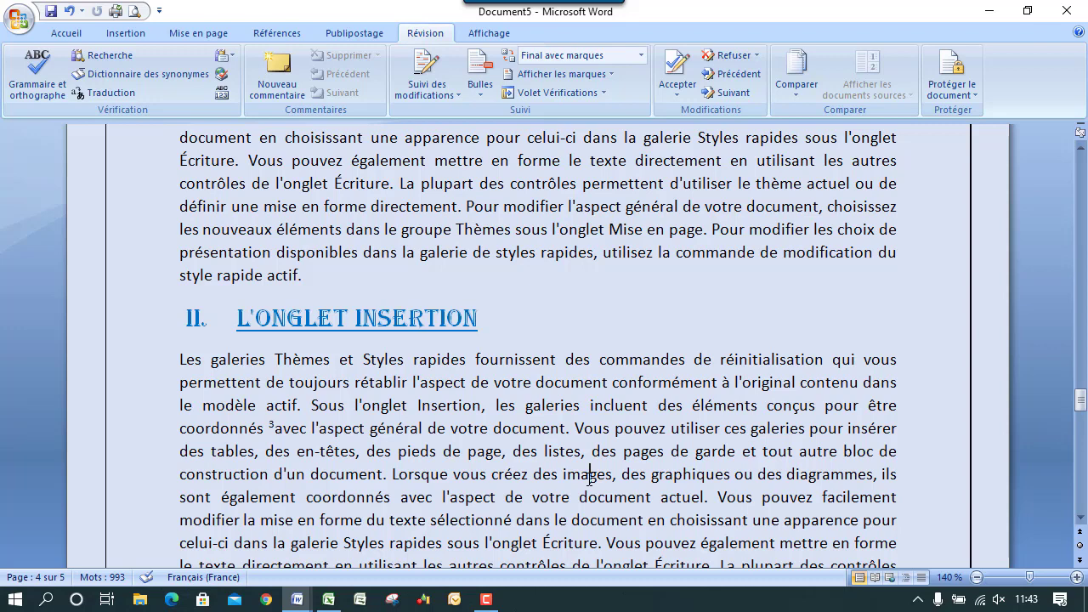
key(BackSpace)
text(O)
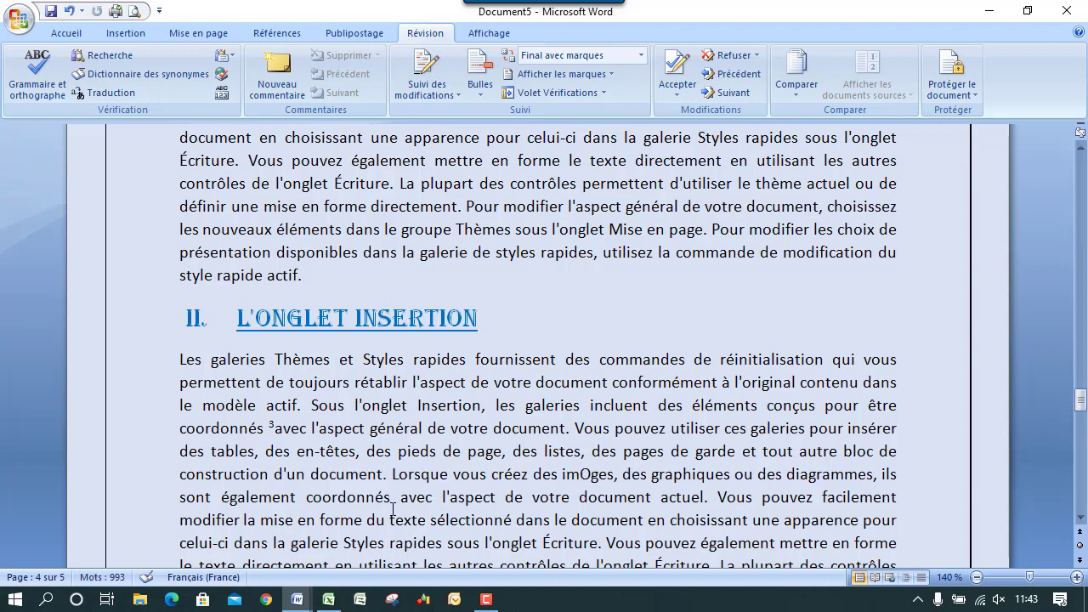
click(465, 501)
text(s)
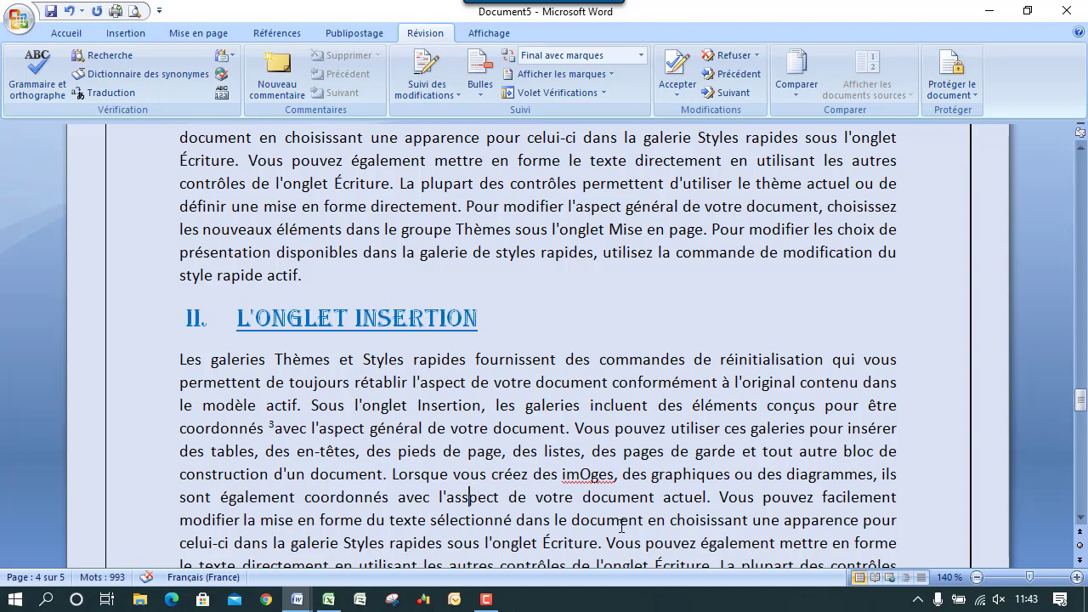
click(599, 520)
text(o)
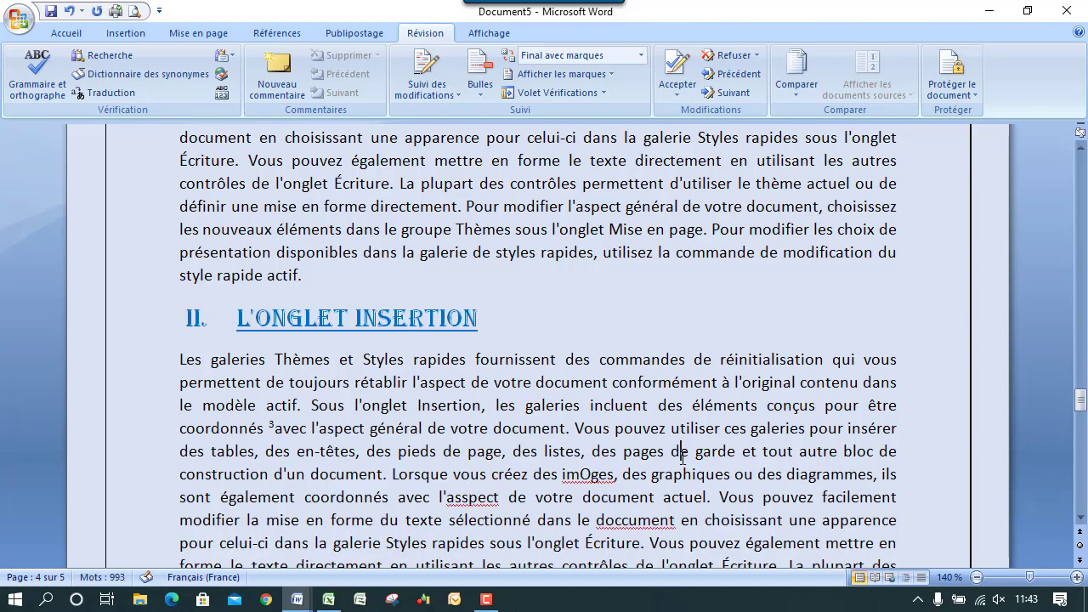
View the correction suggestions for "doccument" in the text and in the spelling check, without applying any.
right_click(636, 524)
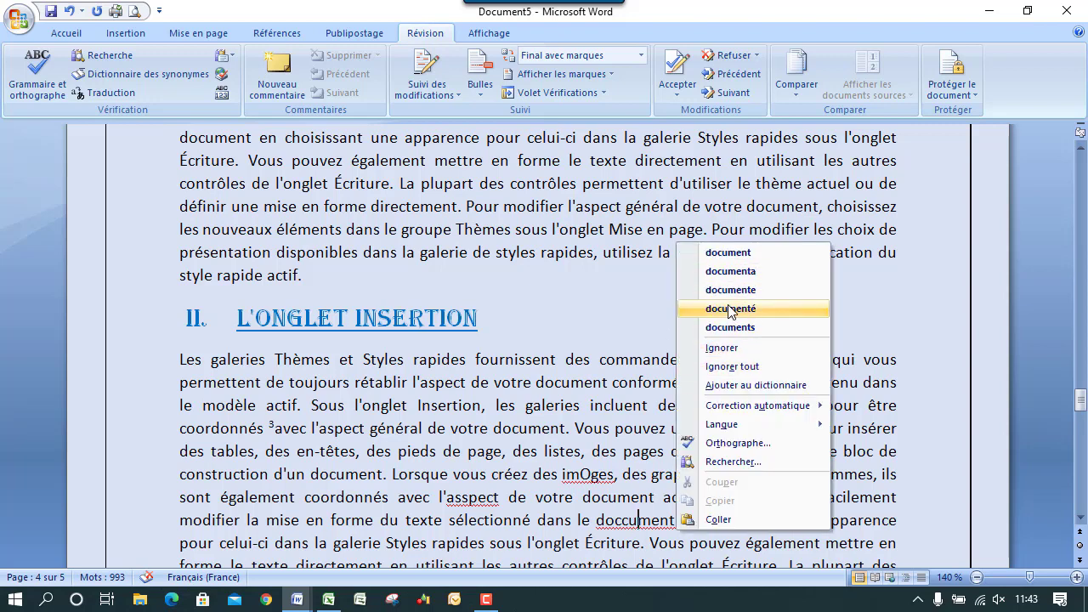
click(503, 491)
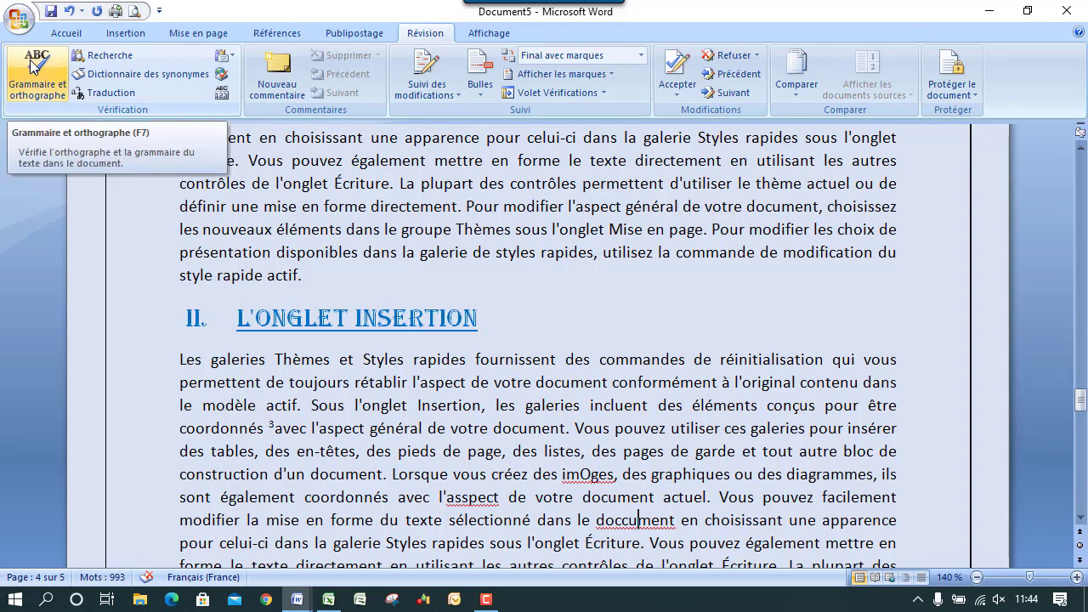
click(30, 59)
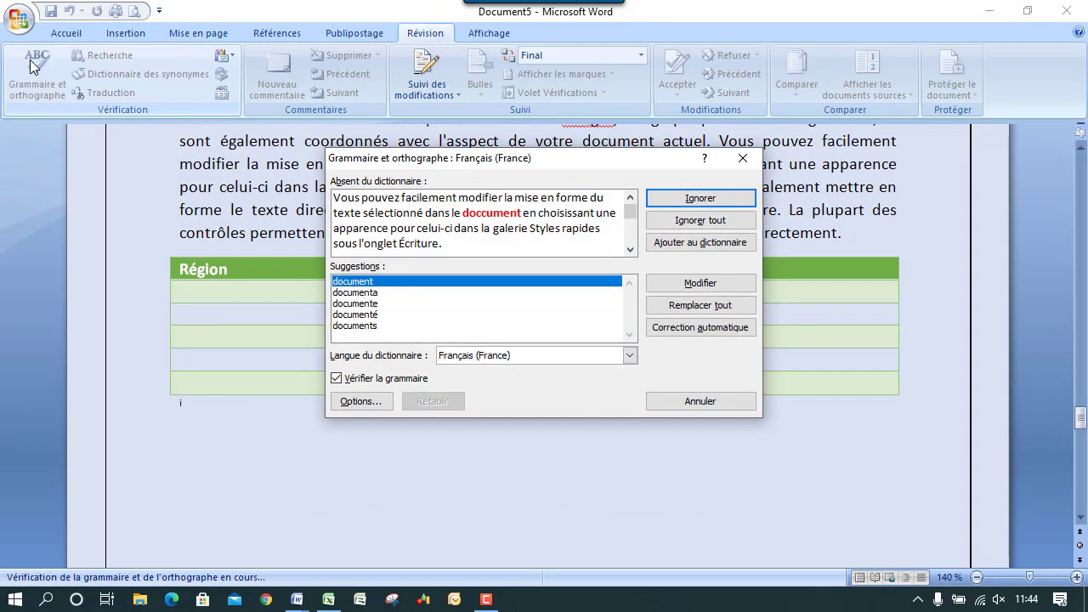
click(742, 159)
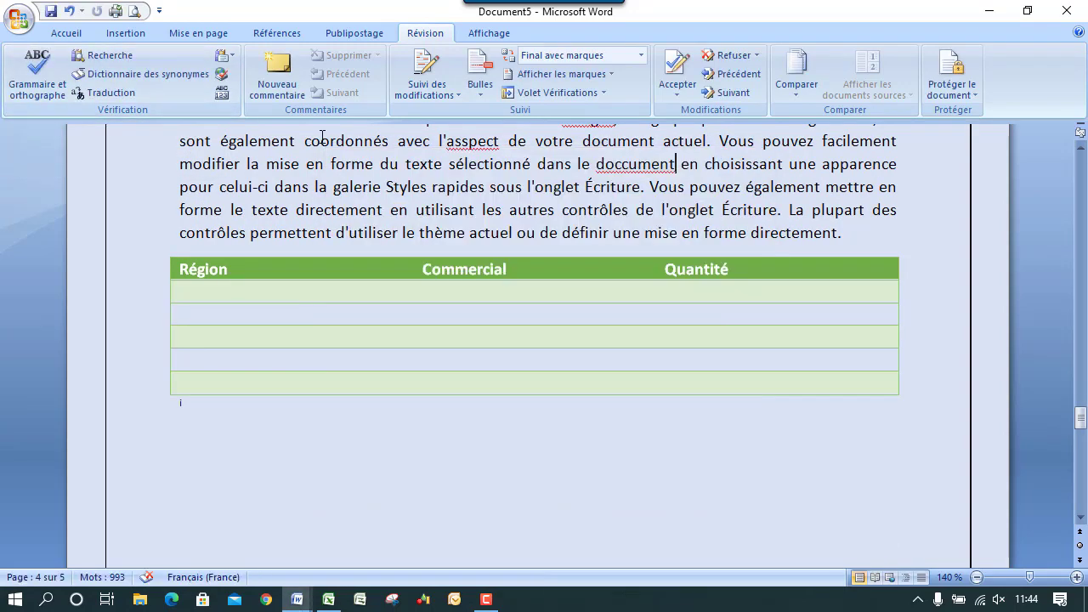
Run the spelling and grammar check, replacing "doccument" with "document", "imOges" with "images" and "asspect" with "aspect", and recheck the document.
click(32, 85)
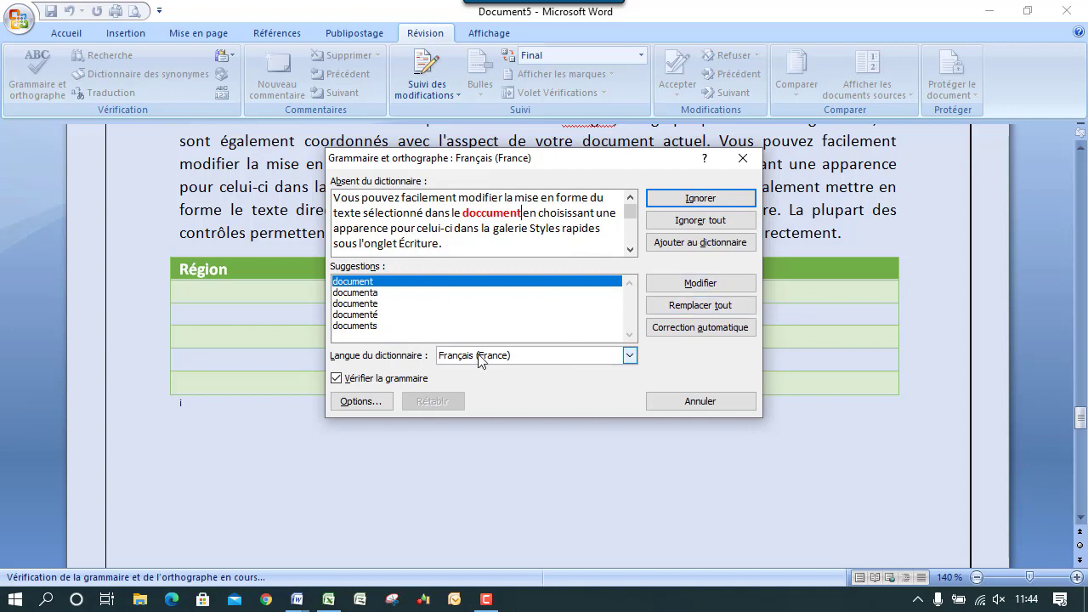
click(548, 359)
click(548, 360)
click(548, 359)
click(548, 360)
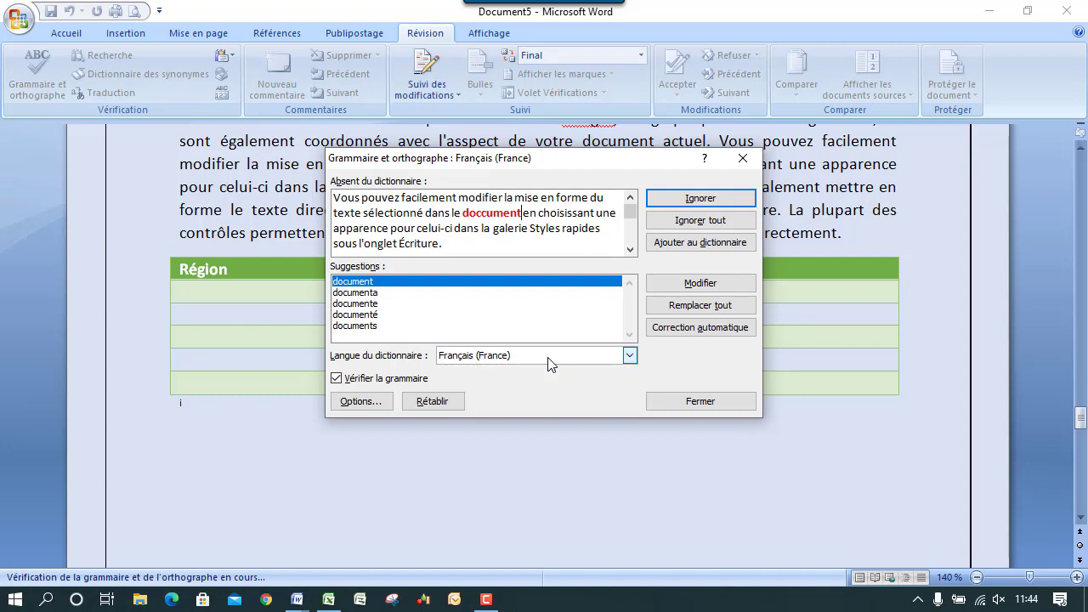
click(693, 284)
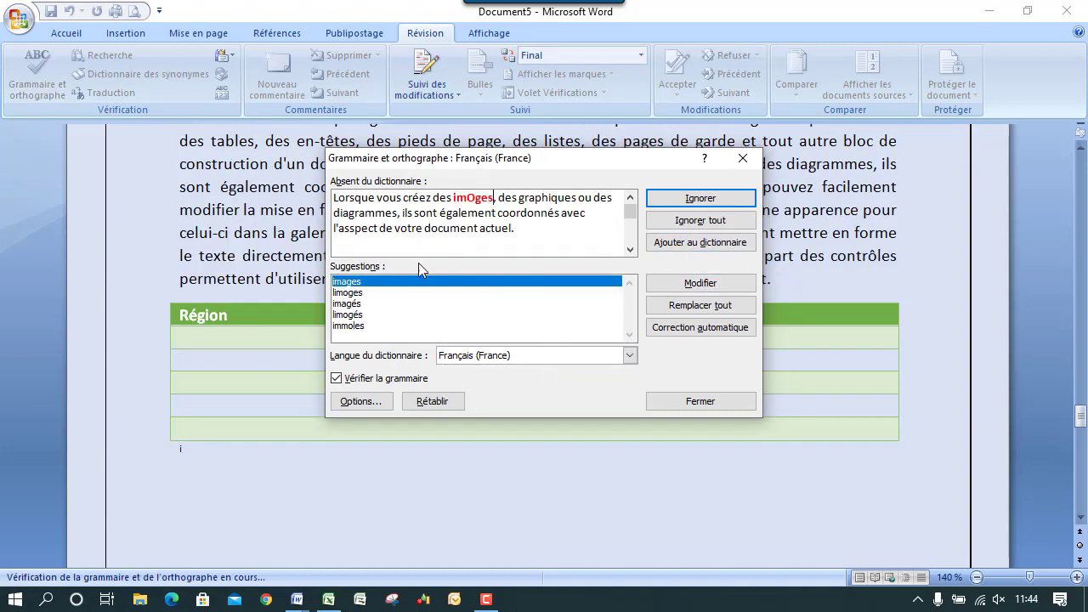
click(687, 285)
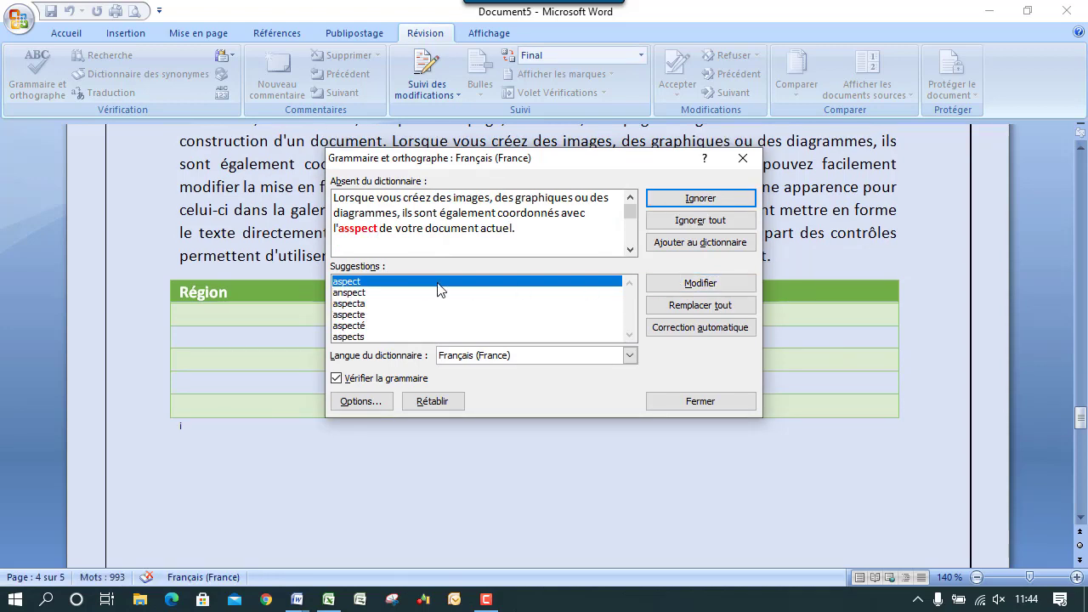
click(691, 281)
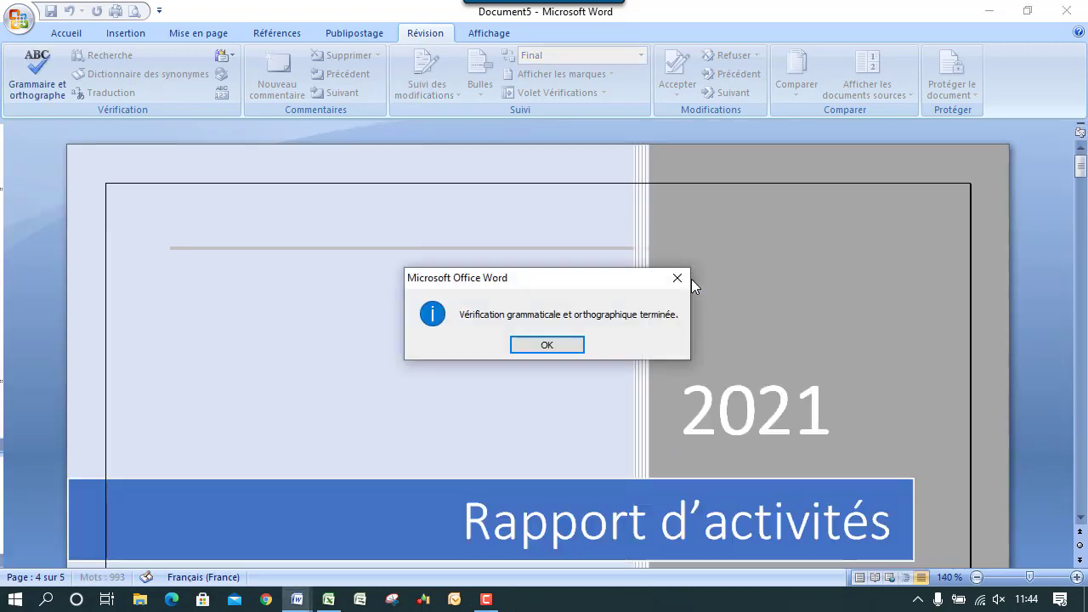
click(572, 346)
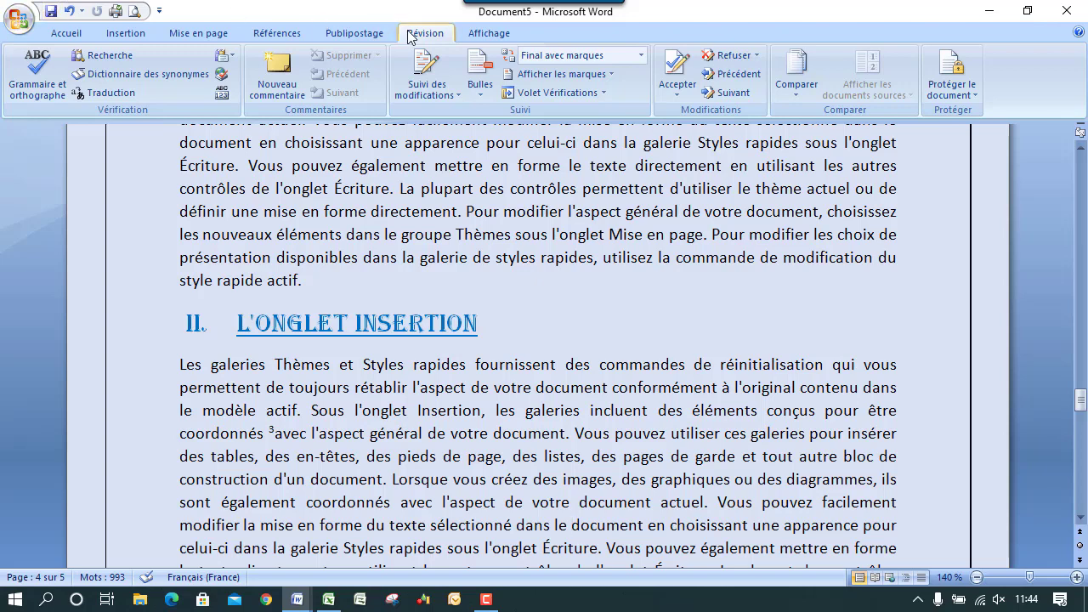
click(47, 81)
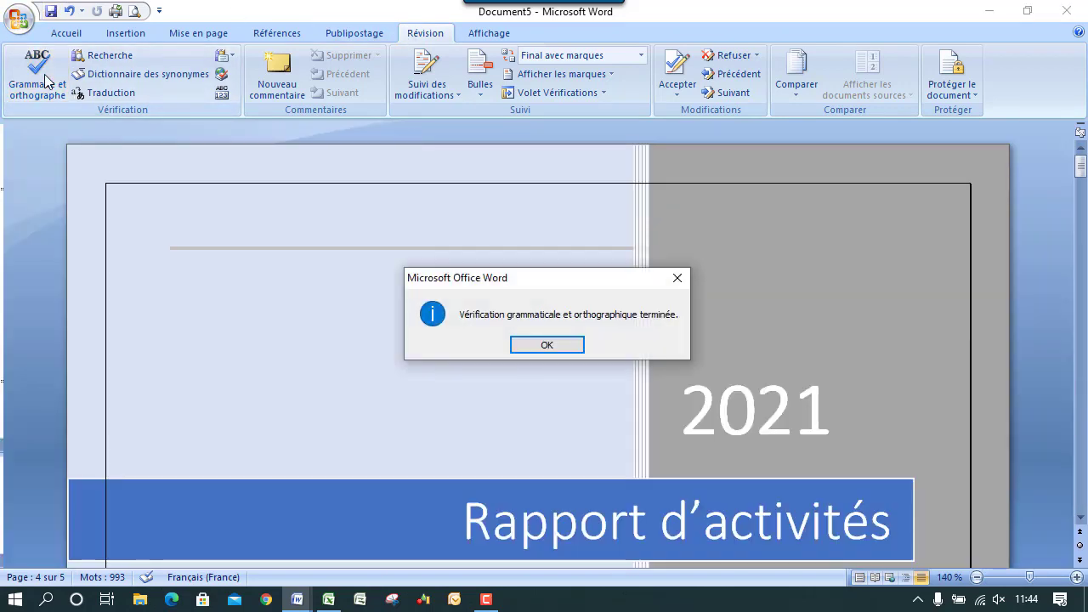
click(553, 345)
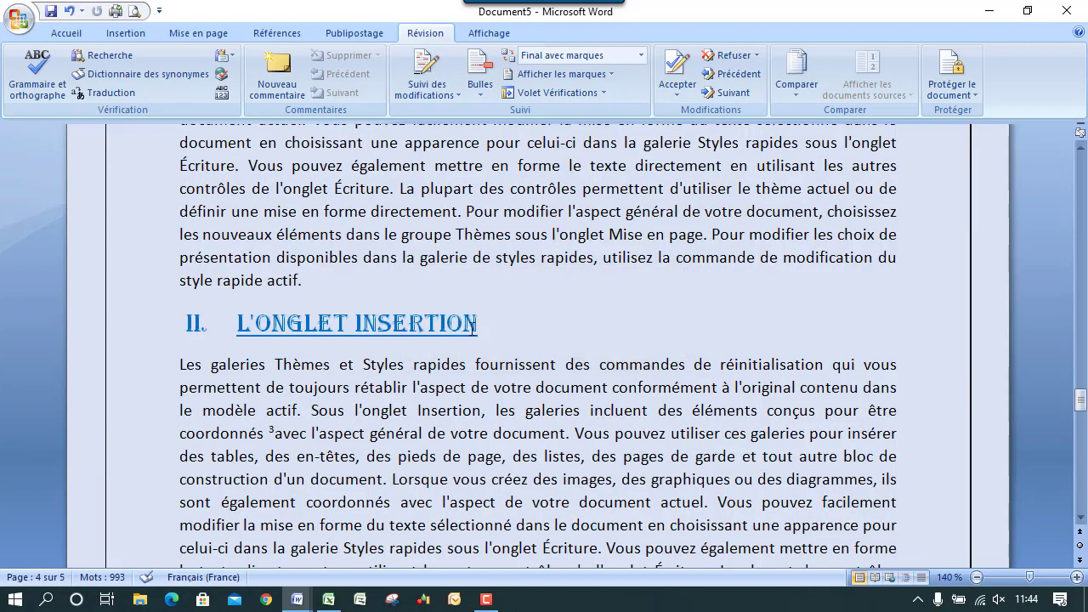
Add "HH" to the end of heading II "L'onglet Insertion" and correct it with the suggestion "Insertion" in the spelling check.
text(HH)
click(35, 68)
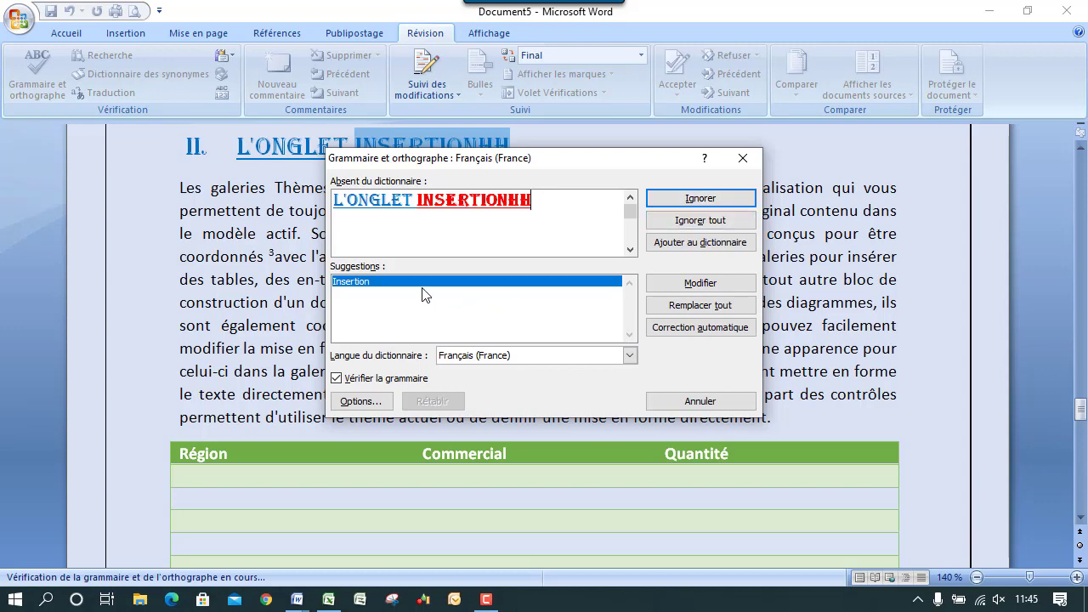
click(701, 285)
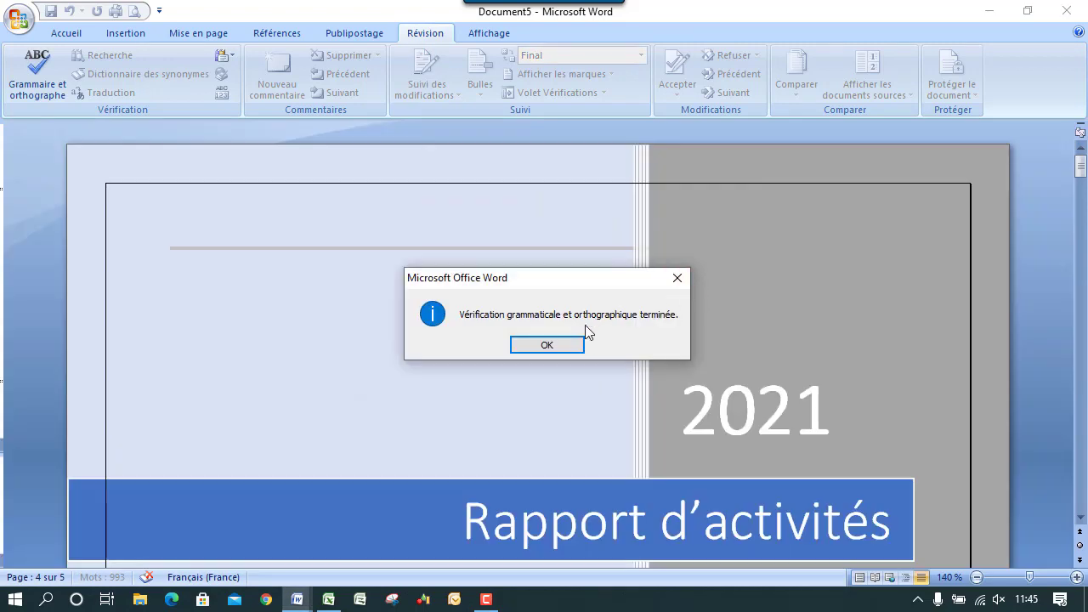
click(556, 343)
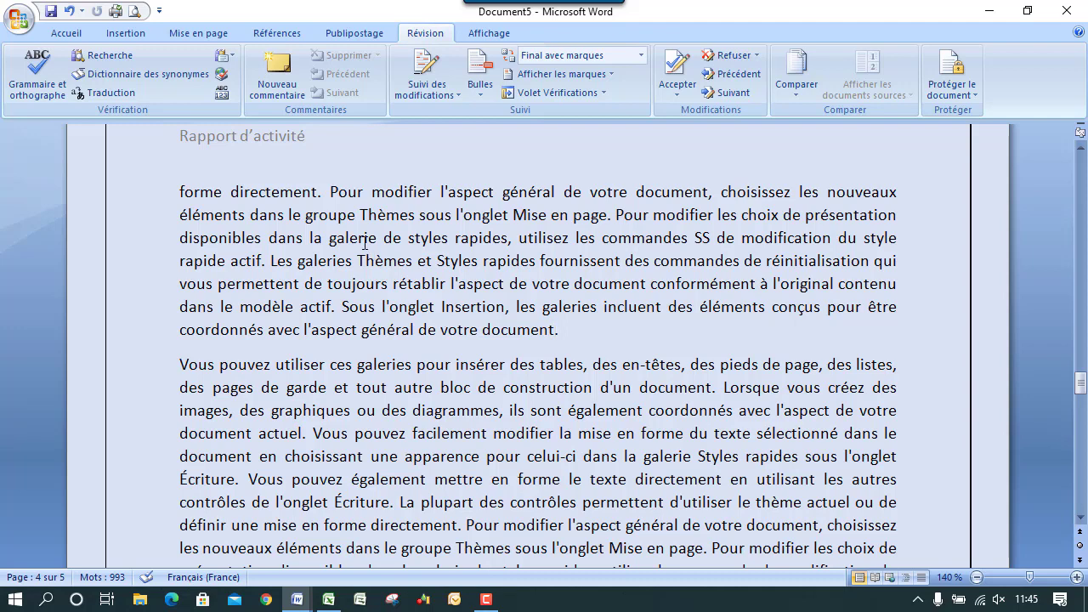
Replace the word "incluent" with "CRAK CAFE" in the first sentence under heading I "L'onglet Insertion".
drag(1080, 388, 1078, 317)
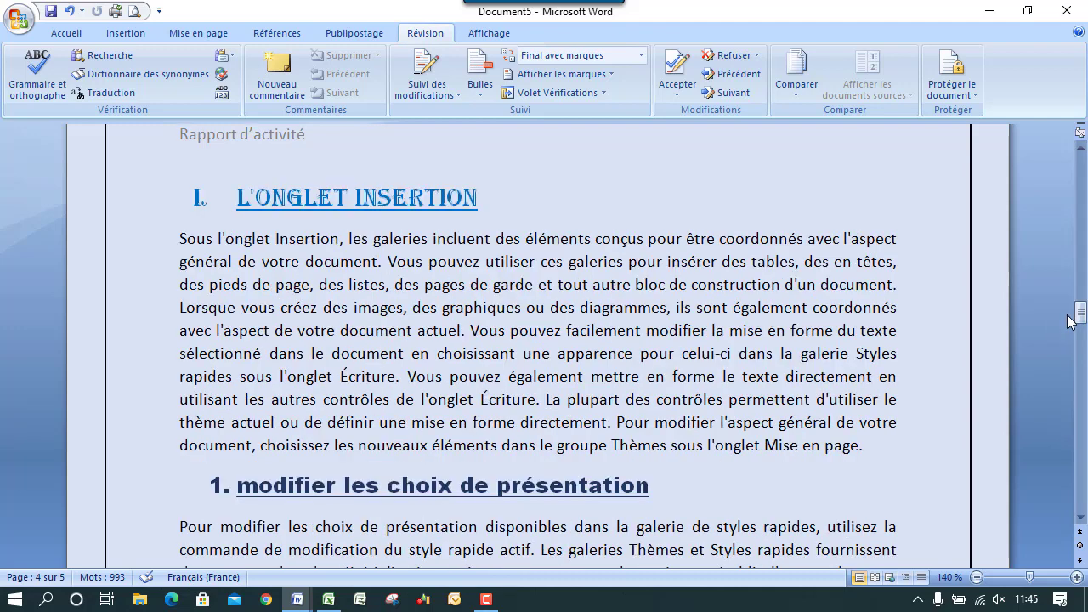
double_click(455, 238)
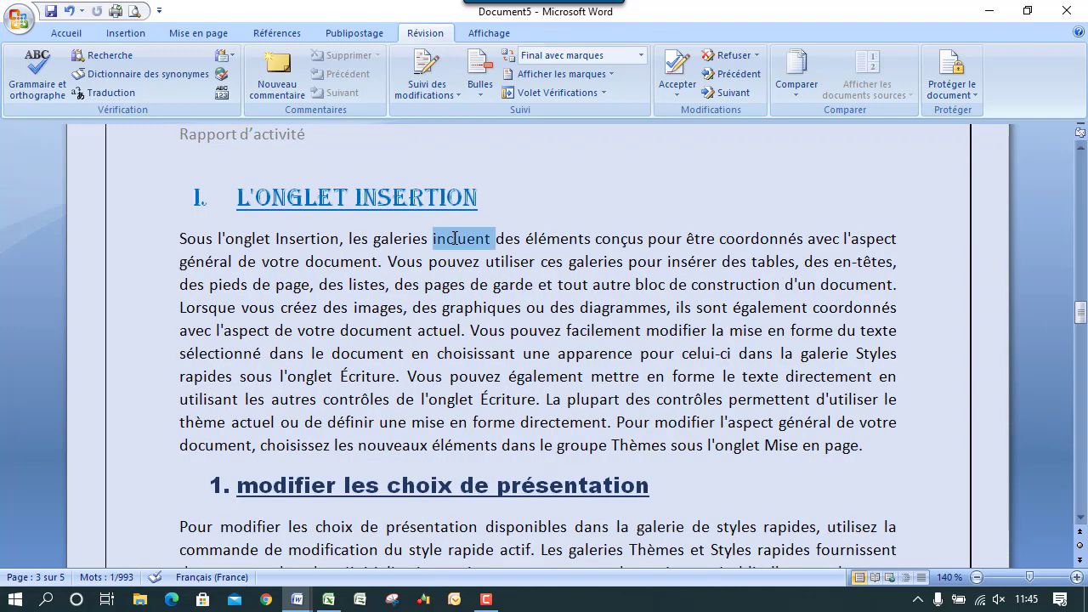
text(CRAK)
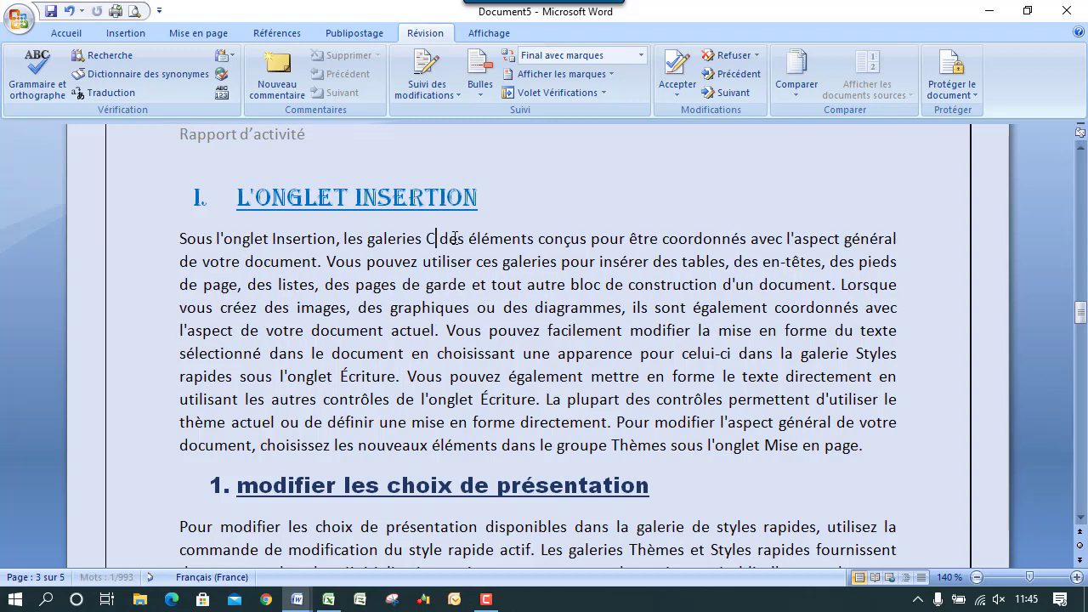
text( CAFE)
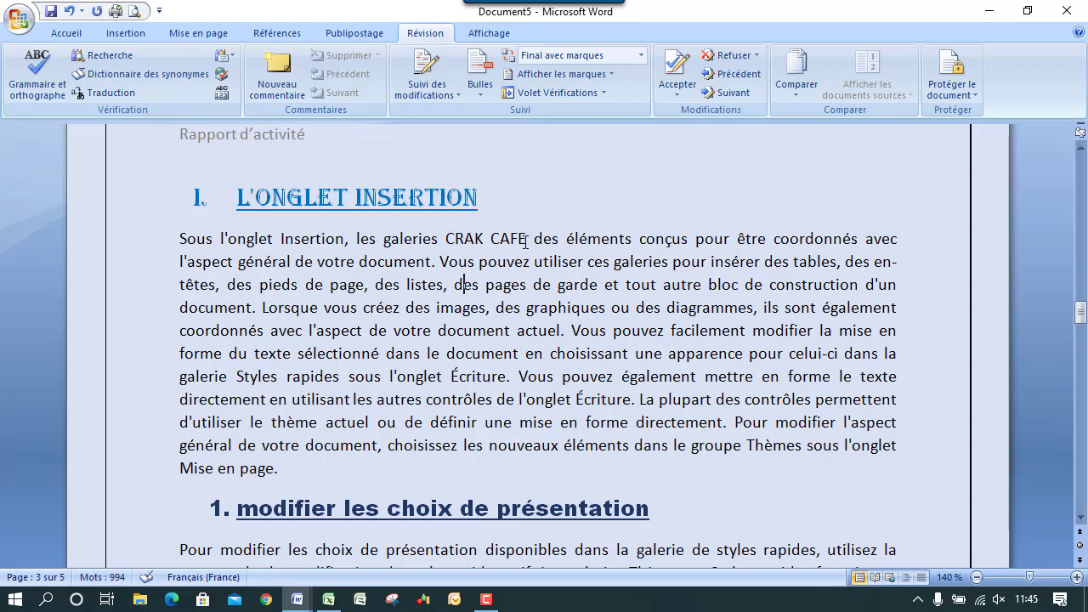
Copy "CRAK CAFE" and paste it after "sous l'onglet Écriture." in the same paragraph.
drag(528, 239, 453, 238)
key(ctrl+c)
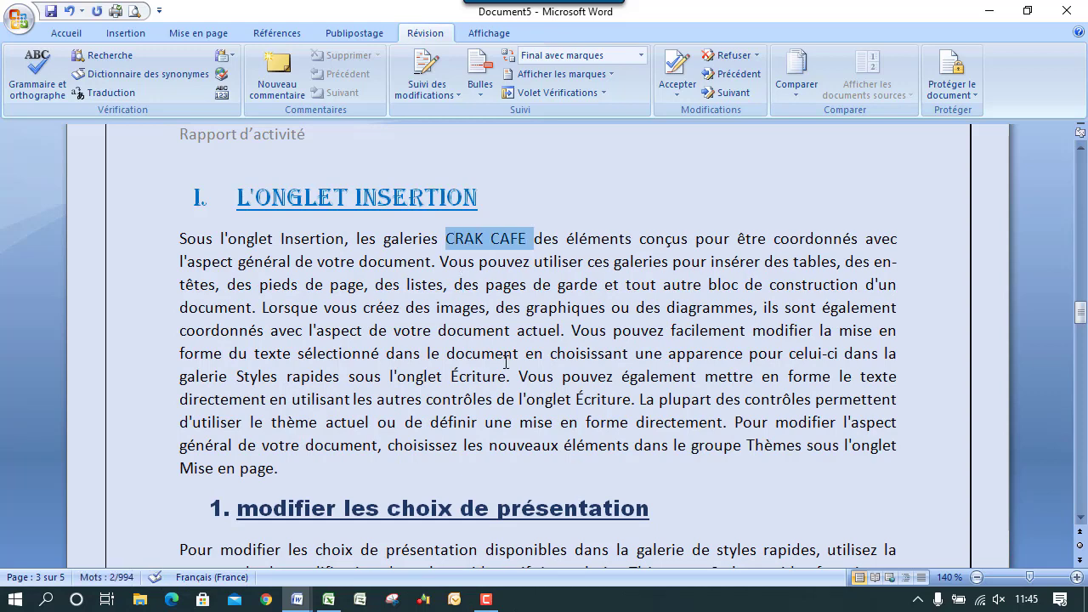
click(511, 377)
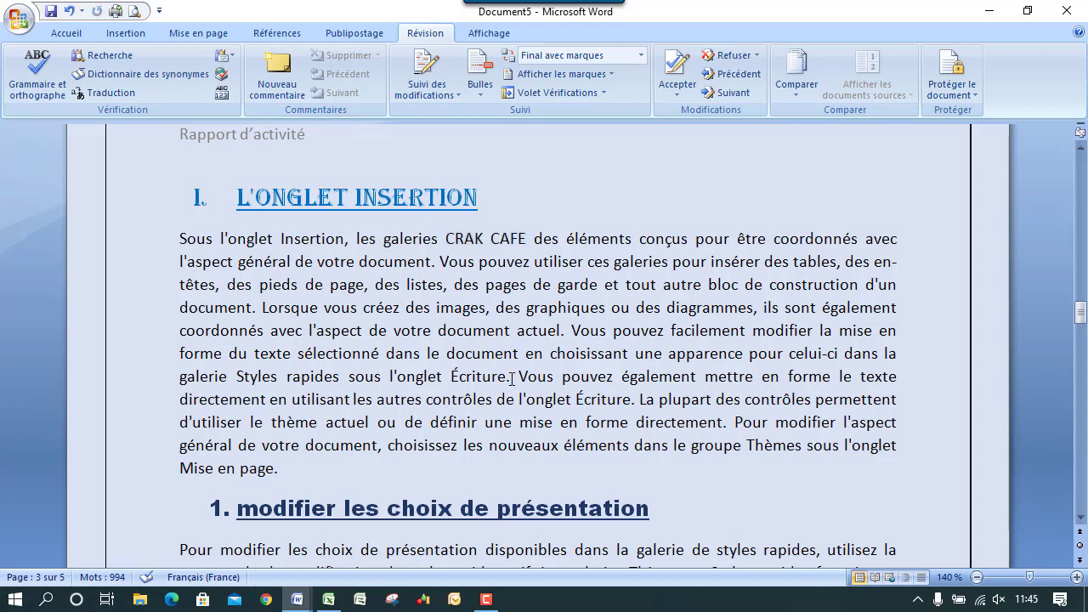
key(ctrl+v)
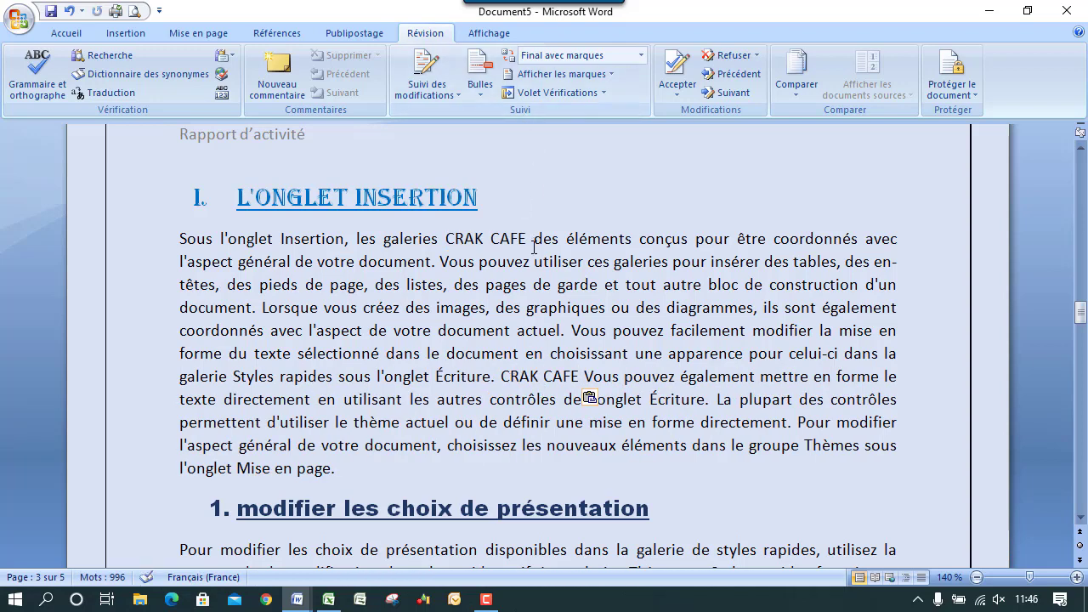
Set up a find and replace of "CRAK CAFE" with "MECAFE" and replace the occurrence in the paragraph's first sentence.
drag(527, 238, 493, 235)
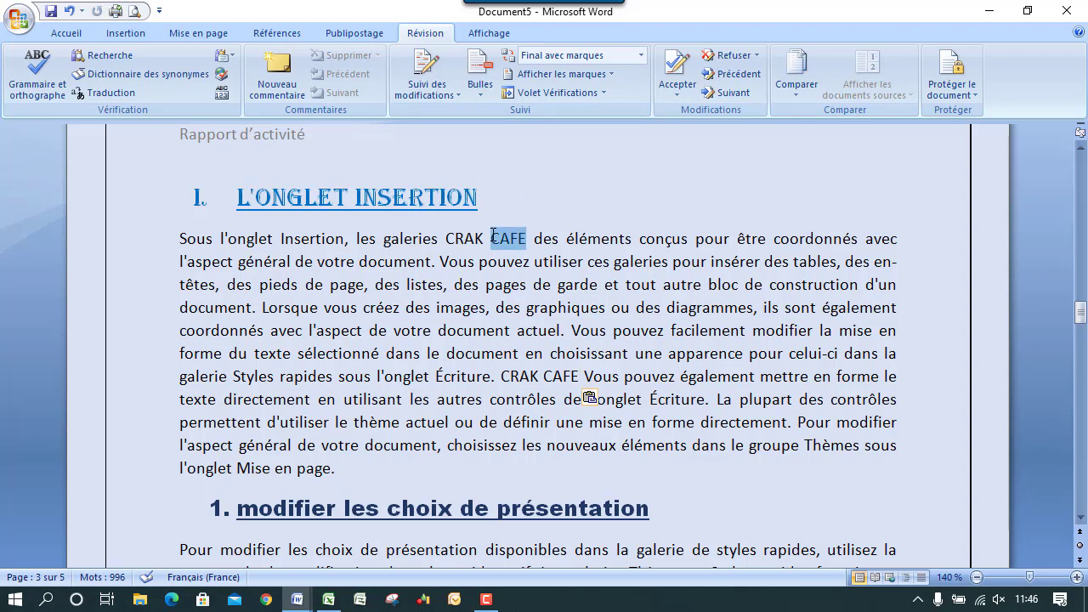
drag(487, 236, 470, 234)
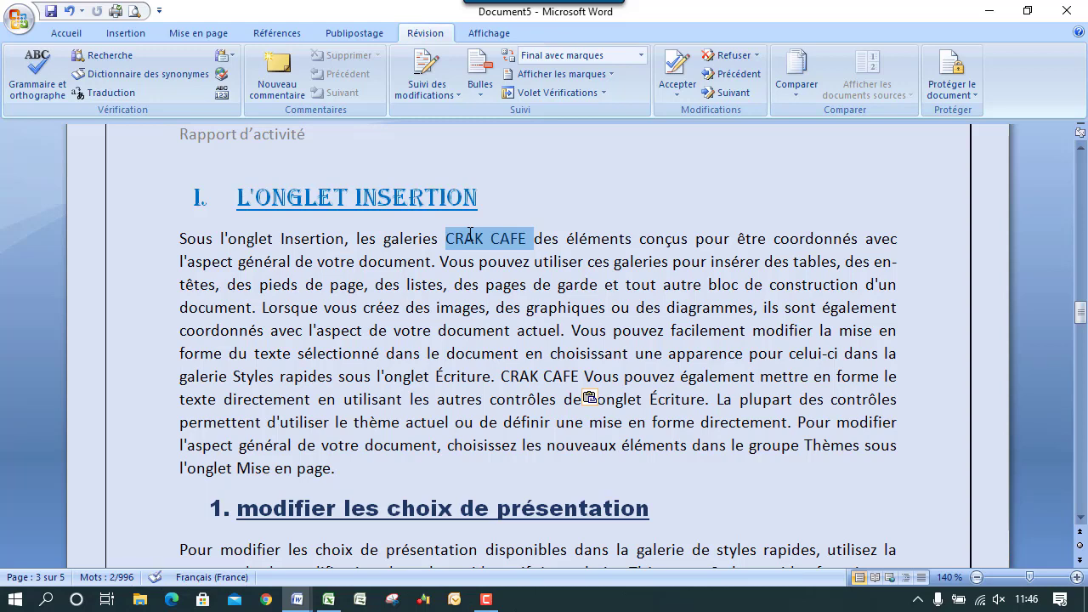
key(ctrl+f)
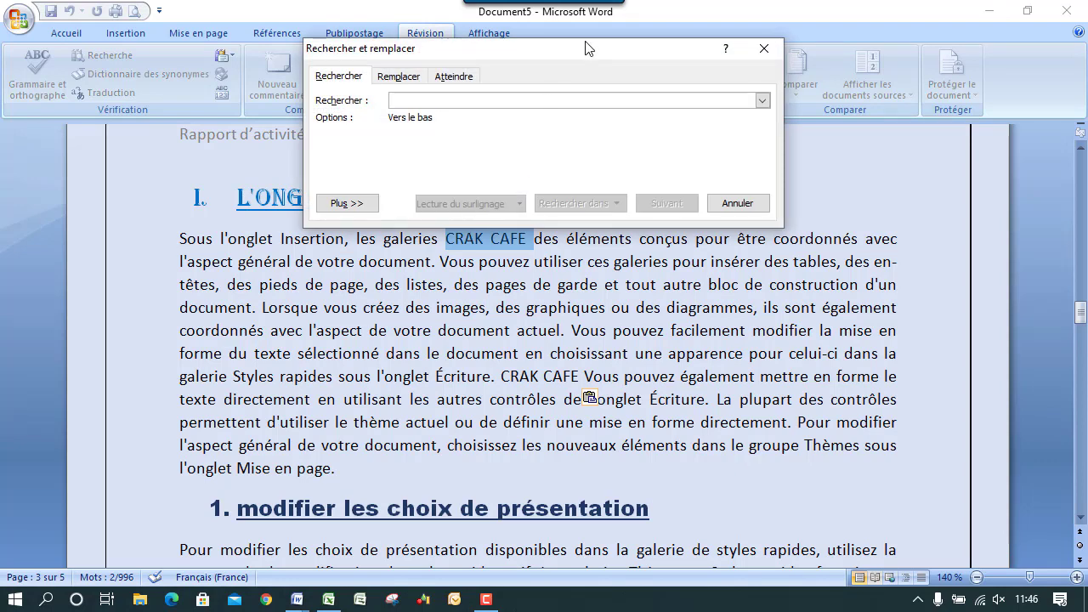
drag(601, 61, 696, 161)
click(497, 177)
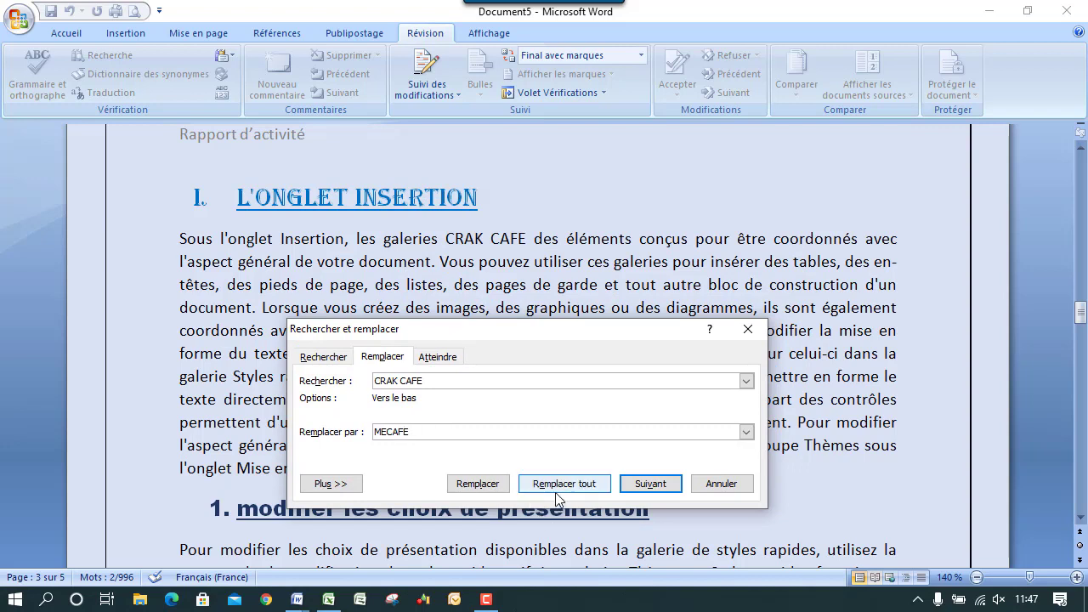
click(641, 486)
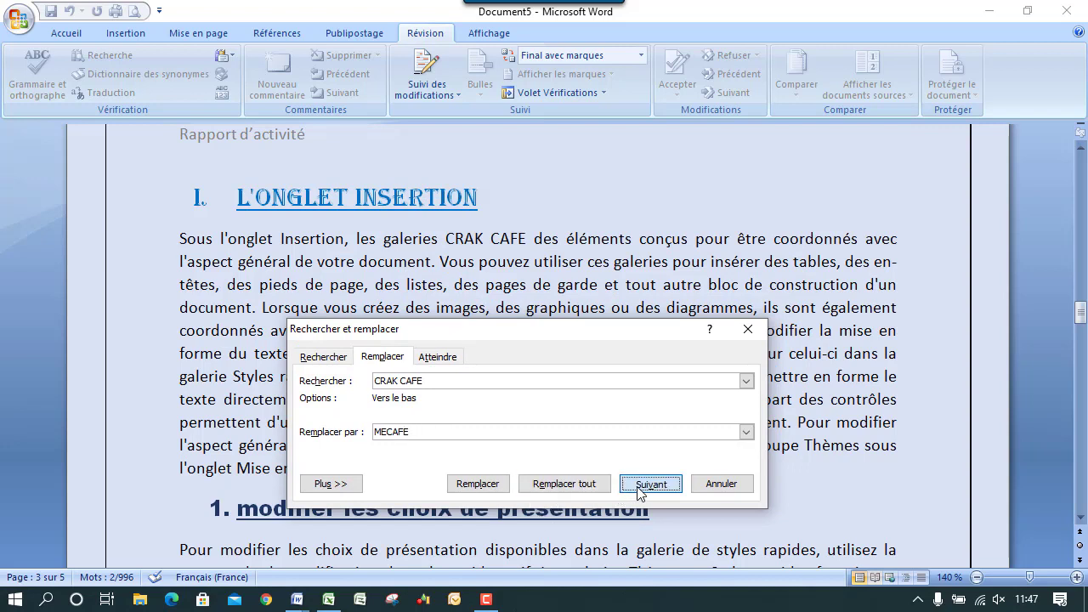
click(495, 484)
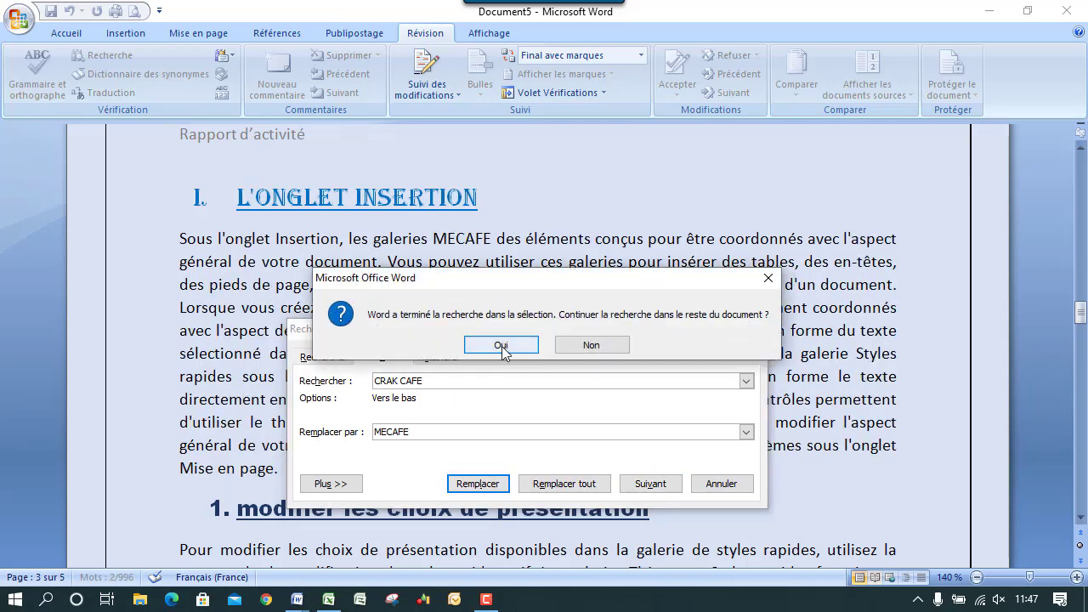
Continue the search through the rest of the document, replace all remaining "CRAK CAFE" with "MECAFE", and close the find and replace dialog.
click(500, 344)
click(653, 351)
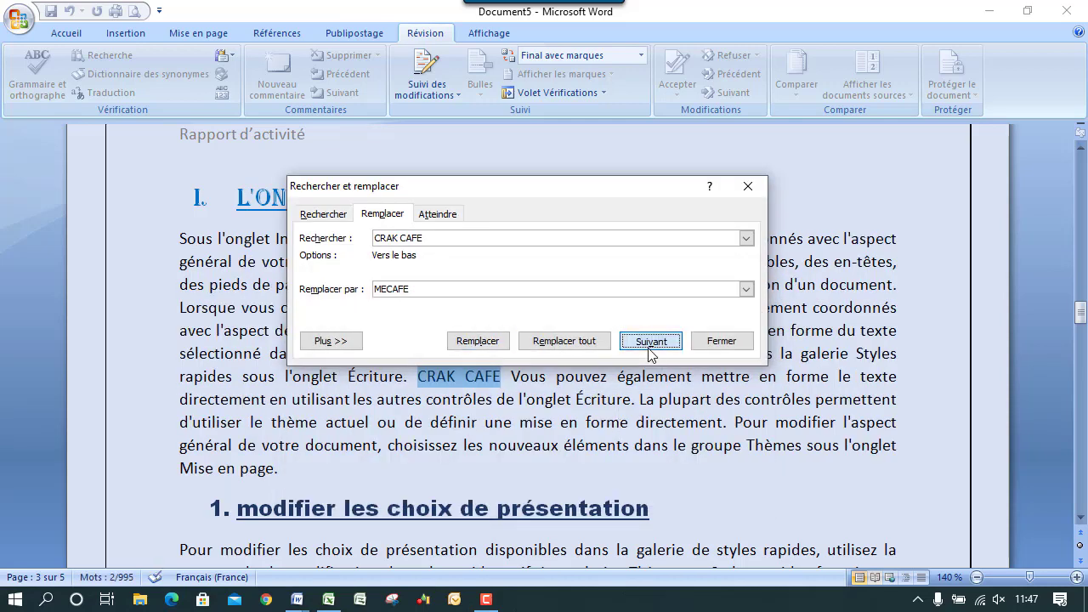
click(501, 344)
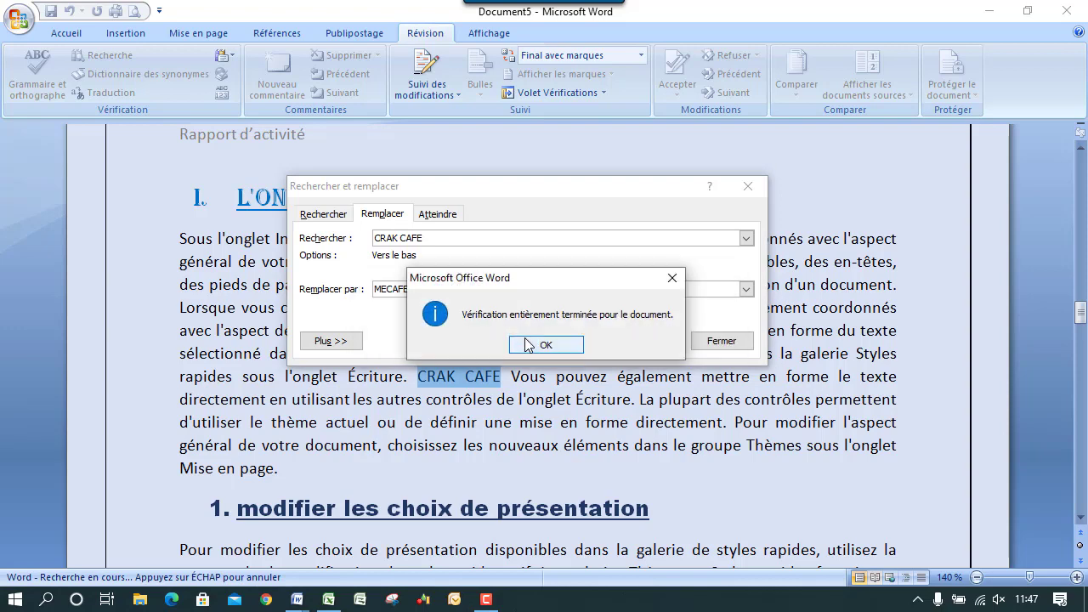
click(544, 343)
click(563, 343)
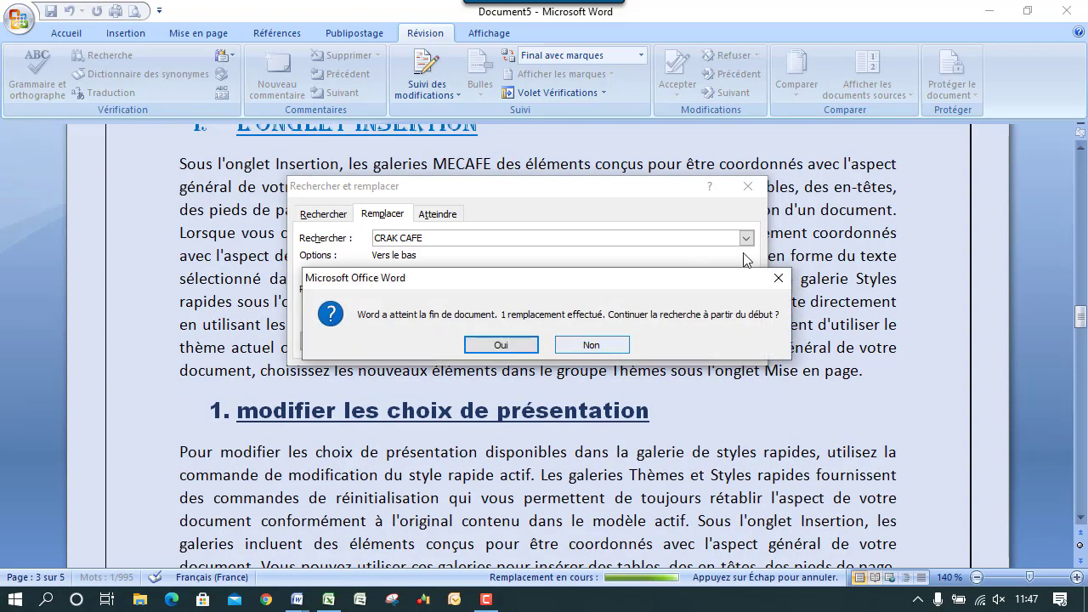
click(498, 344)
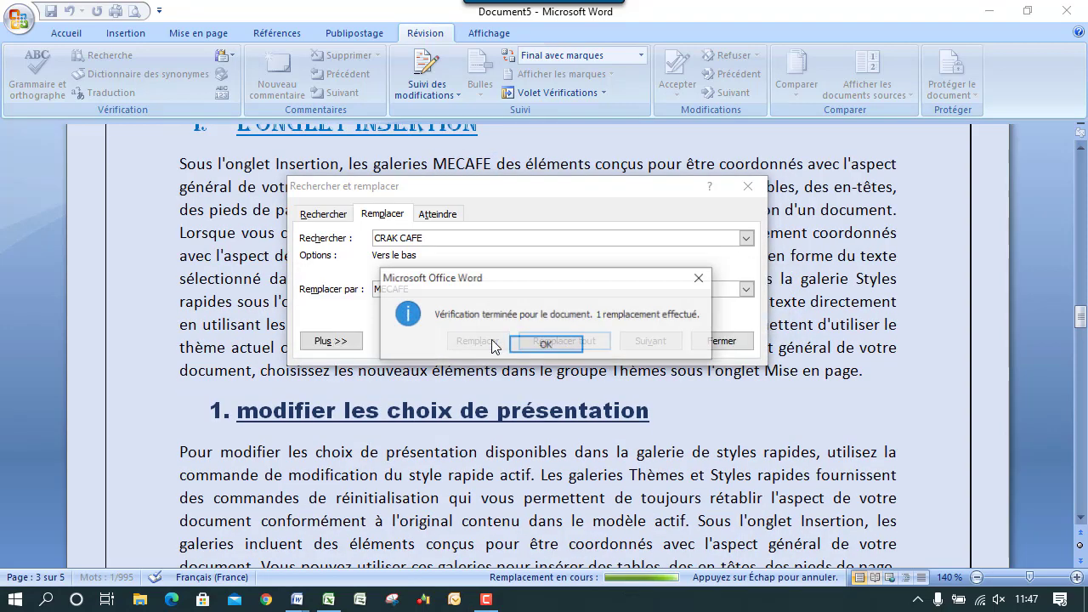
click(550, 342)
click(748, 187)
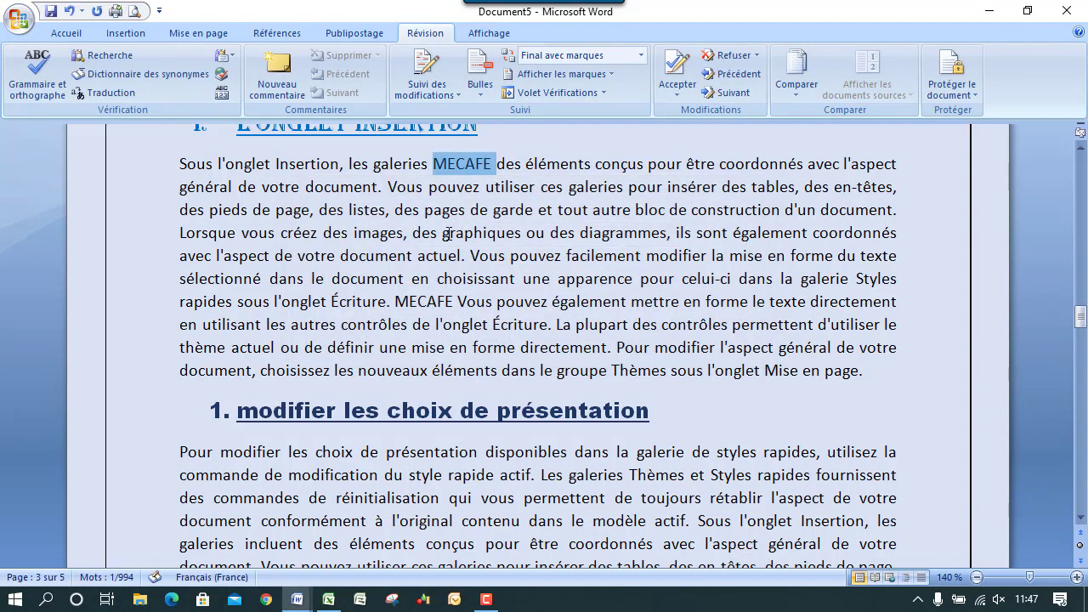
double_click(420, 301)
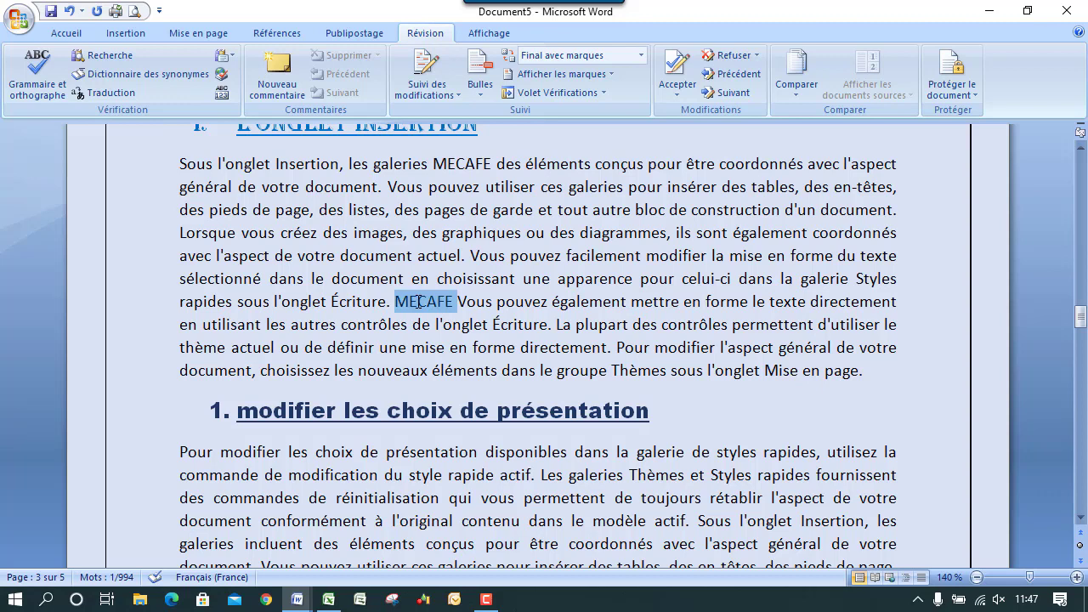